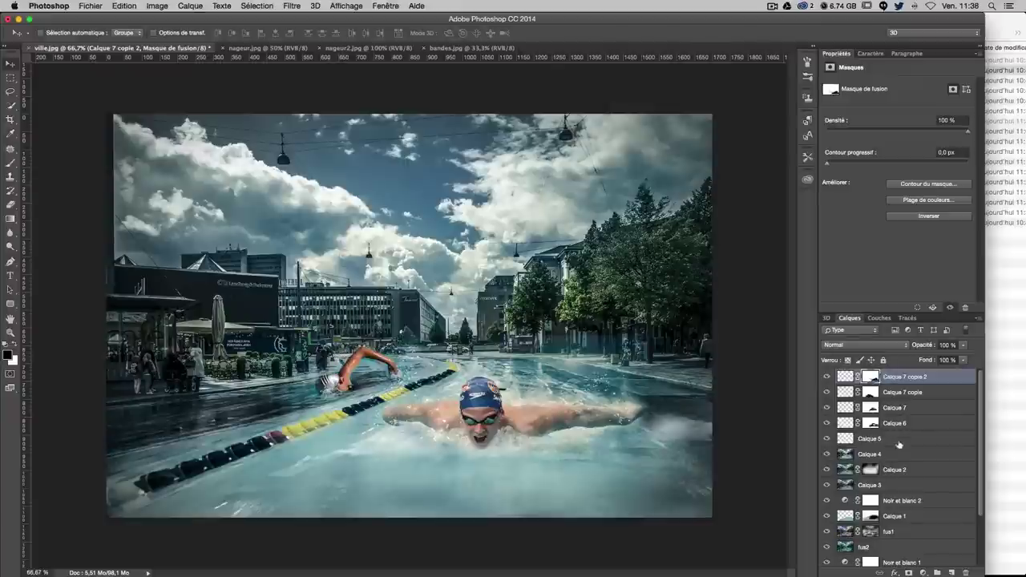
Step: Make the street, swimmers, water, lane rope, adjustment and Calque 5–7 layers visible again
mouse_move(827, 376)
left_mouse_down()
mouse_move(825, 574)
mouse_move(829, 542)
mouse_move(828, 558)
left_mouse_up()
left_click(828, 559)
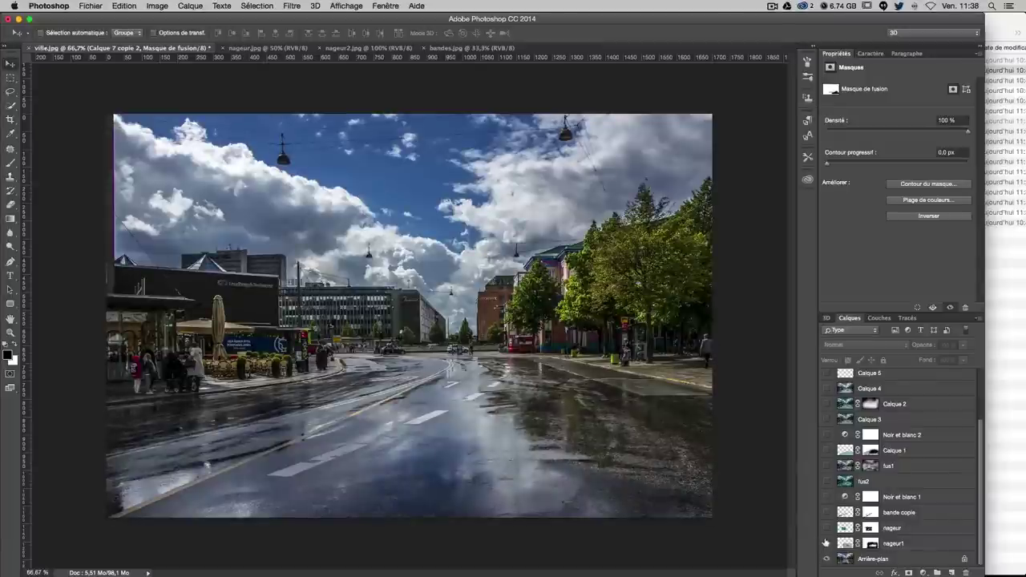
left_click(825, 543)
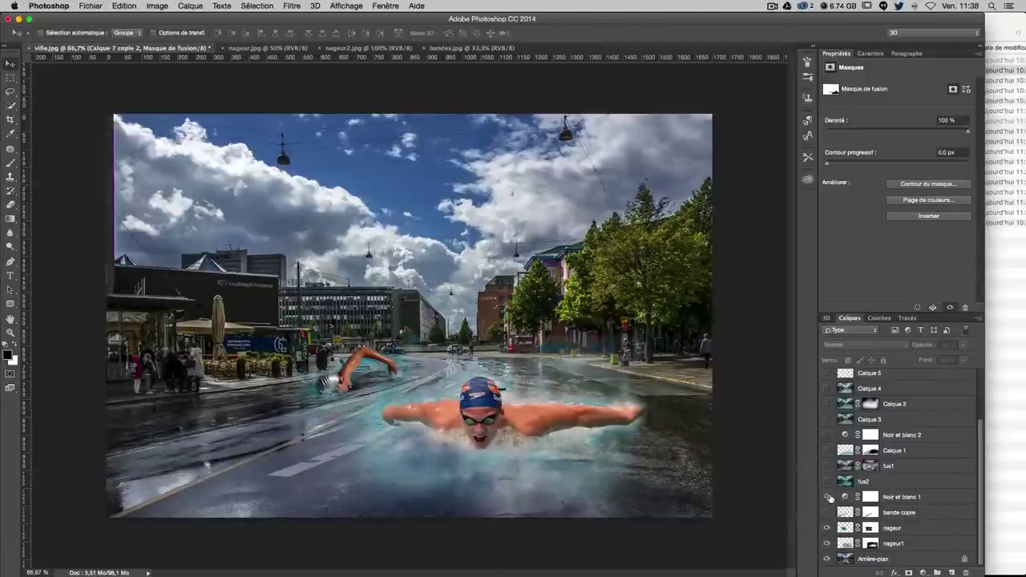
left_click(828, 497)
left_click(826, 481)
left_click(827, 451)
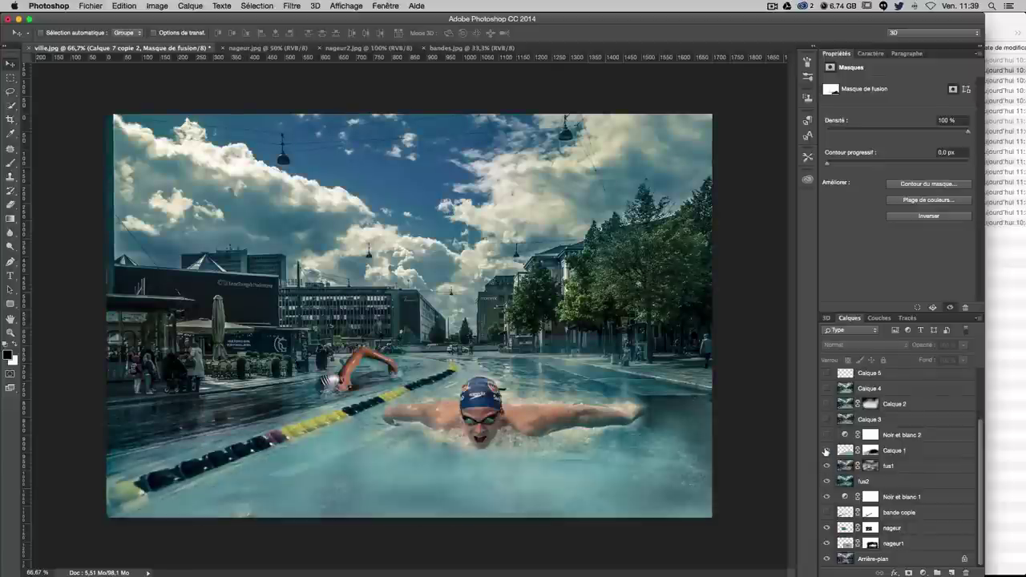
left_click(826, 434)
left_click(826, 404)
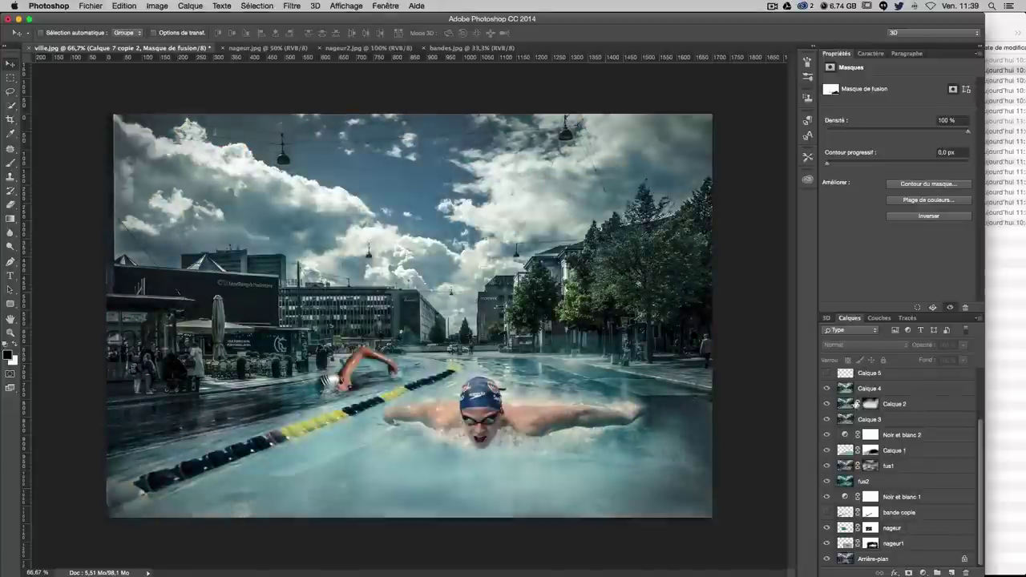
scroll(827, 401, "up", 3)
left_click(826, 439)
left_click(826, 407)
left_click(826, 392)
left_click(826, 376)
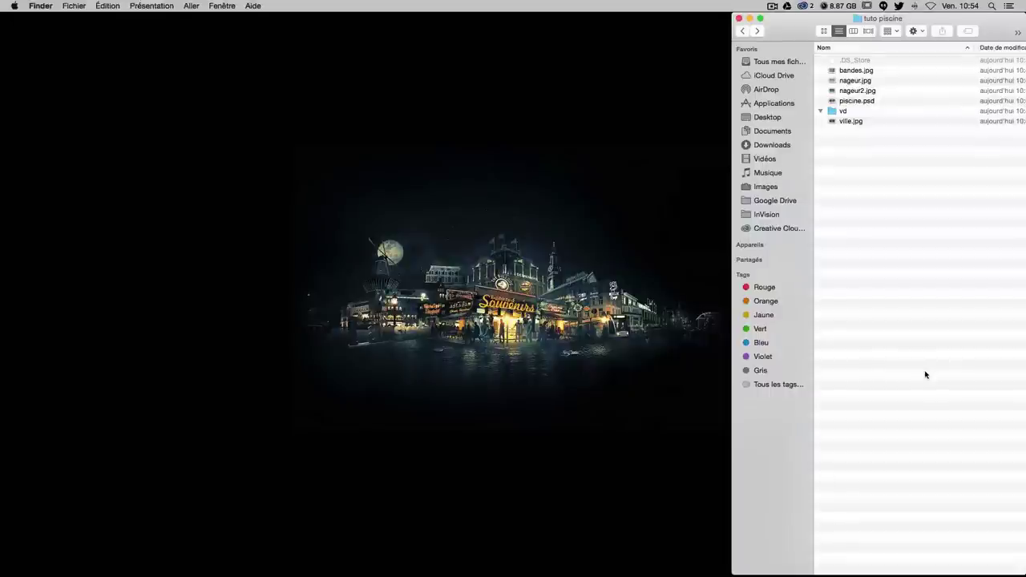
Step: Open ville.jpg from Finder with Adobe Photoshop CC 2014
left_click(851, 122)
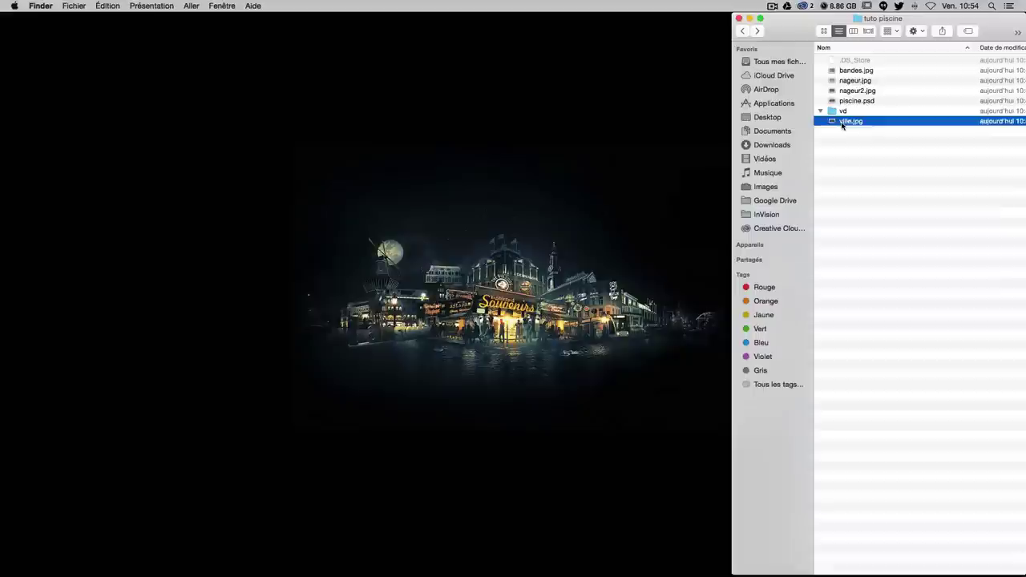
right_click(843, 125)
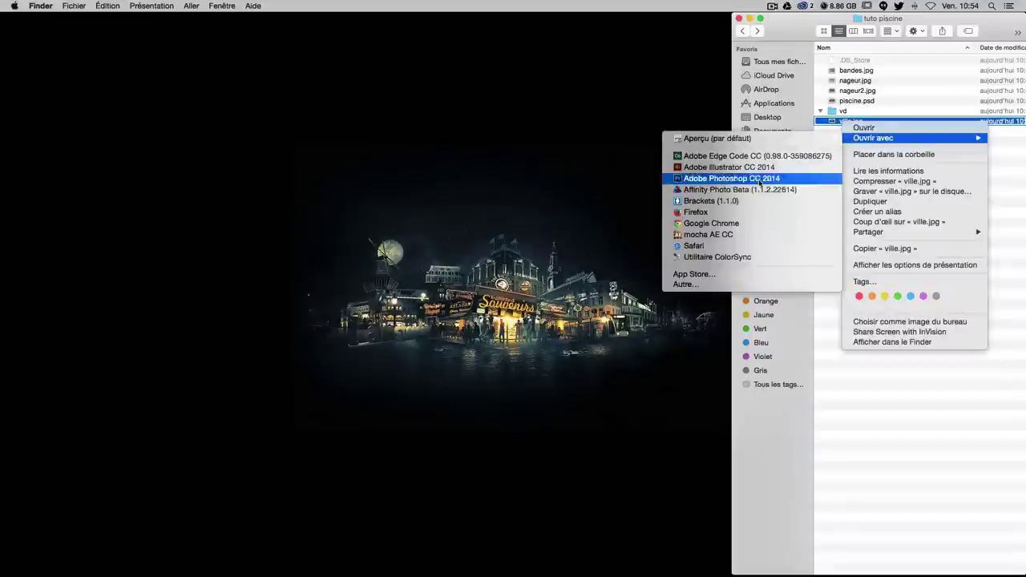
left_click(759, 183)
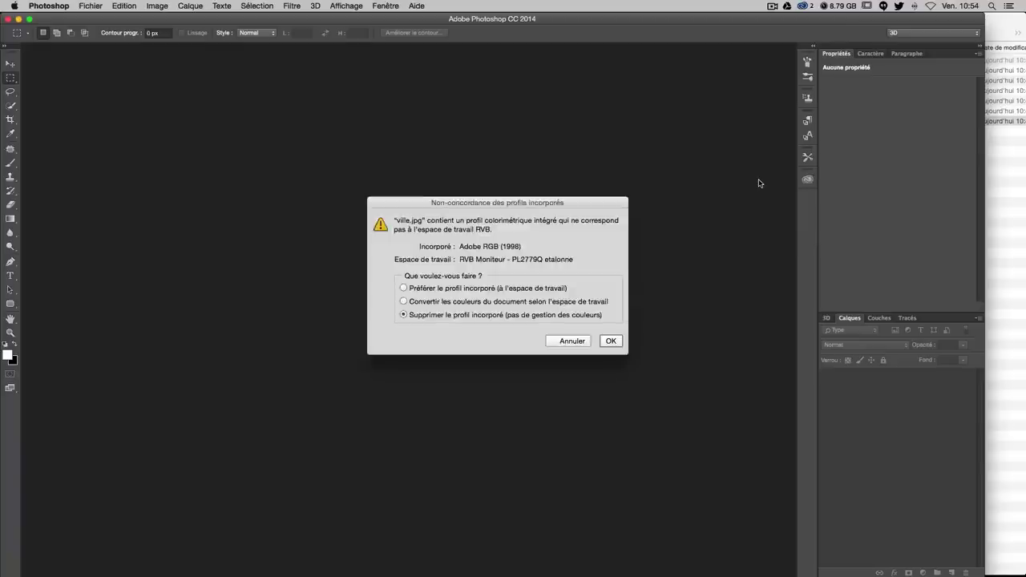
Step: Discard ville.jpg's embedded colour profile, view it at 100%, and return to the source folder
key("Return")
key("super+1")
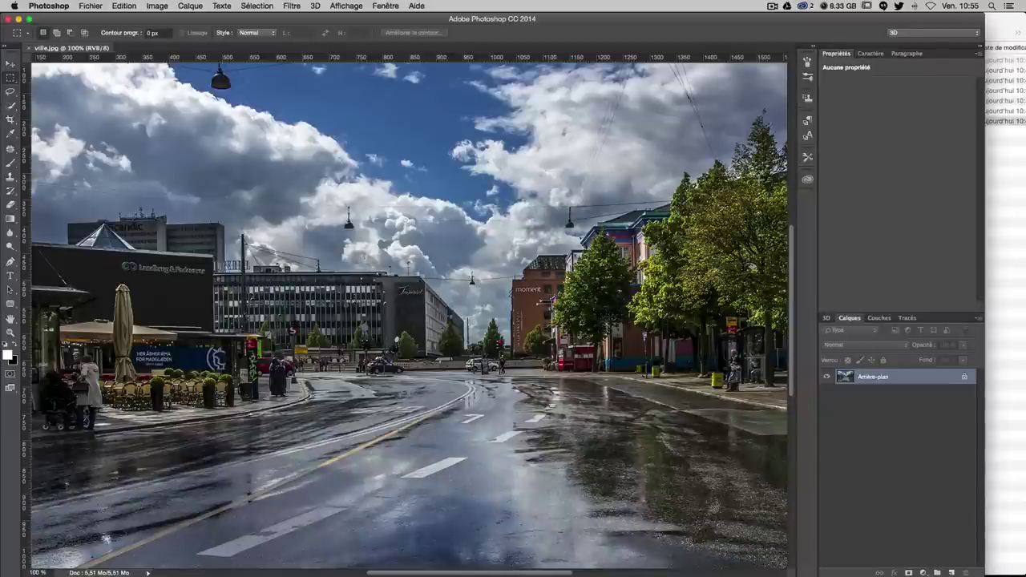
left_click(1003, 153)
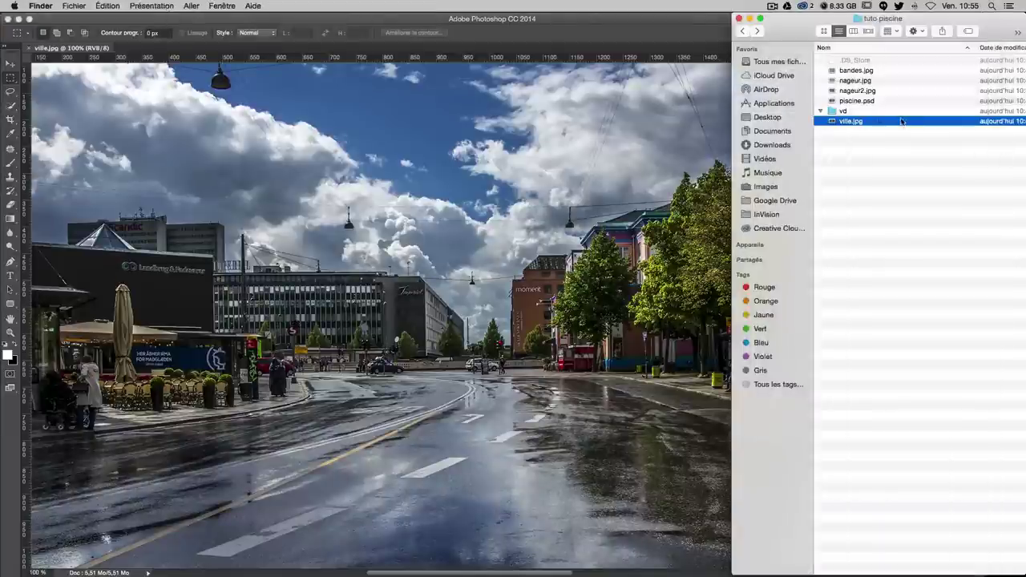
Step: Open nageur.jpg with Photoshop CC 2014, discarding its embedded colour profile
left_click(864, 93)
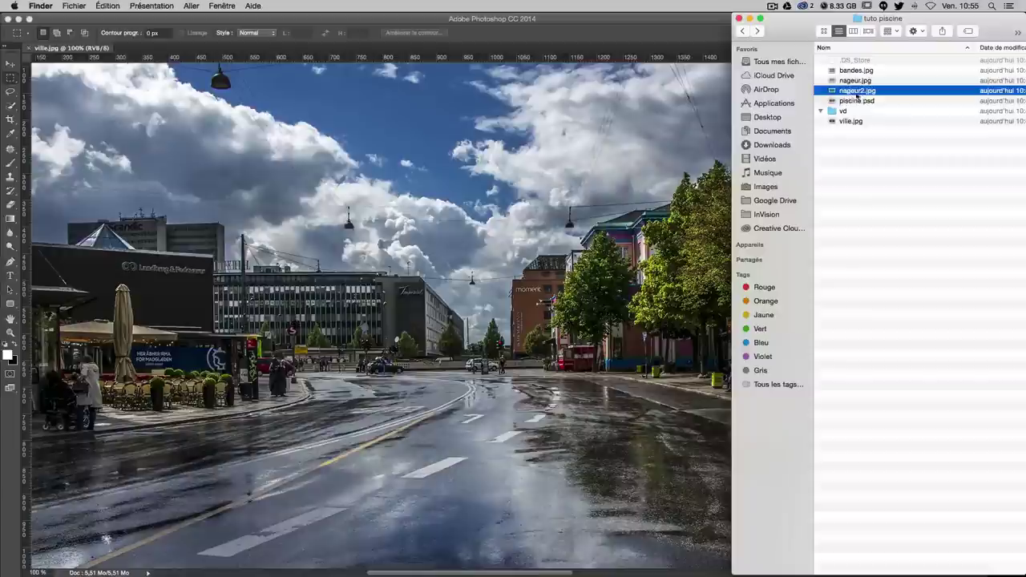
left_click(859, 83)
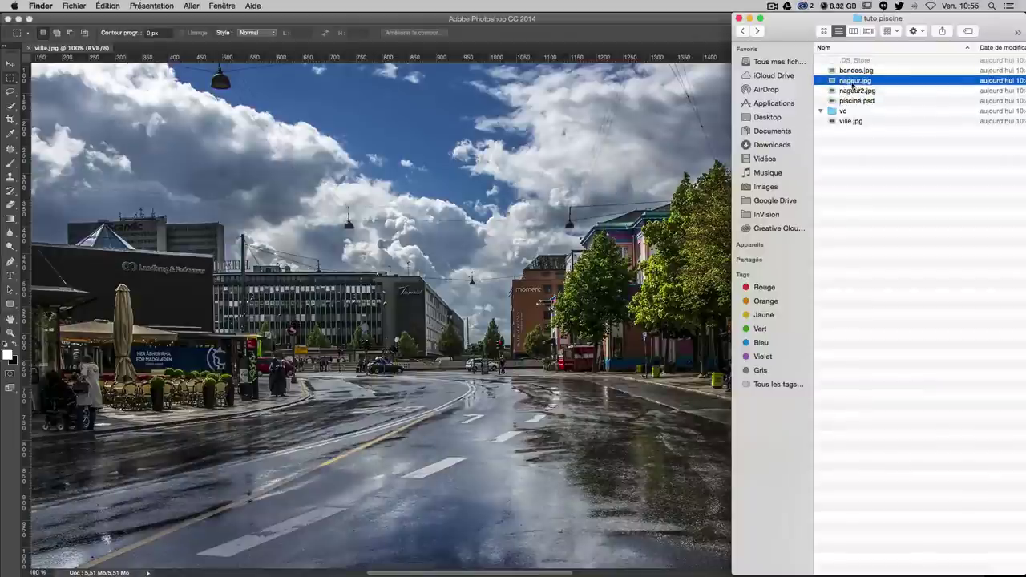
right_click(852, 86)
mouse_move(880, 97)
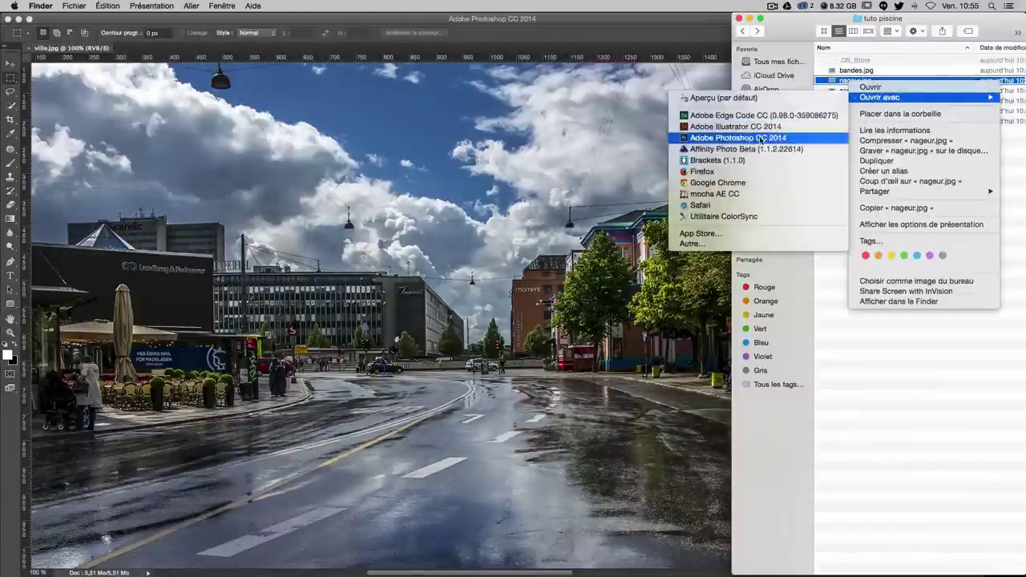
left_click(760, 139)
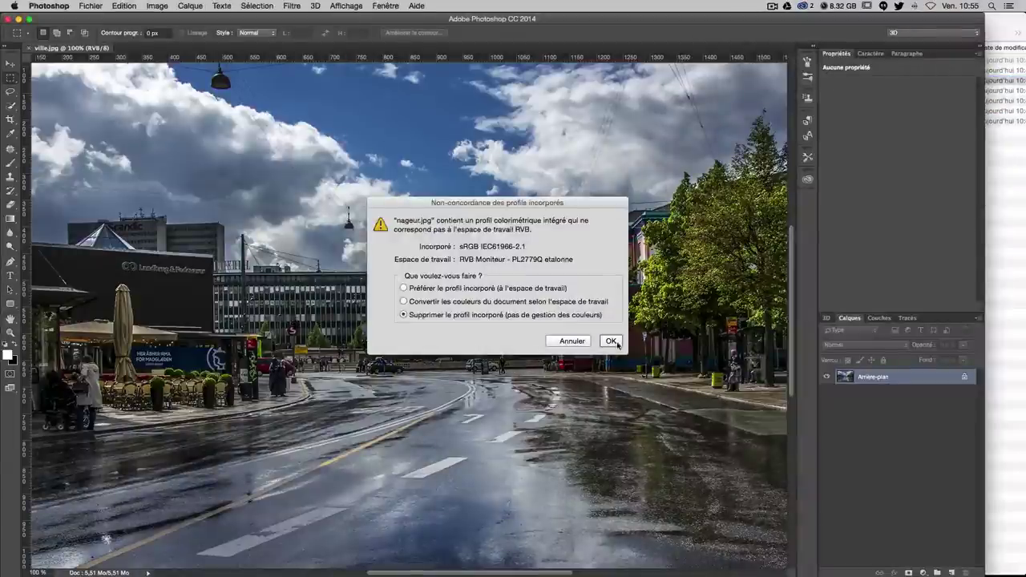
left_click(614, 342)
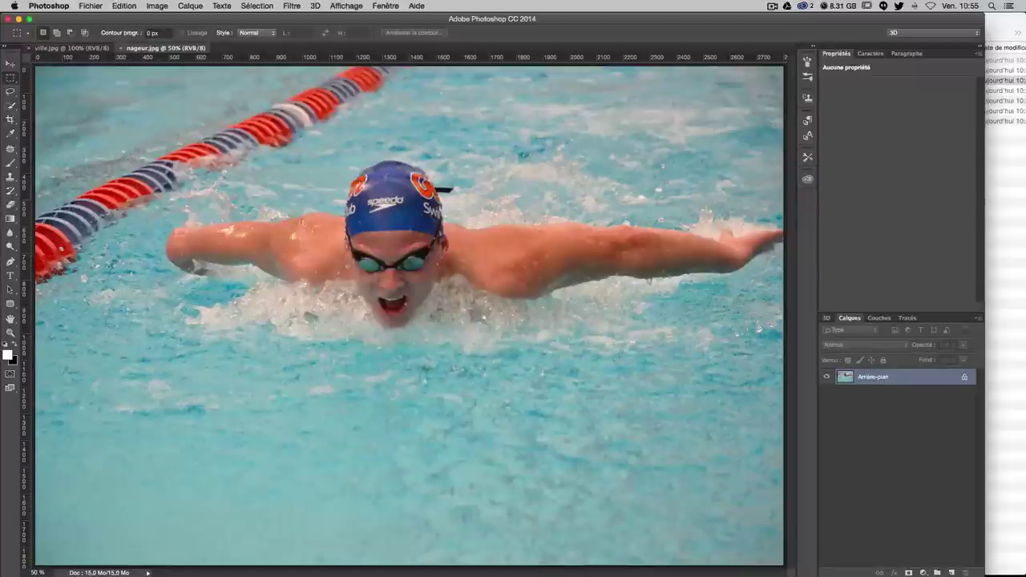
Step: Copy the entire nageur.jpg photo and paste it into ville.jpg as a new layer
key("ctrl+a")
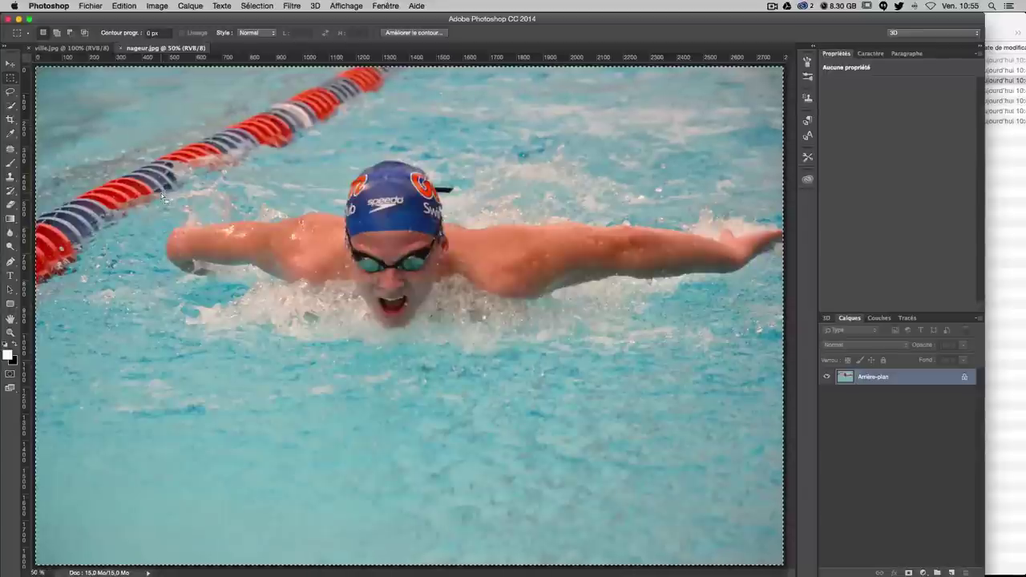
key("super+c")
key("ctrl+Tab")
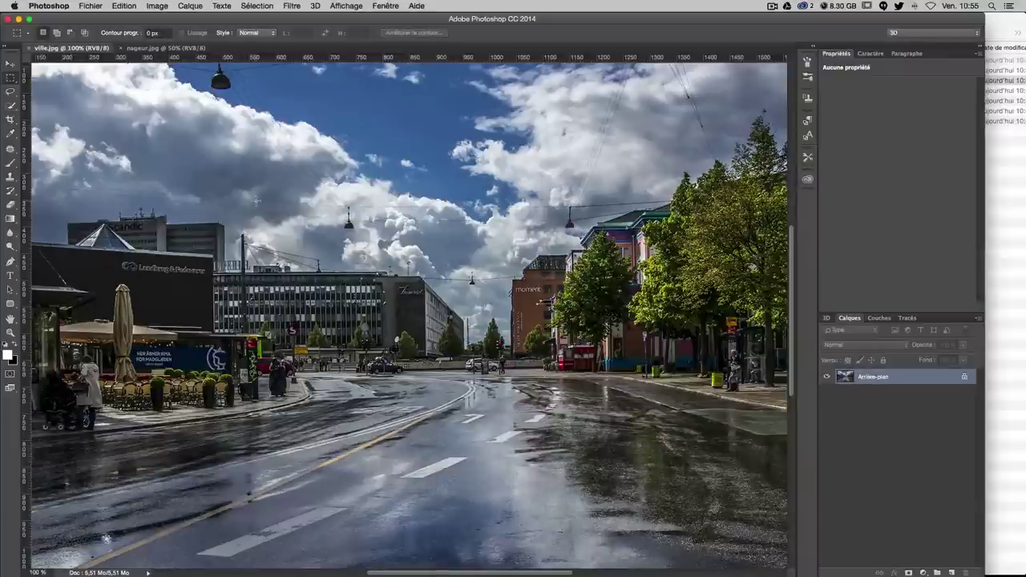
key("super+v")
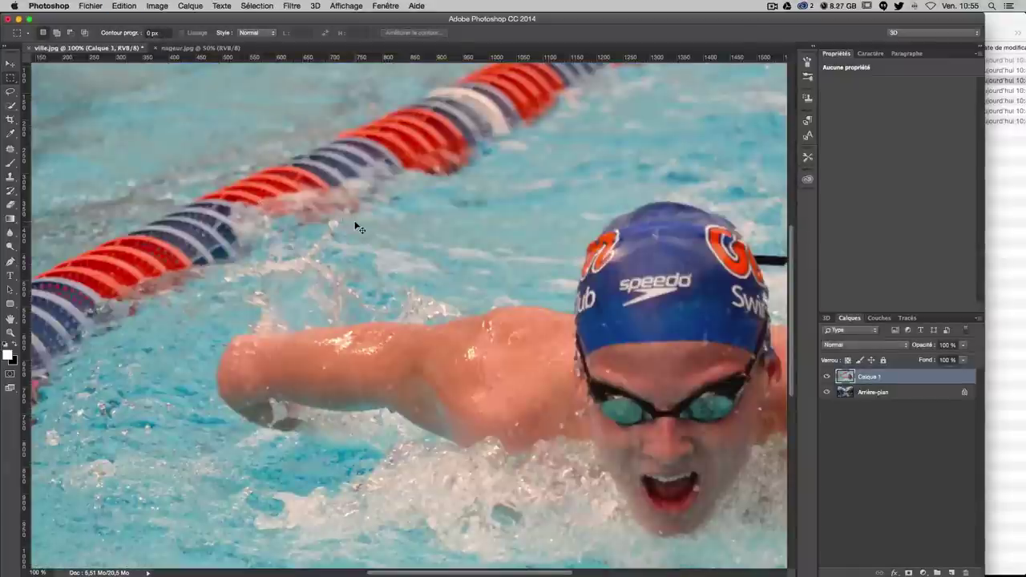
key("super+minus")
key("super+minus")
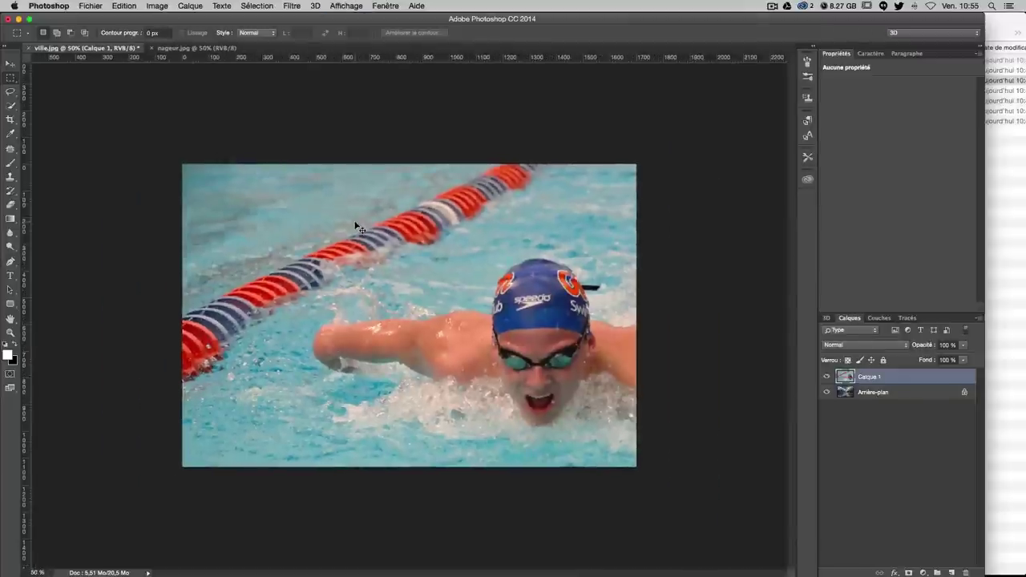
key("super+t")
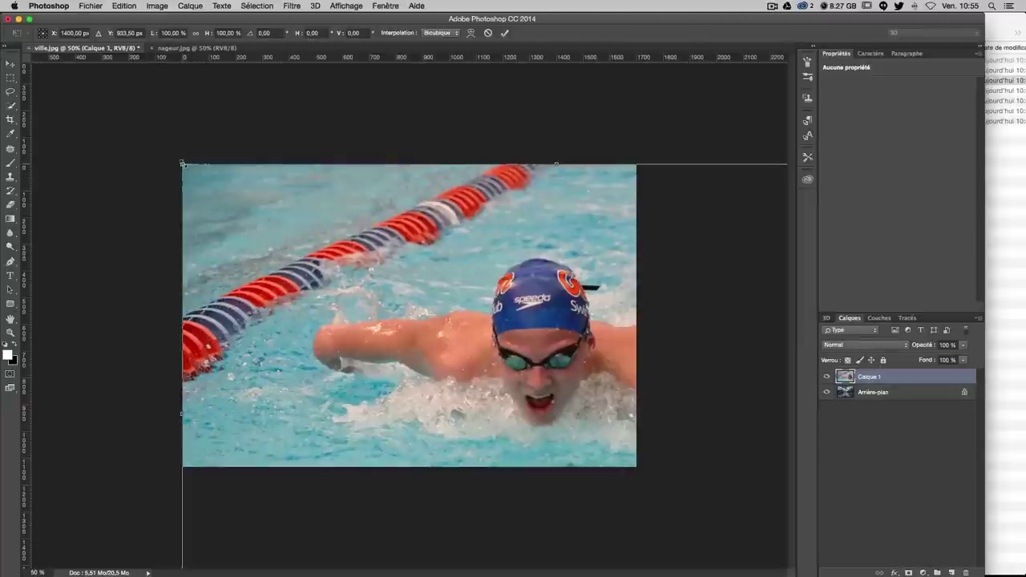
Step: Scale the swimmer layer down to about 37.5% and position it over the road
mouse_move(182, 163)
left_mouse_down()
mouse_move(476, 346)
mouse_move(725, 565)
left_mouse_up()
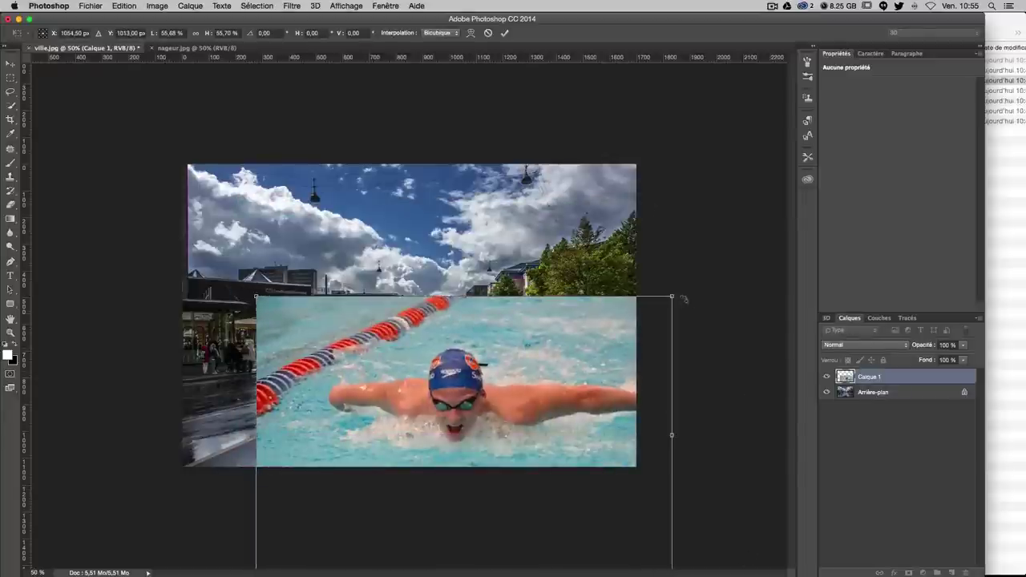
left_click_drag(671, 296, 615, 333)
left_click_drag(436, 425, 443, 353)
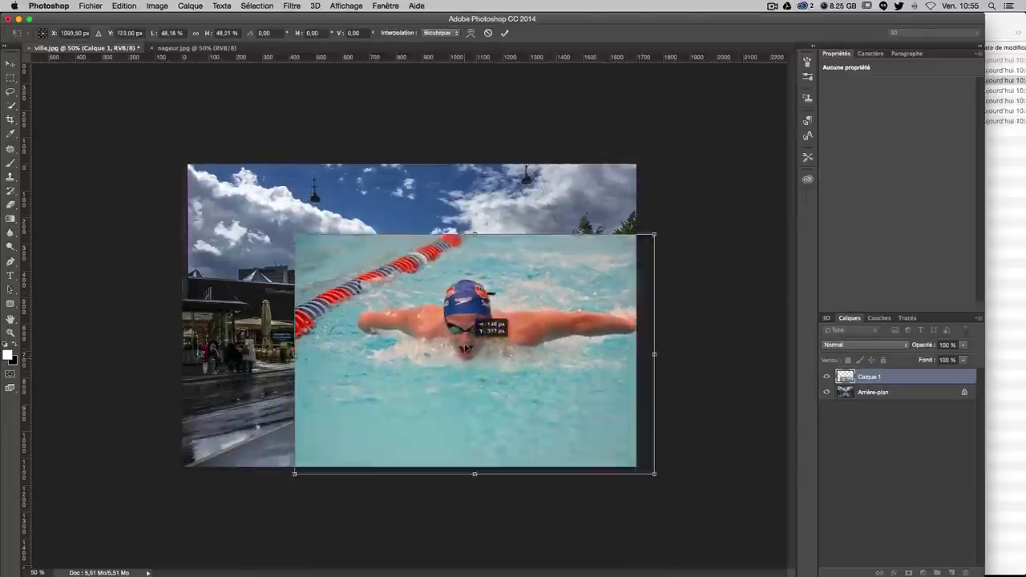
left_click_drag(263, 503, 320, 464)
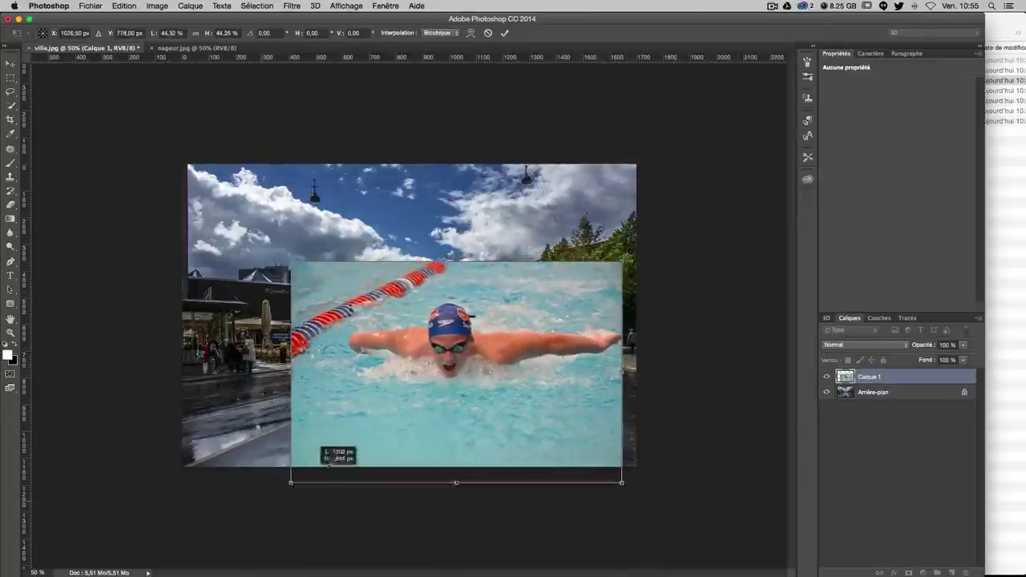
mouse_move(441, 415)
left_mouse_down()
mouse_move(522, 450)
mouse_move(442, 438)
left_mouse_up()
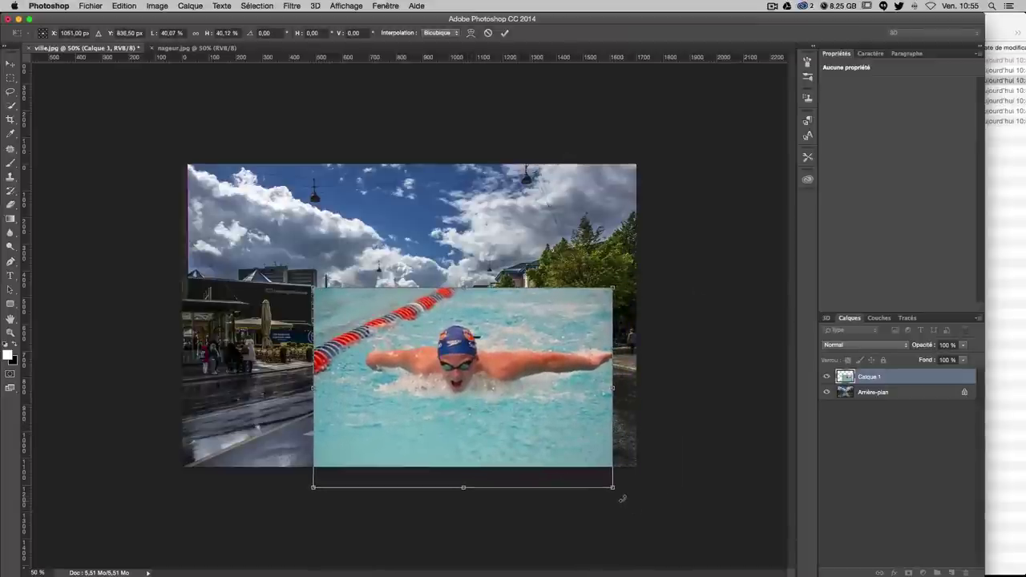
left_click_drag(612, 487, 594, 471)
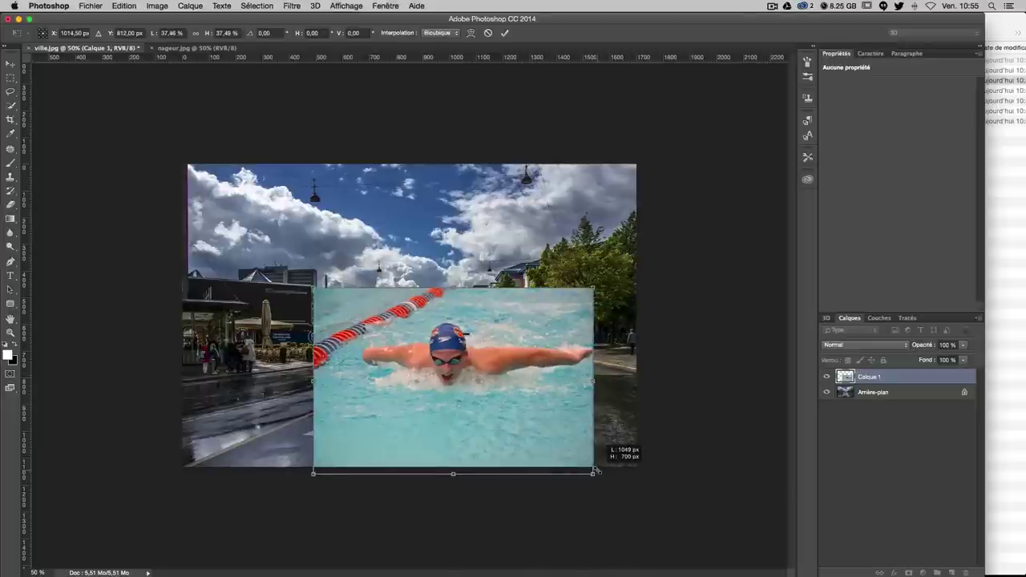
left_click_drag(597, 470, 597, 472)
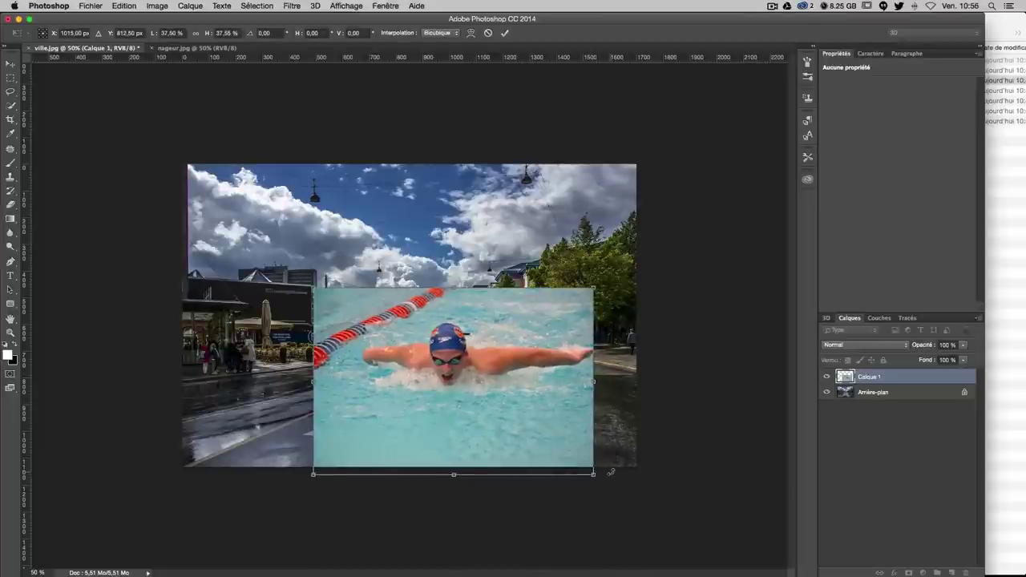
key("Return")
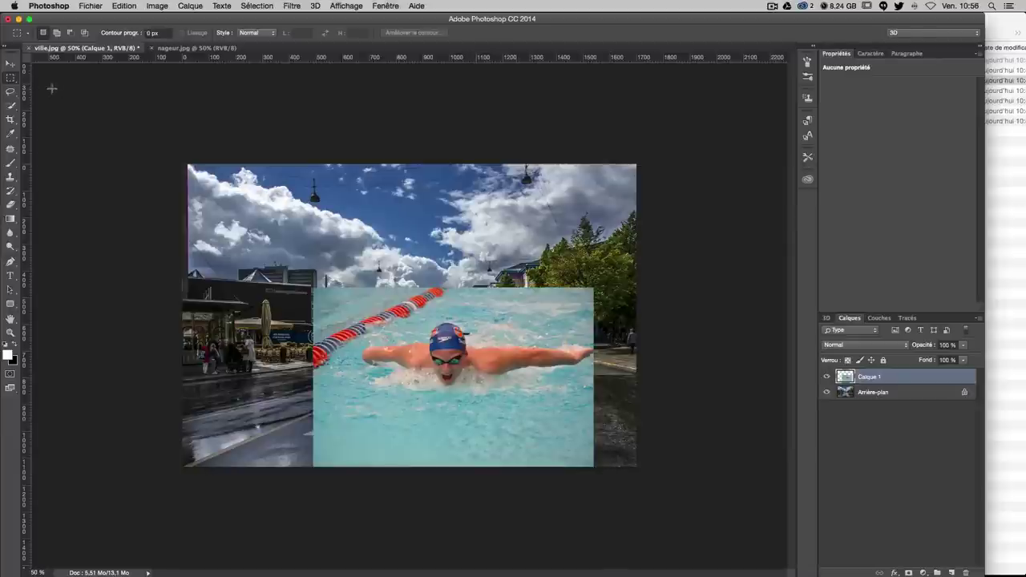
left_click(11, 64)
Step: Nudge the swimmer layer up, rename it nageur1, and add a white layer mask
left_click_drag(589, 407, 582, 383)
double_click(869, 376)
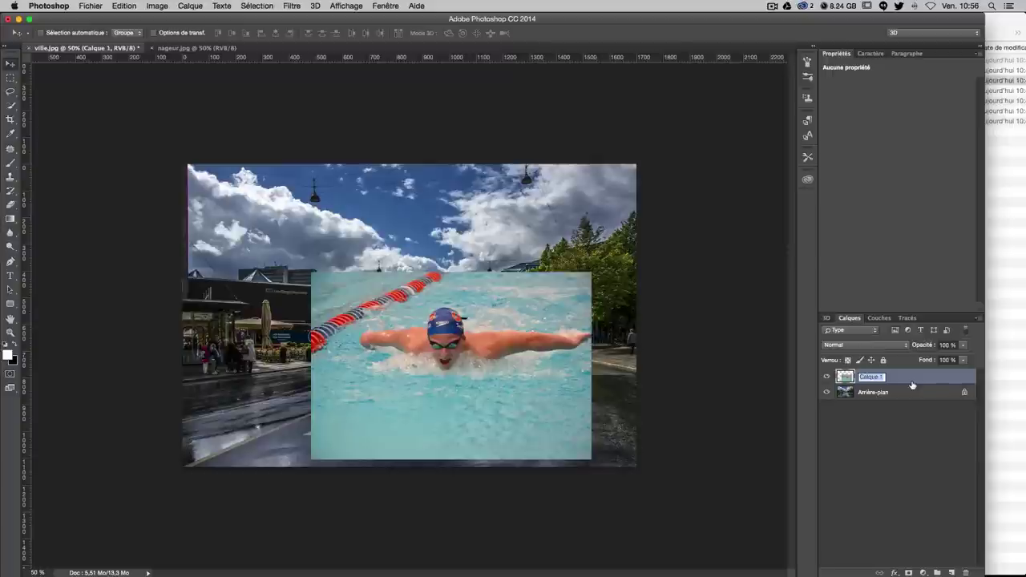
type("nageur1")
key("Return")
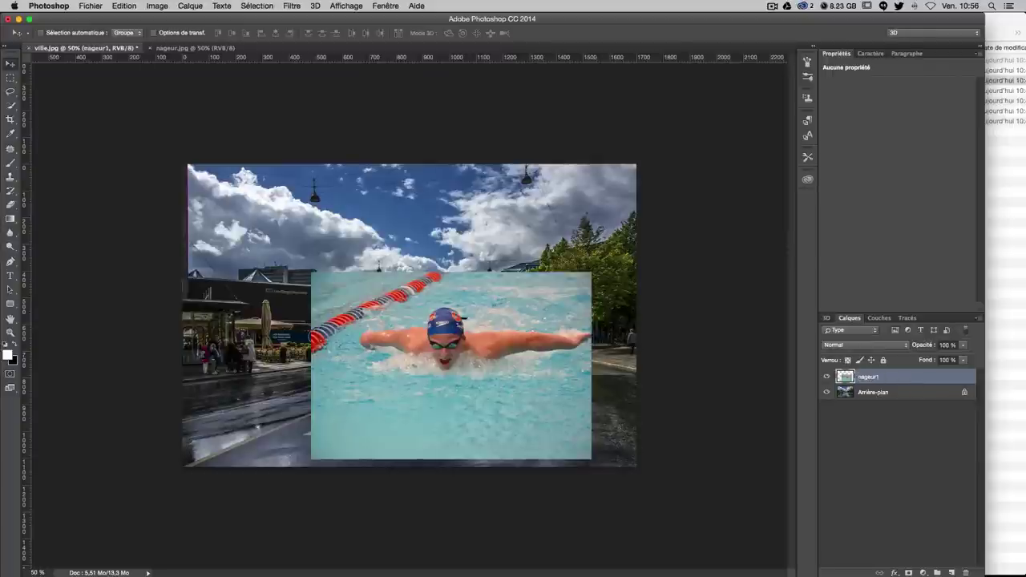
left_click(908, 573)
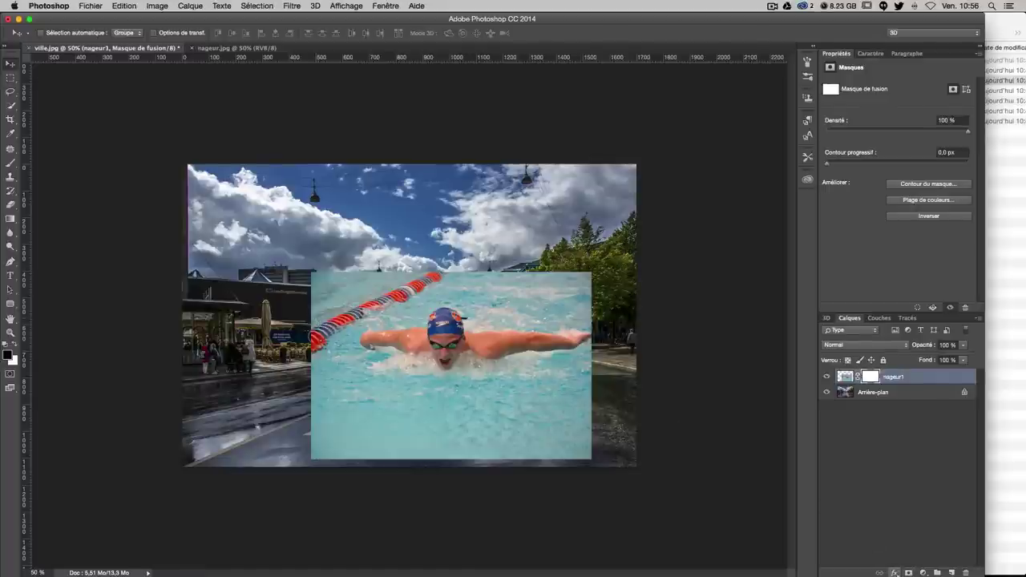
Step: Set up a large soft brush at 40% opacity and zoom the composite in
left_click(9, 163)
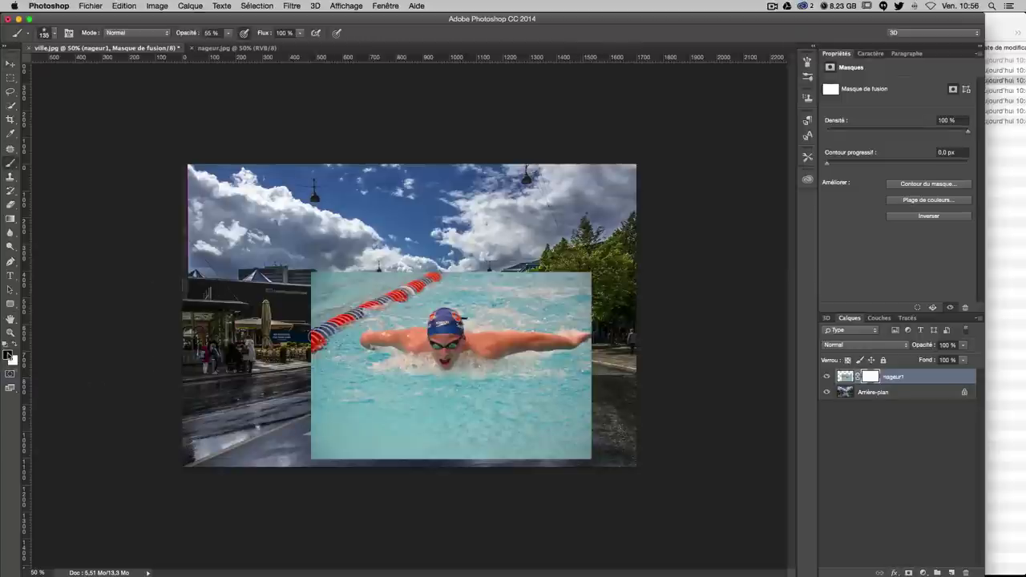
key("super+plus")
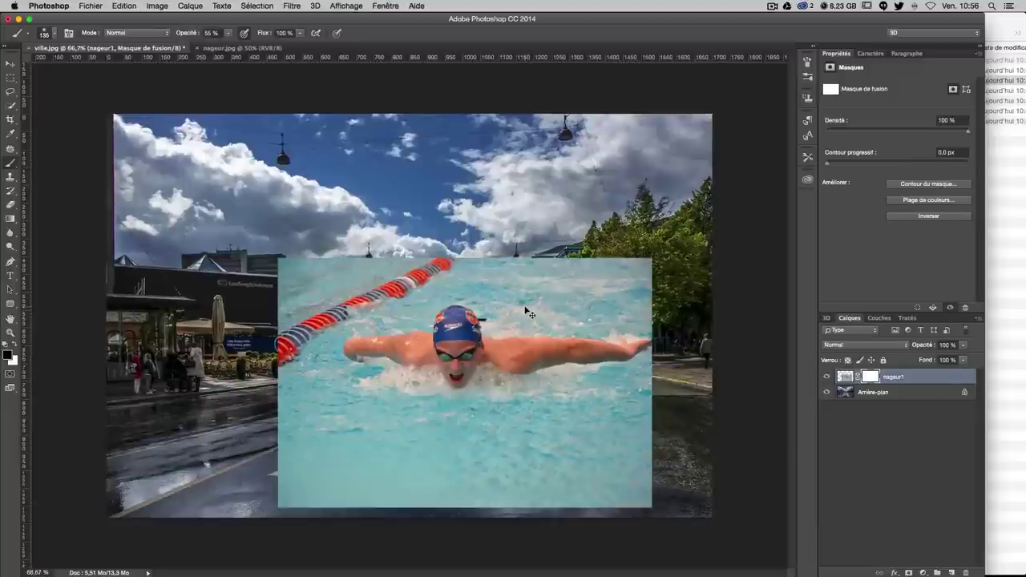
key("super+plus")
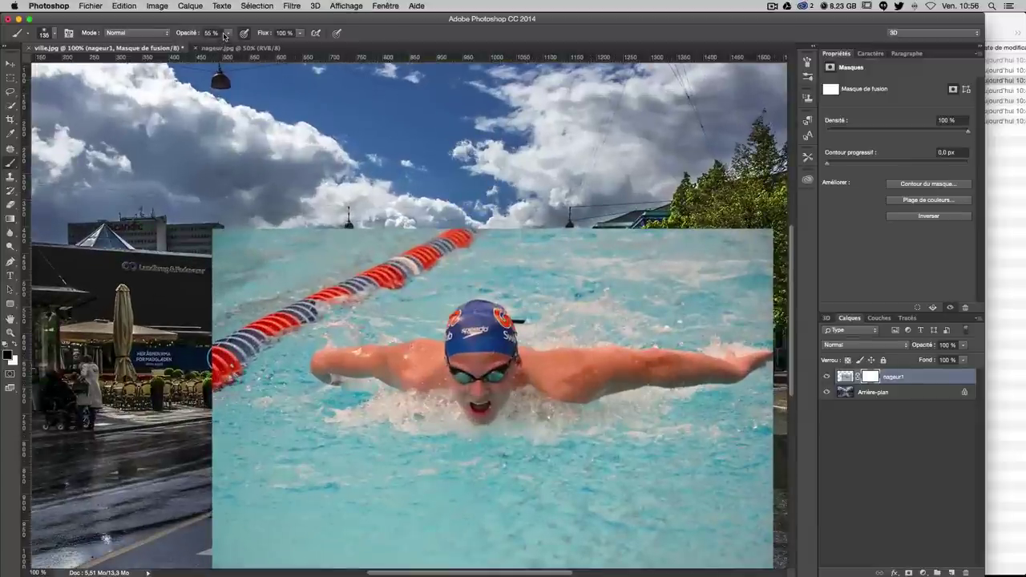
left_click_drag(226, 33, 221, 47)
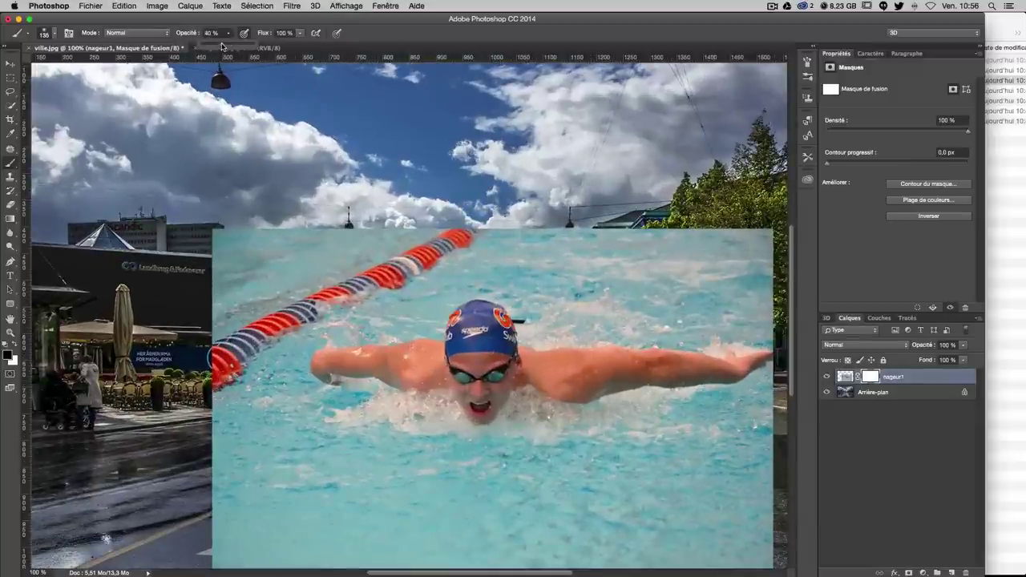
scroll(608, 506, "down", 2)
scroll(604, 492, "down", 3)
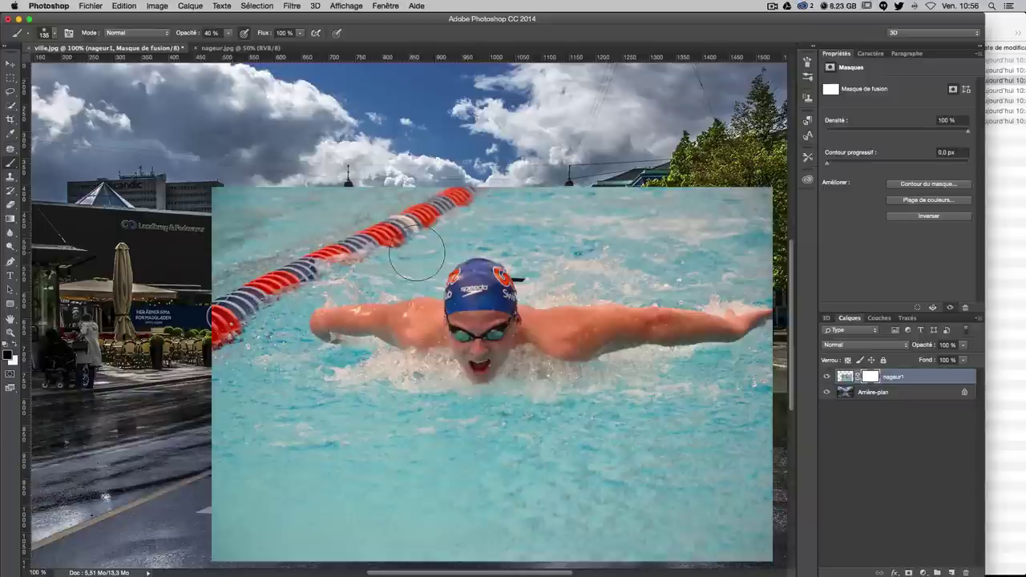
left_click_drag(401, 258, 420, 253)
mouse_move(421, 253)
left_mouse_down()
mouse_move(468, 251)
mouse_move(434, 245)
left_mouse_up()
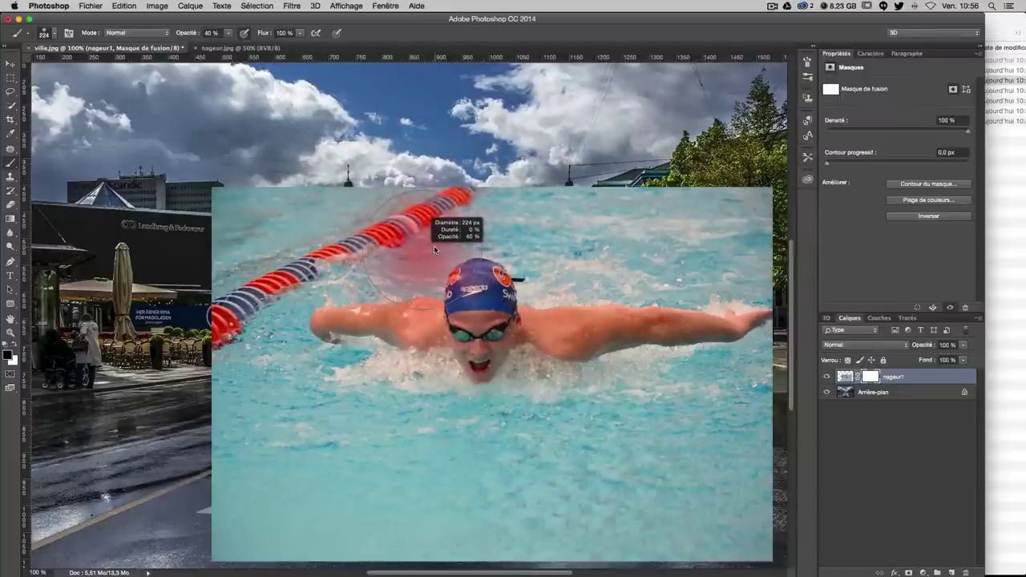
Step: Mask away the swimmer photo's top, left and bottom-right edges to reveal trees and street
mouse_move(241, 220)
left_mouse_down()
mouse_move(223, 226)
mouse_move(353, 213)
left_mouse_up()
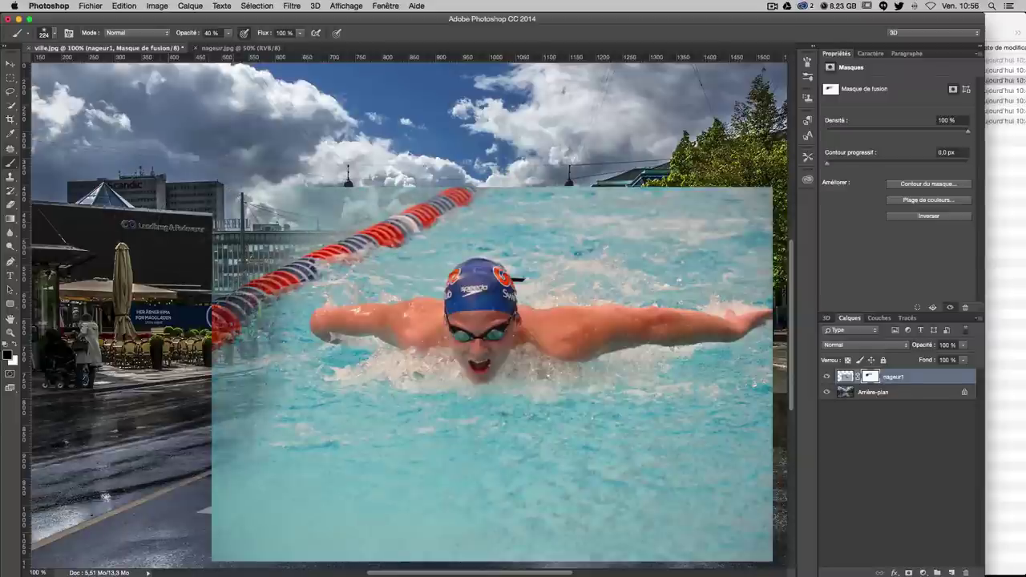
left_click_drag(248, 481, 264, 296)
left_click_drag(328, 209, 611, 170)
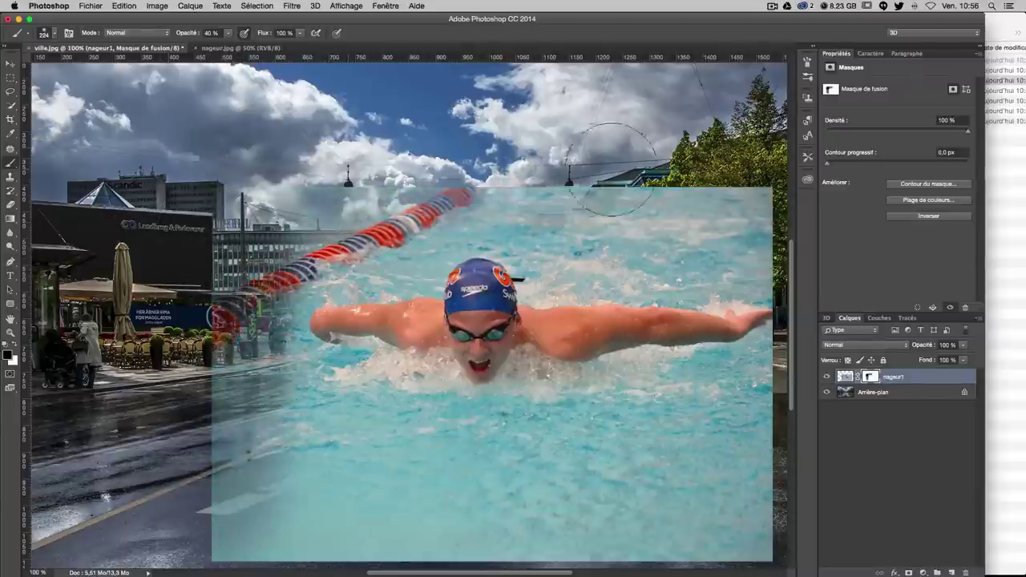
mouse_move(539, 187)
left_mouse_down()
mouse_move(438, 187)
mouse_move(641, 196)
mouse_move(448, 204)
left_mouse_up()
mouse_move(545, 204)
left_mouse_down()
mouse_move(641, 217)
mouse_move(665, 241)
left_mouse_up()
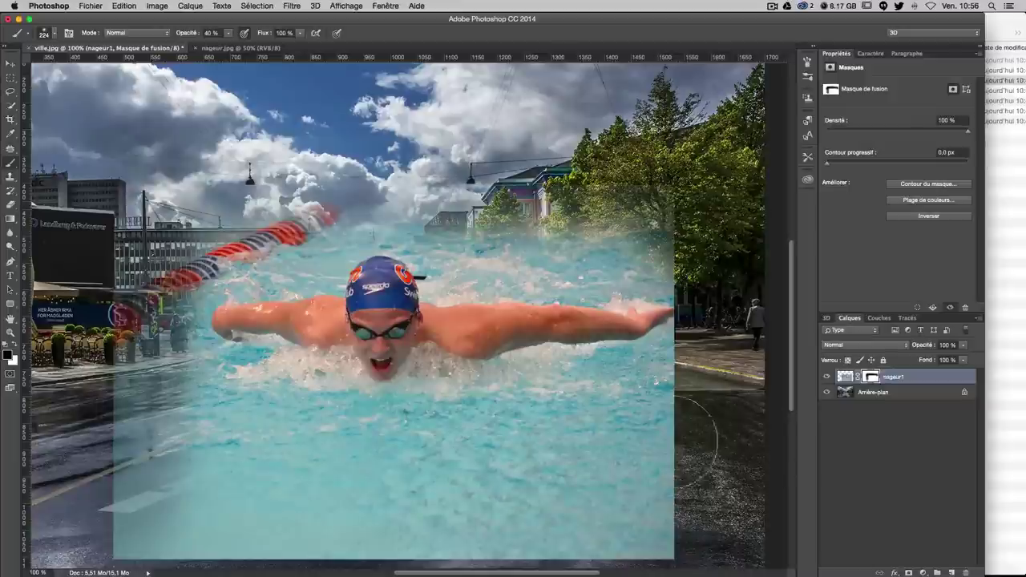
left_click_drag(721, 432, 641, 416)
mouse_move(633, 377)
left_mouse_down()
mouse_move(610, 529)
mouse_move(641, 545)
mouse_move(609, 481)
left_mouse_up()
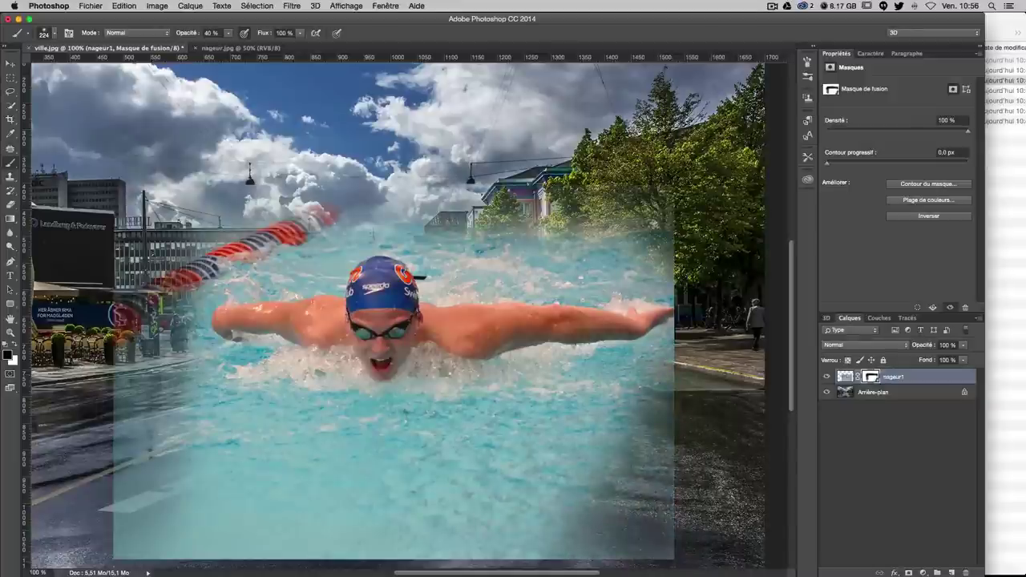
mouse_move(641, 416)
left_mouse_down()
mouse_move(609, 497)
mouse_move(666, 545)
left_mouse_up()
mouse_move(593, 529)
left_mouse_down()
mouse_move(505, 529)
mouse_move(601, 513)
left_mouse_up()
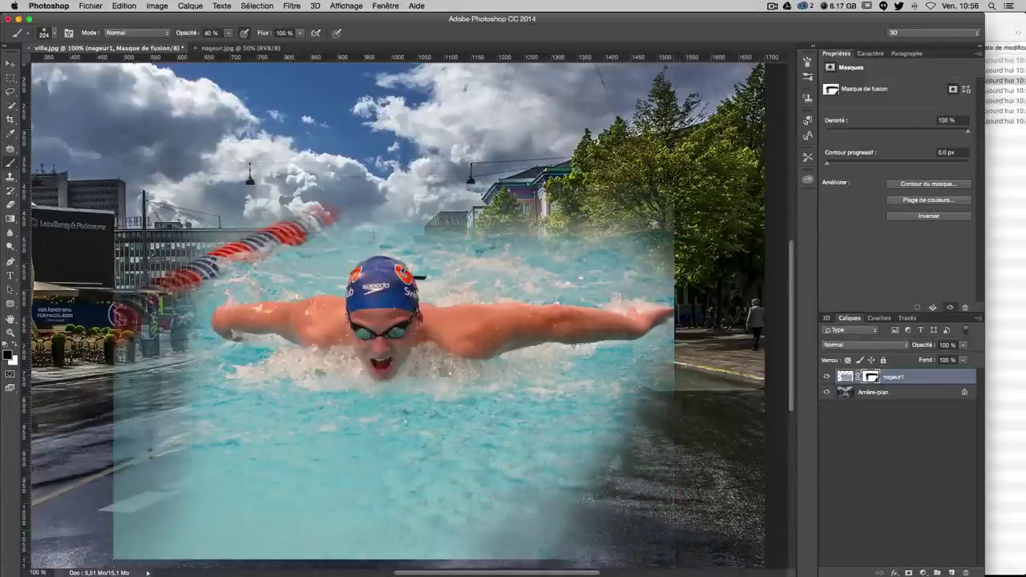
Step: Fade the photo's lower edge, bottom-left and pale water into the street
left_click_drag(625, 433, 321, 513)
left_click_drag(241, 521, 553, 497)
left_click_drag(217, 497, 573, 465)
mouse_move(401, 521)
left_mouse_down()
mouse_move(192, 529)
mouse_move(273, 537)
left_mouse_up()
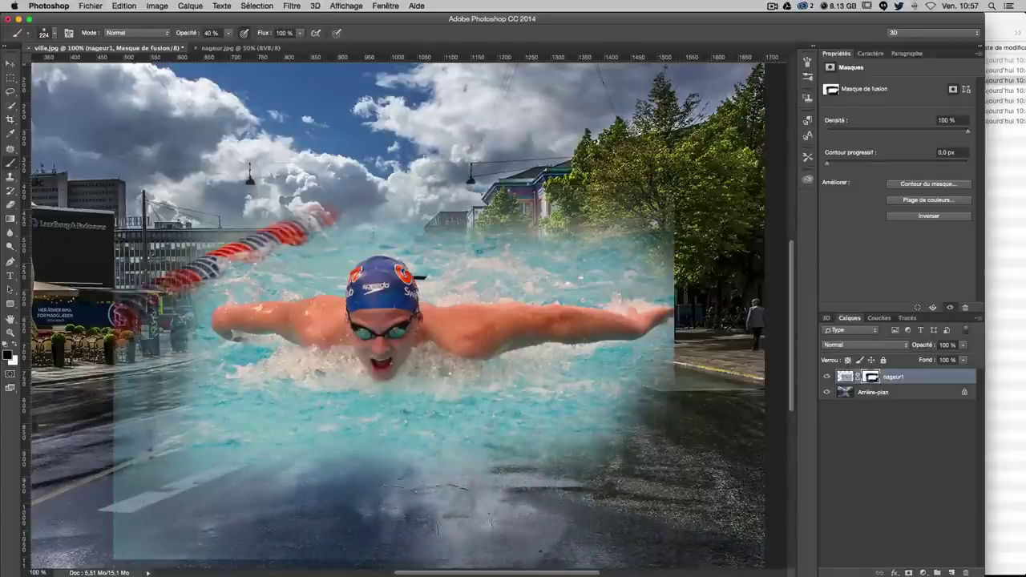
left_click_drag(186, 545, 117, 553)
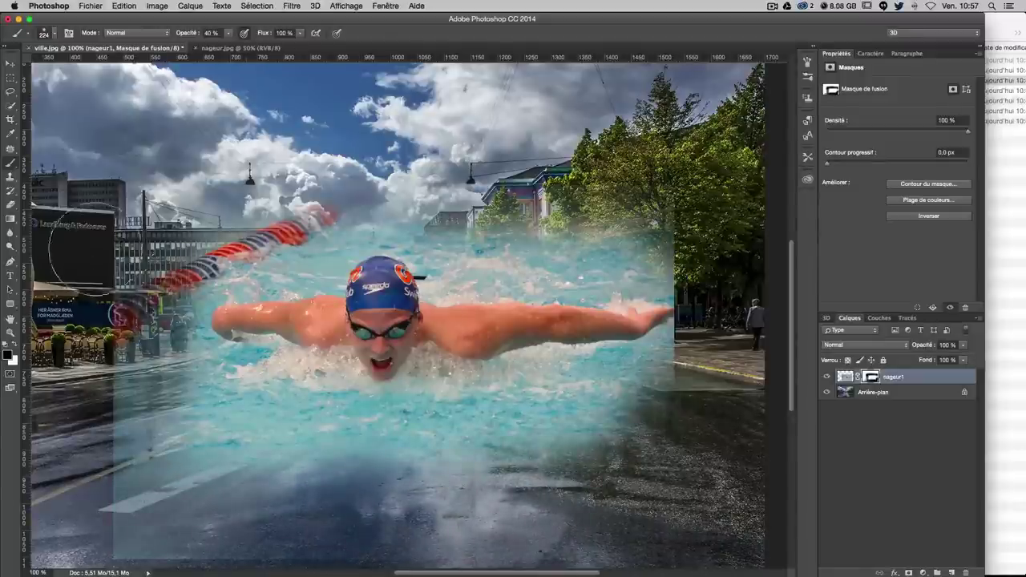
left_click_drag(133, 377, 234, 529)
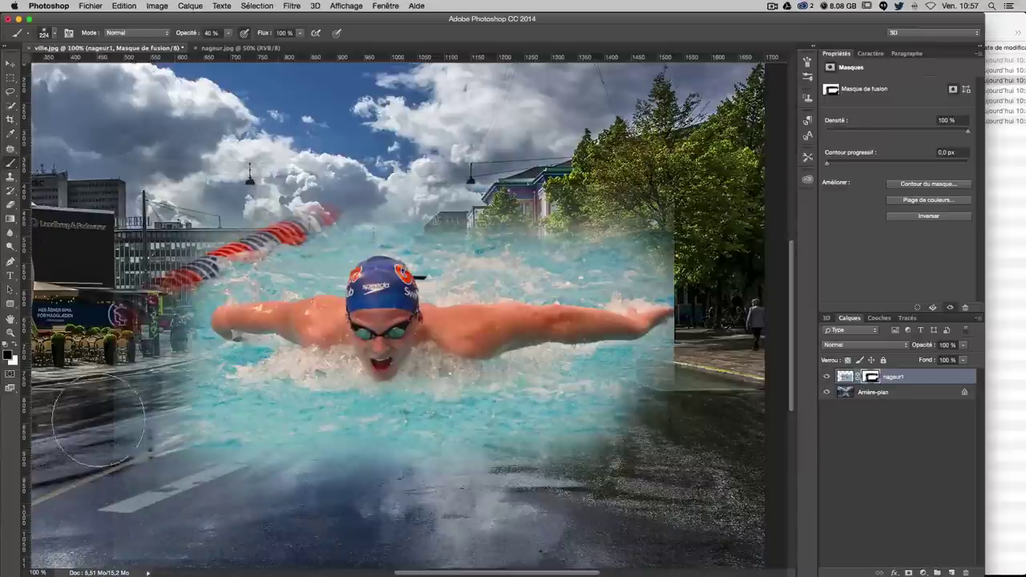
mouse_move(161, 437)
left_mouse_down()
mouse_move(367, 509)
mouse_move(213, 441)
mouse_move(305, 449)
mouse_move(497, 437)
mouse_move(505, 457)
left_mouse_up()
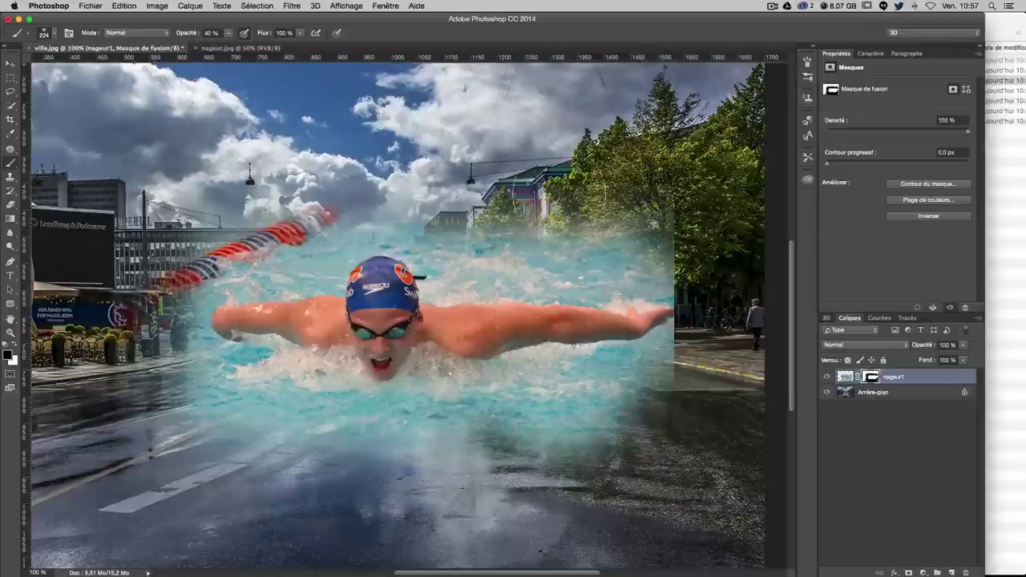
Step: Mask out the lane rope left of the swimmer and the surrounding mist with a 117 px brush
mouse_move(184, 236)
left_mouse_down()
mouse_move(273, 272)
mouse_move(328, 228)
mouse_move(279, 178)
left_mouse_up()
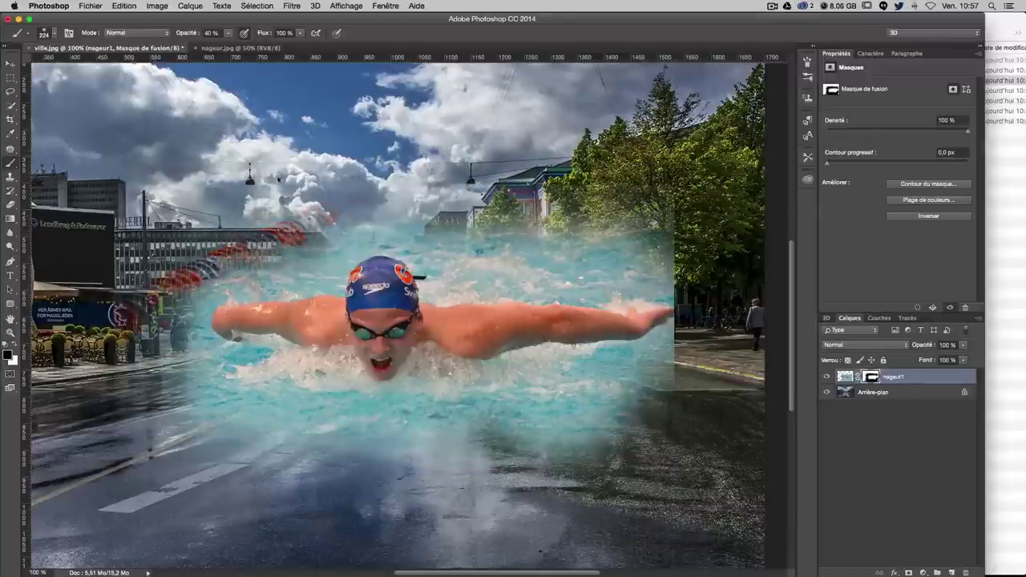
mouse_move(417, 169)
left_mouse_down()
mouse_move(373, 190)
mouse_move(391, 177)
left_mouse_up()
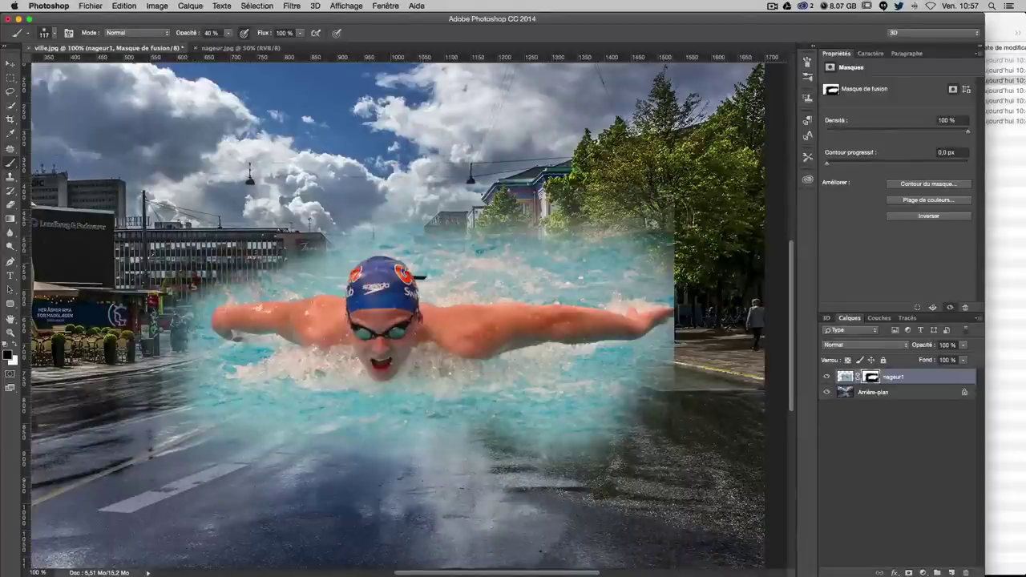
mouse_move(602, 240)
left_mouse_down()
mouse_move(633, 241)
mouse_move(512, 264)
left_mouse_up()
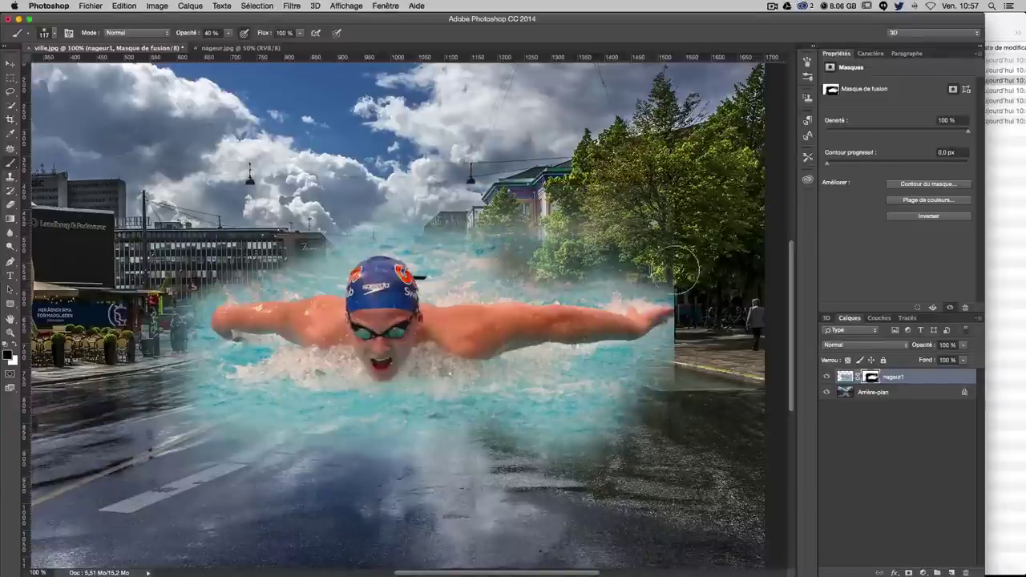
mouse_move(700, 292)
left_mouse_down()
mouse_move(691, 335)
mouse_move(669, 322)
mouse_move(669, 368)
mouse_move(653, 373)
left_mouse_up()
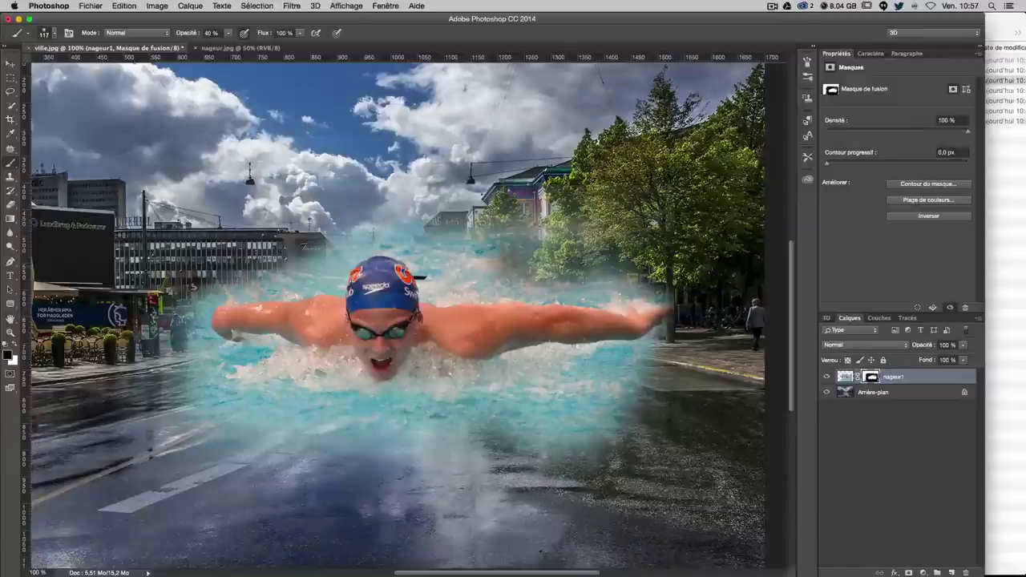
mouse_move(481, 429)
left_mouse_down()
mouse_move(593, 409)
mouse_move(457, 433)
mouse_move(352, 425)
mouse_move(449, 401)
mouse_move(325, 393)
mouse_move(329, 401)
mouse_move(325, 389)
left_mouse_up()
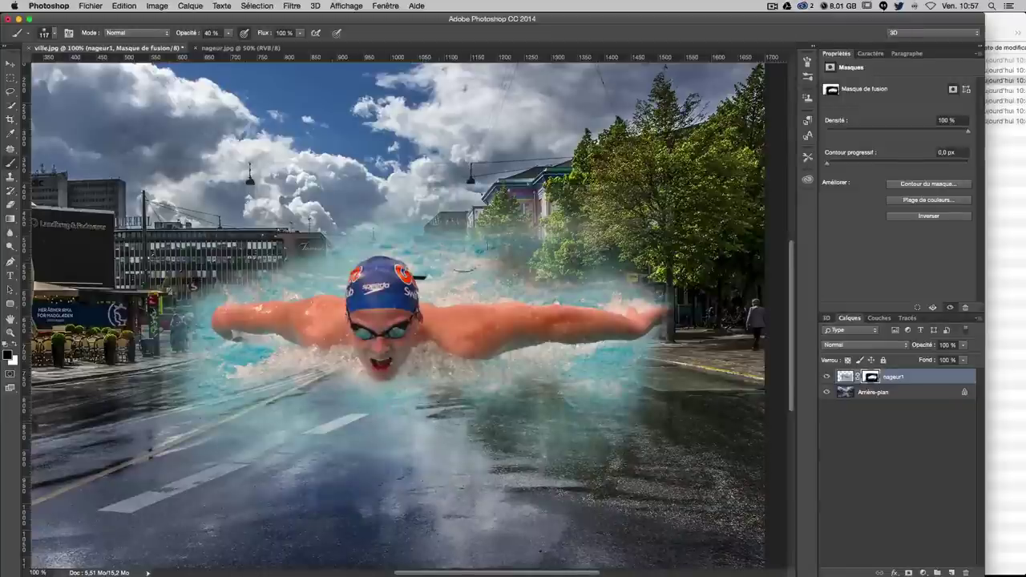
mouse_move(457, 262)
left_mouse_down()
mouse_move(463, 280)
mouse_move(512, 273)
mouse_move(473, 240)
left_mouse_up()
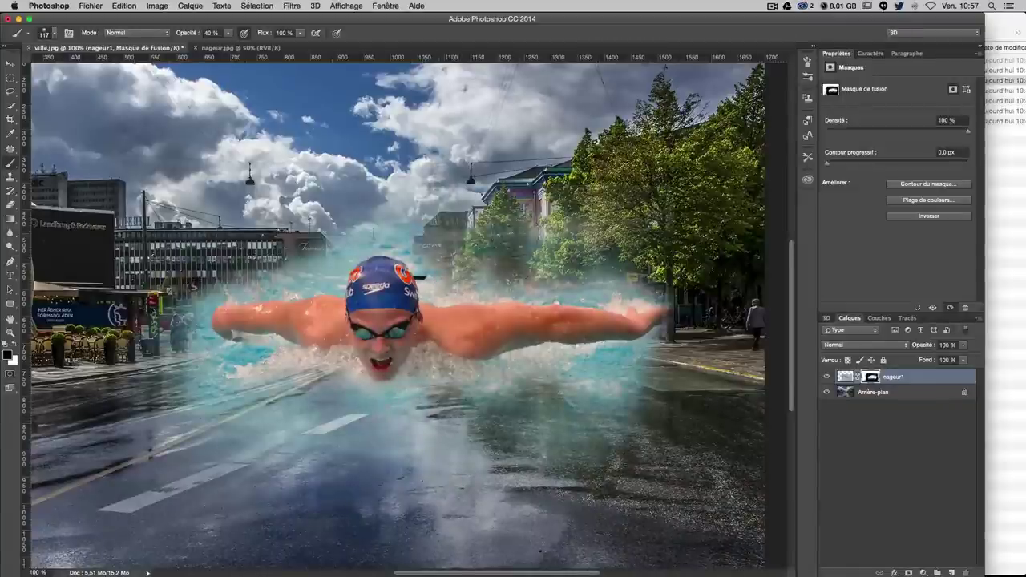
Step: At 23% opacity, reveal the building and lamp poles and restore some splash
left_click(229, 33)
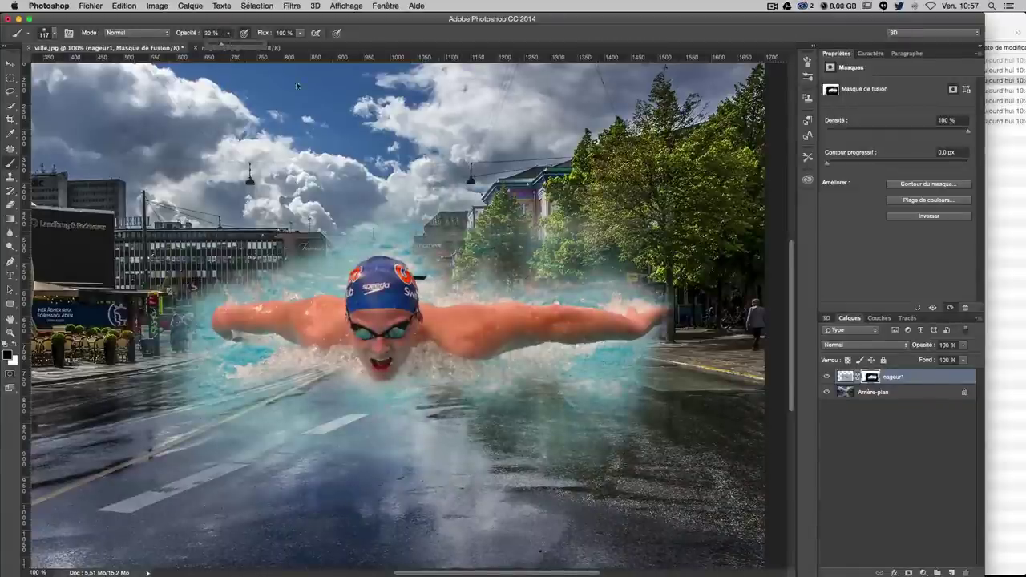
mouse_move(328, 252)
left_mouse_down()
mouse_move(281, 292)
mouse_move(241, 284)
mouse_move(282, 294)
left_mouse_up()
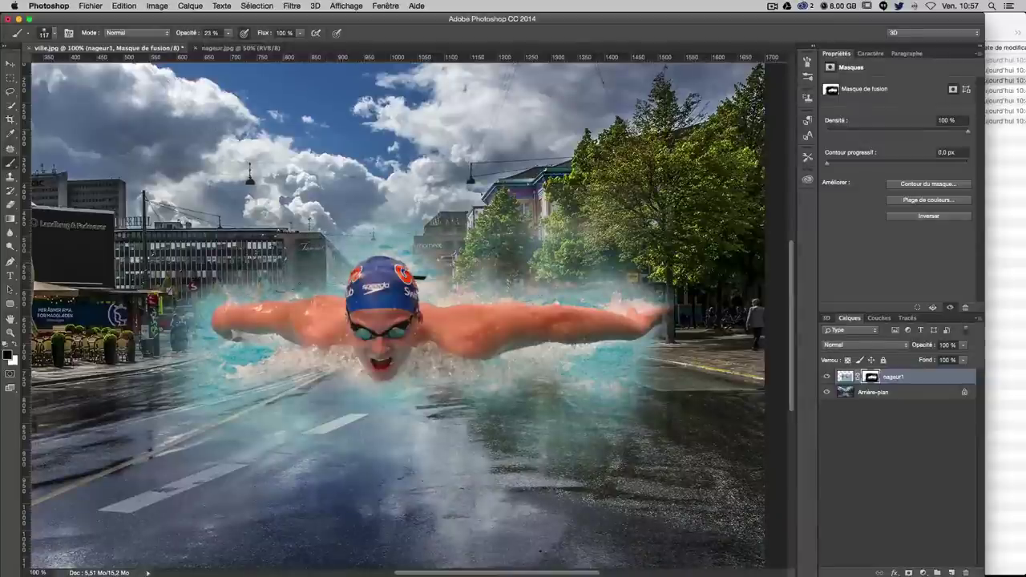
mouse_move(376, 236)
left_mouse_down()
mouse_move(437, 253)
mouse_move(469, 285)
left_mouse_up()
left_click_drag(428, 253, 457, 261)
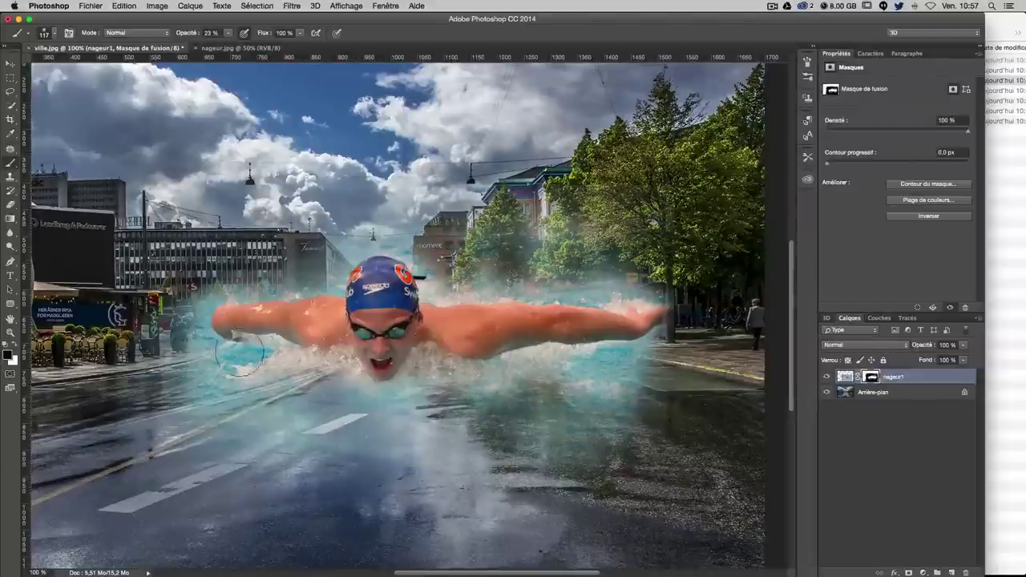
left_click_drag(240, 357, 267, 376)
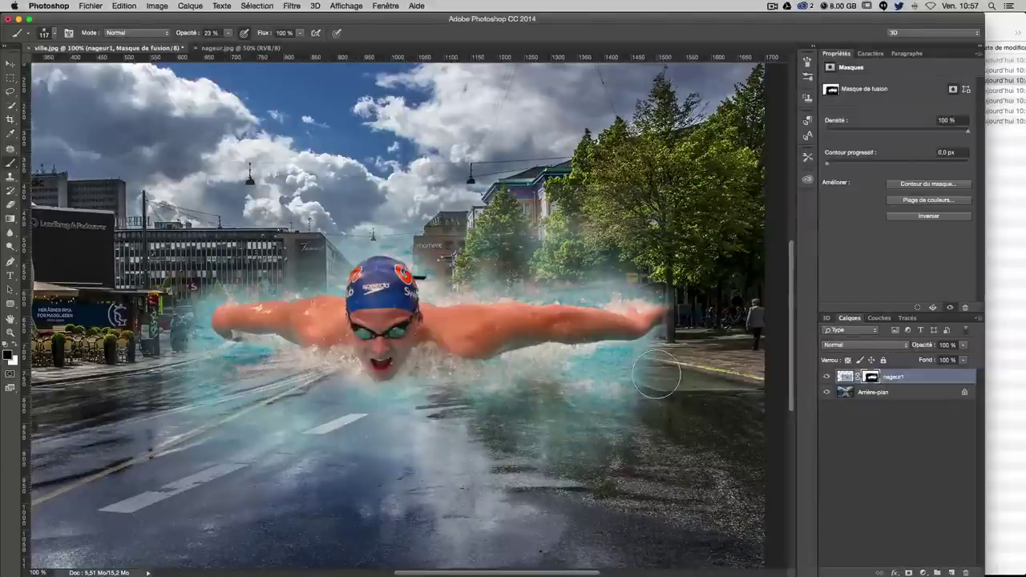
key("super+plus")
key("super+minus")
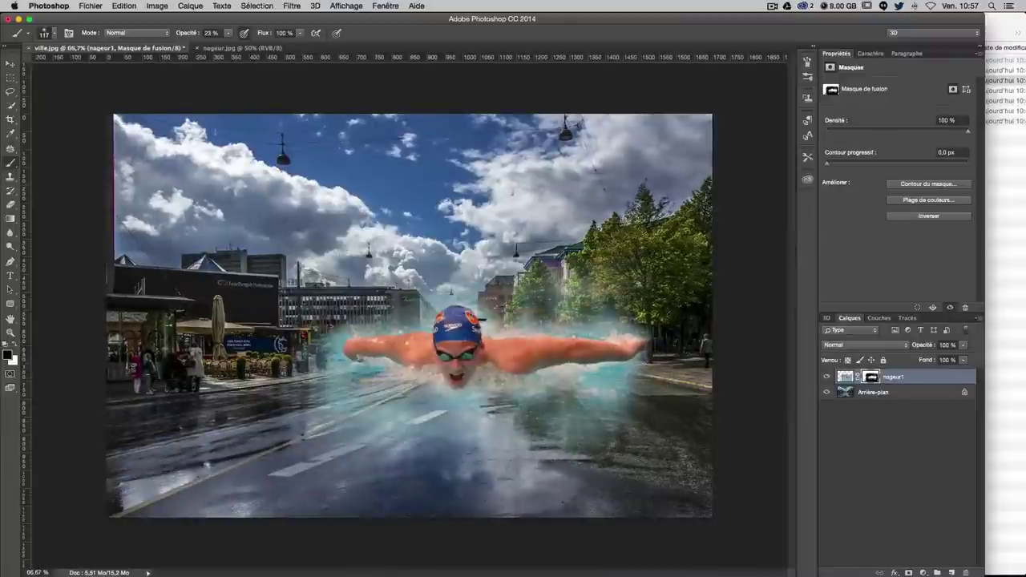
Step: Restore splash below the swimmer's right hand and move the swimmer lower into the road
left_click_drag(597, 401, 621, 379)
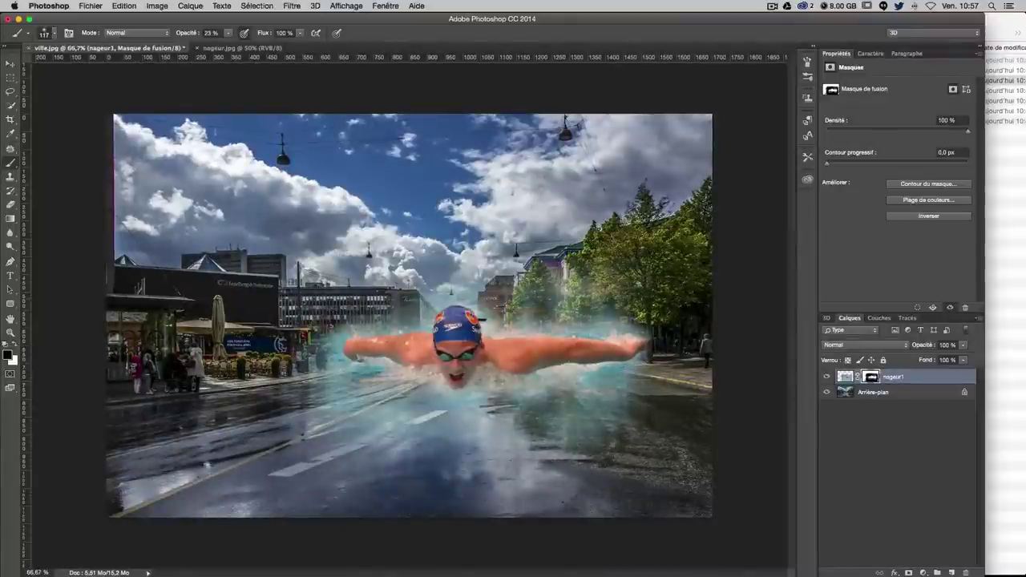
key("v")
mouse_move(434, 298)
left_mouse_down()
mouse_move(443, 366)
mouse_move(453, 362)
left_mouse_up()
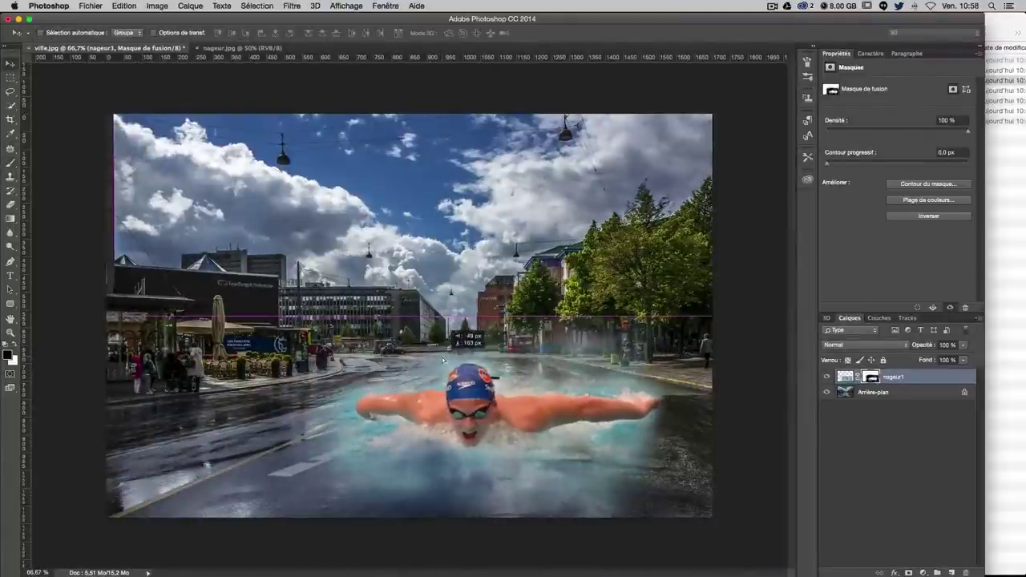
Step: Shrink the swimmer slightly with Free Transform, reposition it, apply, and zoom to 100%
key("ctrl+t")
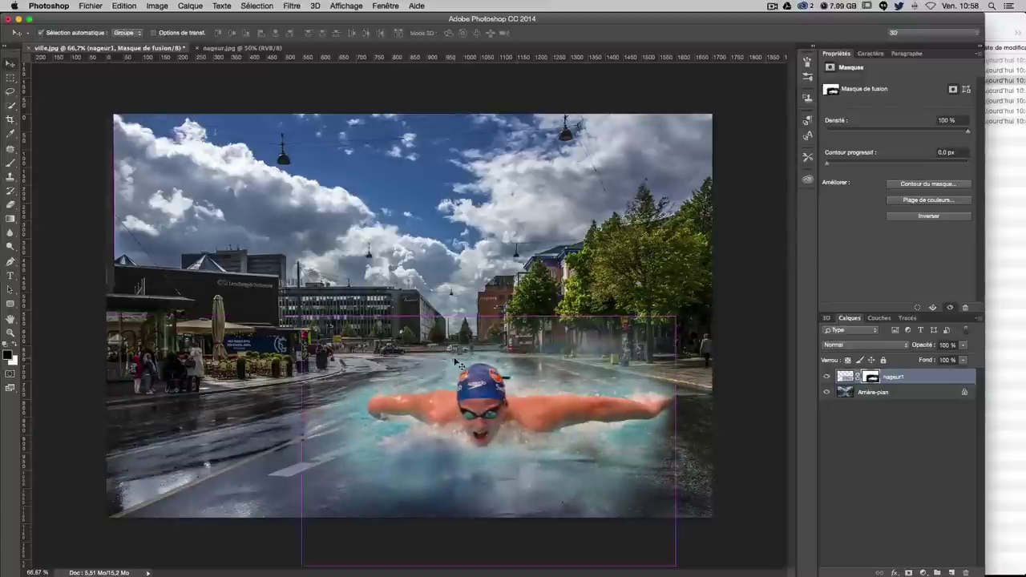
left_click_drag(676, 565, 636, 537)
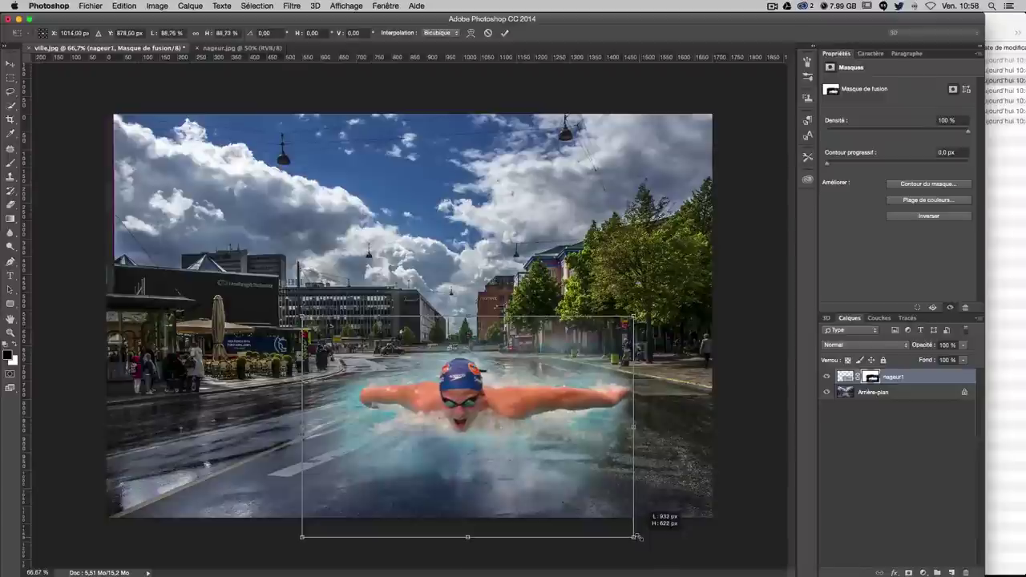
left_click_drag(532, 444, 551, 455)
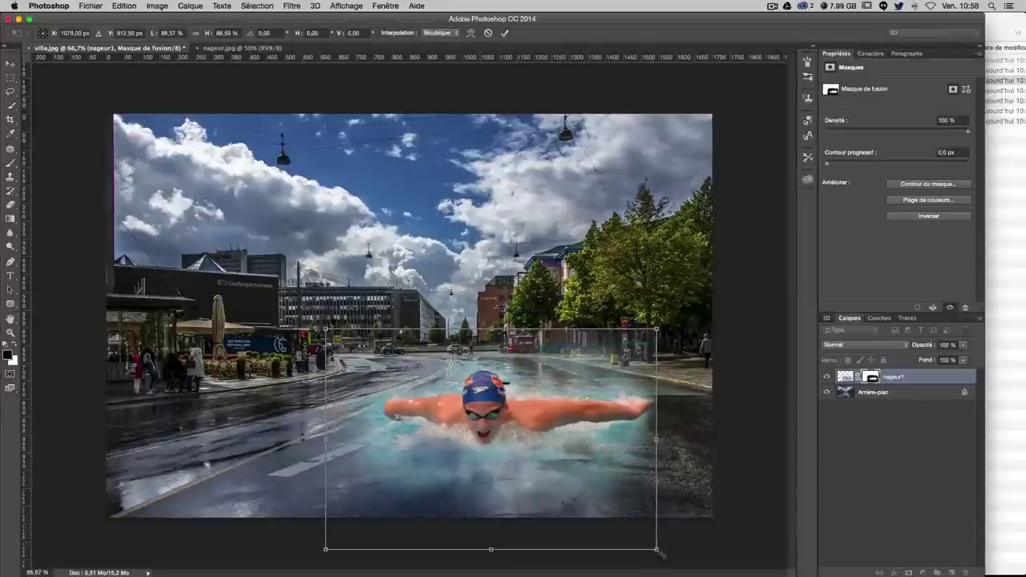
left_click_drag(656, 549, 650, 541)
key("Return")
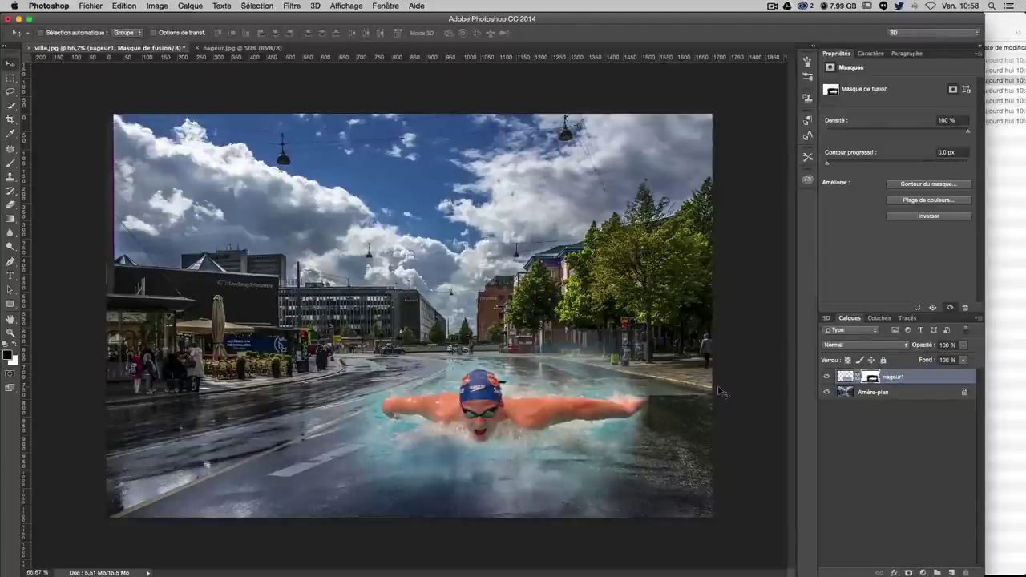
key("ctrl+1")
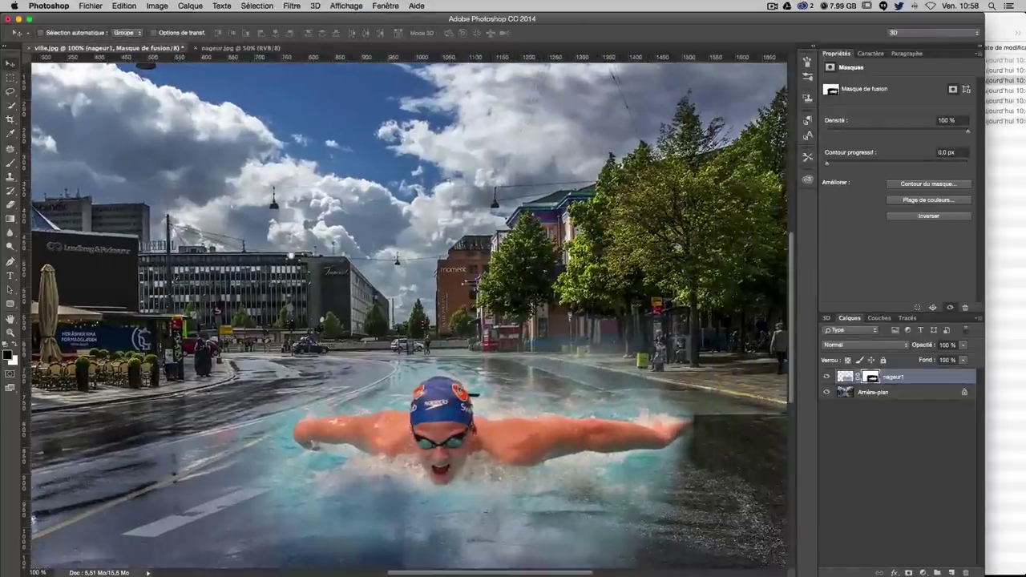
Step: Shrink the brush to about 79 px and fit the whole image in the window
key("b")
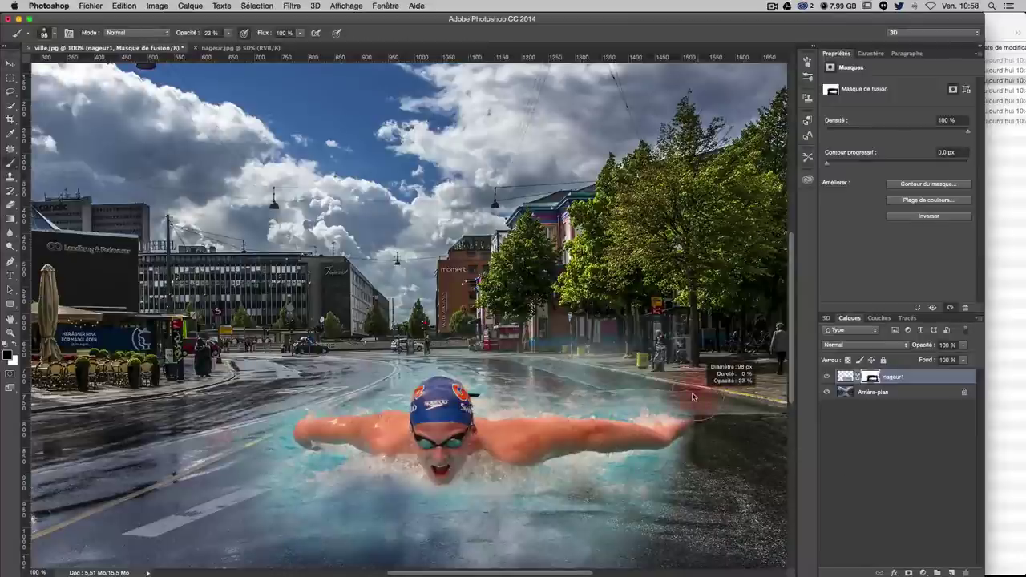
mouse_move(692, 396)
left_mouse_down()
mouse_move(677, 396)
mouse_move(710, 422)
left_mouse_up()
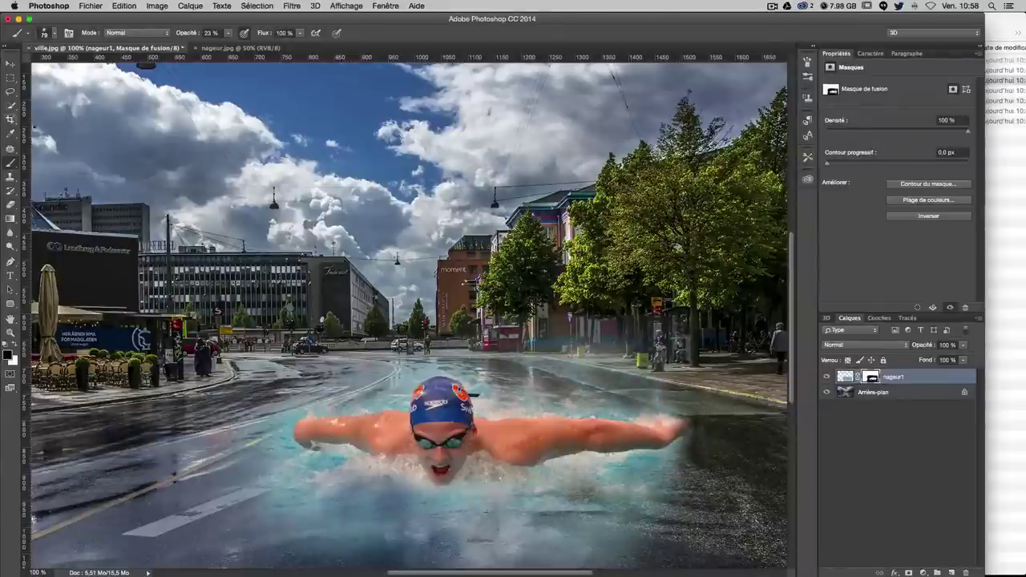
left_click_drag(155, 183, 176, 182)
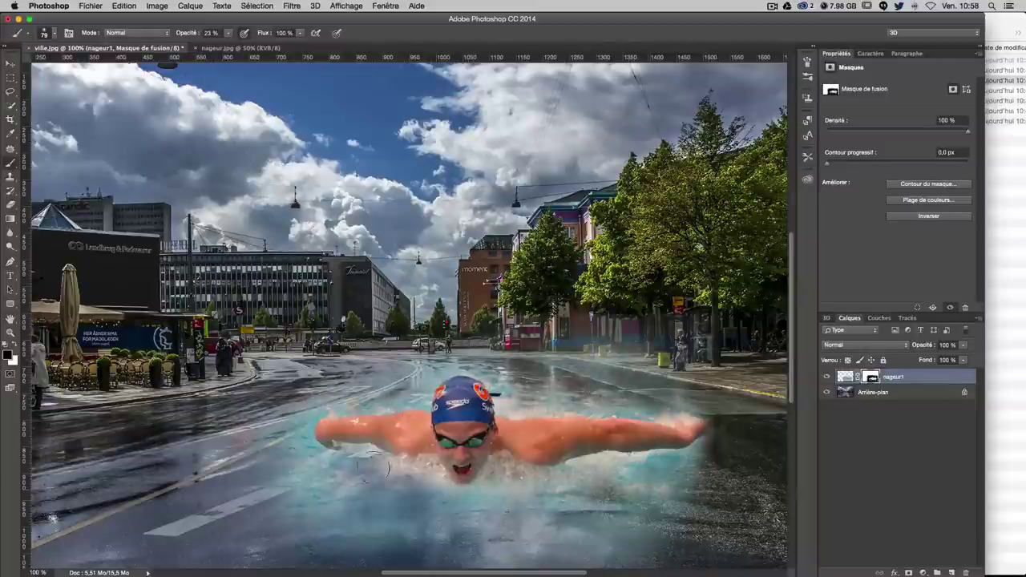
key("super+minus")
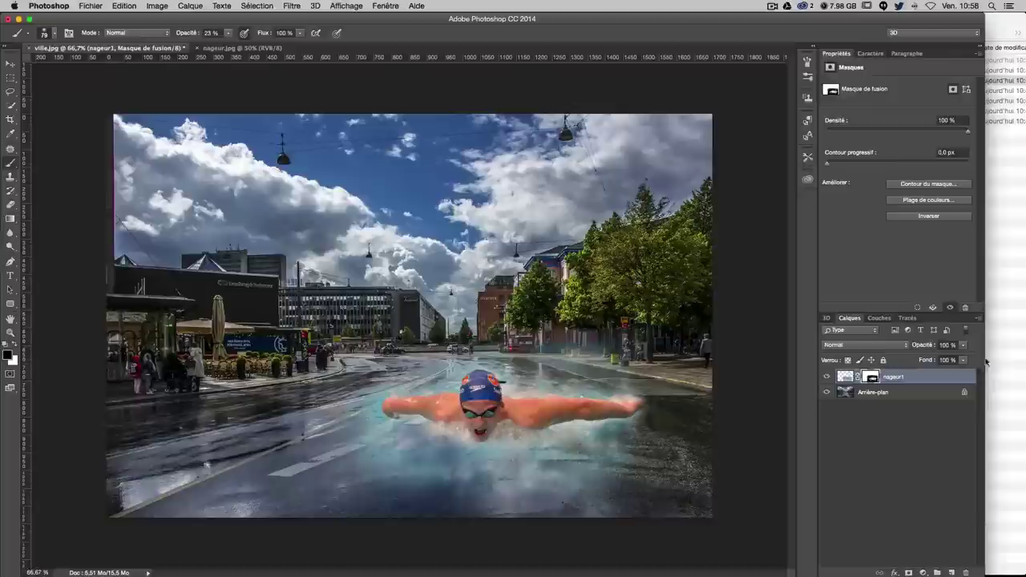
Step: Open nageur2.jpg from Finder with Adobe Photoshop CC 2014
left_click(1011, 189)
right_click(860, 91)
mouse_move(881, 107)
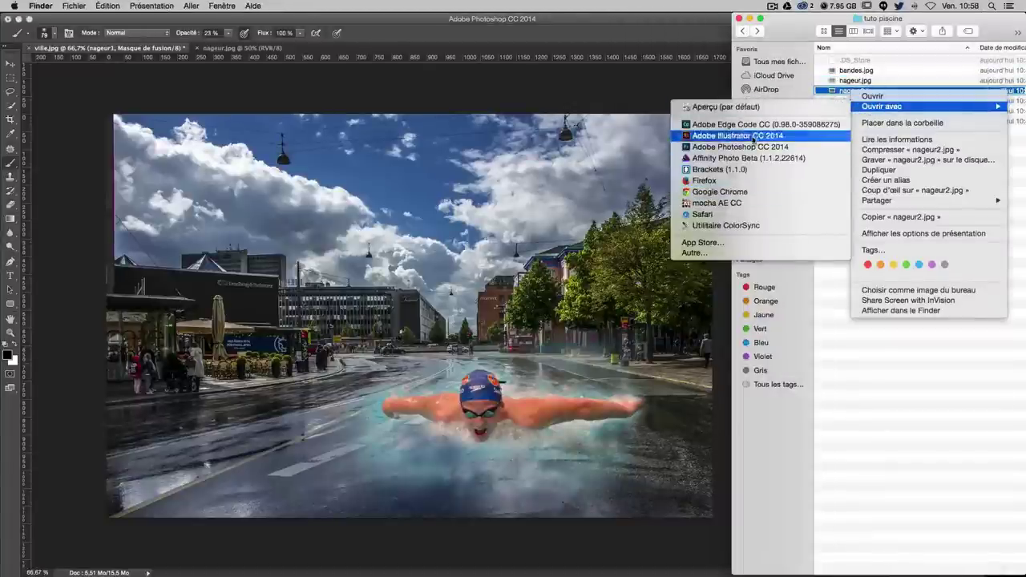
left_click(749, 147)
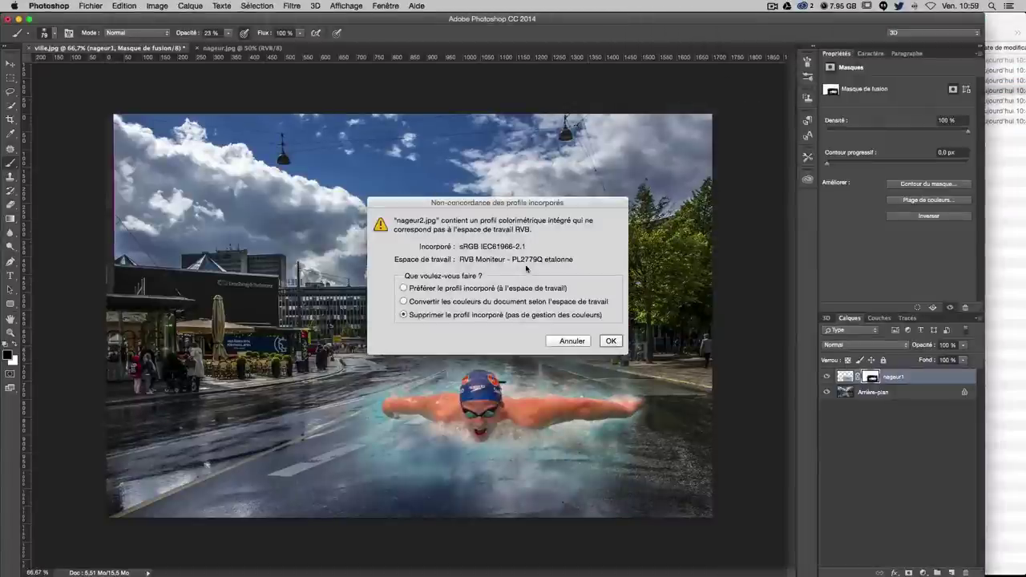
Step: Select all of nageur2.jpg and paste it into ville.jpg as a new layer
key("Return")
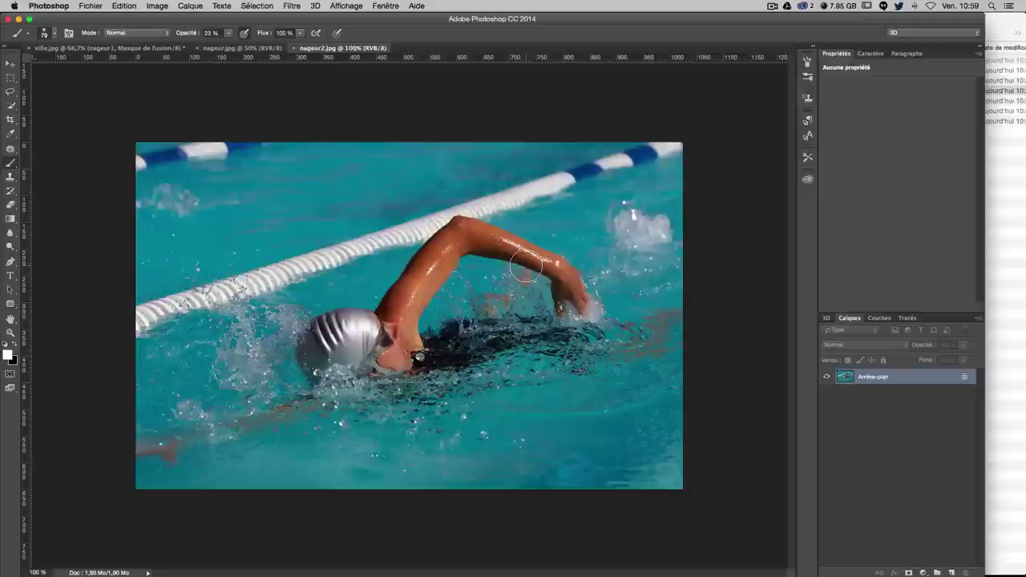
key("ctrl+a")
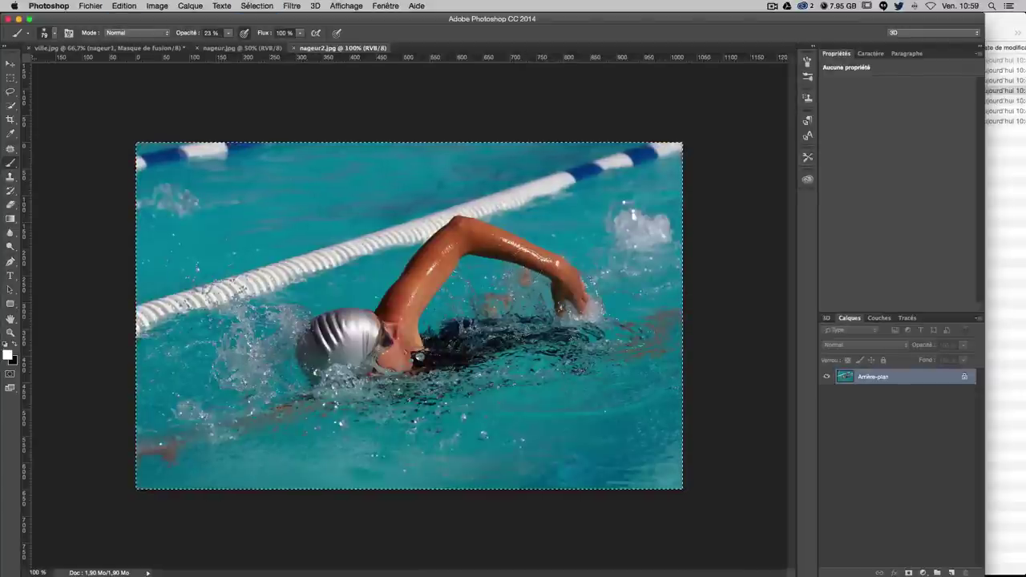
left_click(94, 48)
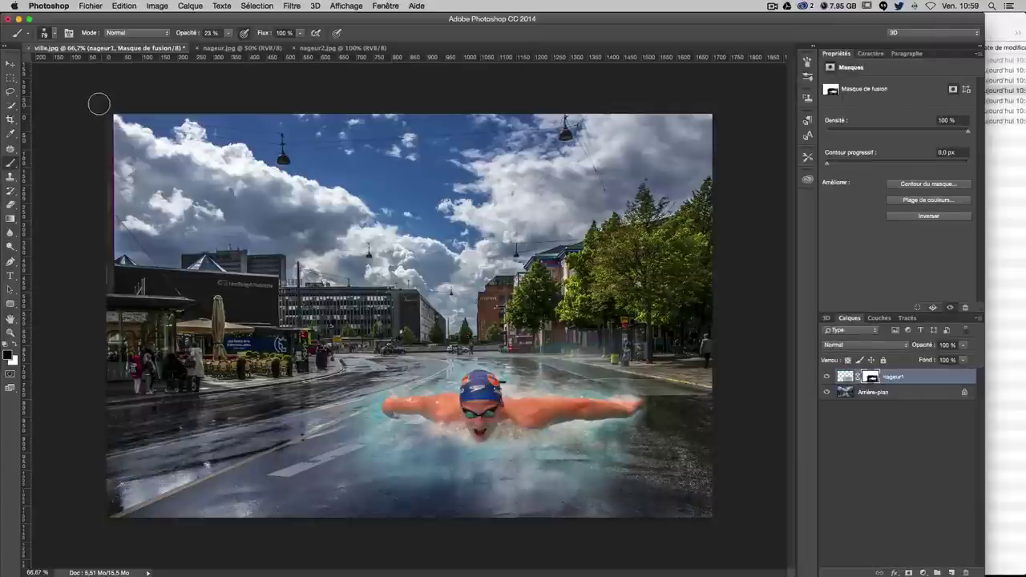
left_click(9, 63)
key("ctrl+v")
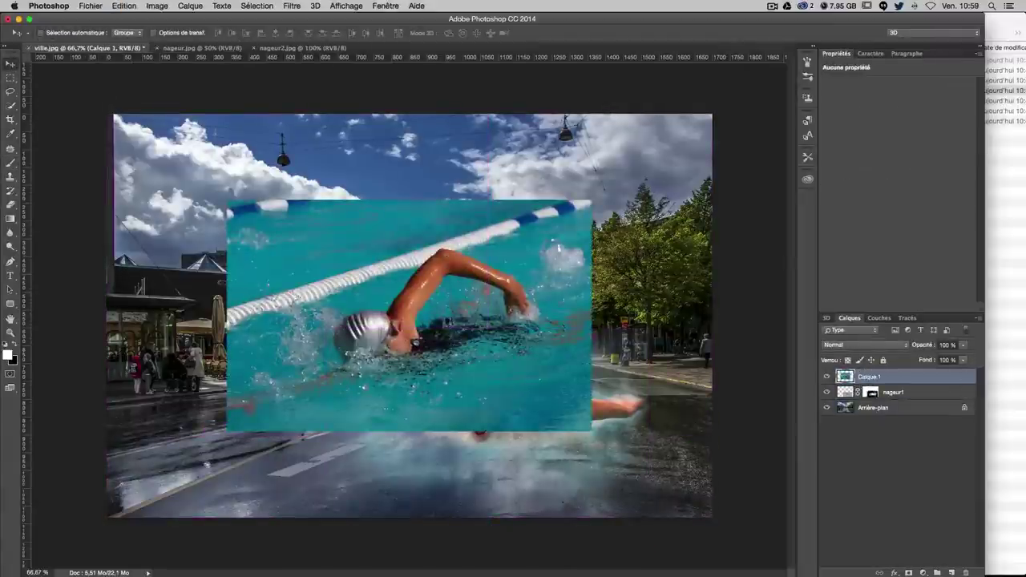
Step: Add a white layer mask to the pasted swimmer layer and rename it nageur
left_click(908, 572)
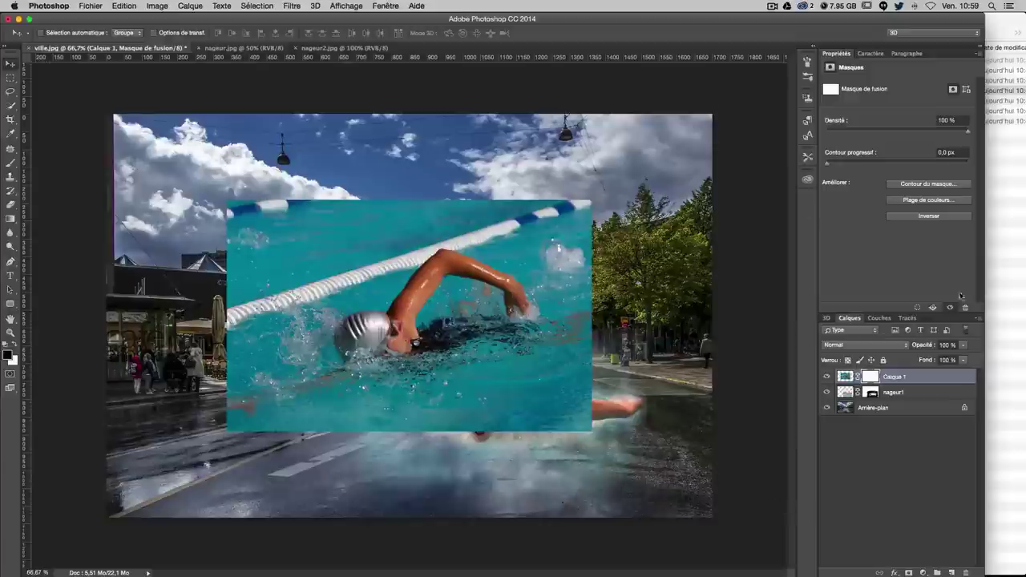
double_click(896, 377)
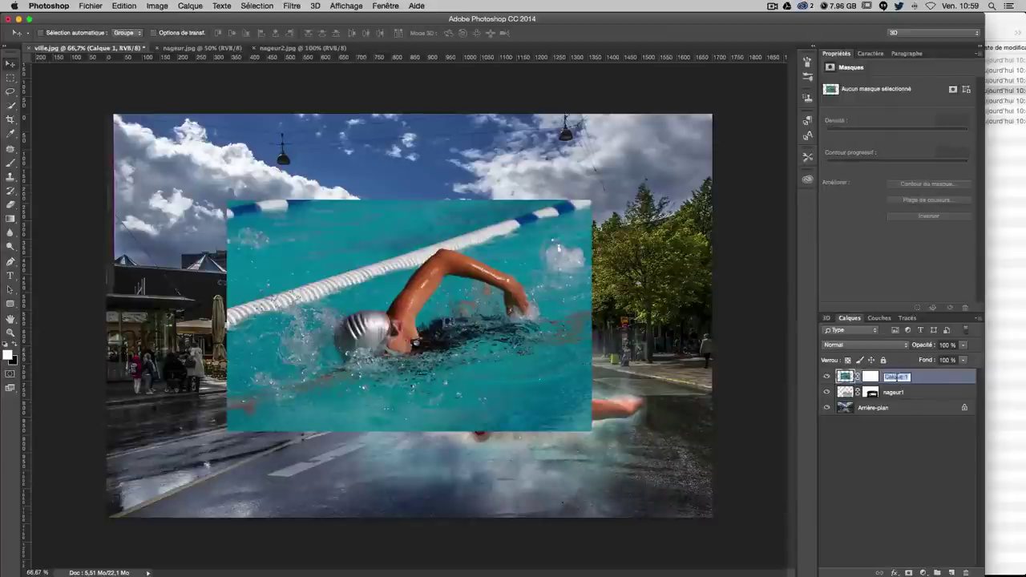
type("nageur")
key("Return")
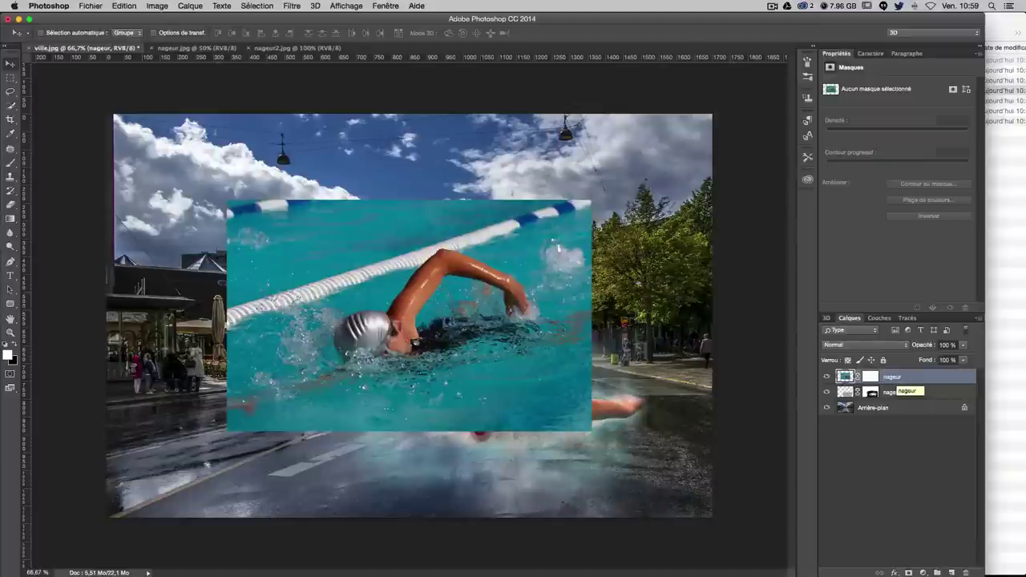
Step: Set up a 181 px black brush at 48% opacity on the nageur layer mask
left_click(11, 163)
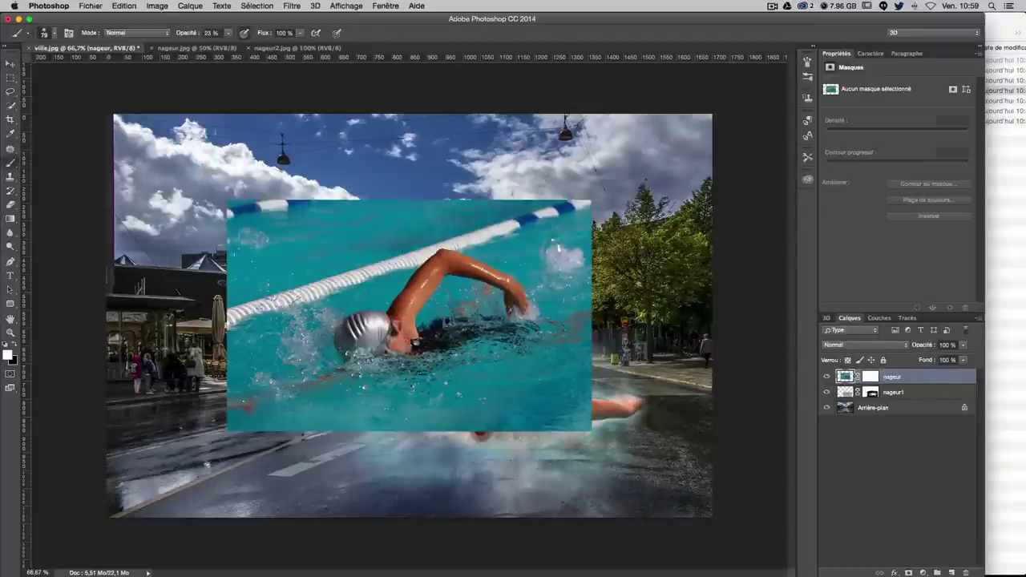
left_click(10, 169)
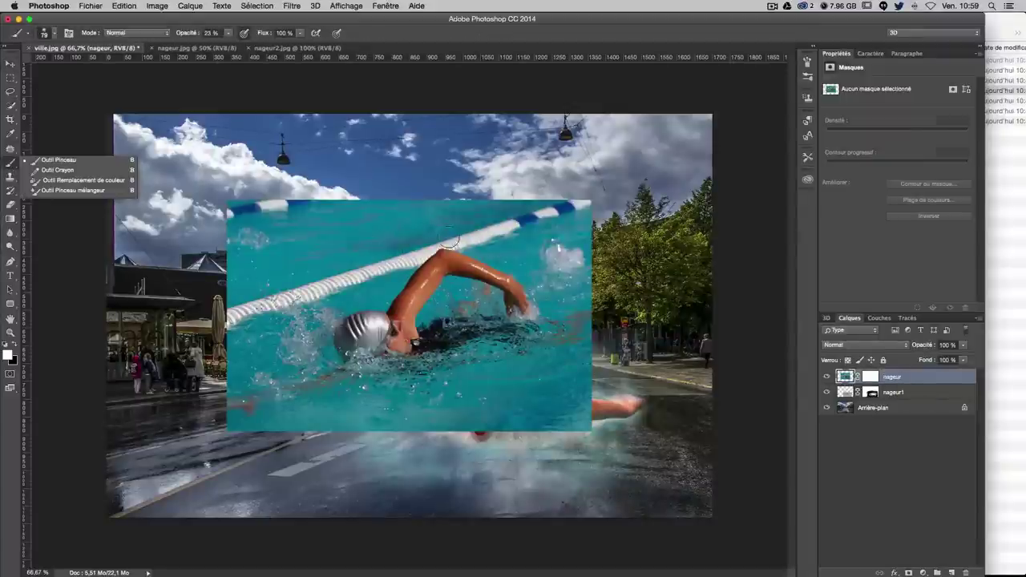
left_click_drag(305, 222, 344, 222)
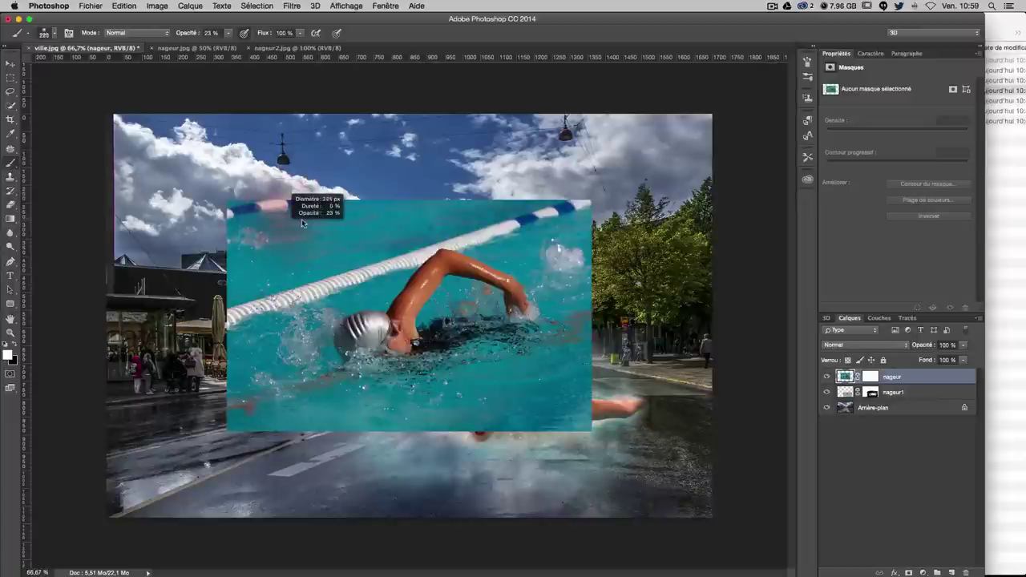
left_click(229, 34)
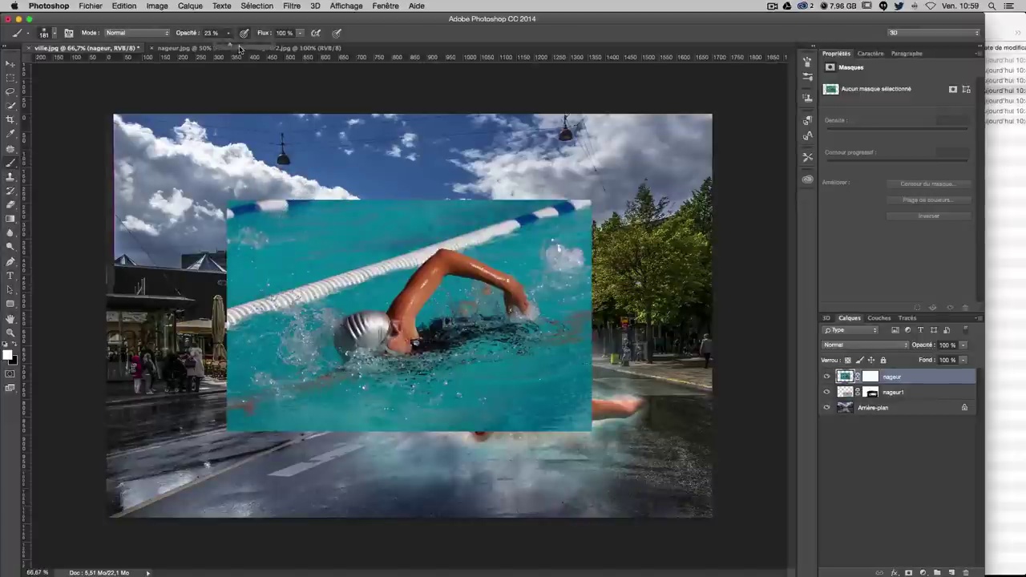
left_click_drag(241, 45, 218, 45)
key("ctrl+z")
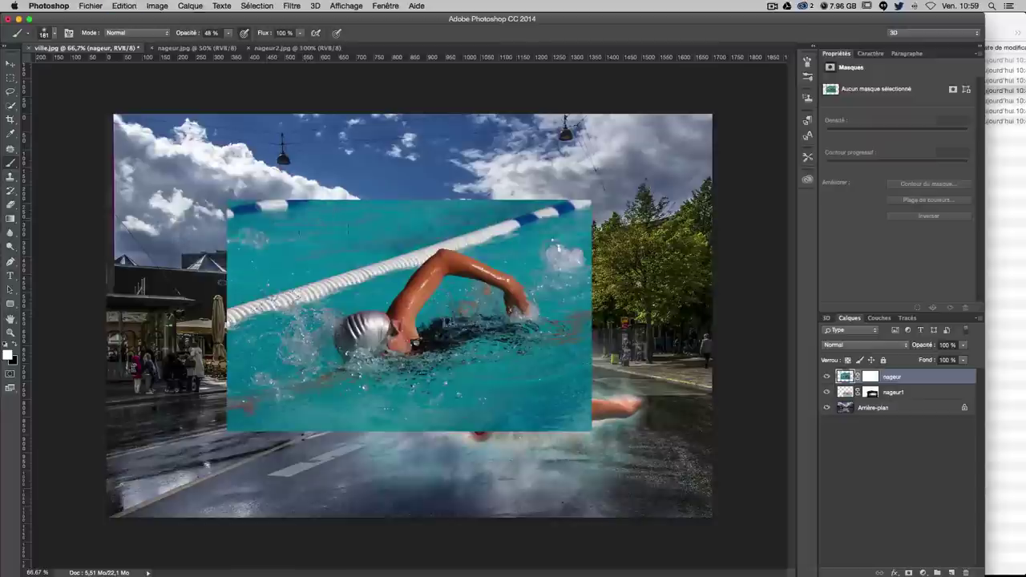
left_click(870, 377)
key("x")
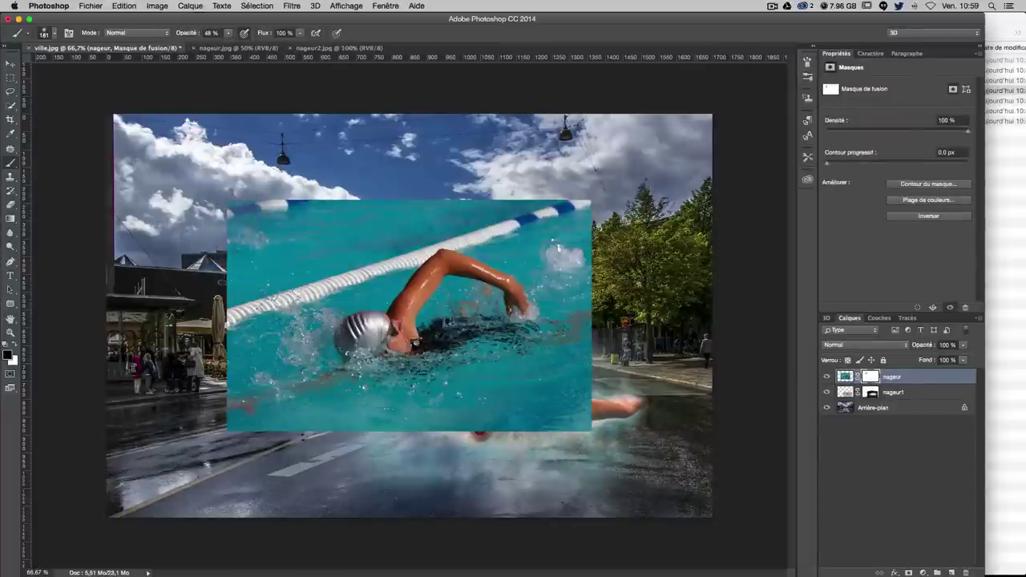
Step: Mask out the top-left lane line, top-right corner and left edge to reveal sky, buildings and swimmers
mouse_move(233, 207)
left_mouse_down()
mouse_move(277, 210)
mouse_move(207, 170)
left_mouse_up()
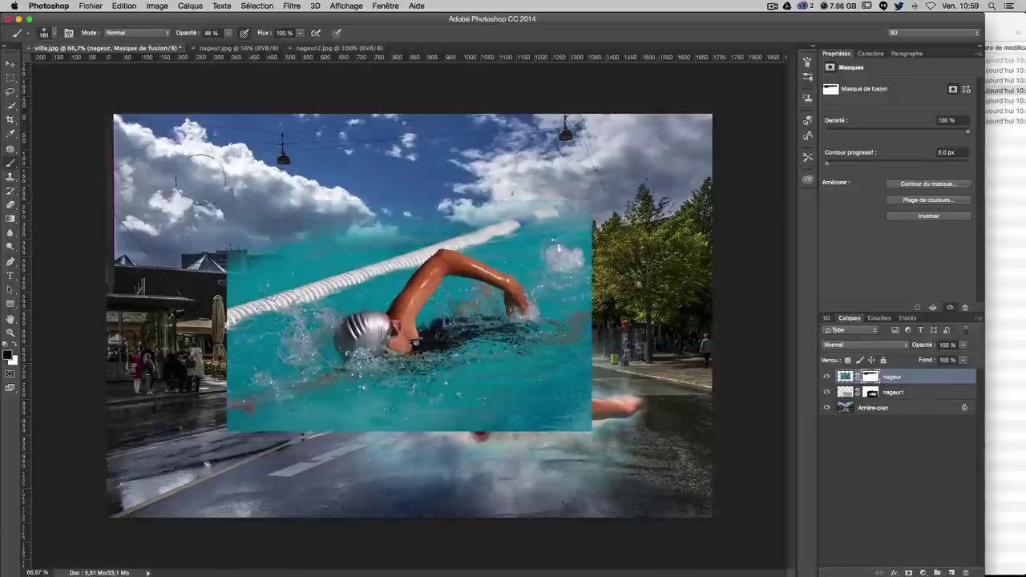
mouse_move(481, 215)
left_mouse_down()
mouse_move(533, 216)
mouse_move(573, 328)
mouse_move(577, 397)
left_mouse_up()
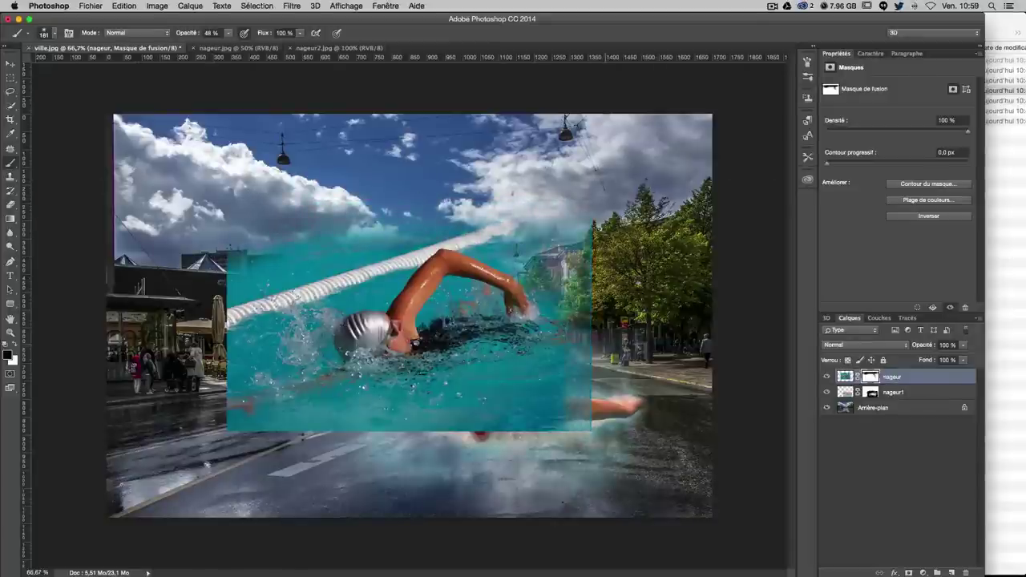
mouse_move(490, 410)
left_mouse_down()
mouse_move(577, 423)
mouse_move(584, 386)
mouse_move(376, 409)
mouse_move(241, 405)
left_mouse_up()
left_click_drag(368, 420, 465, 429)
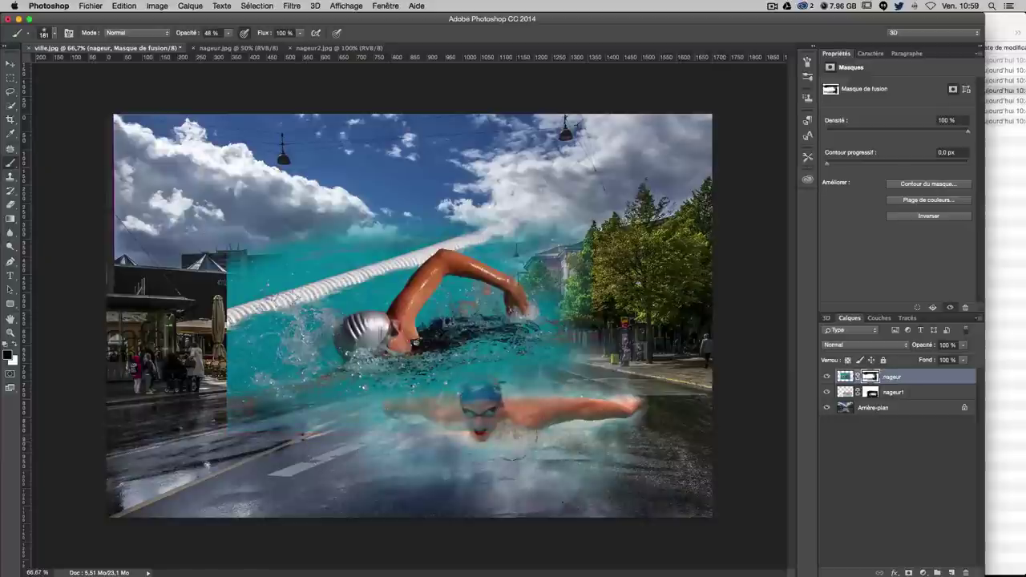
mouse_move(240, 264)
left_mouse_down()
mouse_move(240, 392)
mouse_move(241, 272)
mouse_move(277, 393)
mouse_move(244, 377)
left_mouse_up()
mouse_move(249, 304)
left_mouse_down()
mouse_move(271, 372)
mouse_move(239, 317)
left_mouse_up()
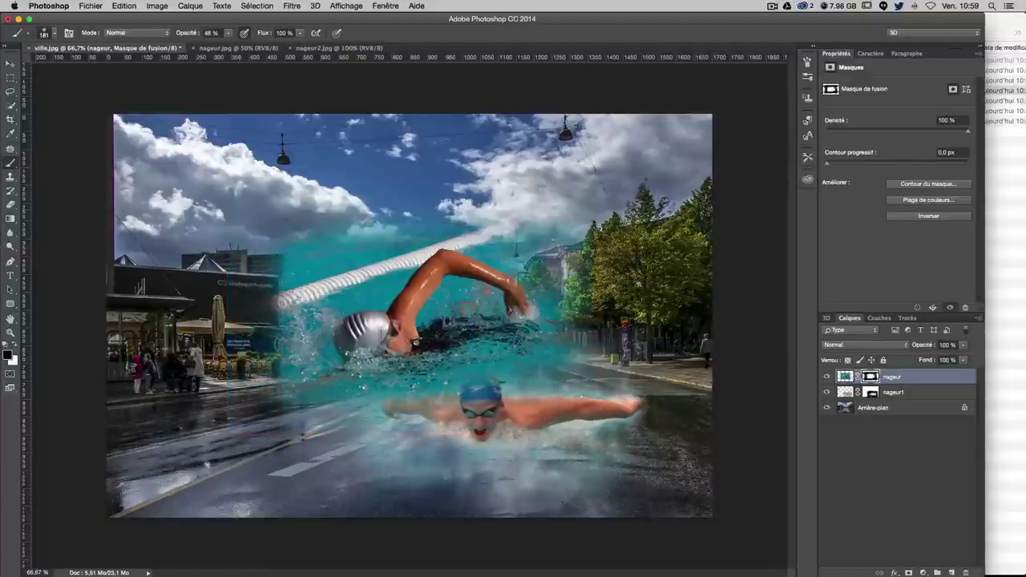
Step: With an 89 px brush at 20% opacity, blend the water and stray patches around the swimmers
left_click_drag(377, 235, 337, 235)
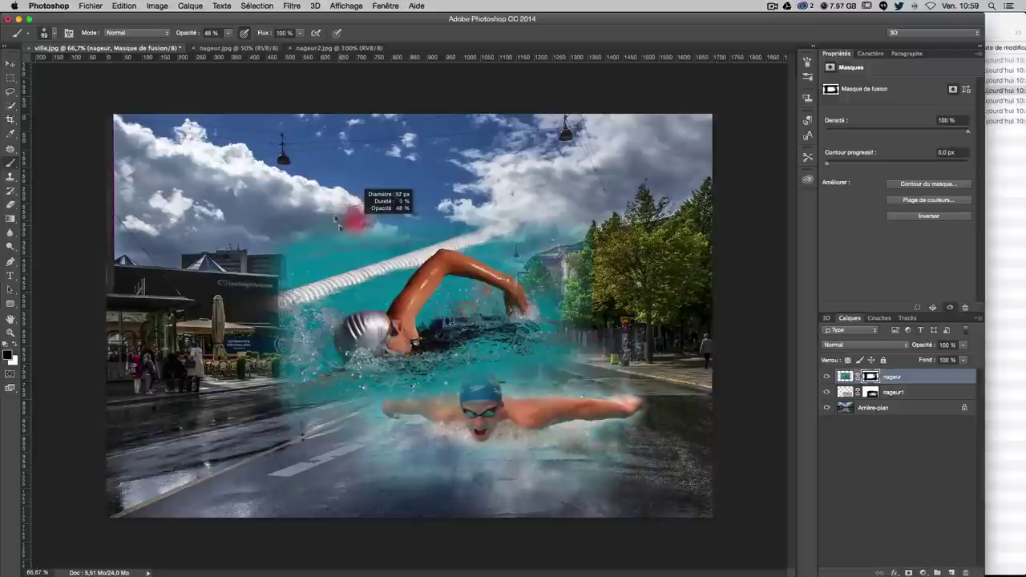
left_click(227, 33)
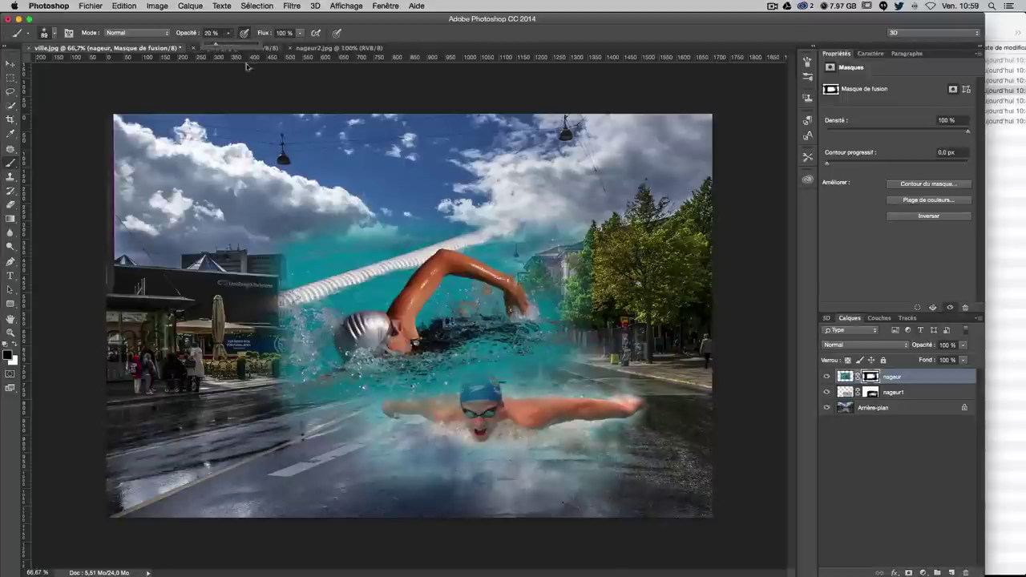
left_click_drag(363, 233, 309, 268)
left_click_drag(356, 244, 305, 271)
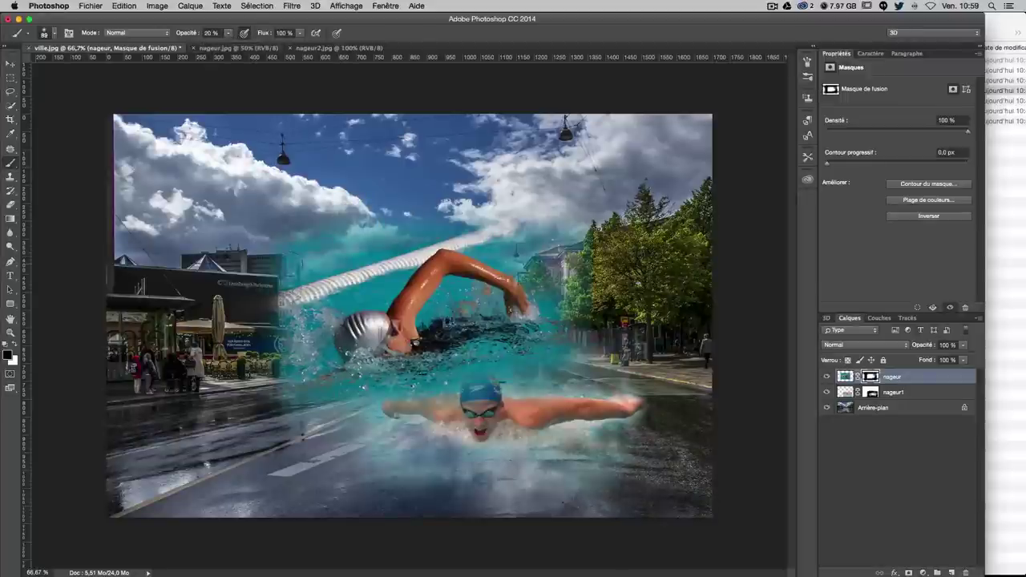
mouse_move(392, 393)
left_mouse_down()
mouse_move(455, 384)
mouse_move(416, 374)
mouse_move(459, 370)
mouse_move(445, 329)
mouse_move(468, 301)
left_mouse_up()
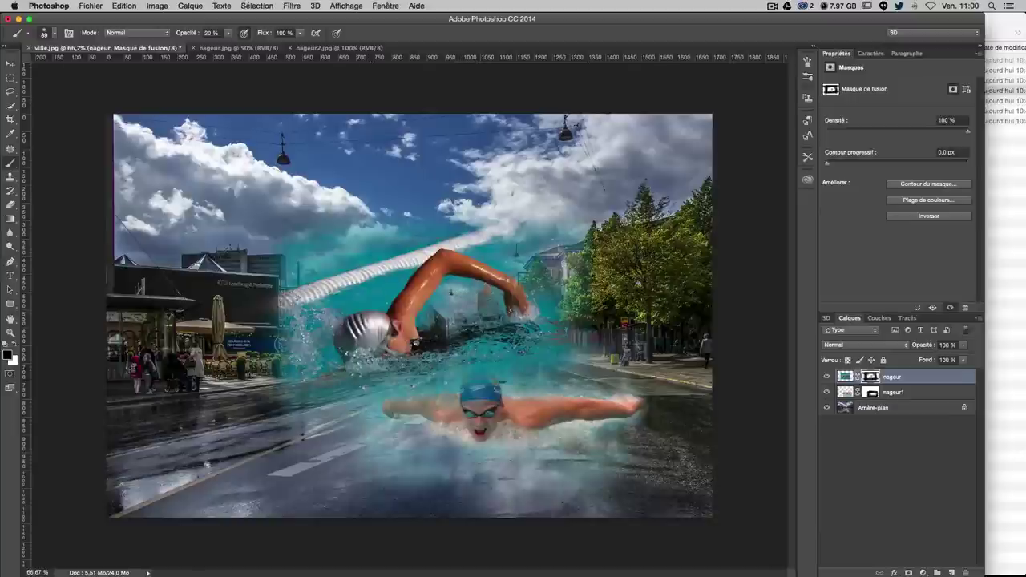
left_click_drag(492, 354, 476, 365)
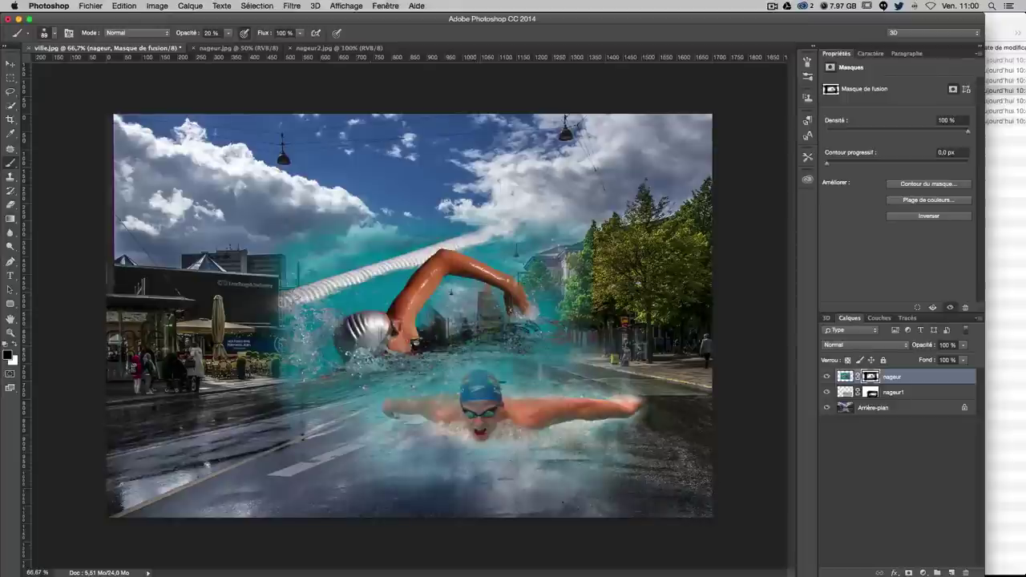
left_click_drag(549, 295, 548, 307)
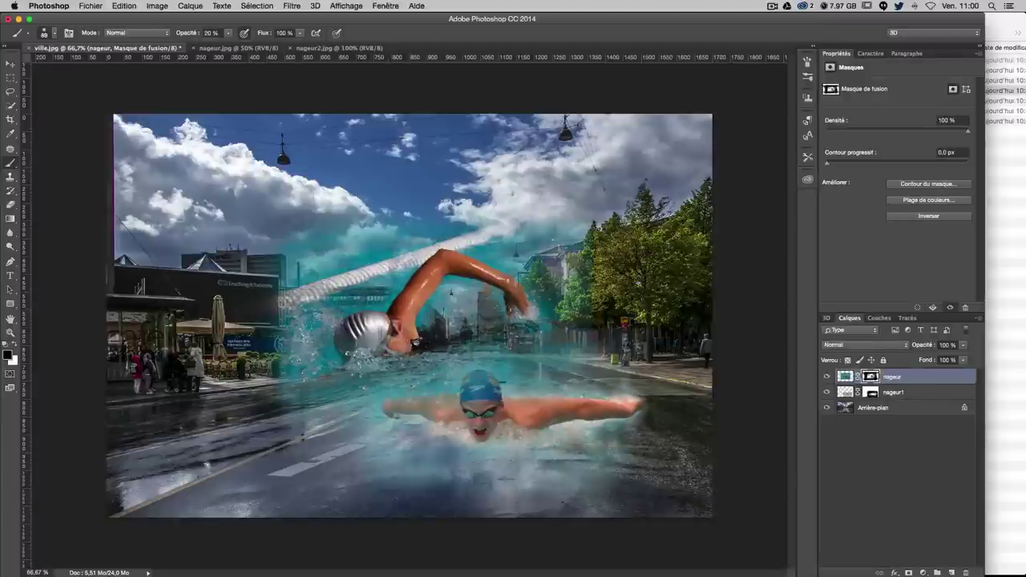
left_click_drag(409, 298, 433, 319)
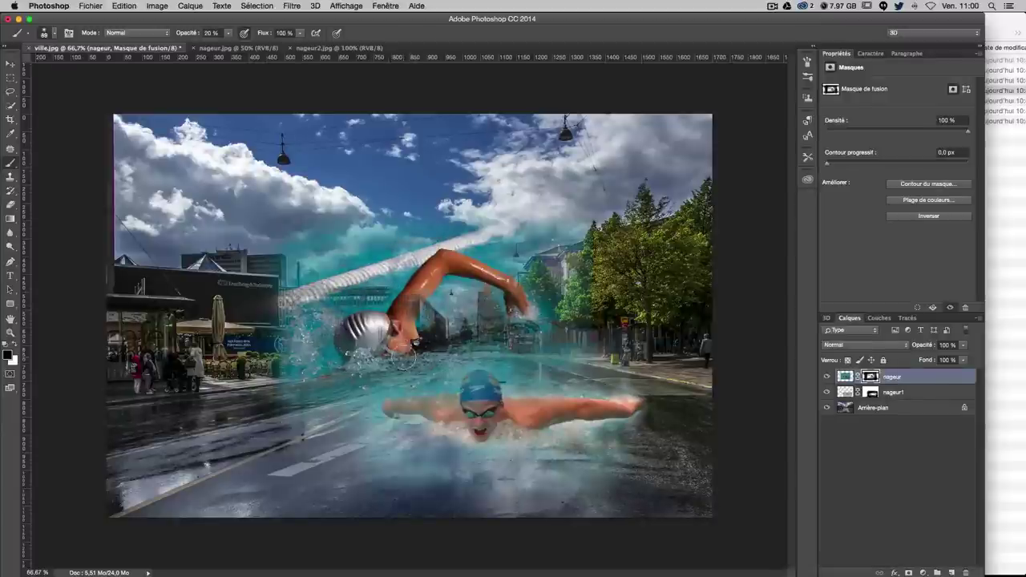
Step: Restore the area by the swimmer's face, then hide the teal haze and splash beside the silver cap
key("x")
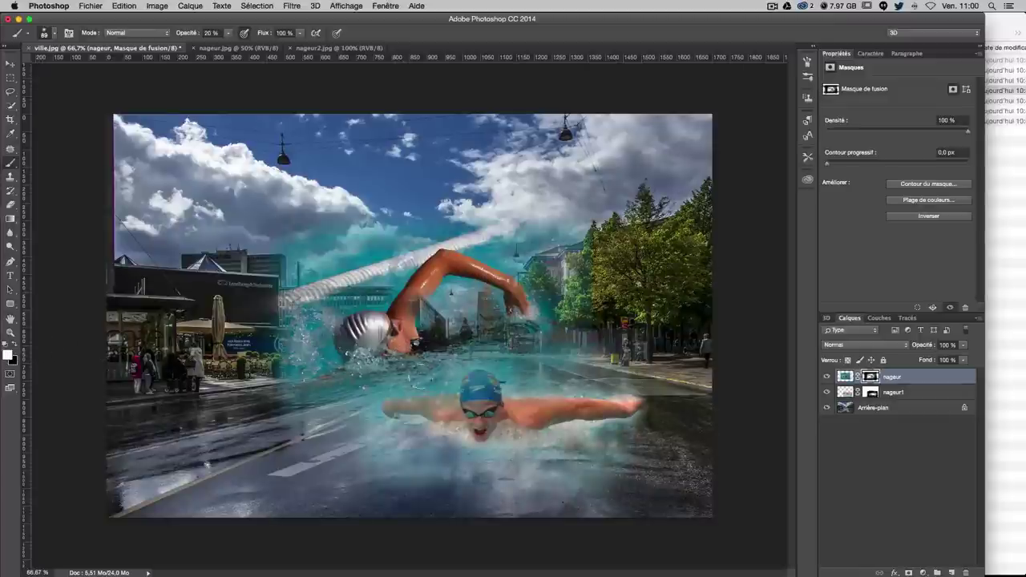
left_click_drag(412, 303, 414, 303)
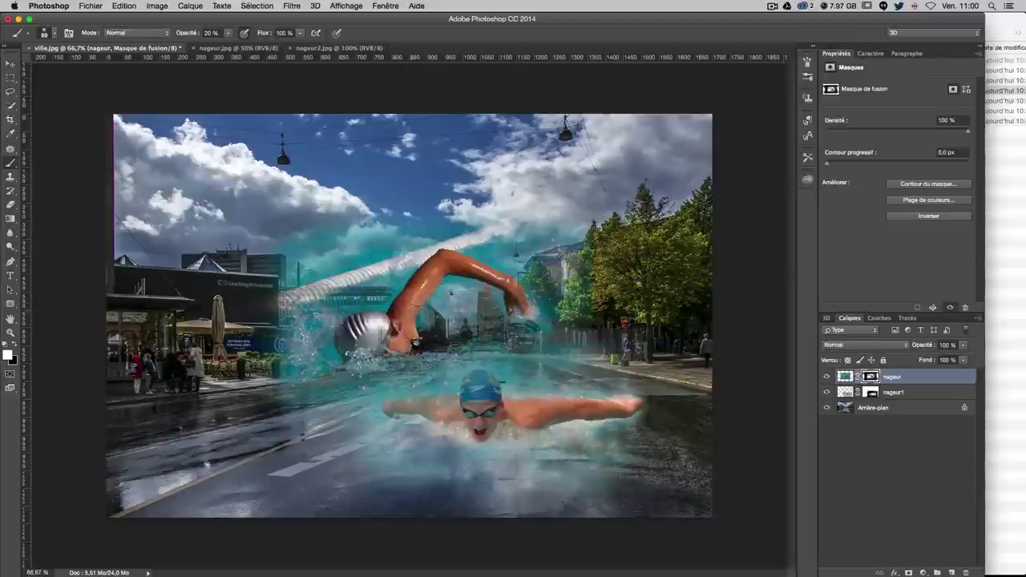
key("w")
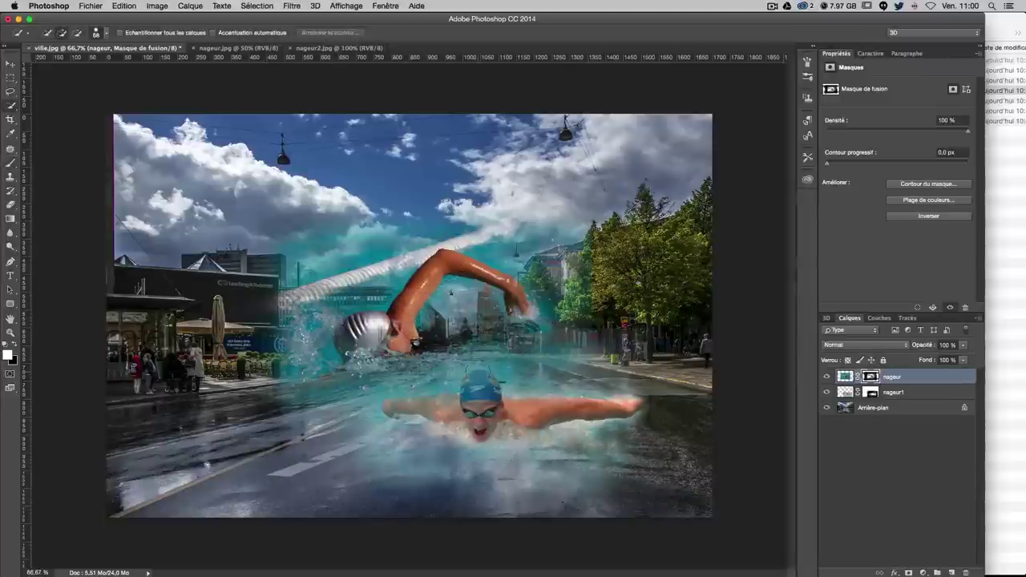
key("x")
left_click(10, 163)
key("ctrl+plus")
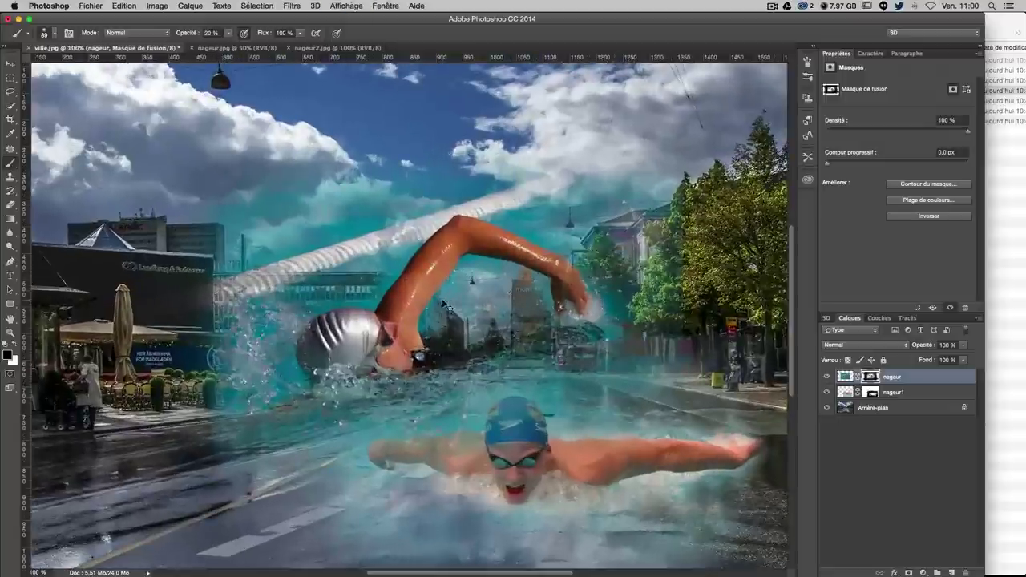
left_click_drag(441, 325, 521, 309)
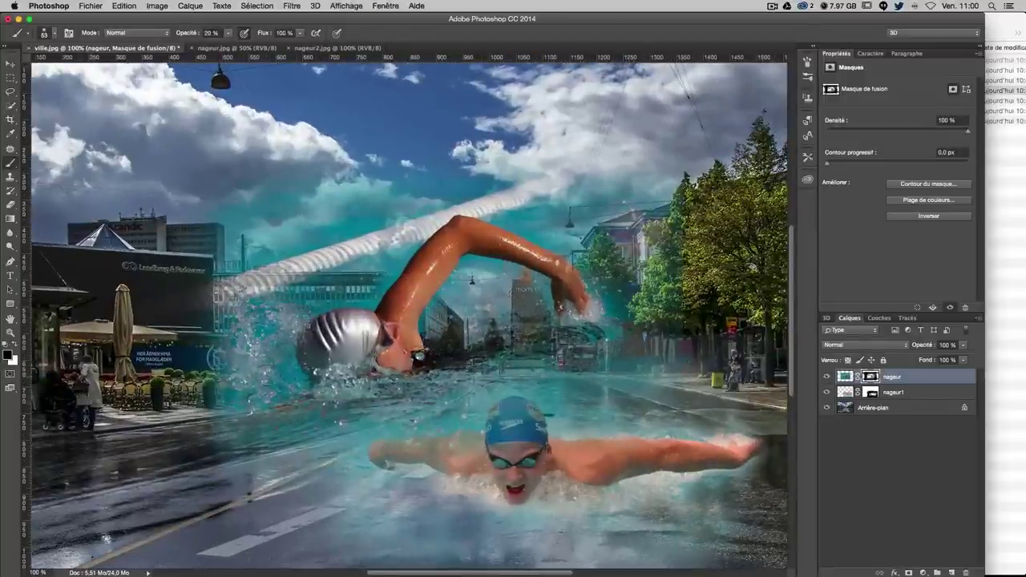
mouse_move(280, 352)
left_mouse_down()
mouse_move(293, 316)
mouse_move(340, 298)
left_mouse_up()
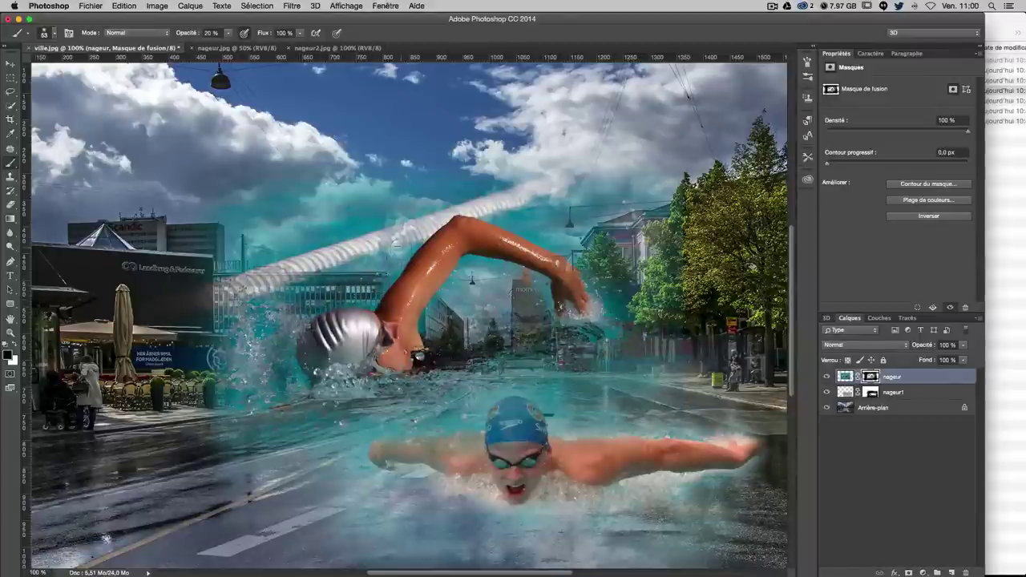
Step: Paint out the remaining lane rope across the sky with a larger brush
left_click_drag(340, 245, 373, 237)
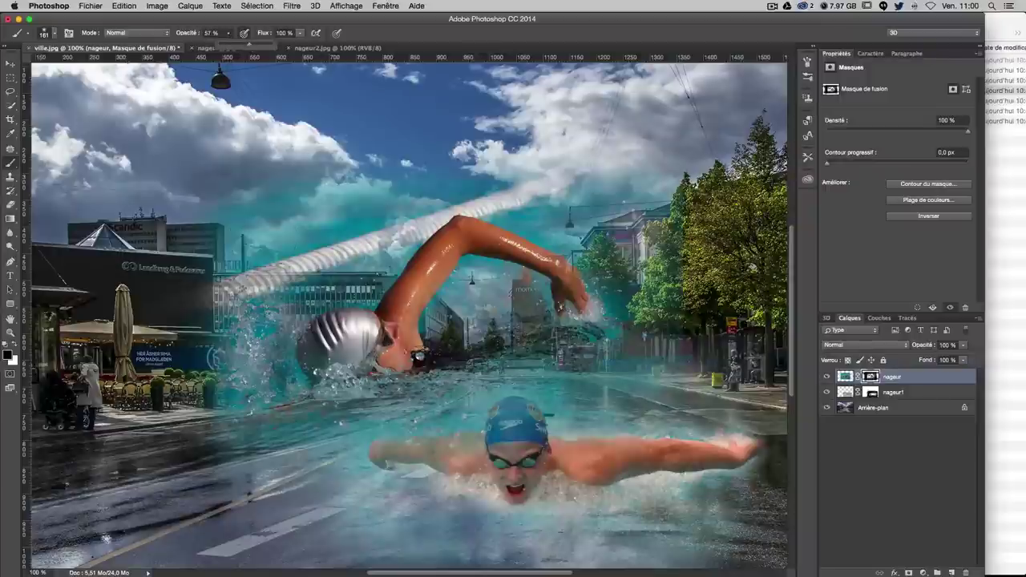
left_click_drag(232, 289, 389, 206)
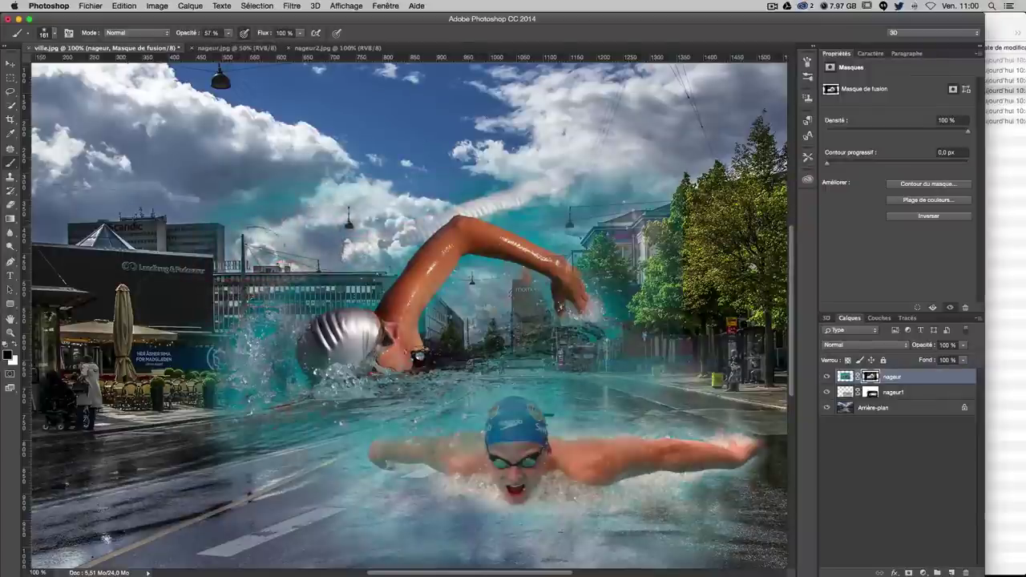
left_click_drag(536, 175, 518, 173)
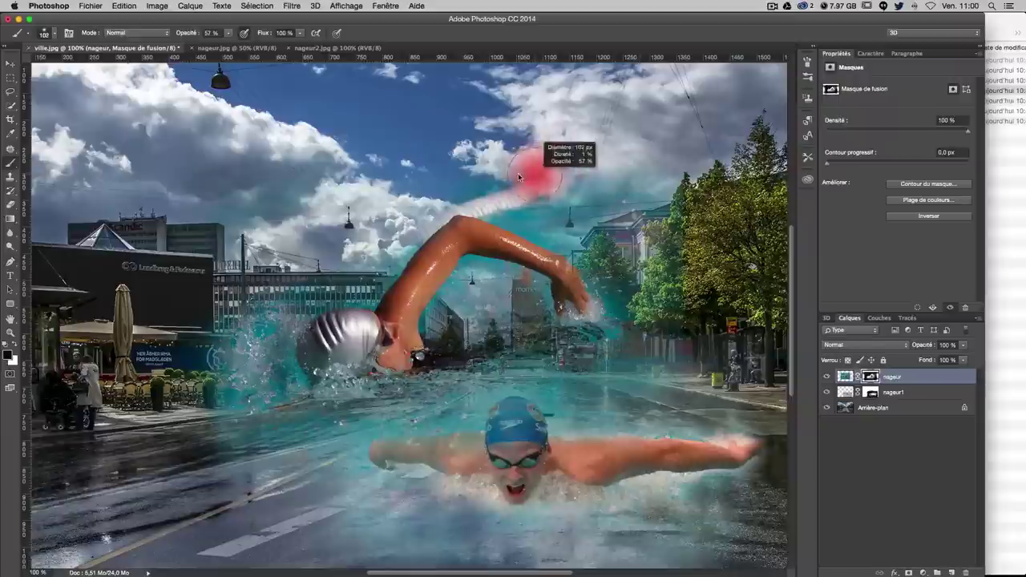
left_click_drag(473, 204, 541, 192)
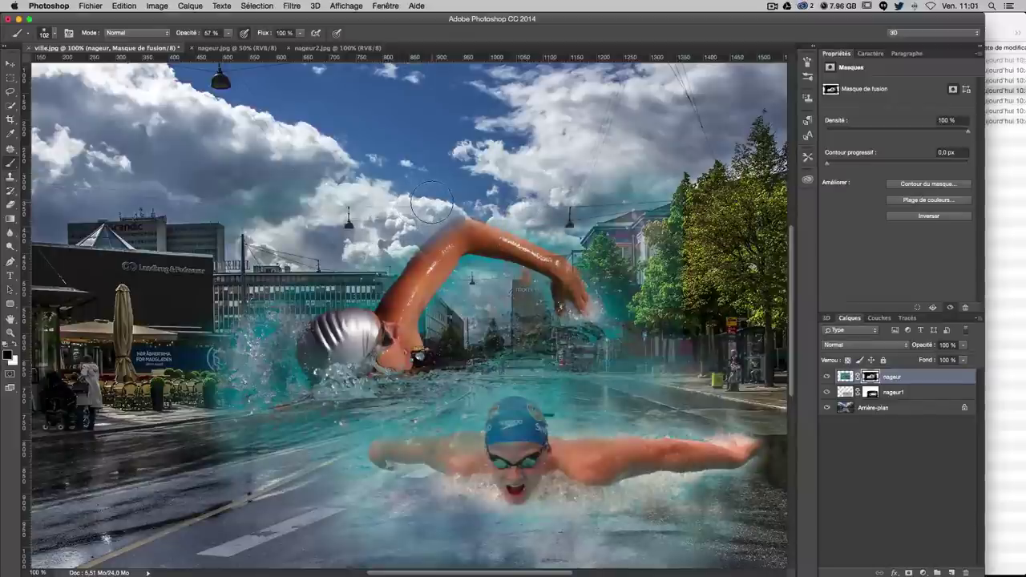
left_click_drag(473, 239, 439, 249)
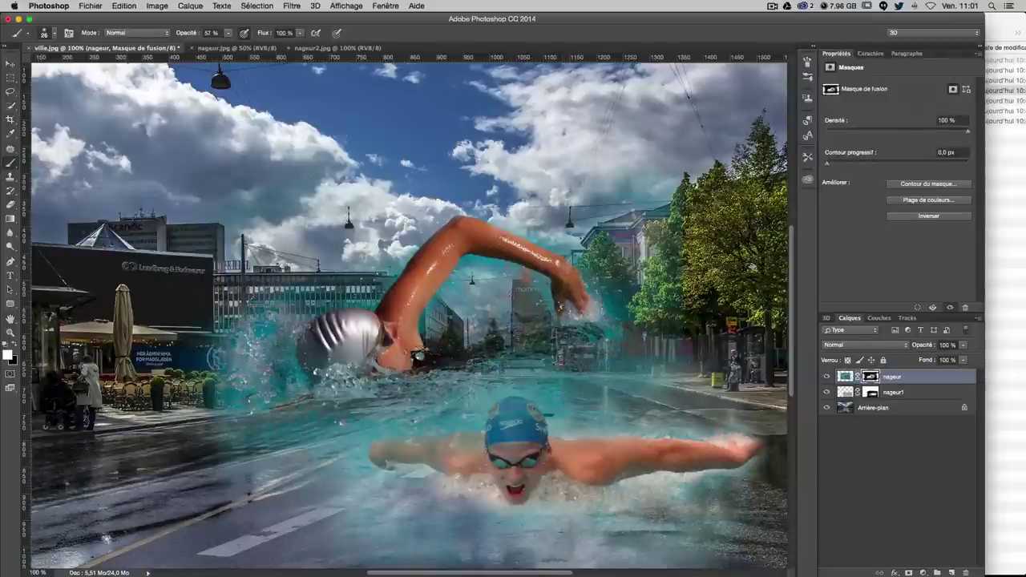
Step: Lightly fade the teal spray beside the swimmer near the café chairs at lower opacity
left_click_drag(103, 230, 140, 229)
left_click_drag(264, 433, 220, 317)
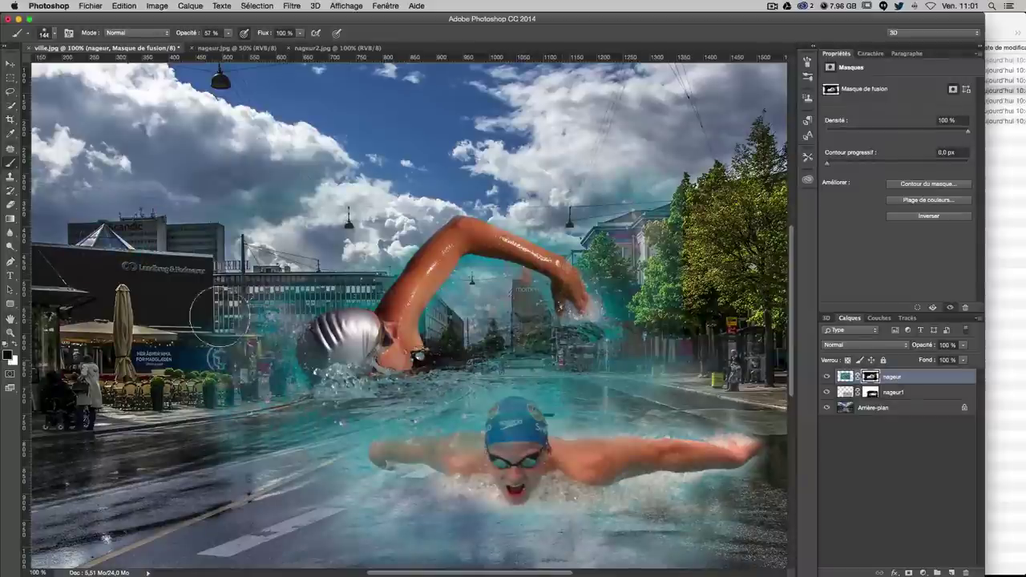
key("ctrl+z")
left_click_drag(228, 33, 210, 47)
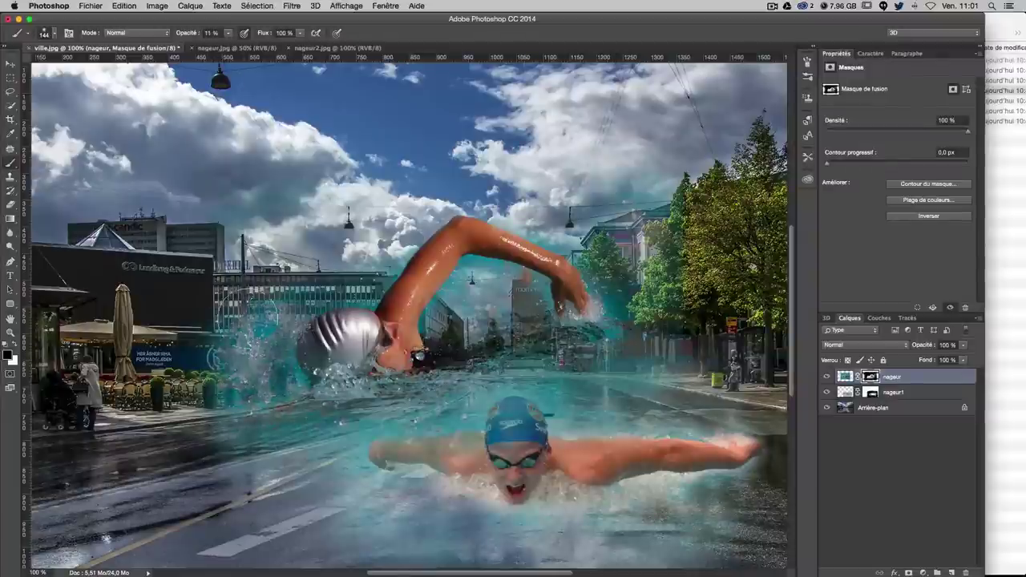
mouse_move(224, 301)
left_mouse_down()
mouse_move(272, 320)
mouse_move(252, 337)
mouse_move(256, 368)
left_mouse_up()
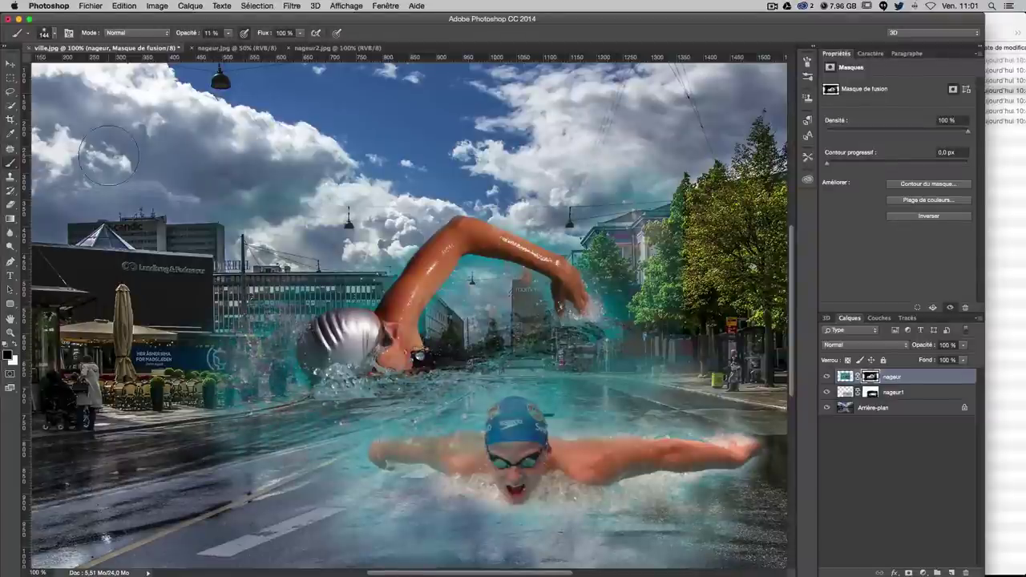
key("ctrl+minus")
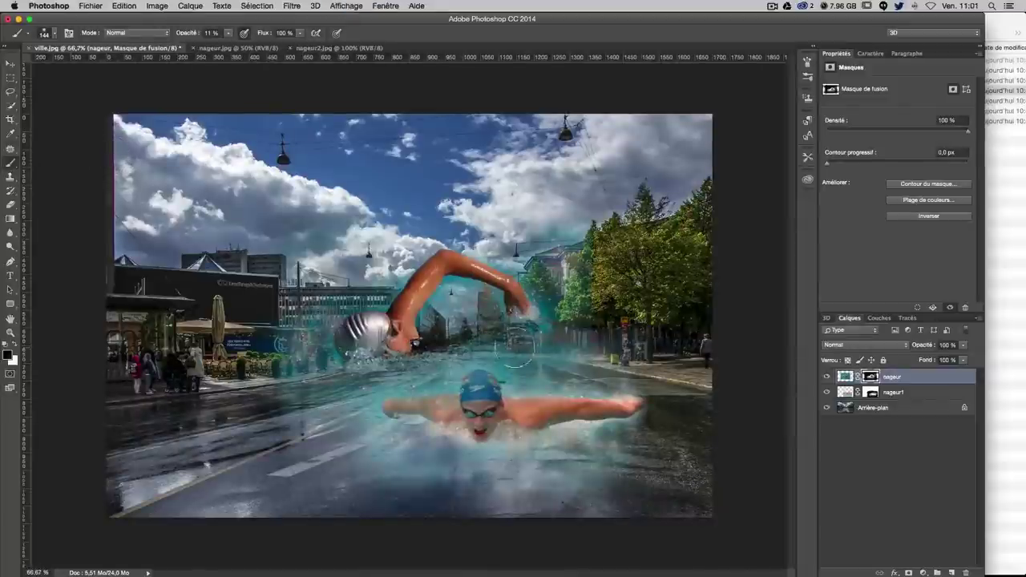
Step: After a last spray touch-up, scale the crawling swimmer to about 46% and move it into the street
left_click_drag(521, 325, 561, 317)
key("v")
key("ctrl+t")
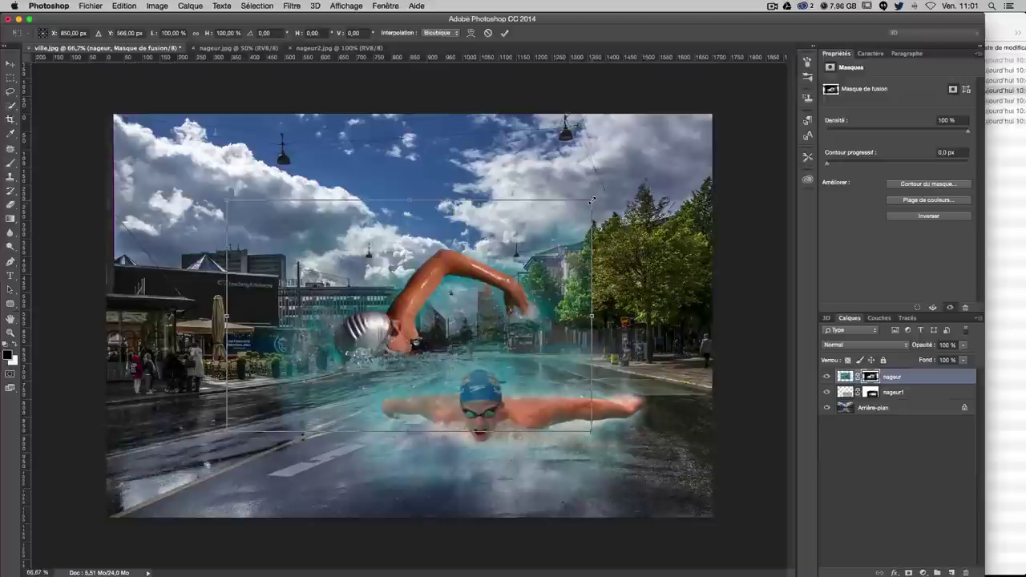
left_click_drag(593, 199, 434, 301)
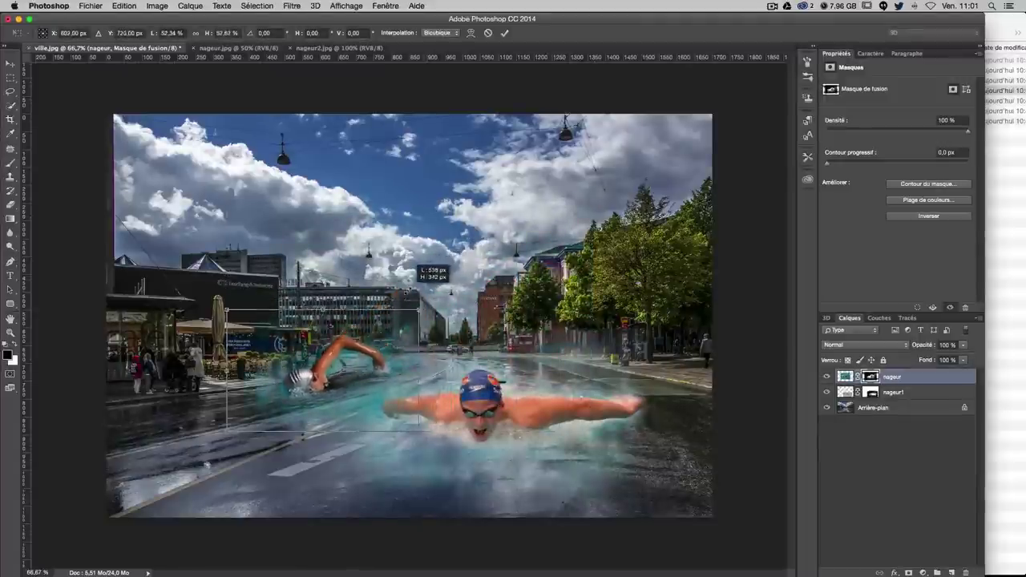
left_click_drag(345, 370, 362, 370)
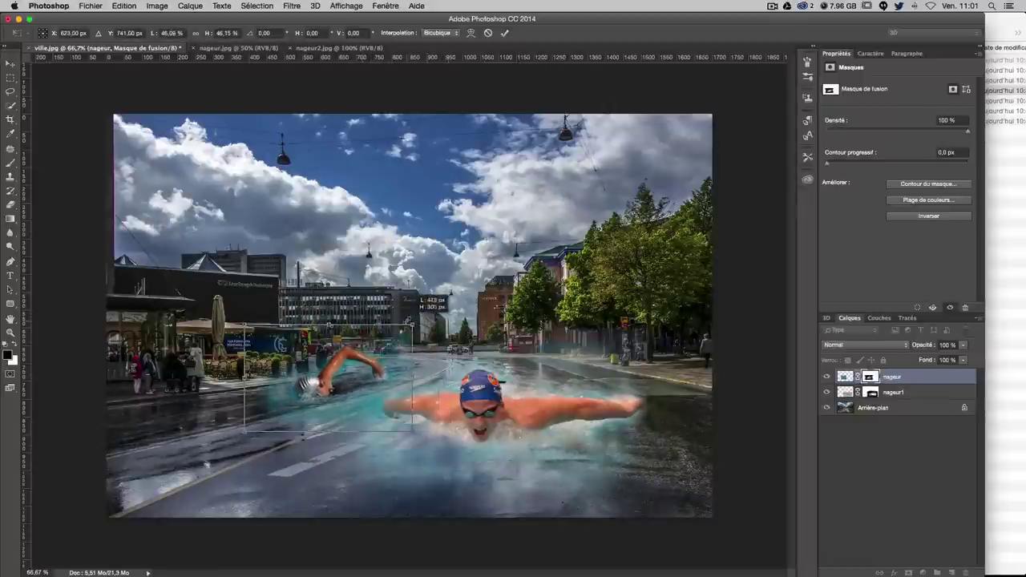
left_click_drag(450, 301, 412, 325)
mouse_move(326, 354)
left_mouse_down()
mouse_move(376, 366)
mouse_move(384, 385)
left_mouse_up()
key("Return")
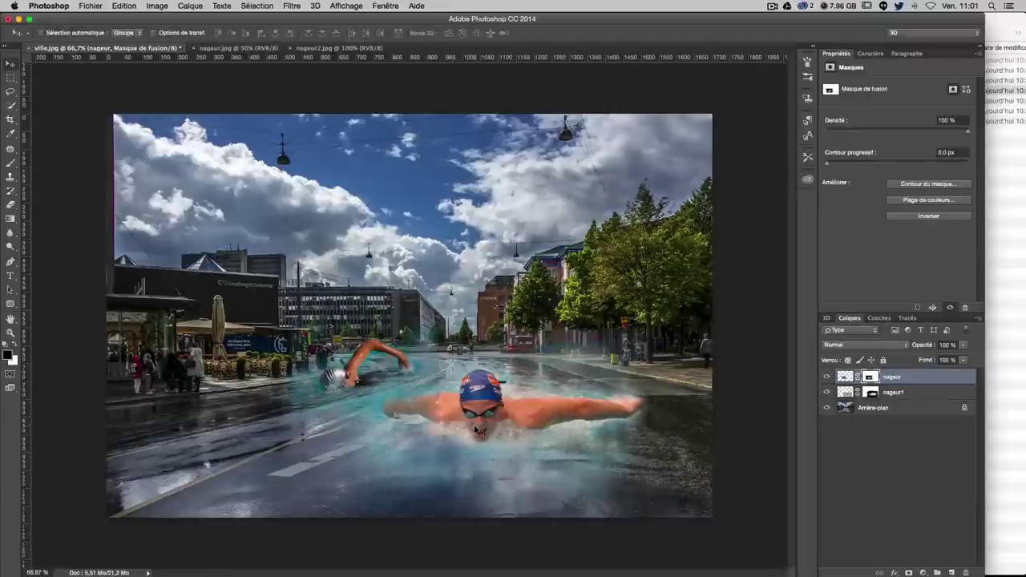
Step: Select the butterfly swimmer's layer nageur1 and move it slightly lower
right_click(486, 410)
left_click(508, 414)
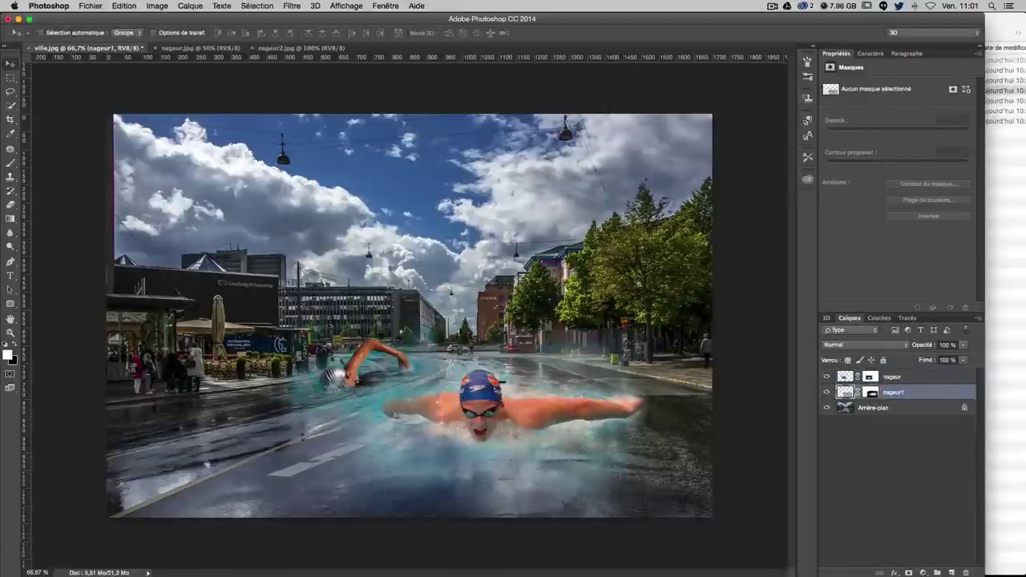
left_click_drag(485, 401, 485, 406)
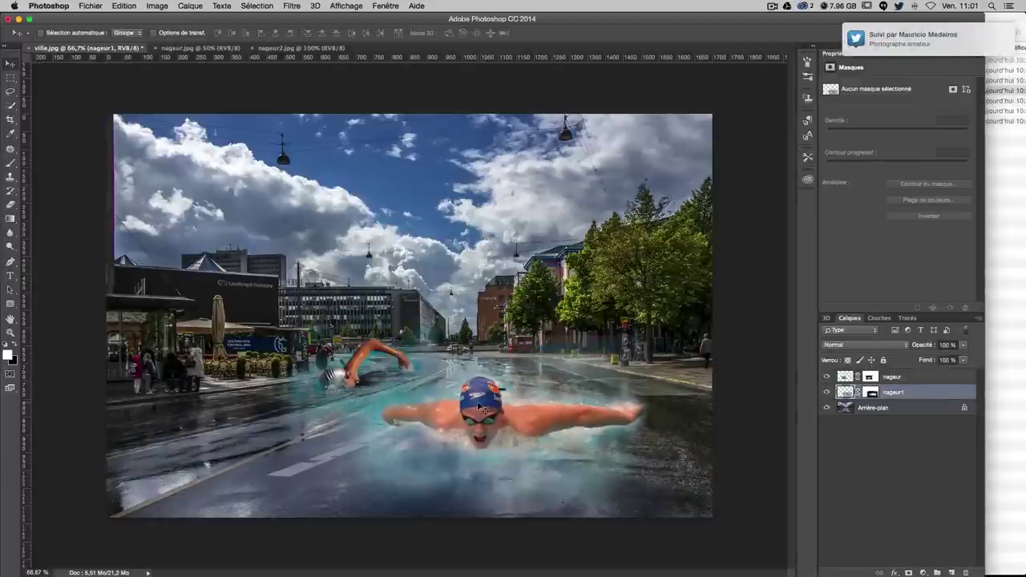
Step: Shrink the nageur swimmer to about 93% and shift it left and down
right_click(341, 374)
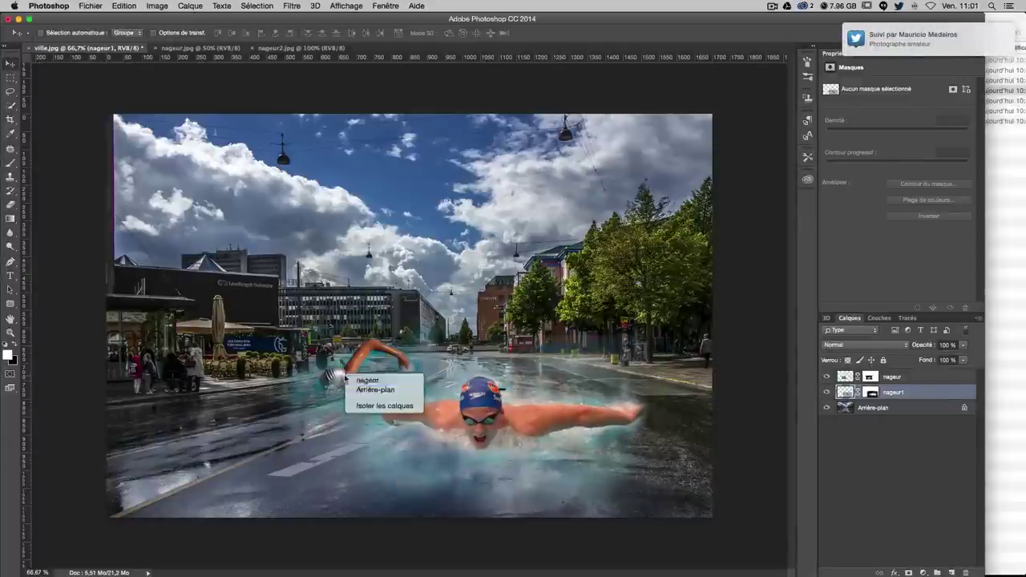
left_click(357, 383)
key("ctrl+t")
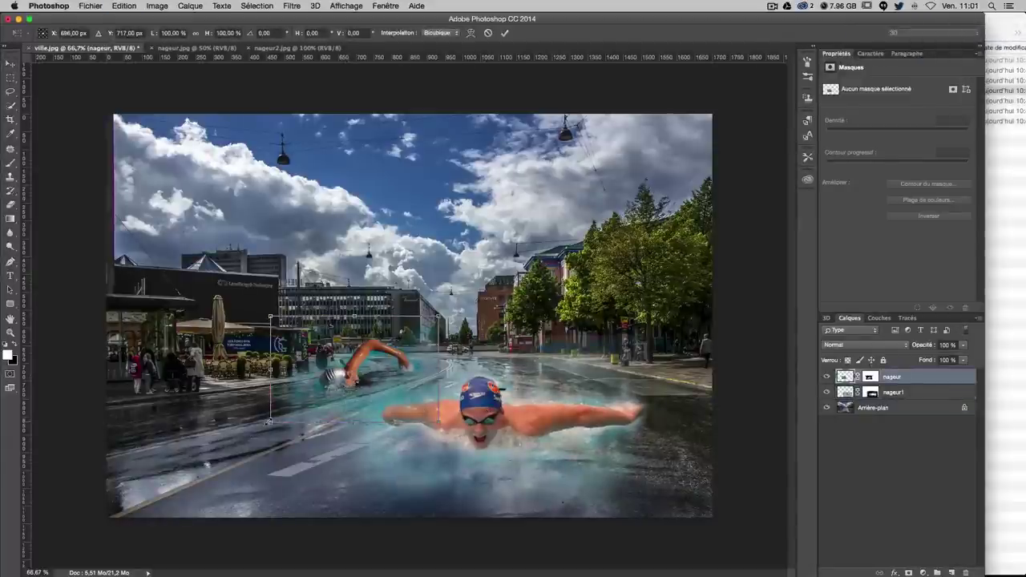
left_click_drag(269, 421, 283, 414)
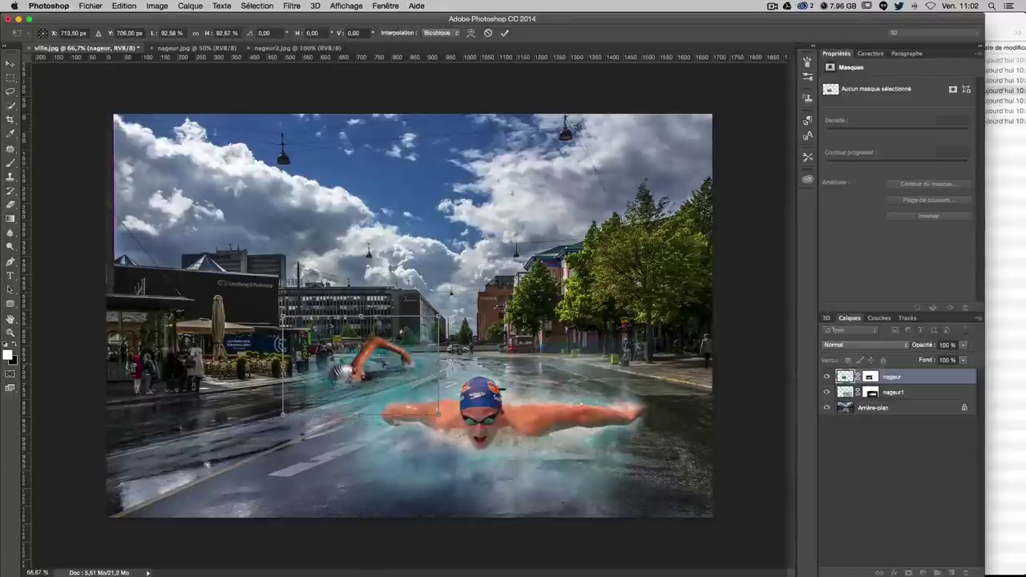
left_click_drag(385, 361, 369, 368)
key("Return")
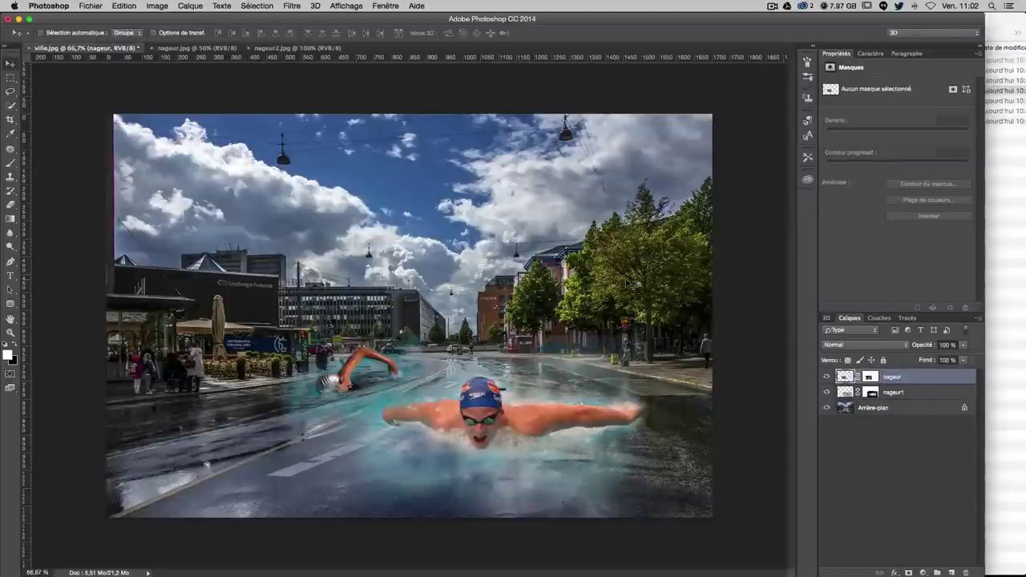
key("super+plus")
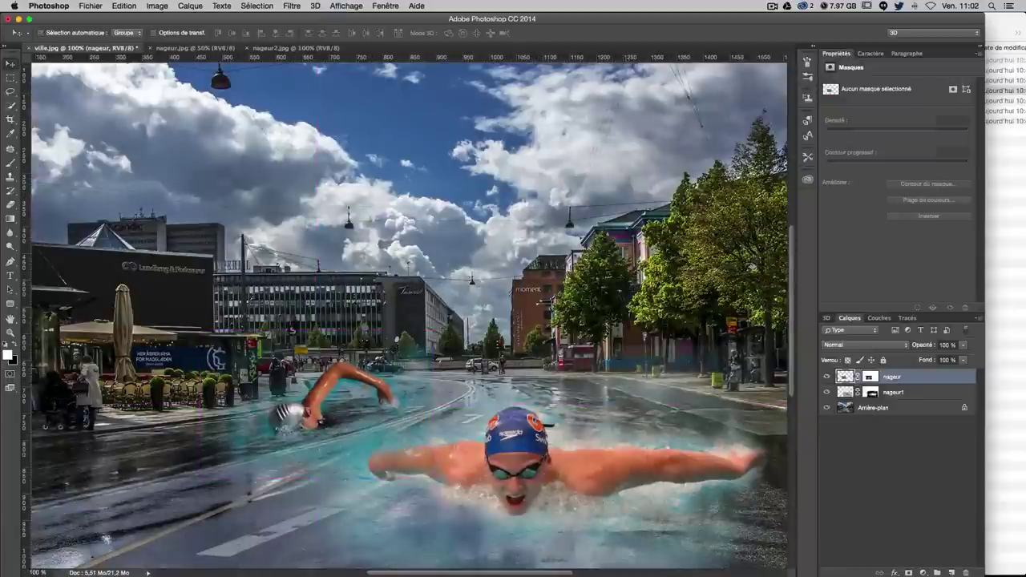
Step: Paint soft 33%-opacity mask strokes around the small swimmer to fade and partly restore its spray
left_click(870, 377)
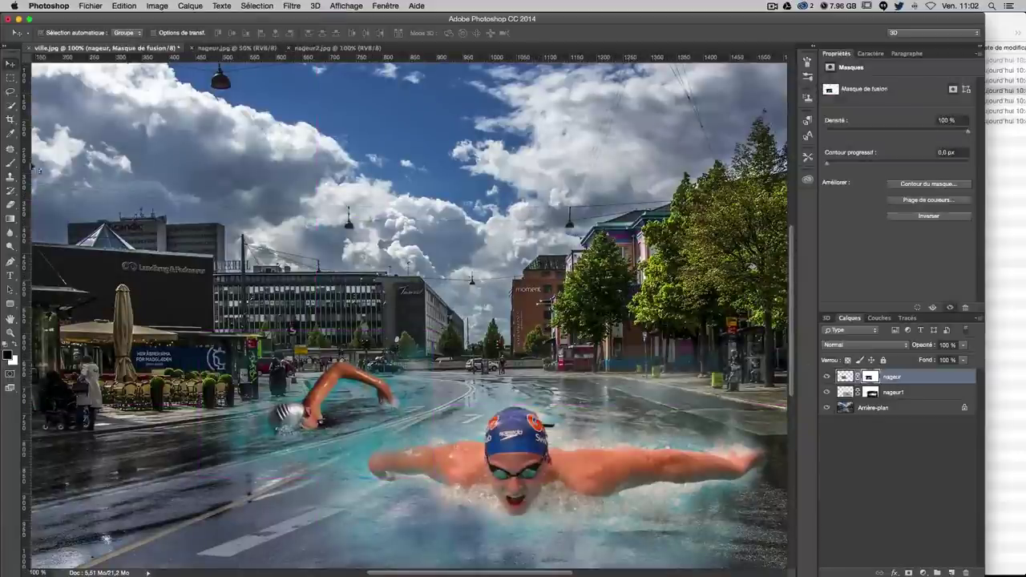
key("b")
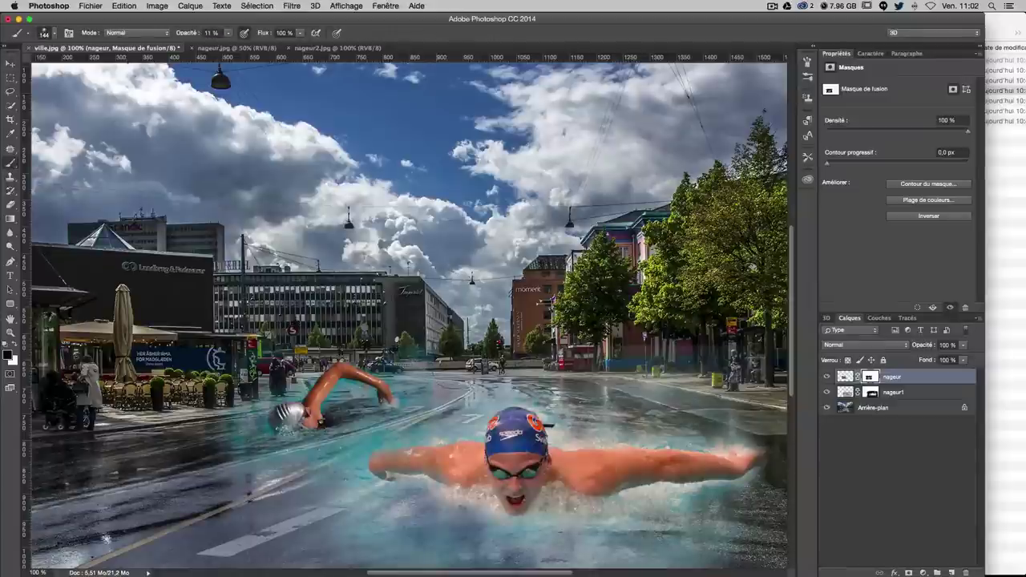
key("bracketleft")
key("bracketleft")
key("bracketleft")
key("bracketright")
key("bracketright")
key("bracketright")
left_click(228, 34)
left_click(433, 446)
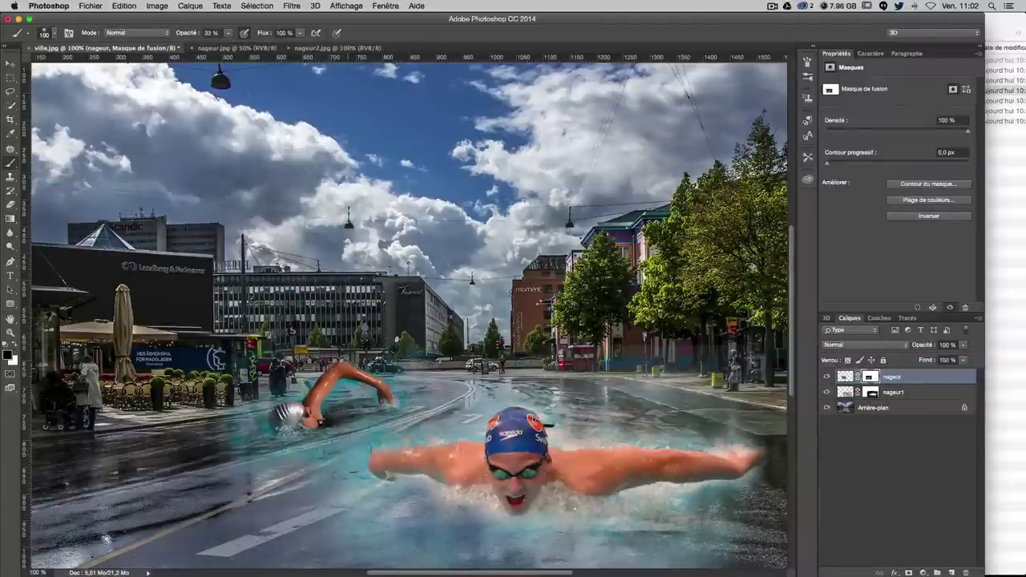
left_click_drag(249, 421, 249, 437)
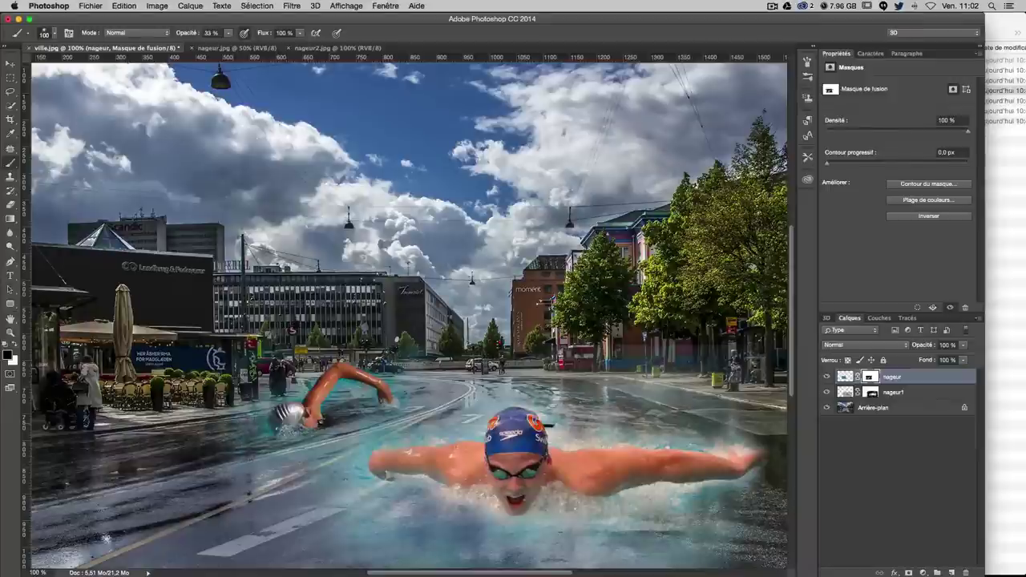
key("bracketleft")
key("bracketleft")
left_click_drag(289, 388, 303, 387)
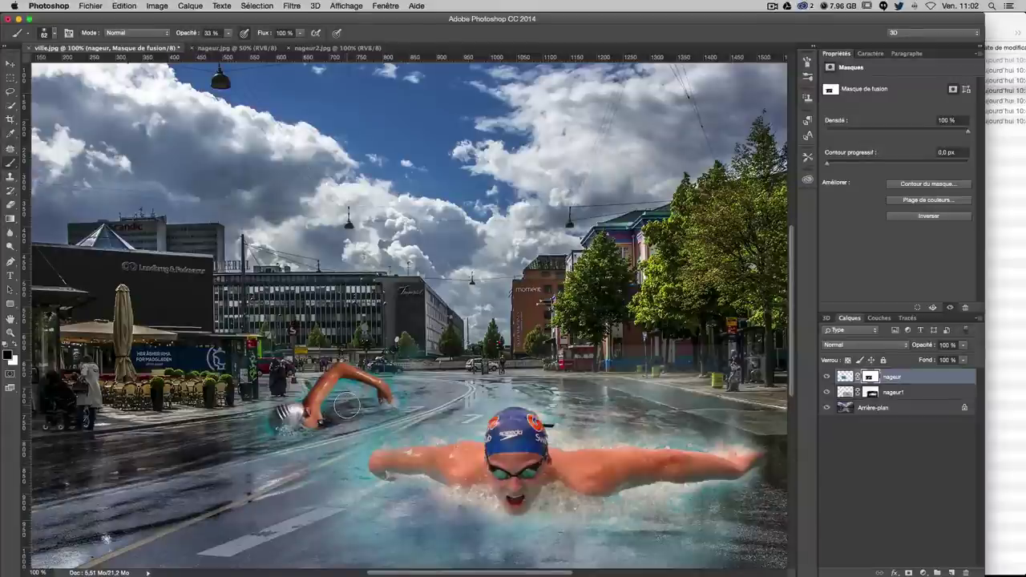
key("super+minus")
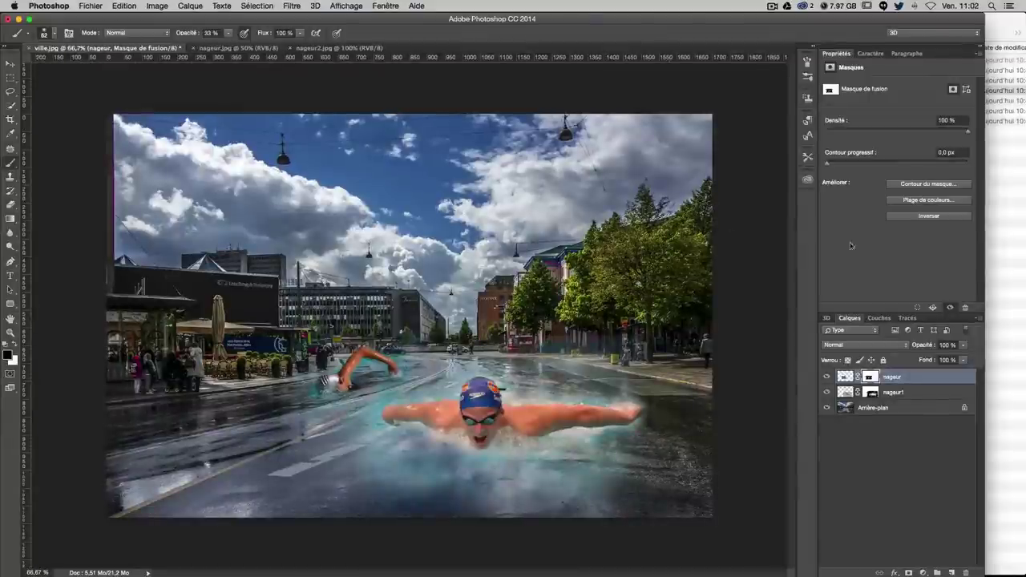
Step: Open bandes.jpg from the tuto piscine folder in Photoshop CC 2014, accepting the profile warning
left_click(1021, 213)
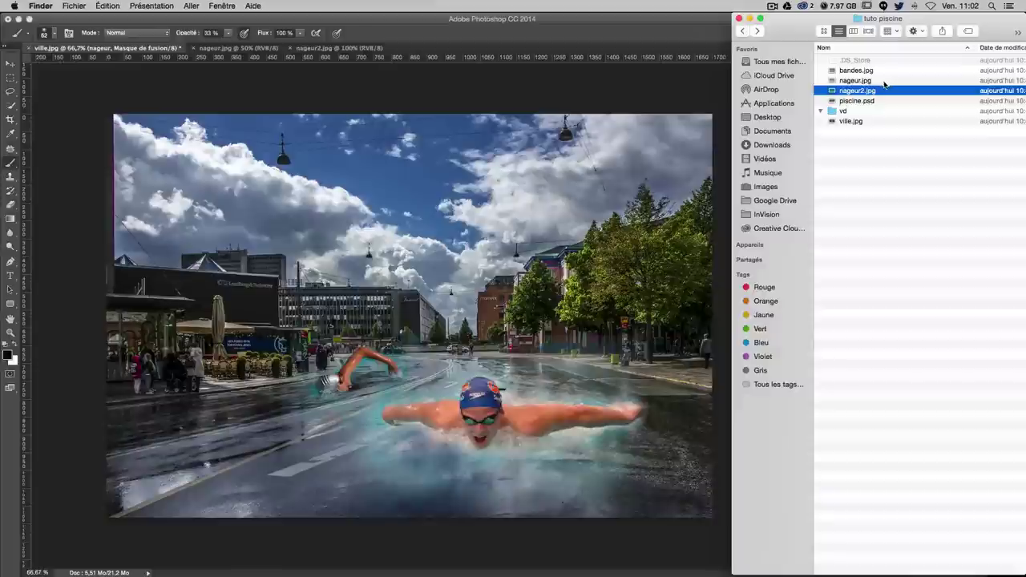
left_click(854, 71)
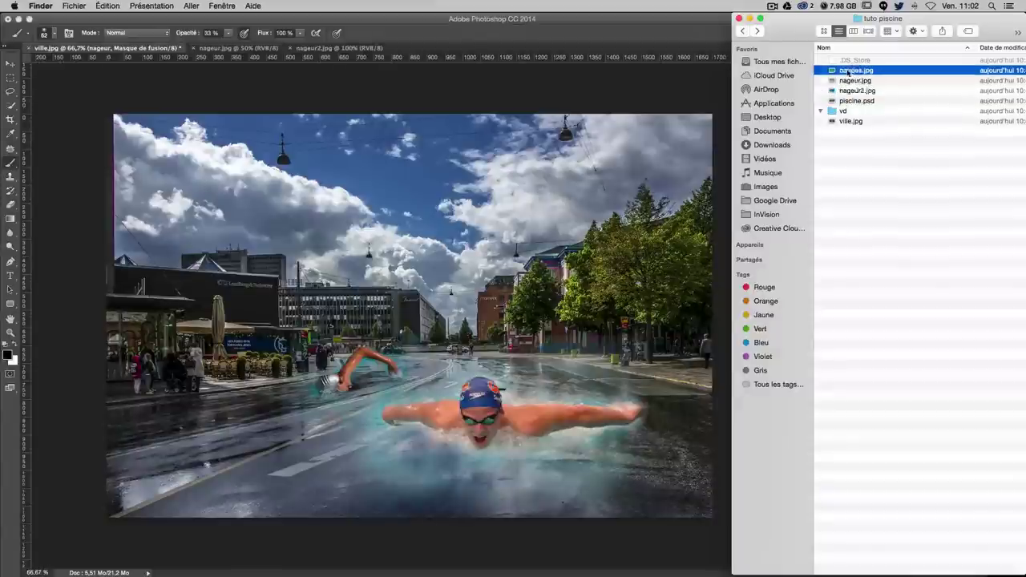
right_click(854, 72)
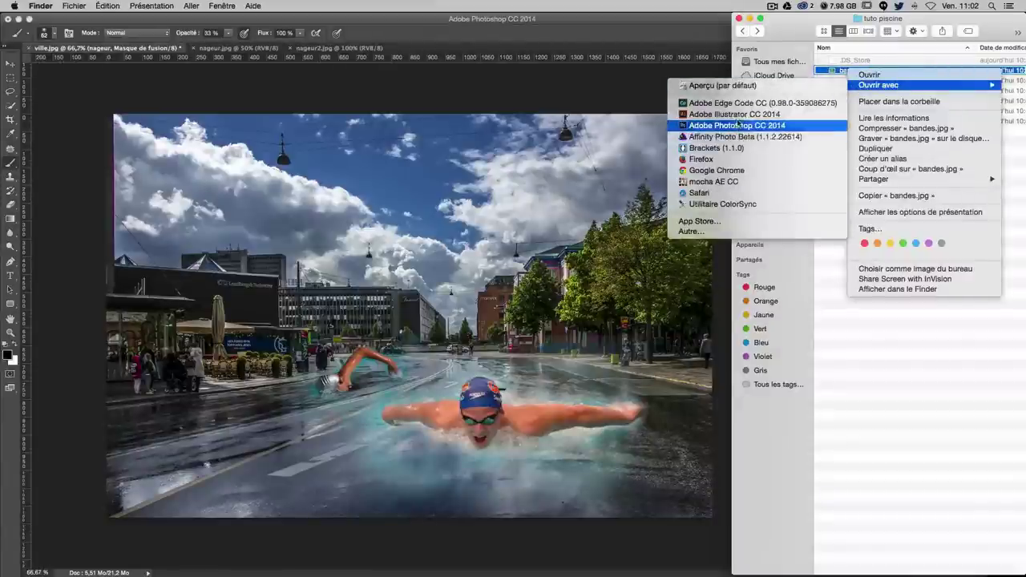
left_click(738, 122)
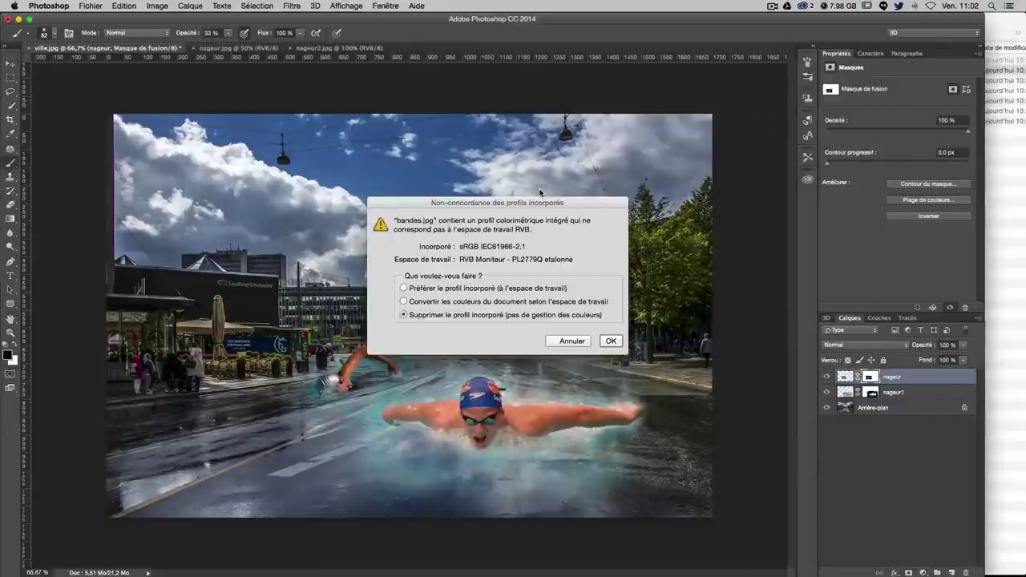
key("Return")
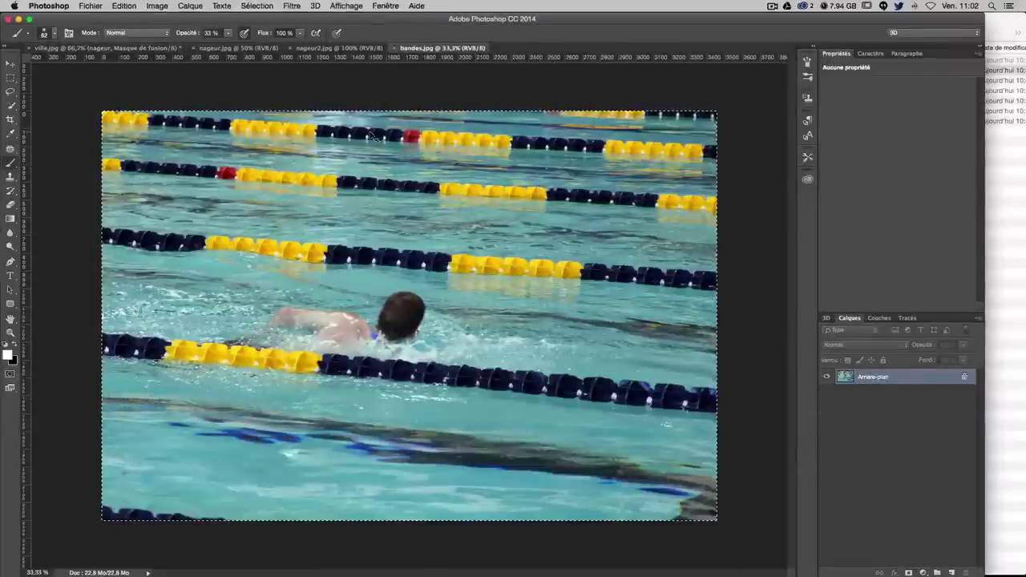
Step: Set the Lasso tool's feather (Contour progressif) to 30 px
left_click(10, 94)
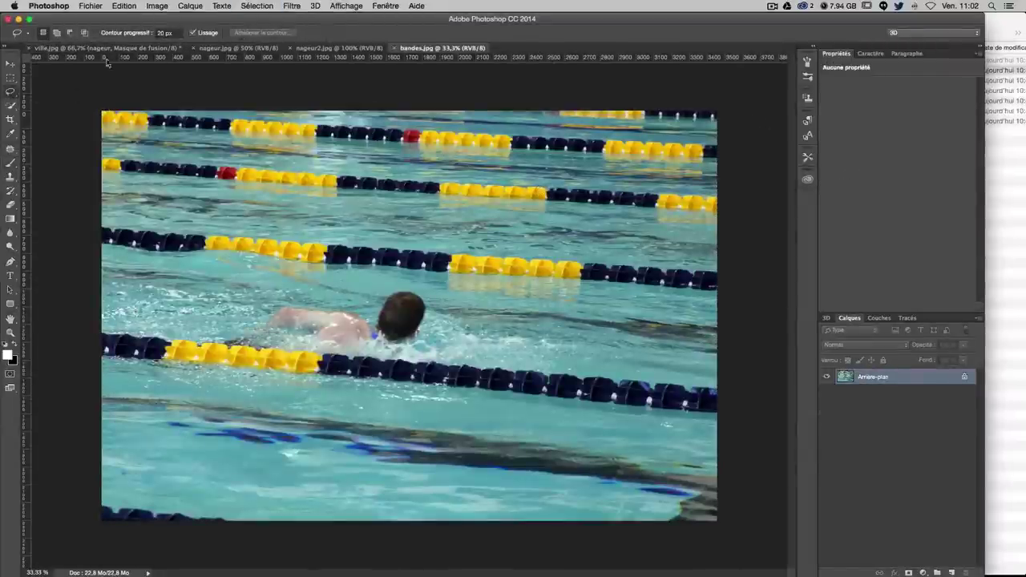
left_click(142, 36)
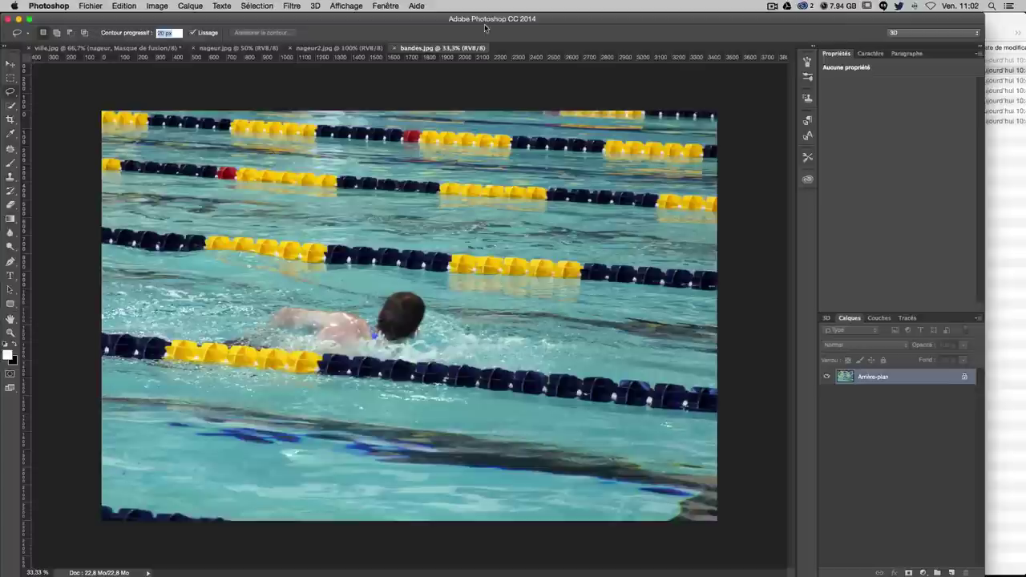
type("30")
key("Return")
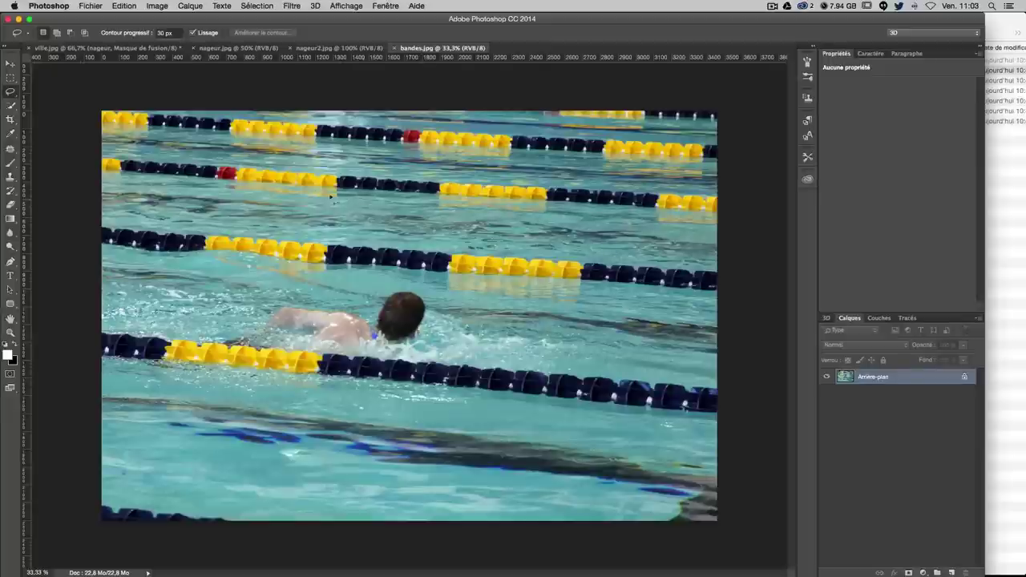
Step: Lasso the second lane rope, copy it, and paste it into ville.jpg as a new layer
left_click_drag(84, 175, 88, 157)
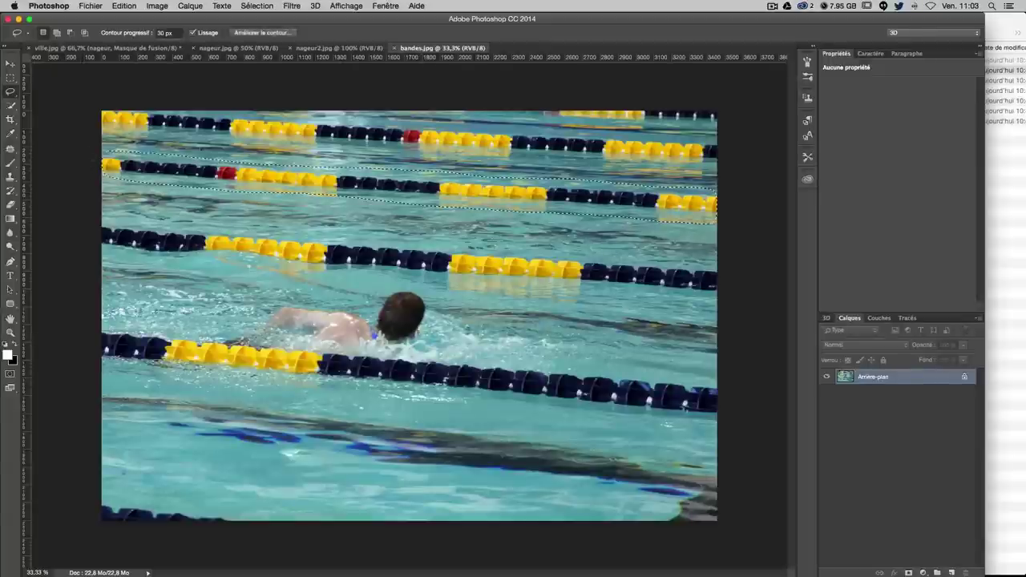
key("super+c")
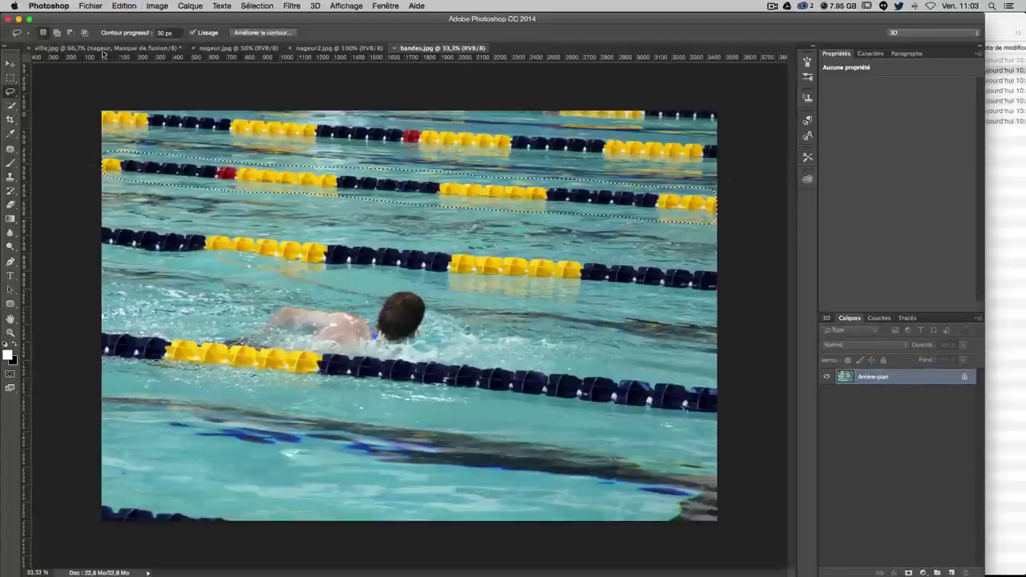
left_click(104, 48)
left_click(9, 63)
key("super+v")
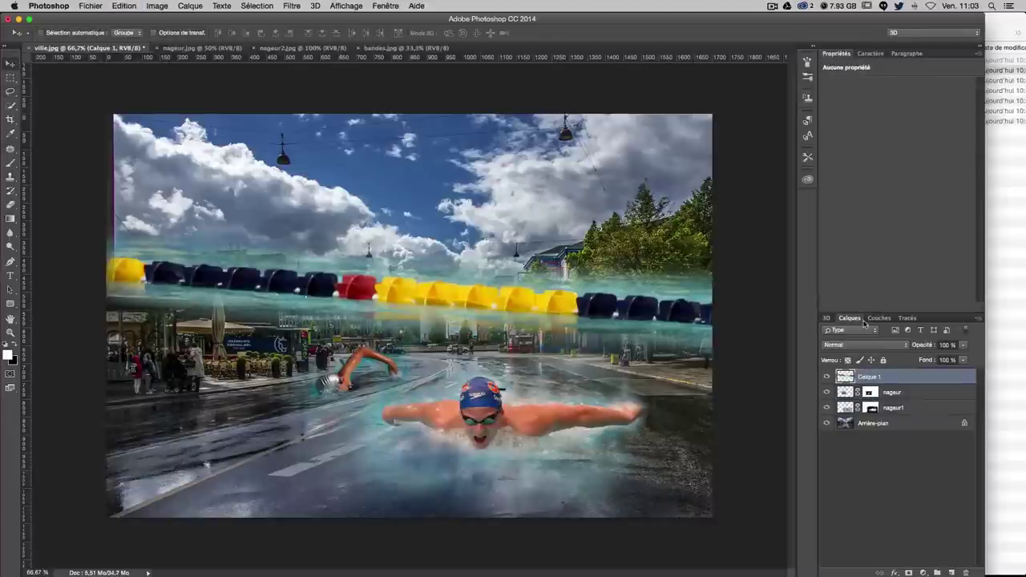
Step: Rename the pasted rope layer to bande
double_click(878, 377)
type("bande")
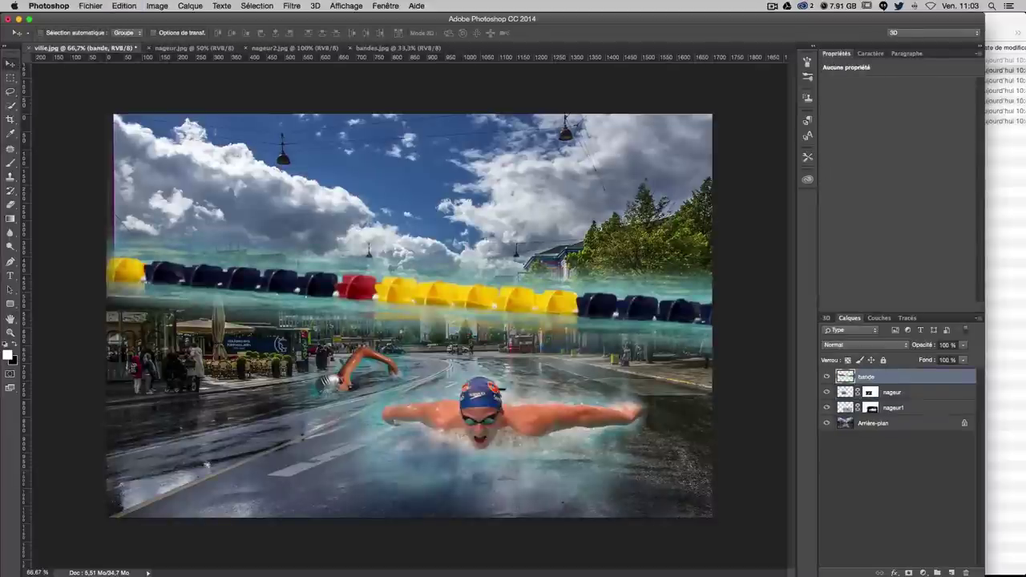
key("Return")
Step: Scale the rope to about 33%, rotate it roughly −25°, and move it to the bottom-left
key("ctrl+t")
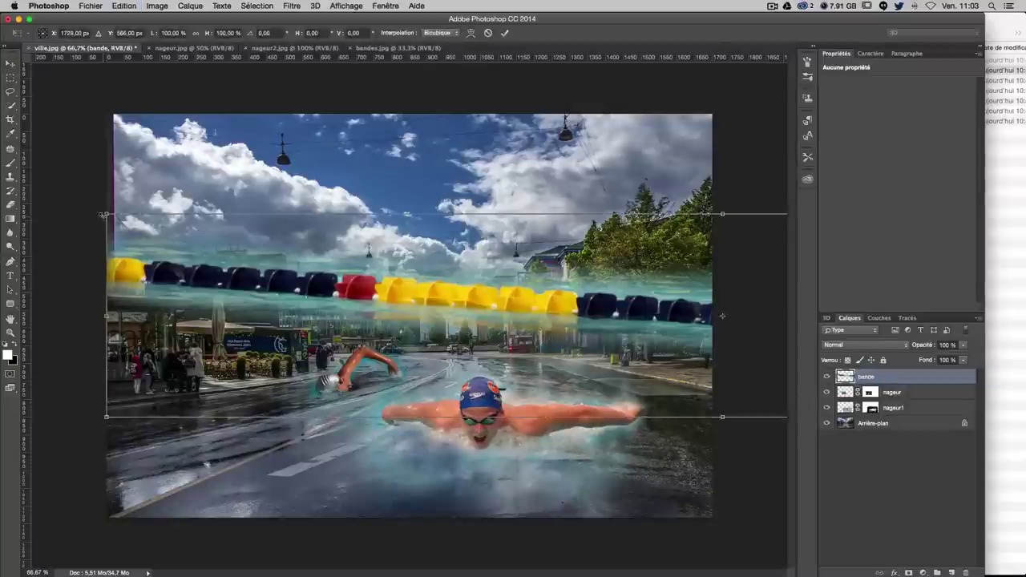
mouse_move(104, 214)
left_mouse_down()
mouse_move(577, 292)
mouse_move(400, 257)
left_mouse_up()
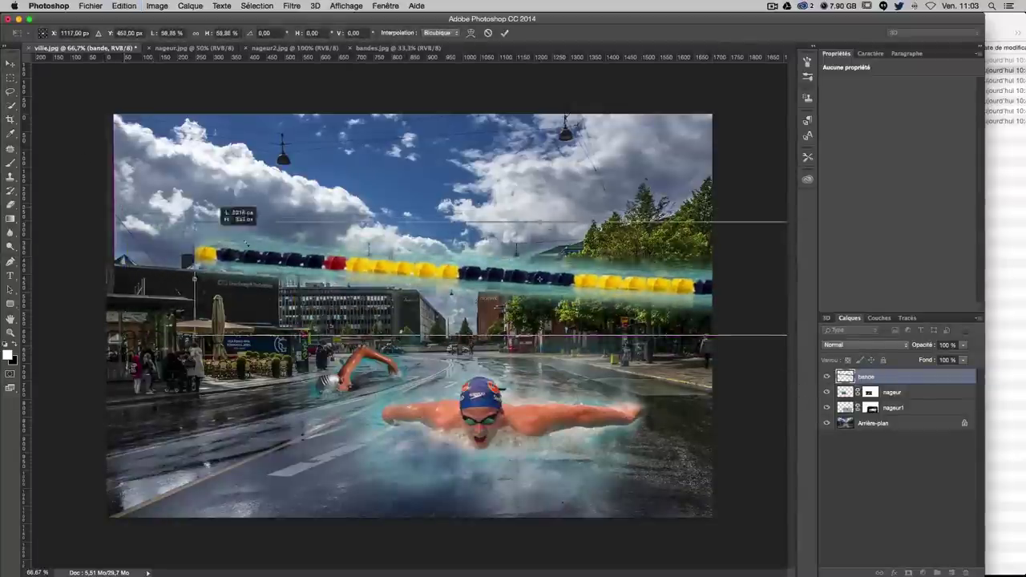
left_click_drag(449, 292, 197, 293)
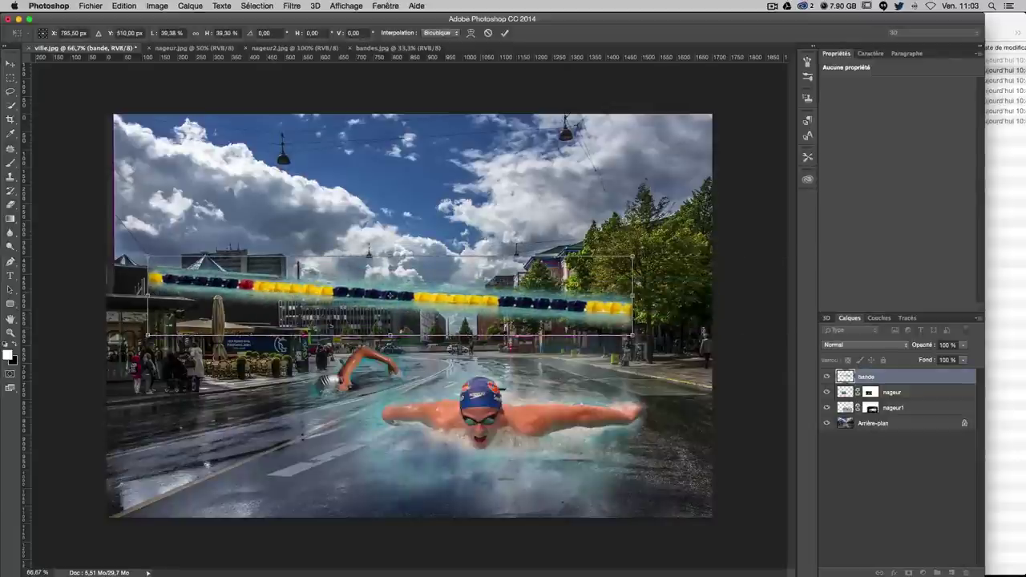
left_click_drag(631, 335, 550, 322)
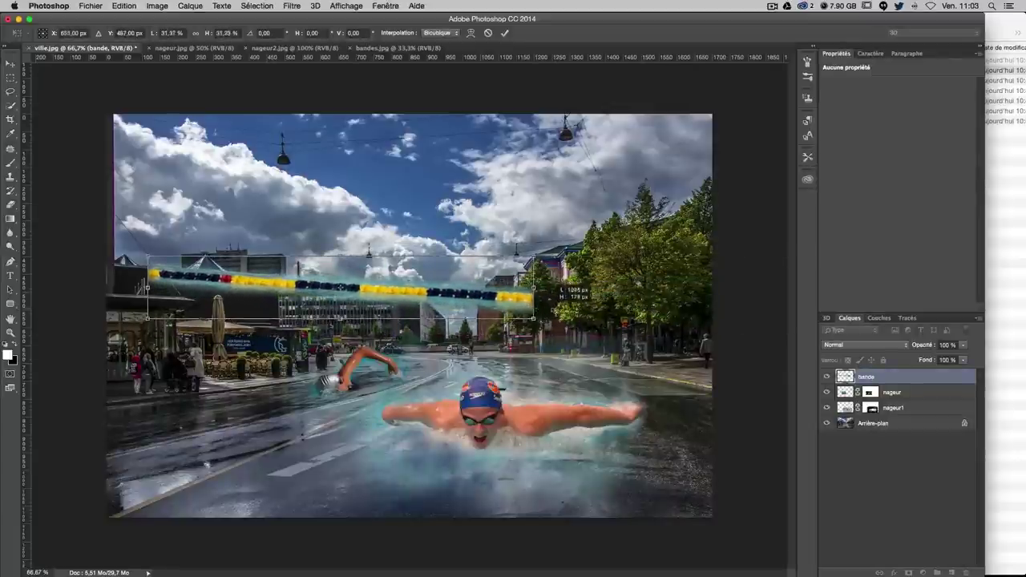
left_click_drag(141, 329, 240, 389)
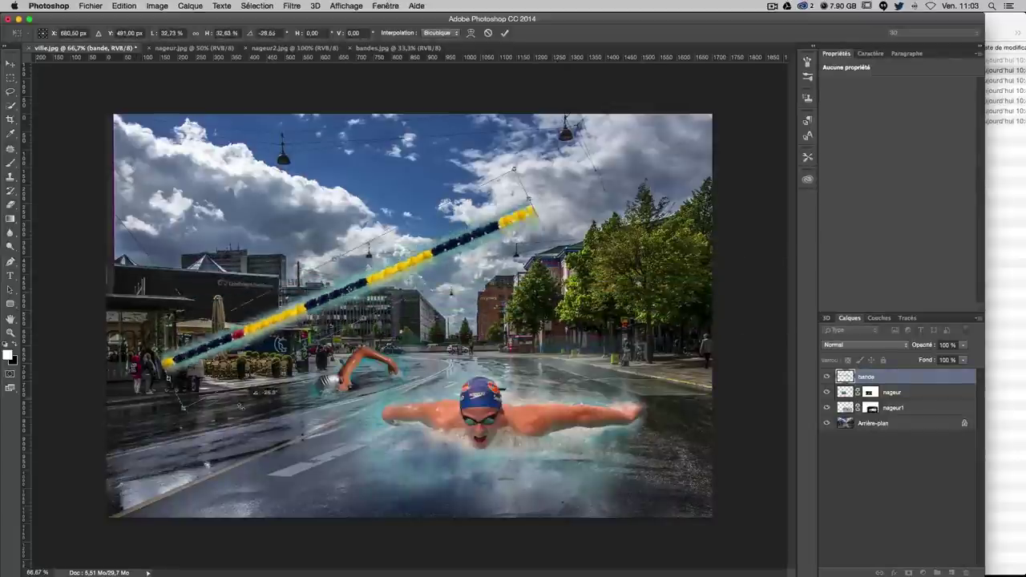
mouse_move(266, 301)
left_mouse_down()
mouse_move(250, 398)
mouse_move(720, 371)
left_mouse_up()
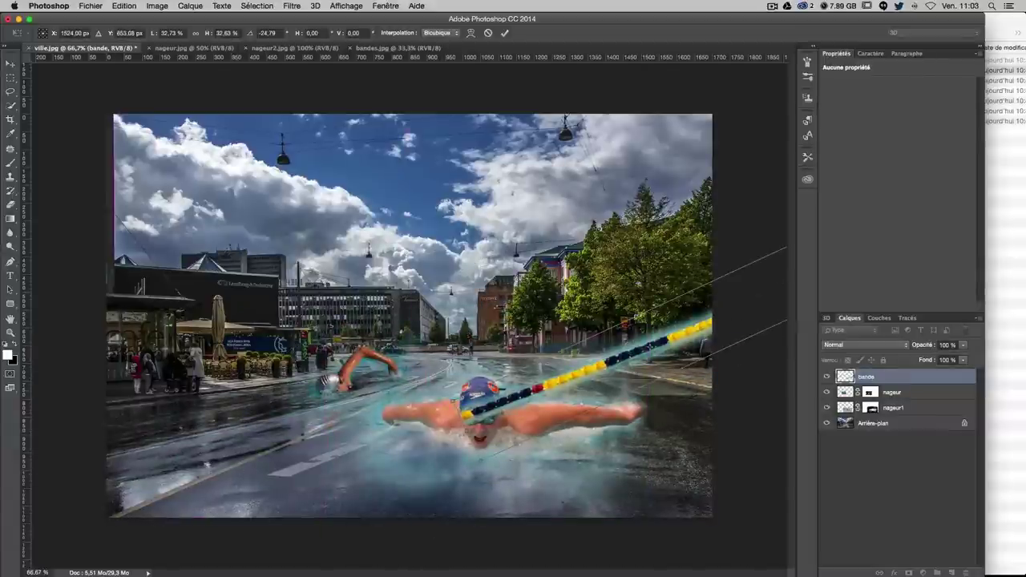
left_click_drag(750, 325, 220, 480)
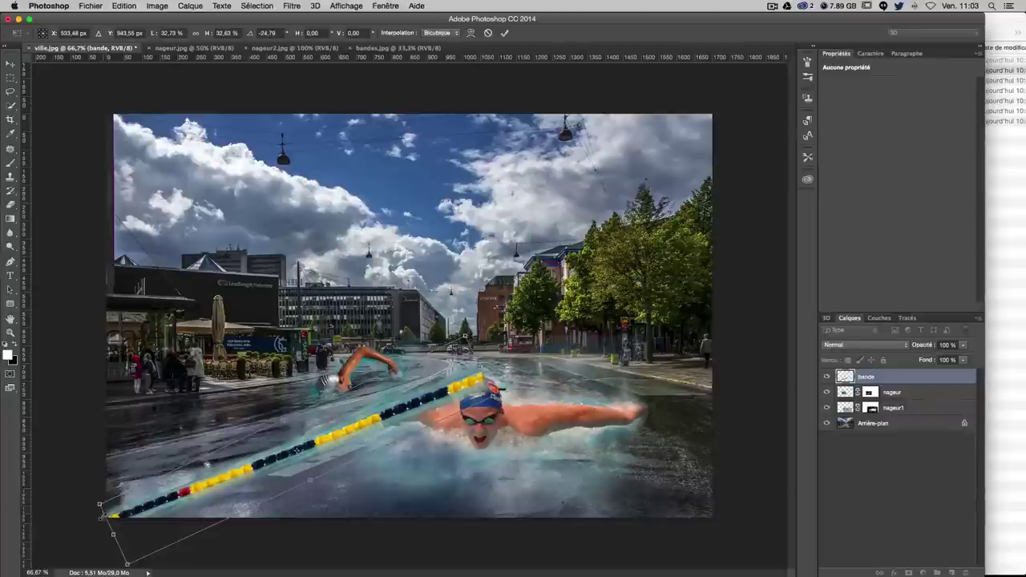
Step: Distort the bande rope into perspective, receding from the bottom-left corner toward the butterfly swimmer
key("Return")
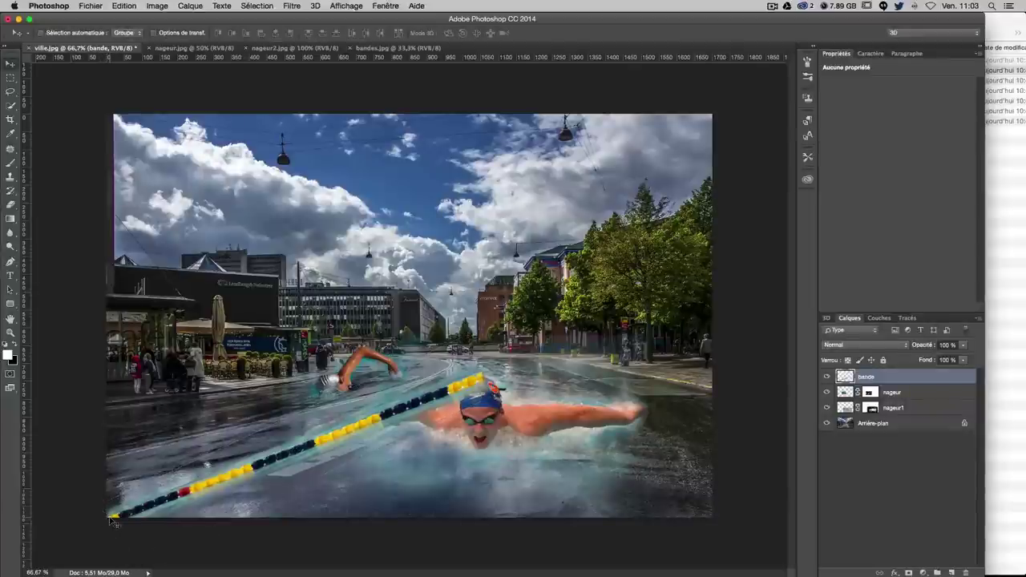
left_click_drag(210, 488, 205, 491)
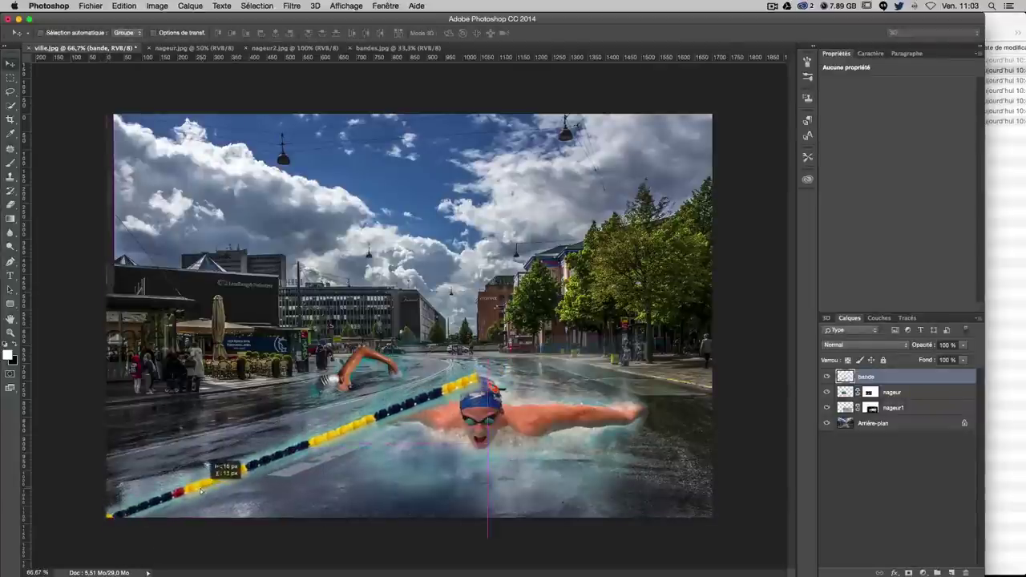
key("ctrl+t")
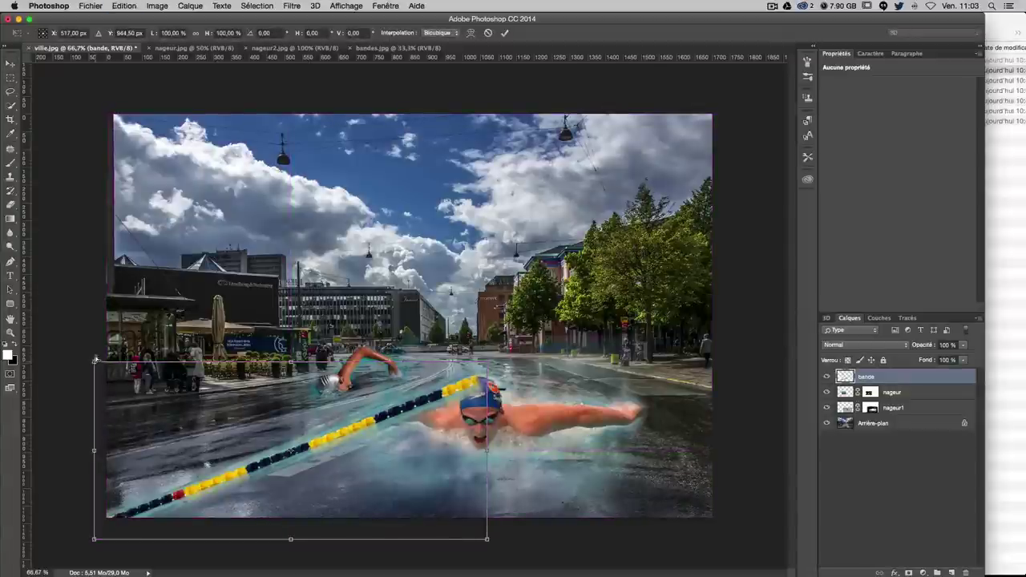
left_click_drag(95, 360, 95, 269)
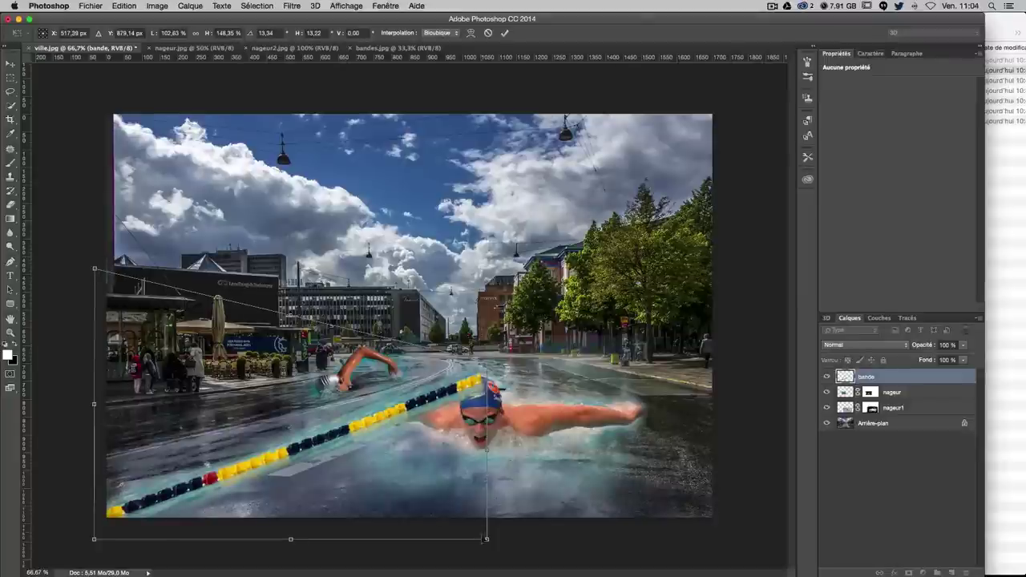
left_click_drag(487, 538, 487, 526)
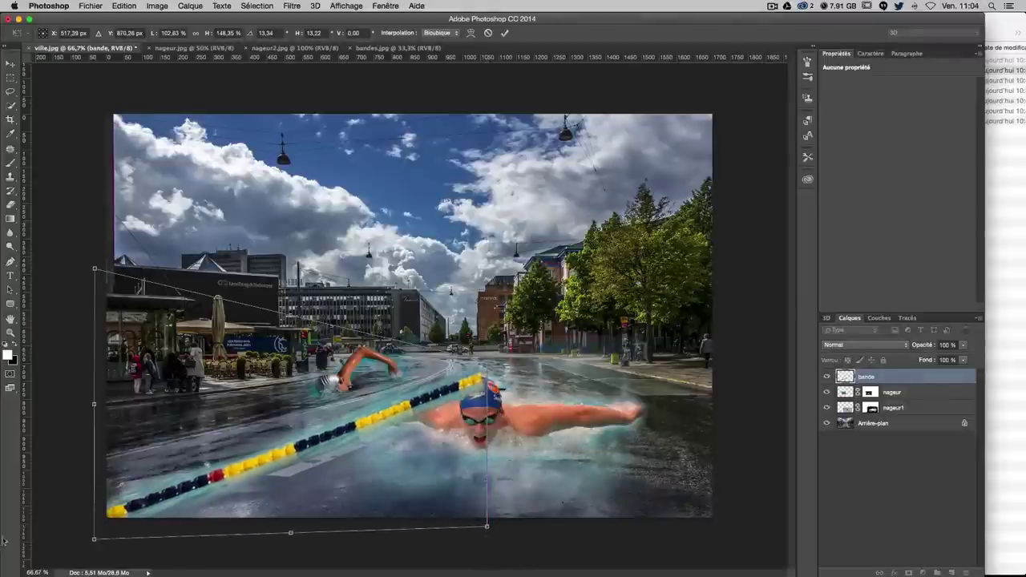
left_click_drag(94, 539, 94, 560)
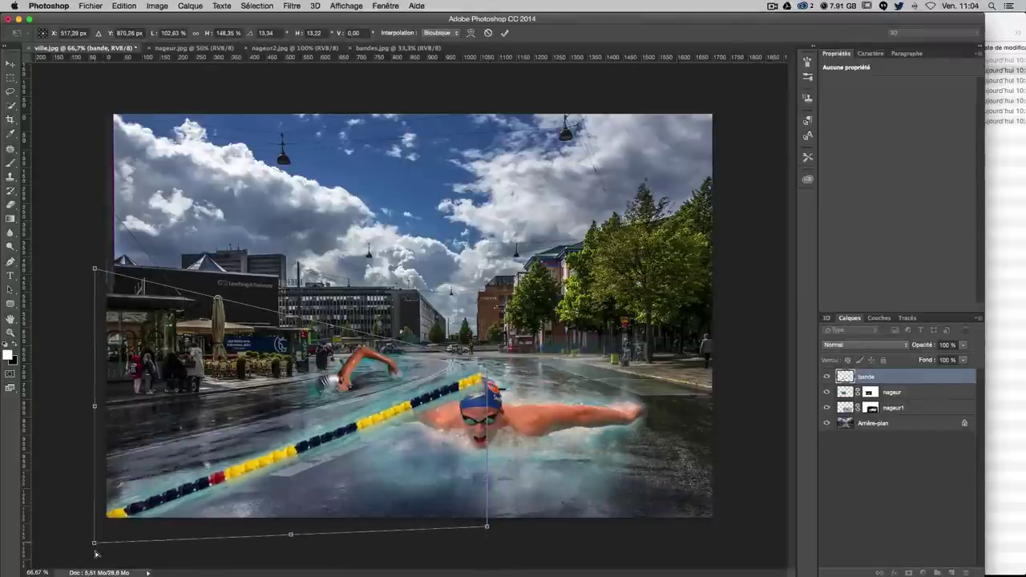
mouse_move(164, 515)
left_mouse_down()
mouse_move(174, 490)
mouse_move(159, 475)
left_mouse_up()
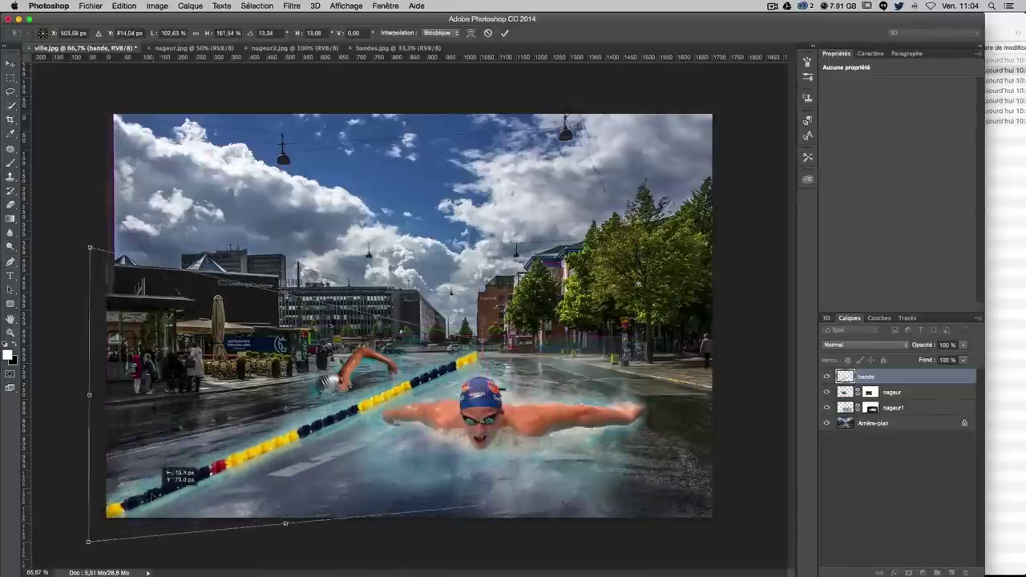
left_click_drag(479, 343, 432, 364)
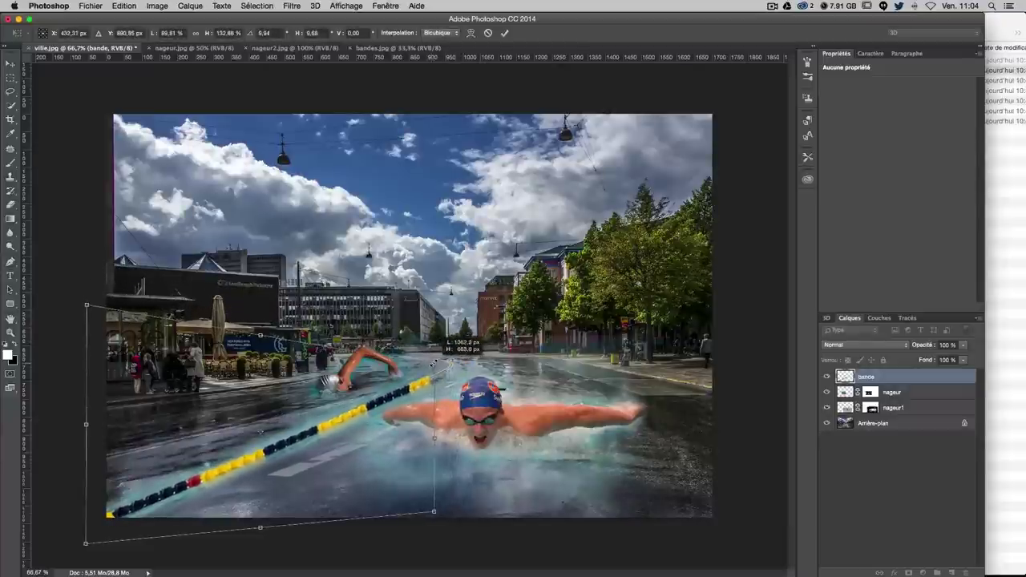
left_click_drag(431, 363, 441, 357)
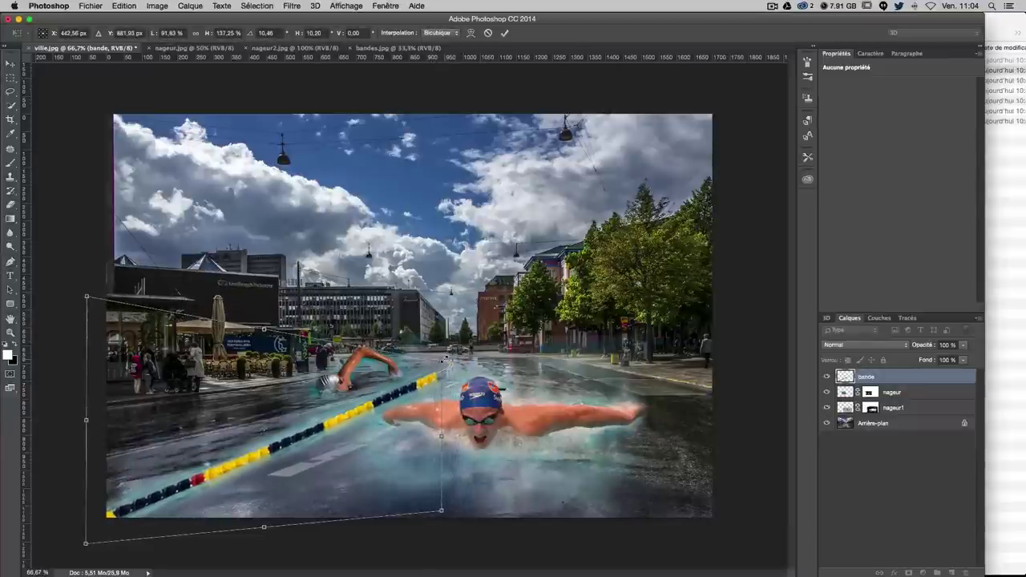
key("Return")
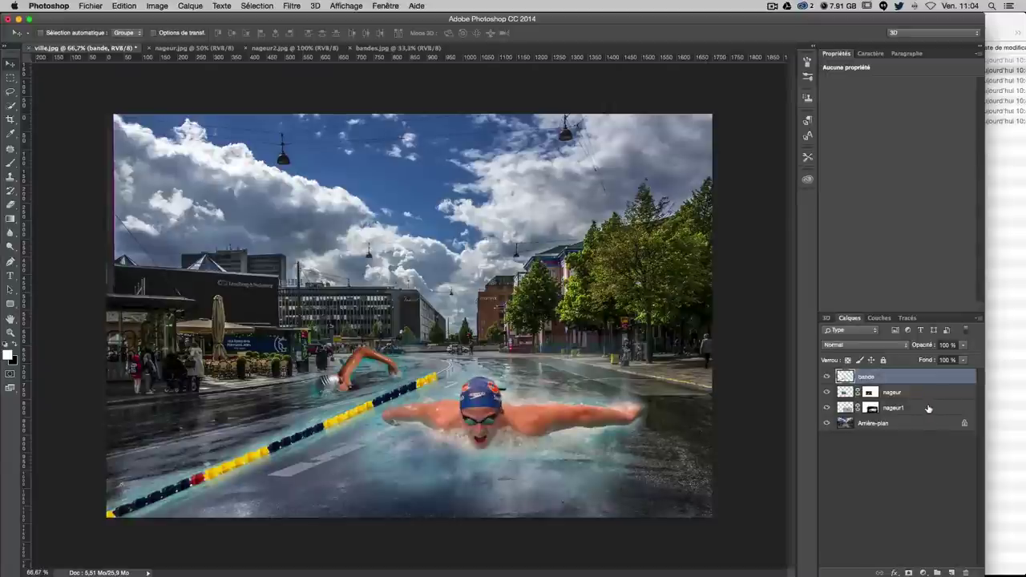
Step: Duplicate the bande layer and move the copy up and right as a second parallel rope
key("ctrl+j")
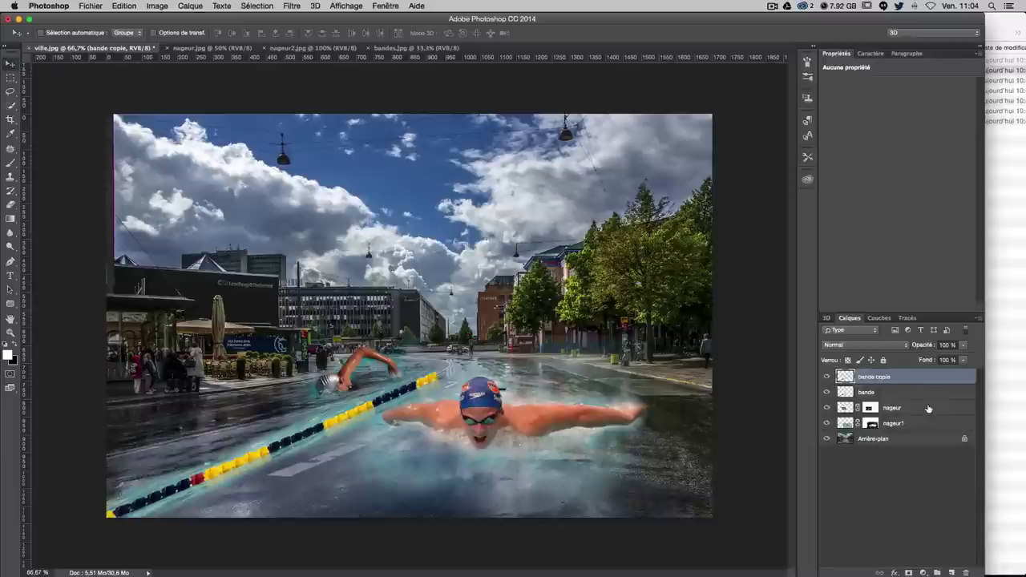
left_click_drag(226, 384, 344, 301)
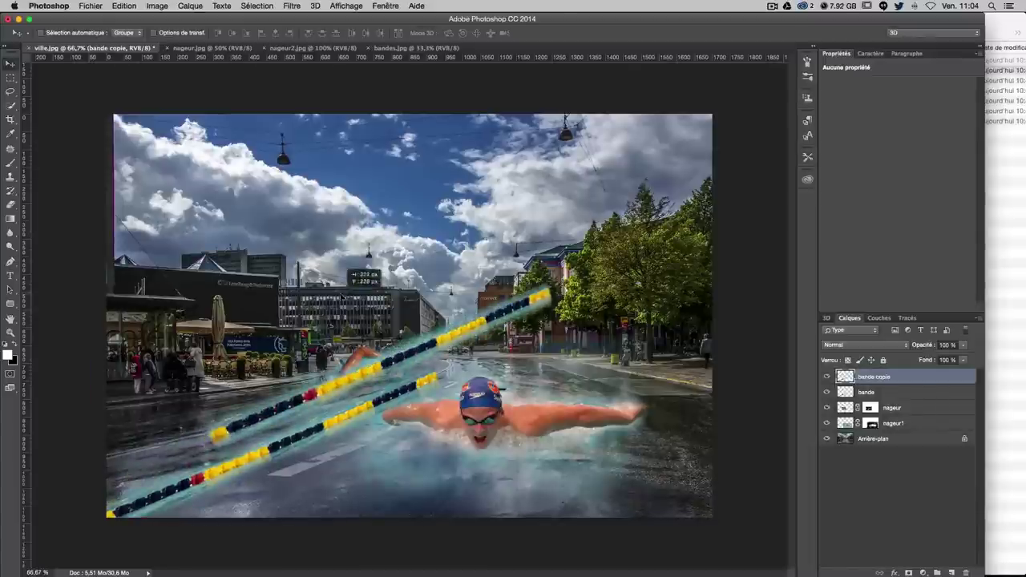
left_click_drag(416, 343, 450, 318)
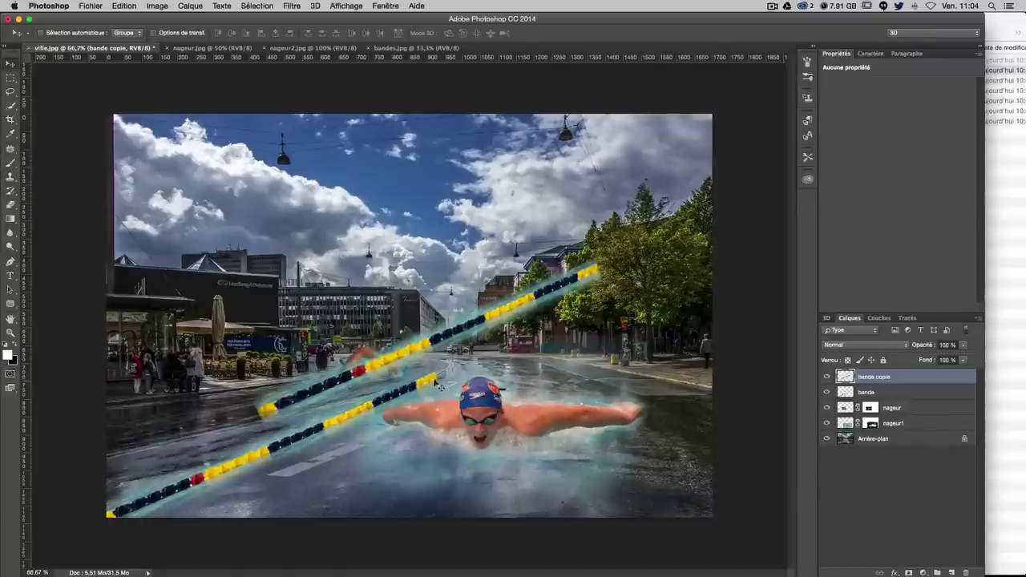
left_click(124, 6)
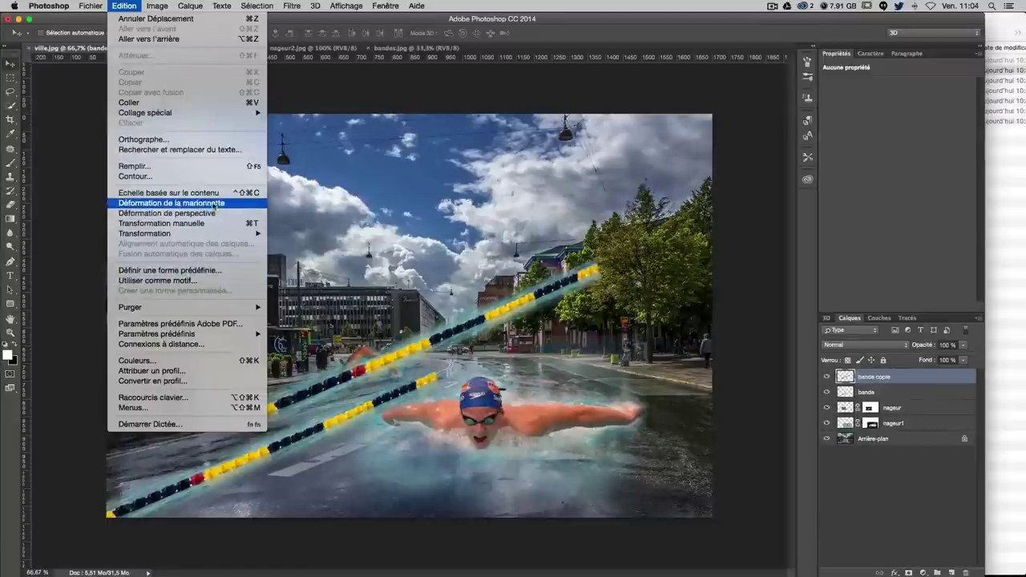
Step: Puppet-warp the bande copie rope, pinning it and bending its right section into a tall upward curl
left_click(147, 207)
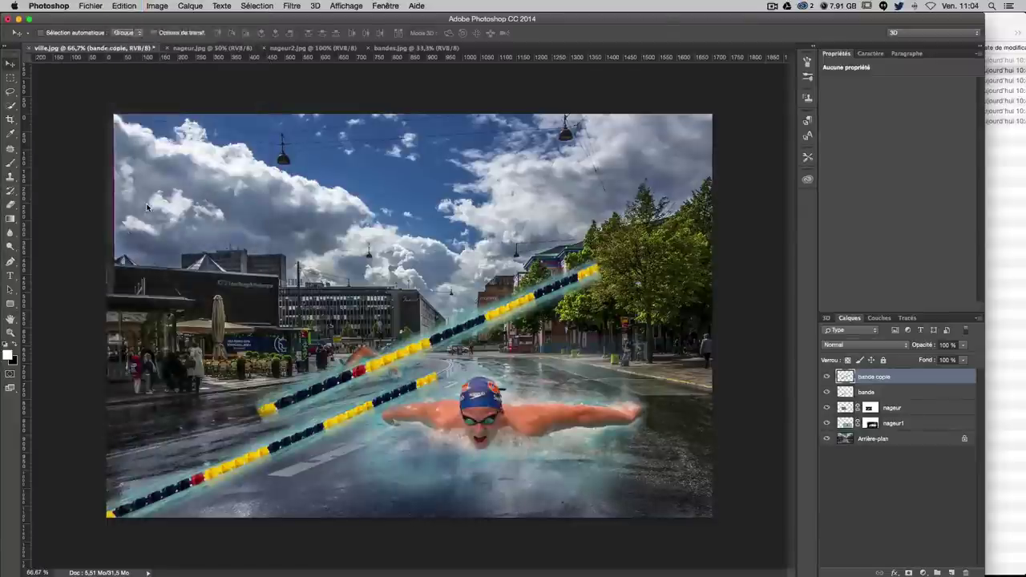
key("super+1")
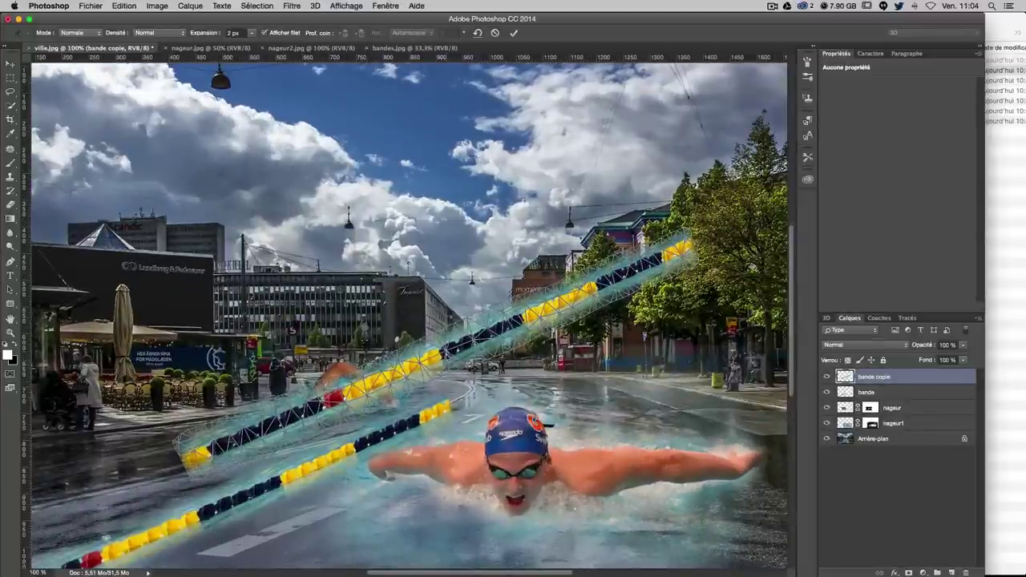
left_click(446, 352)
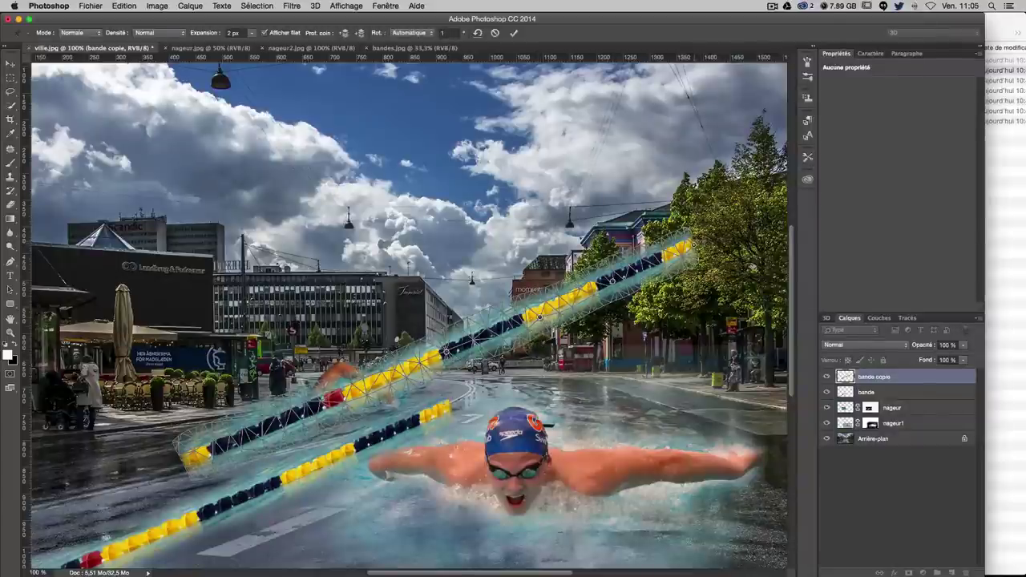
left_click_drag(433, 349, 444, 354)
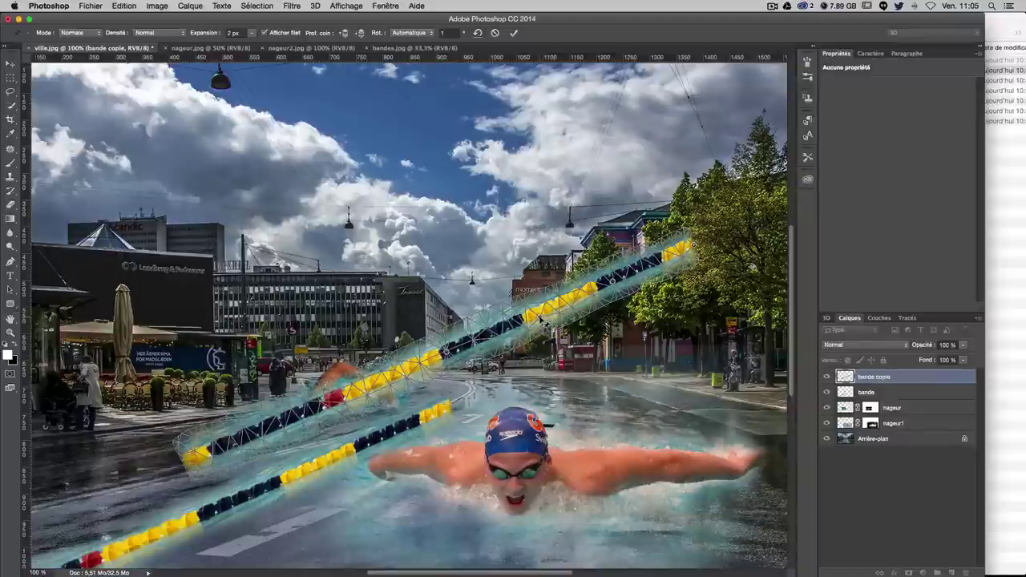
left_click_drag(541, 317, 549, 351)
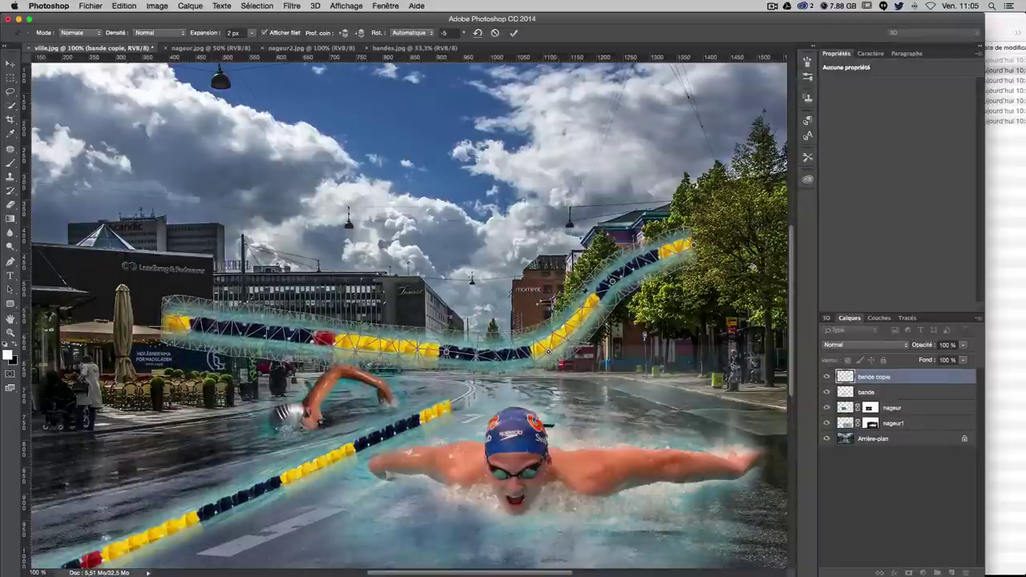
mouse_move(613, 289)
left_mouse_down()
mouse_move(697, 250)
mouse_move(476, 208)
left_mouse_up()
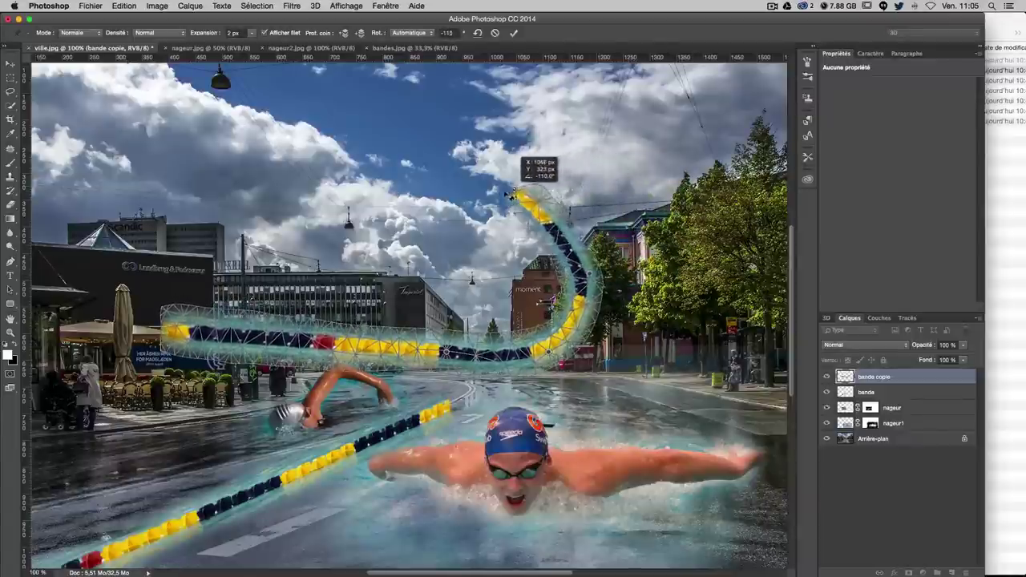
left_click_drag(477, 209, 473, 249)
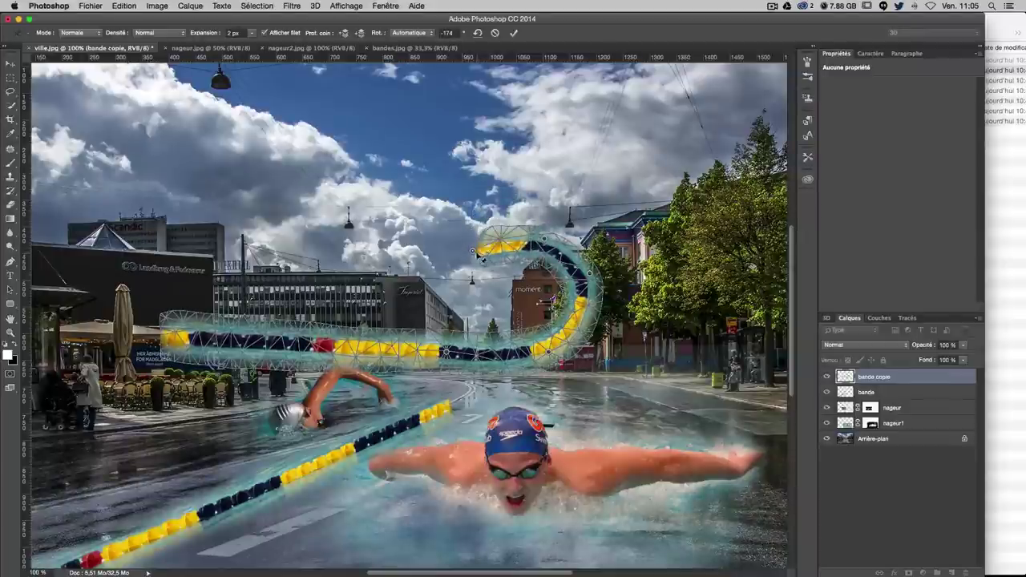
left_click_drag(474, 251, 472, 261)
left_click_drag(545, 237, 559, 250)
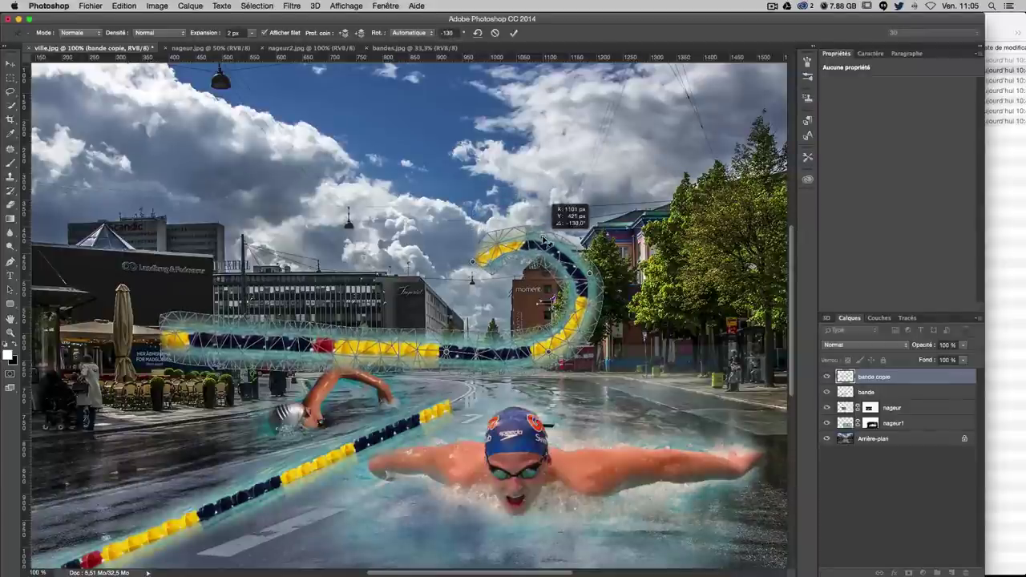
Step: Smooth the curl with more pins, pull the rope's left end and middle down to the road, and apply
left_click(593, 274)
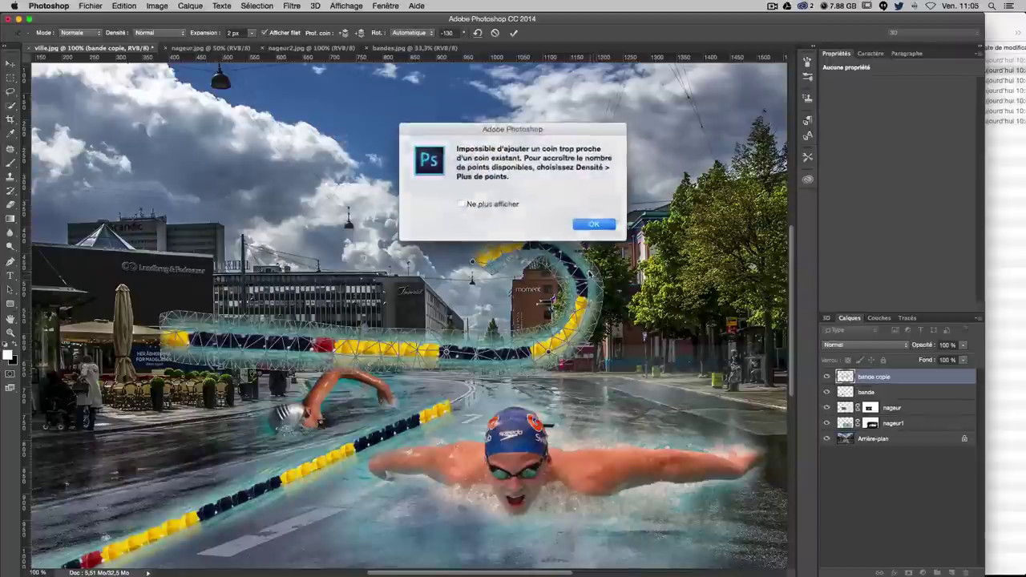
left_click(592, 224)
left_click(595, 275)
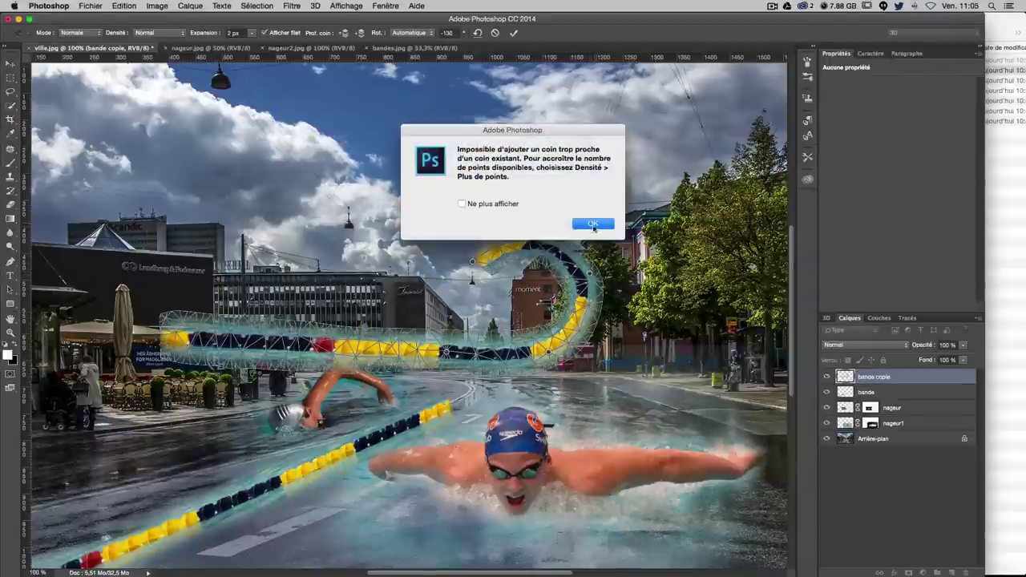
left_click(593, 225)
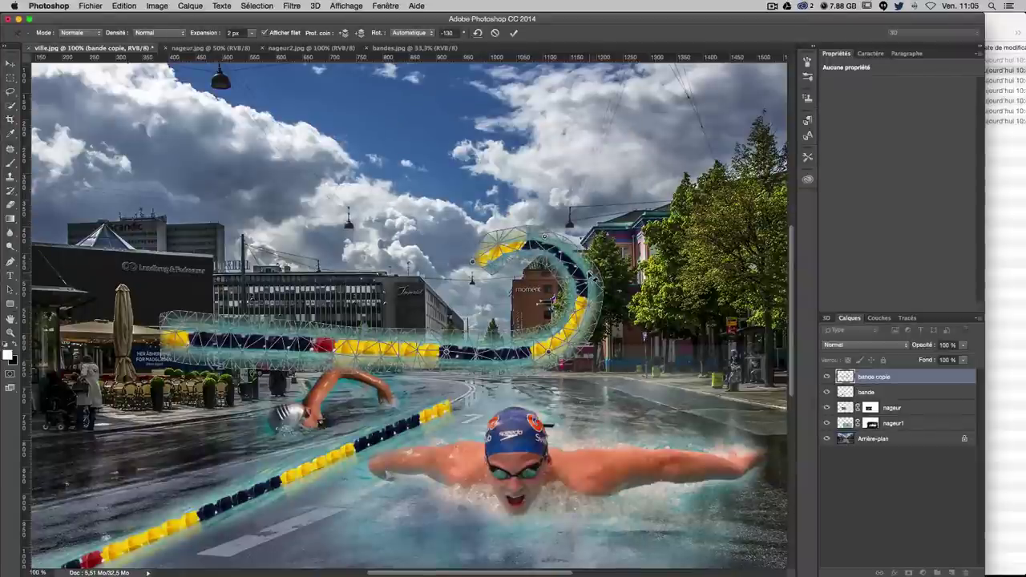
left_click_drag(591, 278, 593, 276)
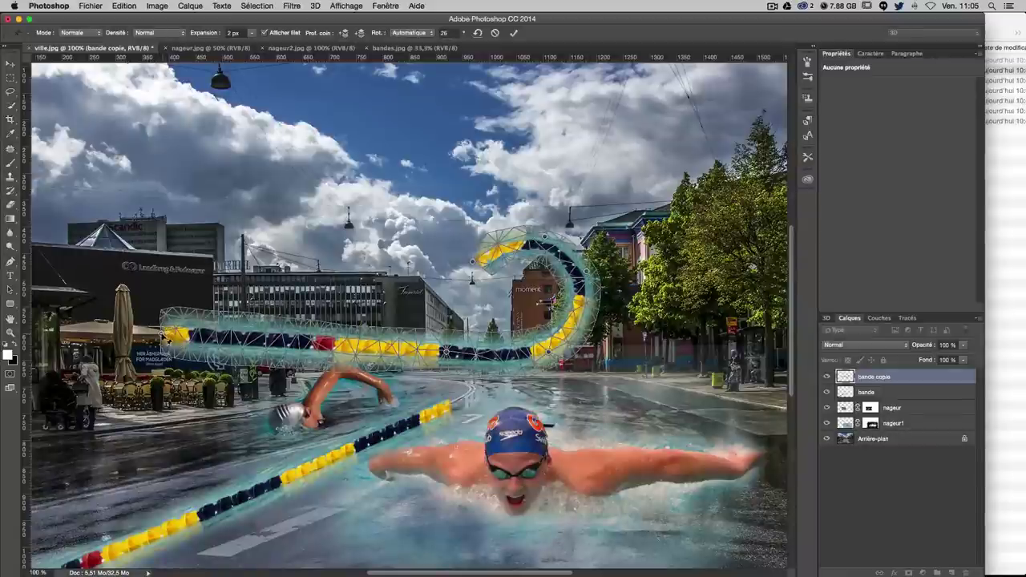
left_click_drag(166, 341, 187, 441)
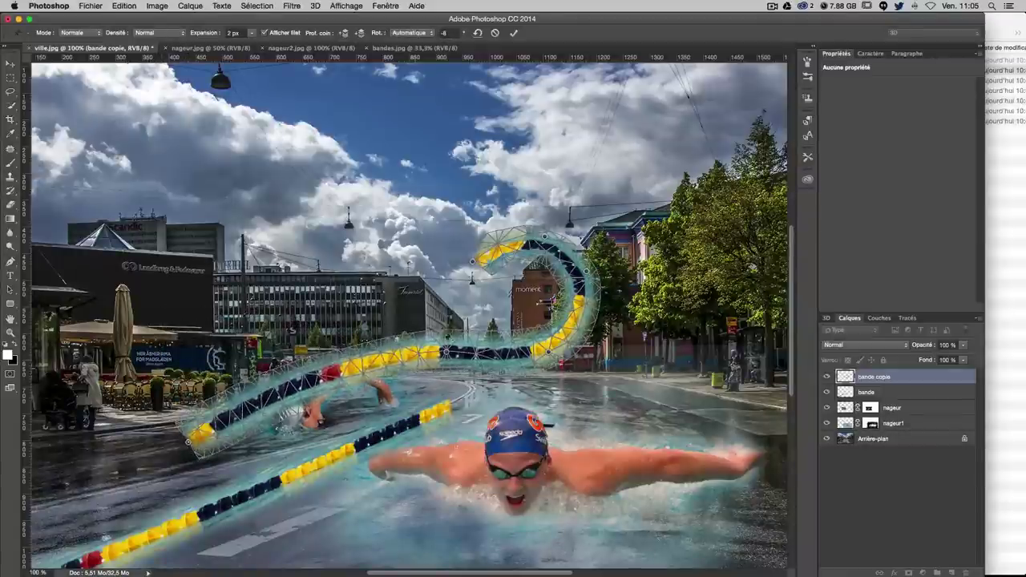
left_click_drag(447, 358, 466, 389)
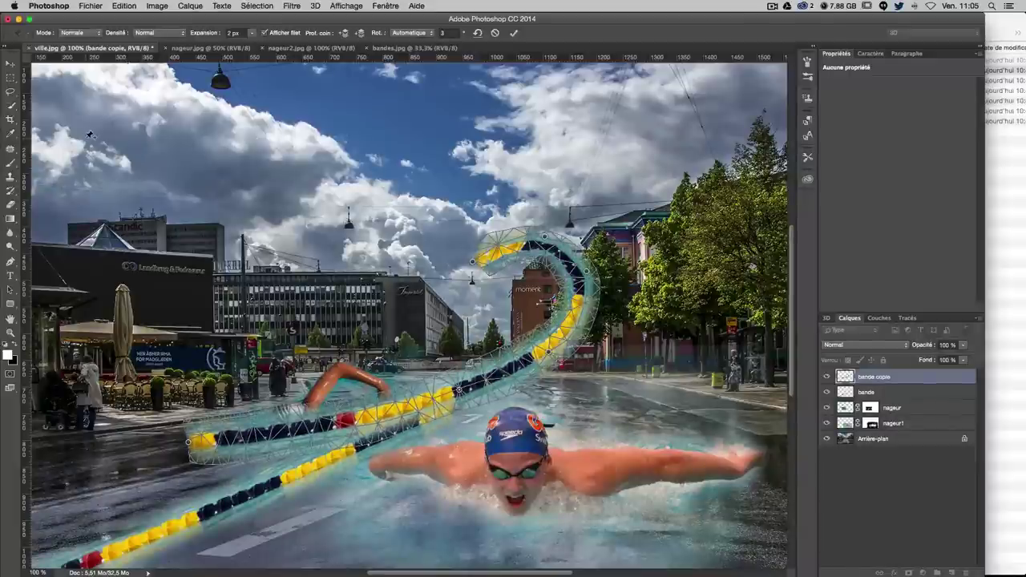
key("Return")
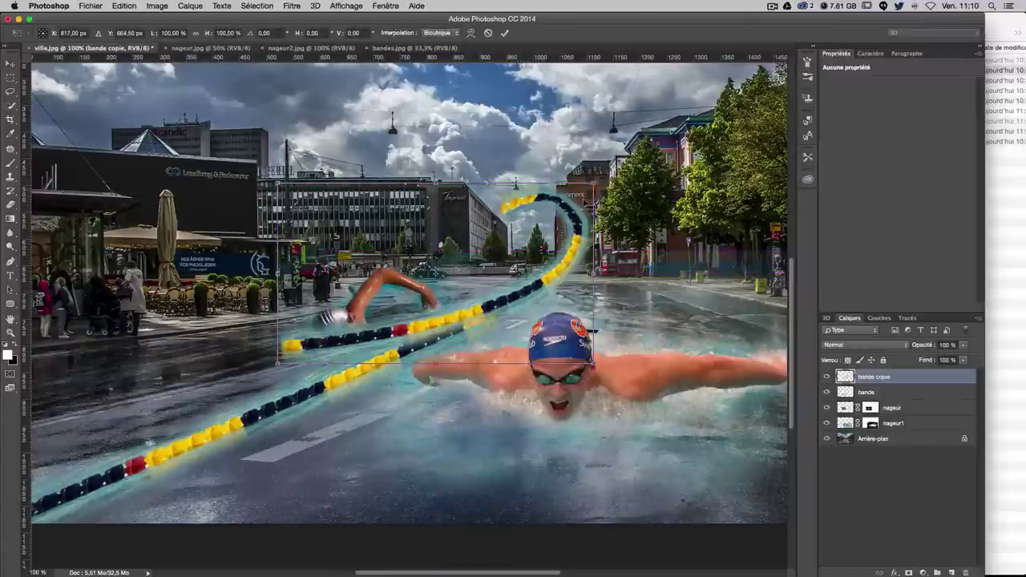
Step: Delete the rope's straight left section near the crawl swimmer using a 0 px-feather lasso selection
key("Return")
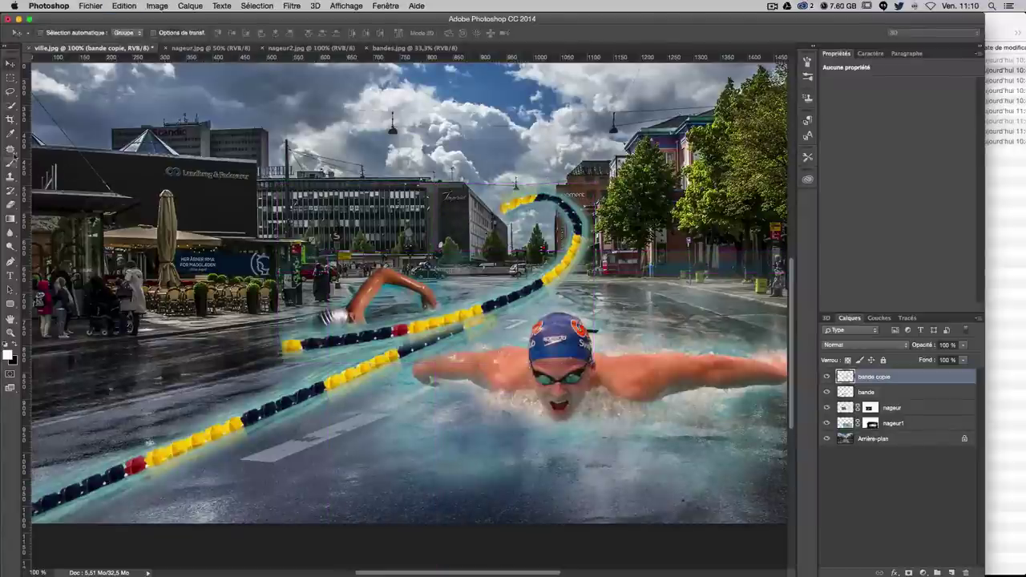
left_click(11, 91)
type("0")
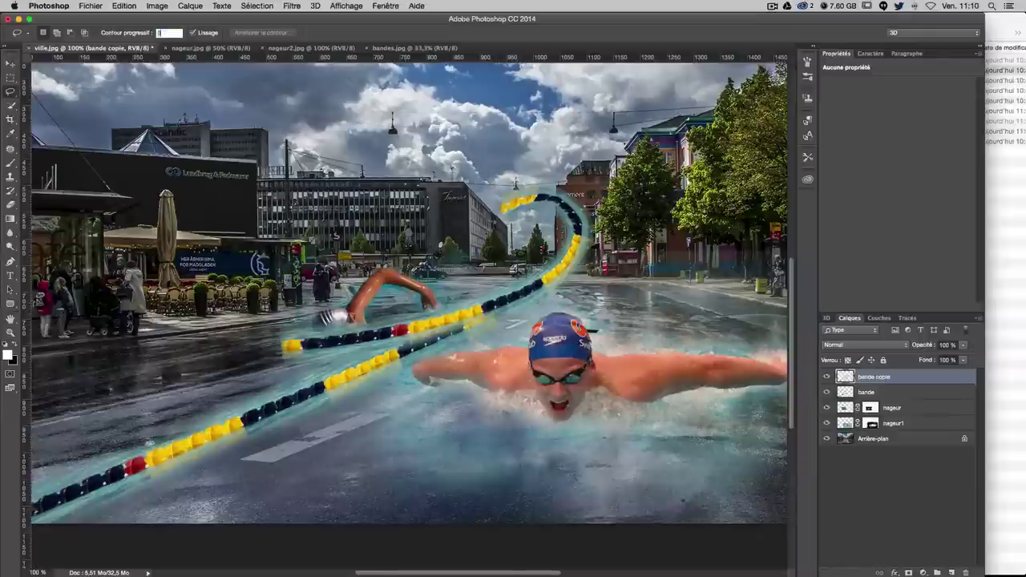
key("Return")
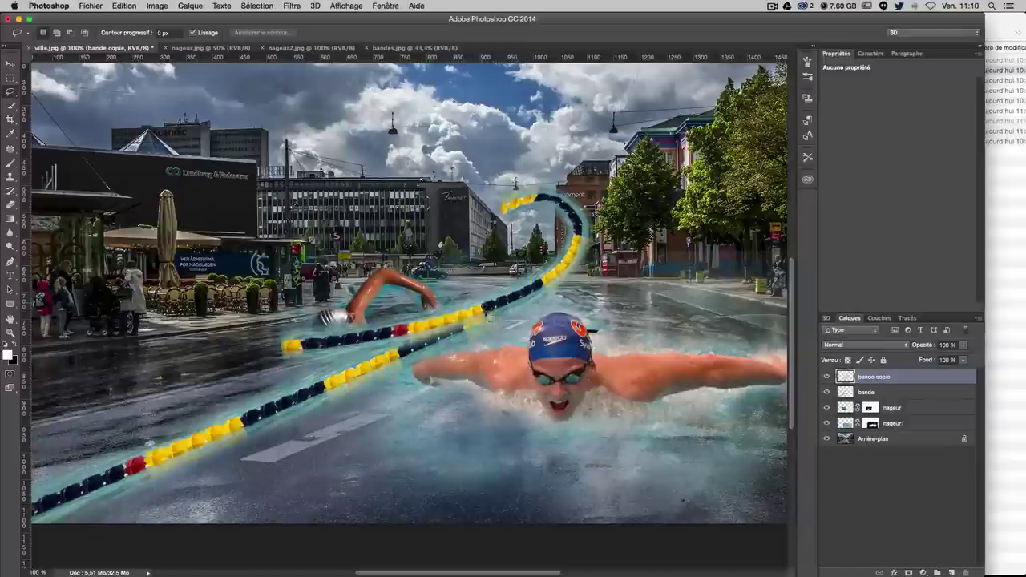
left_click_drag(352, 371, 433, 265)
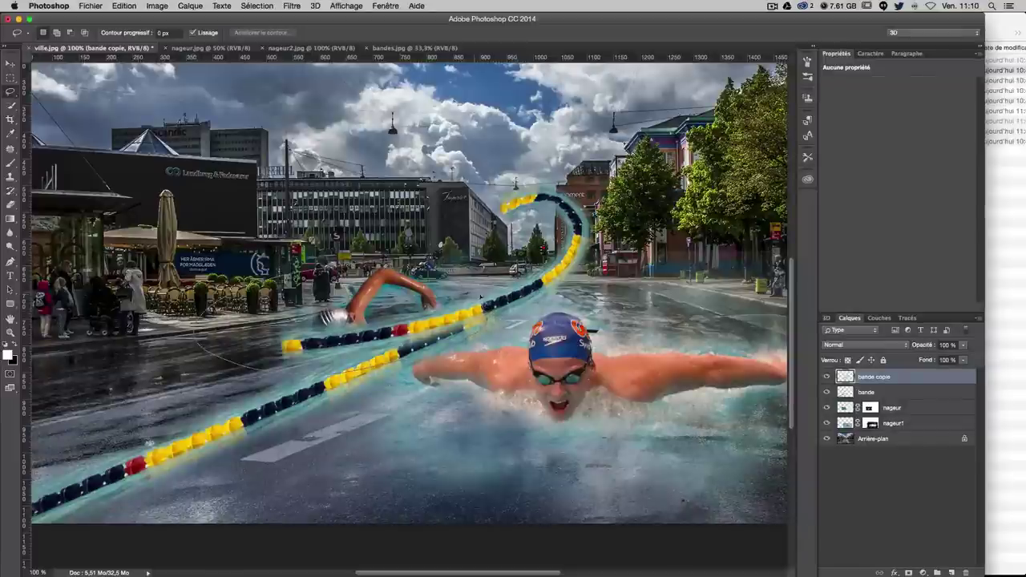
left_click_drag(481, 298, 485, 303)
key("Delete")
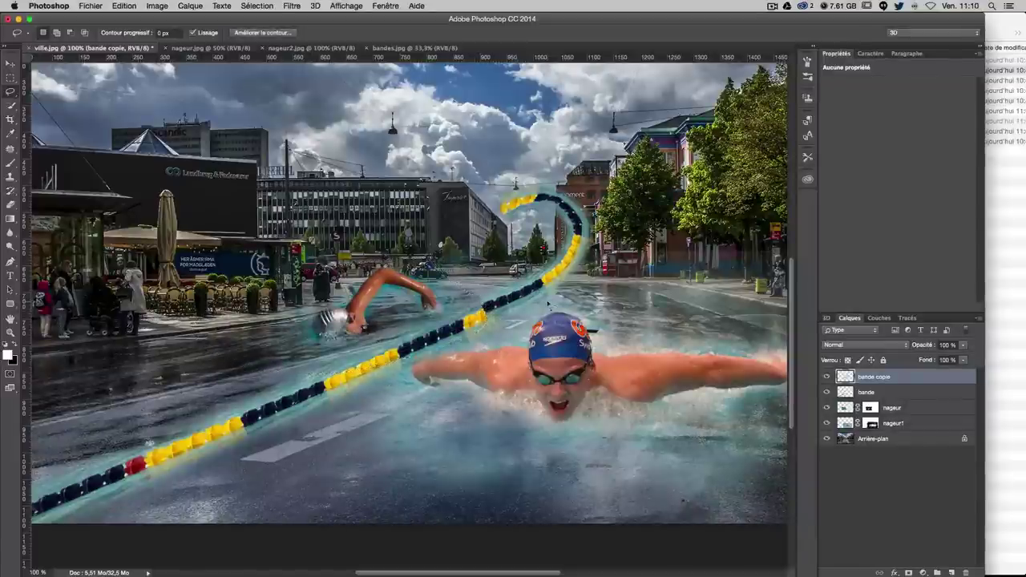
key("v")
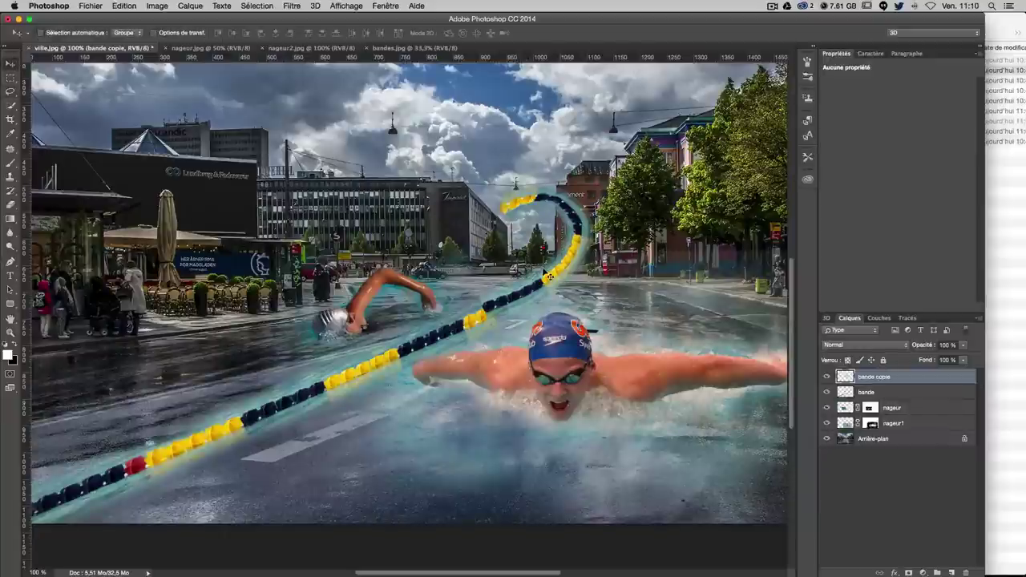
key("ctrl+t")
Step: Skew the rope's upper curl down and left with Free Transform to flatten it
left_click_drag(481, 196, 472, 240)
left_click_drag(602, 185, 617, 204)
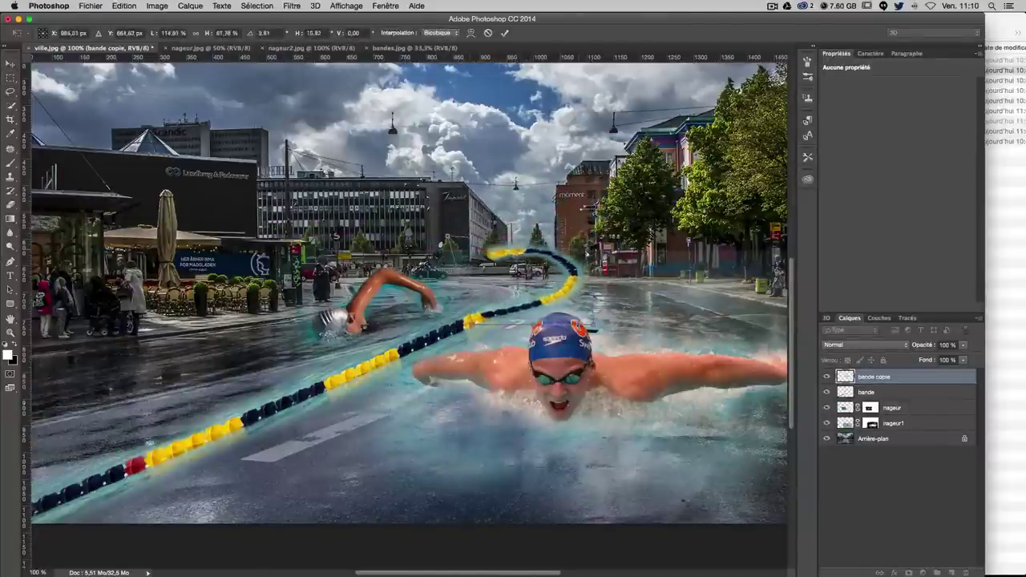
mouse_move(593, 240)
left_mouse_down()
mouse_move(453, 273)
mouse_move(370, 272)
left_mouse_up()
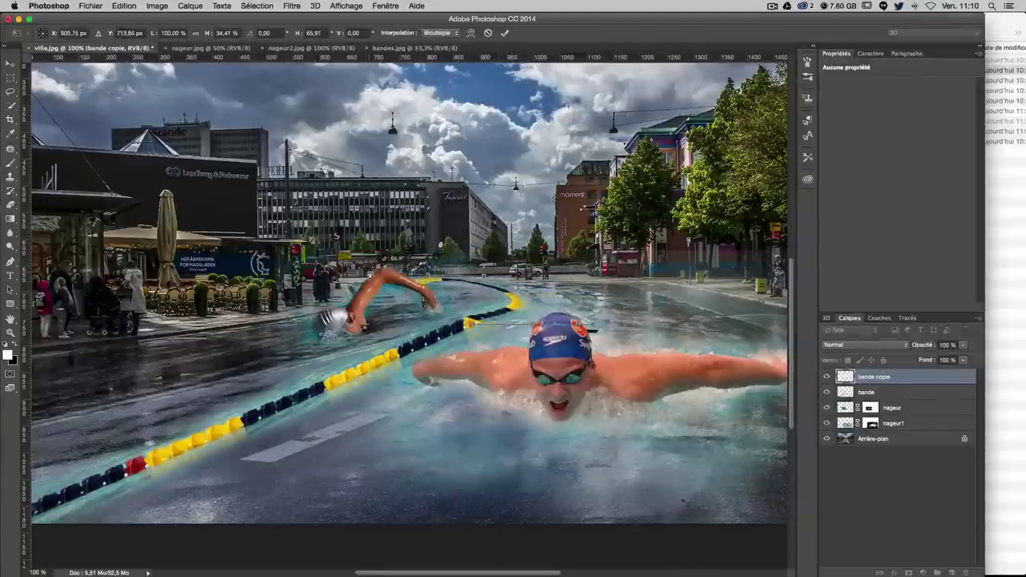
left_click_drag(370, 272, 385, 263)
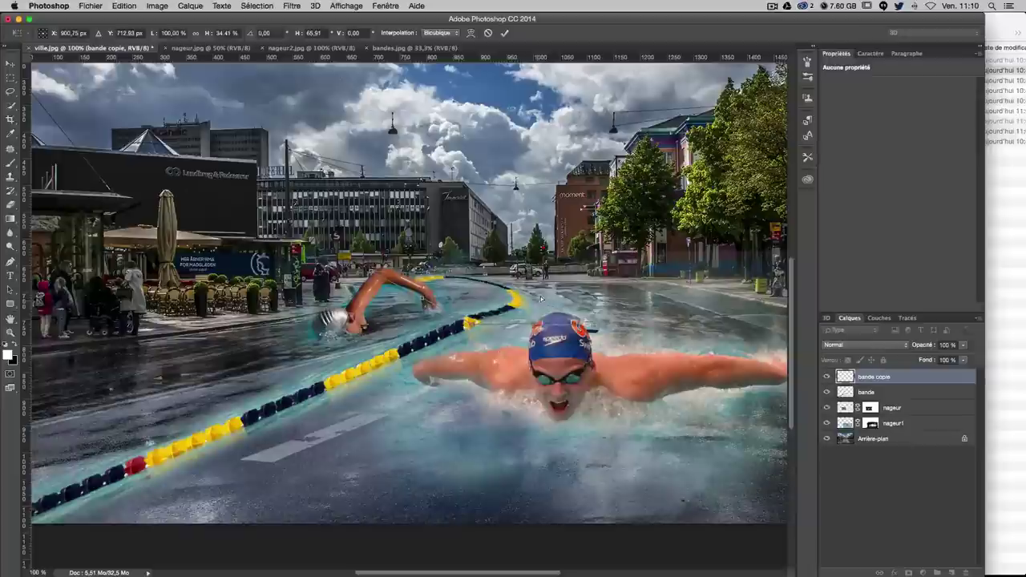
Step: Reshape and shorten the rope's top so it recedes along the road, then apply the transform
left_click_drag(541, 298, 521, 293)
left_click_drag(594, 316, 463, 341)
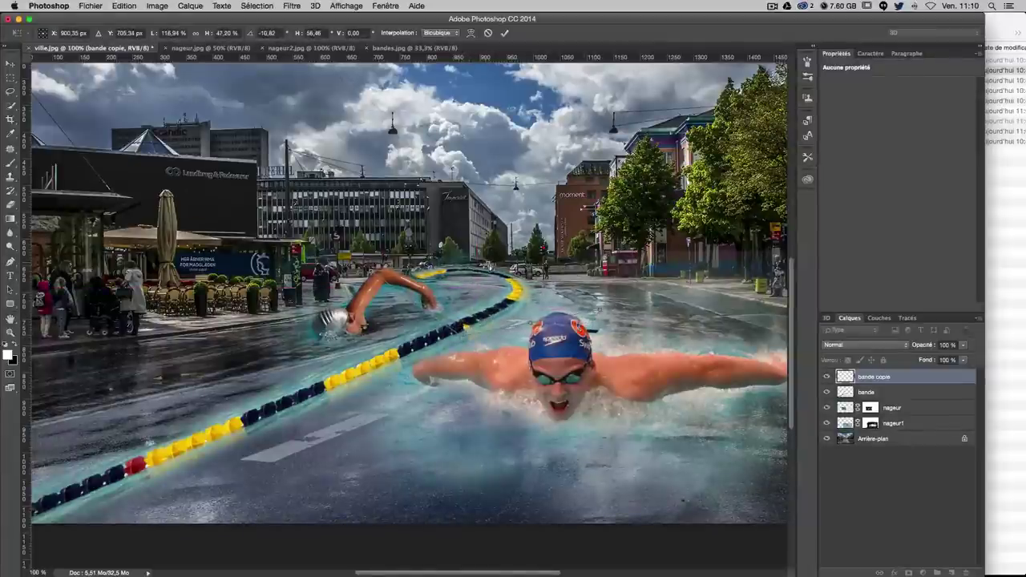
left_click_drag(517, 280, 479, 276)
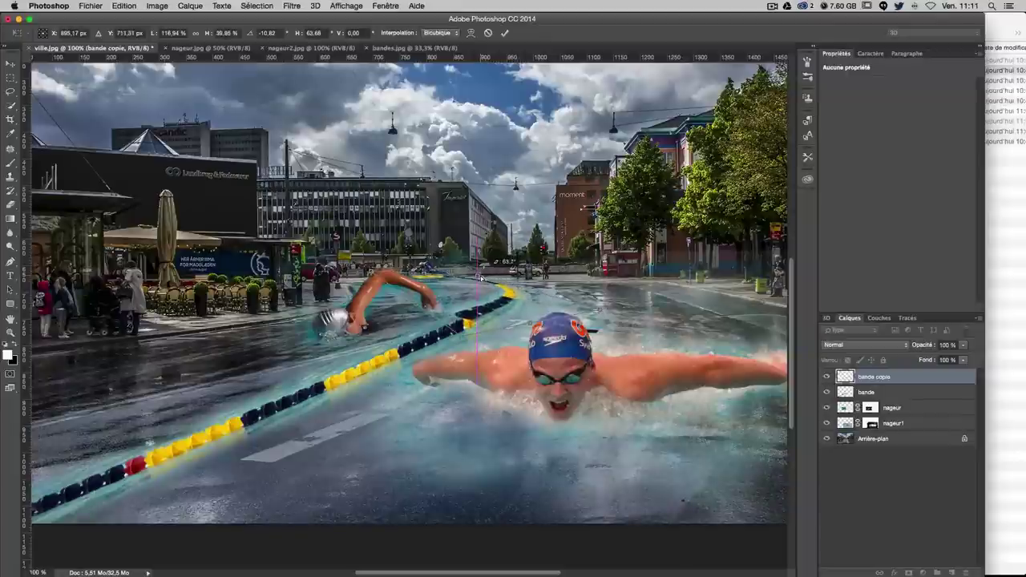
scroll(479, 276, "left", 5)
scroll(638, 267, "right", 2)
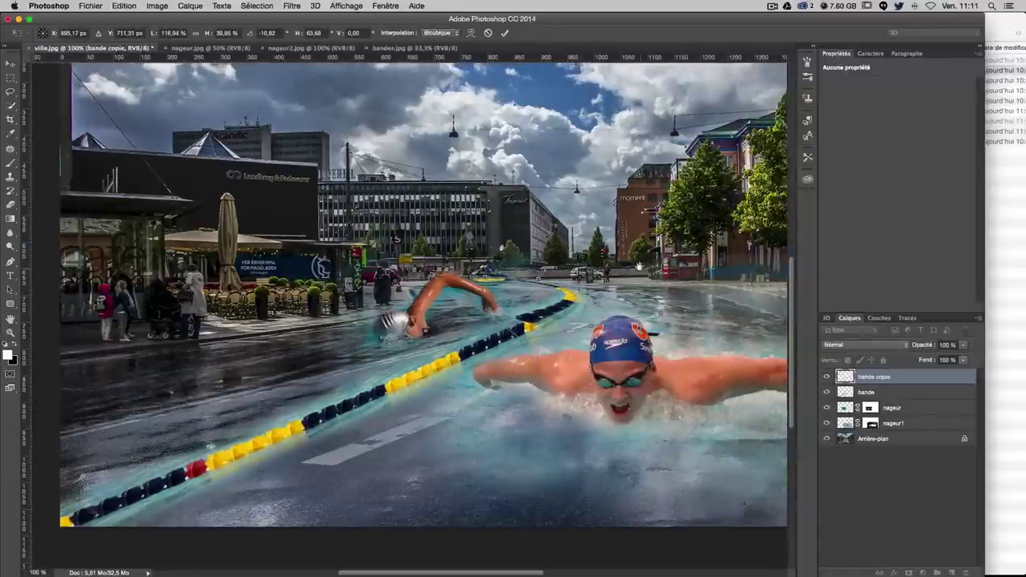
scroll(639, 267, "right", 1)
left_click_drag(541, 323, 571, 317)
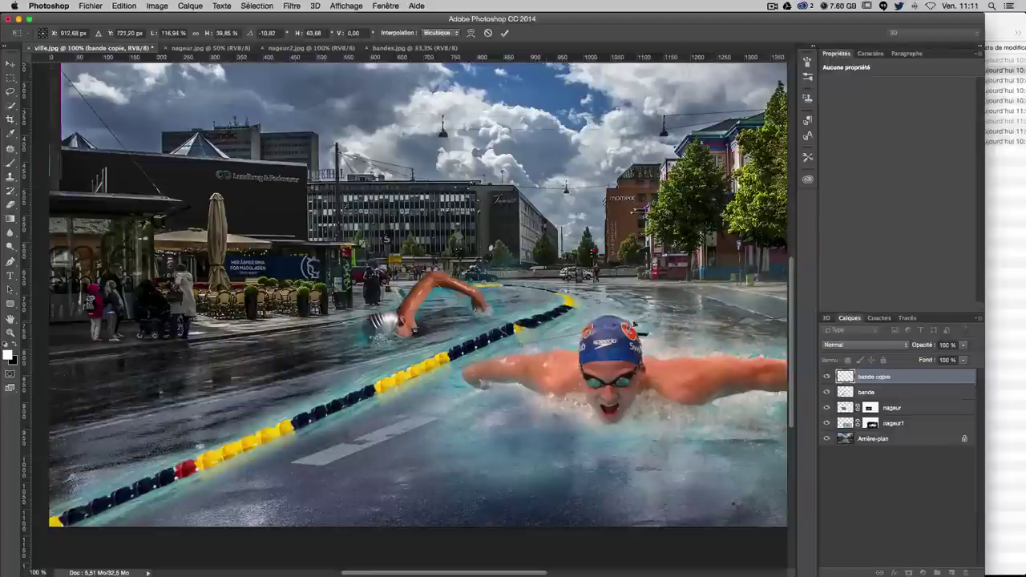
key("Return")
scroll(652, 278, "right", 1)
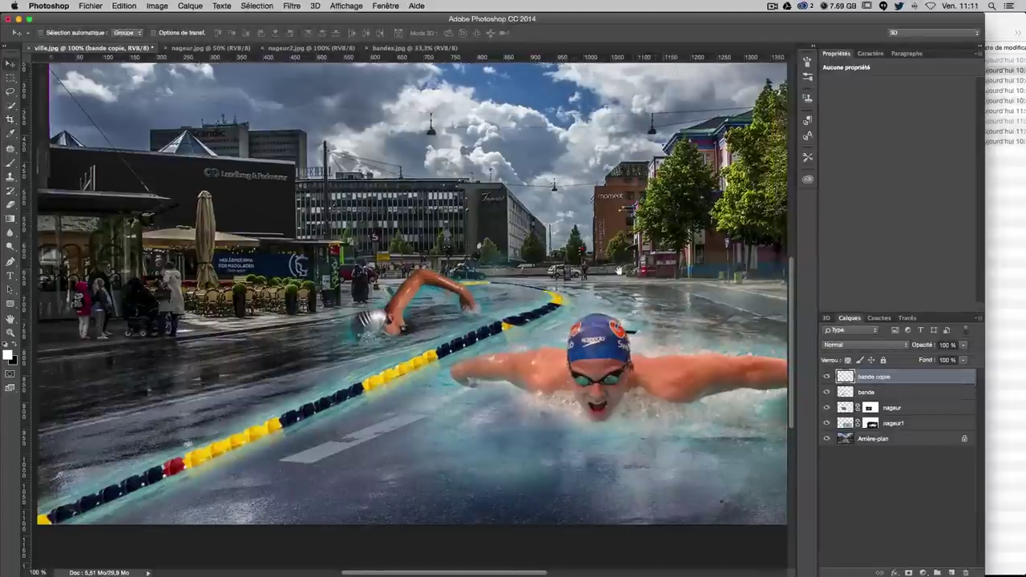
scroll(616, 273, "right", 2)
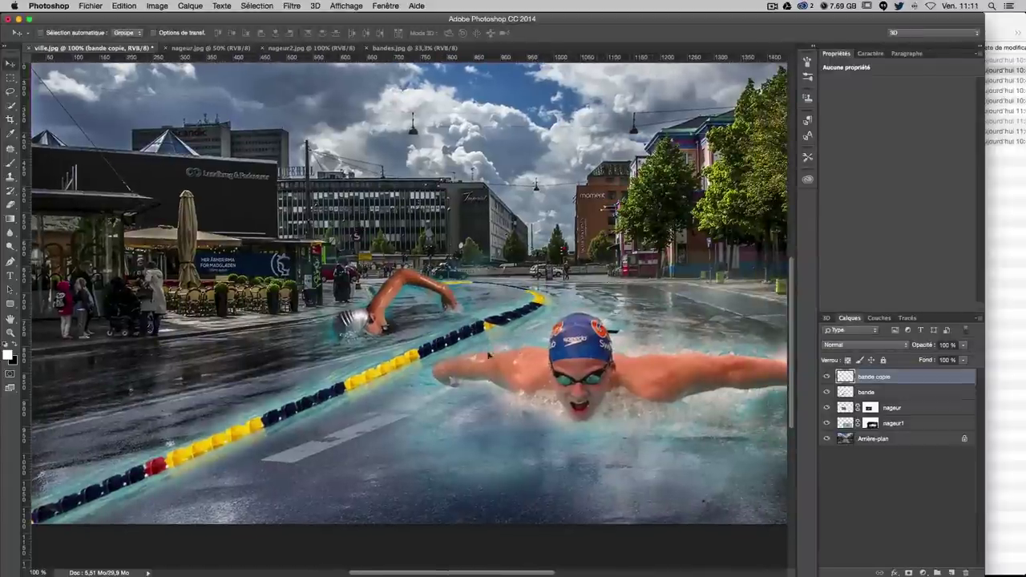
Step: Add a layer mask to the lower bande rope layer
left_click(827, 392)
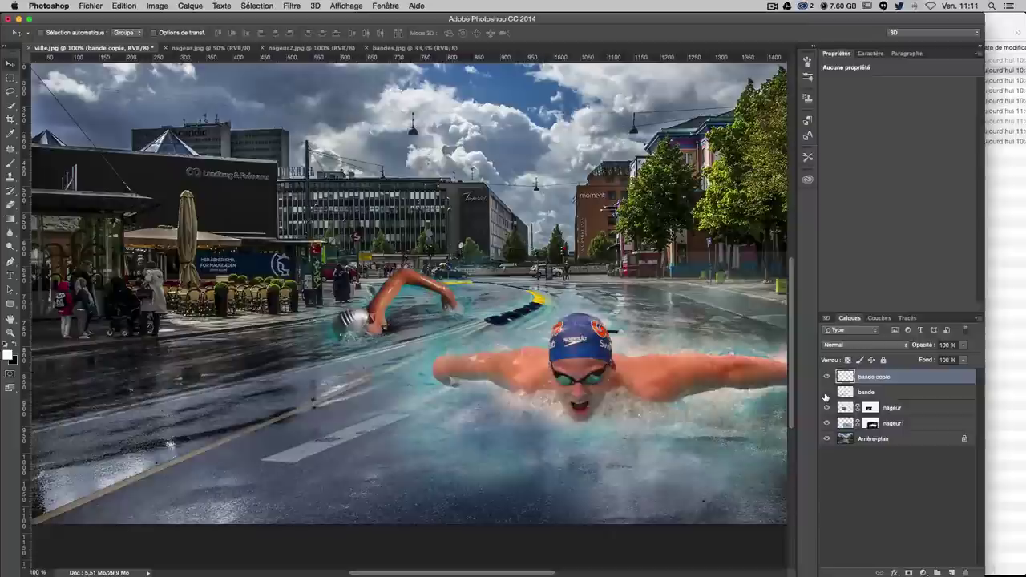
left_click(848, 393)
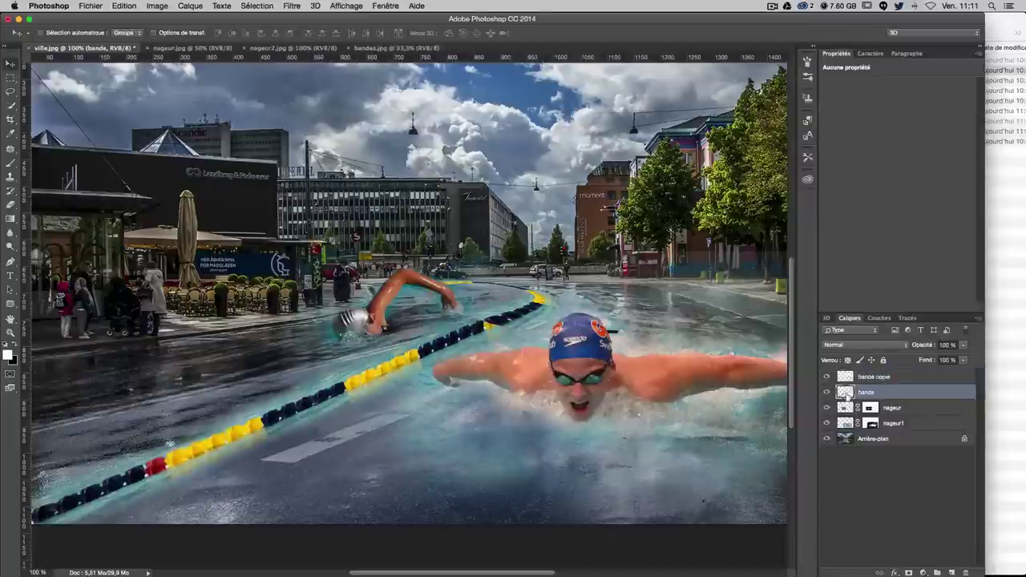
left_click(908, 573)
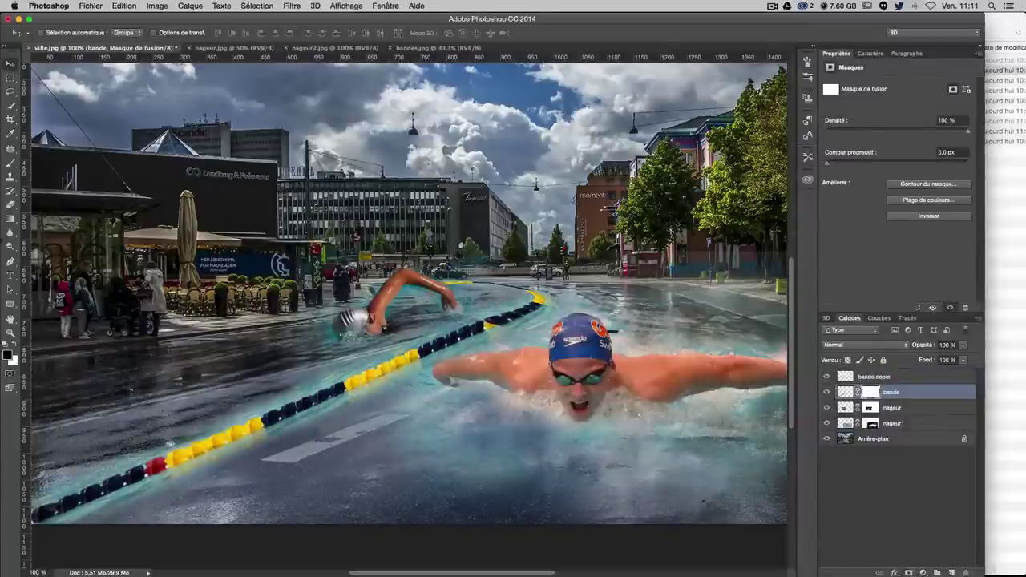
Step: Switch to a smaller brush and give the bande copie layer a filled white layer mask
left_click(10, 163)
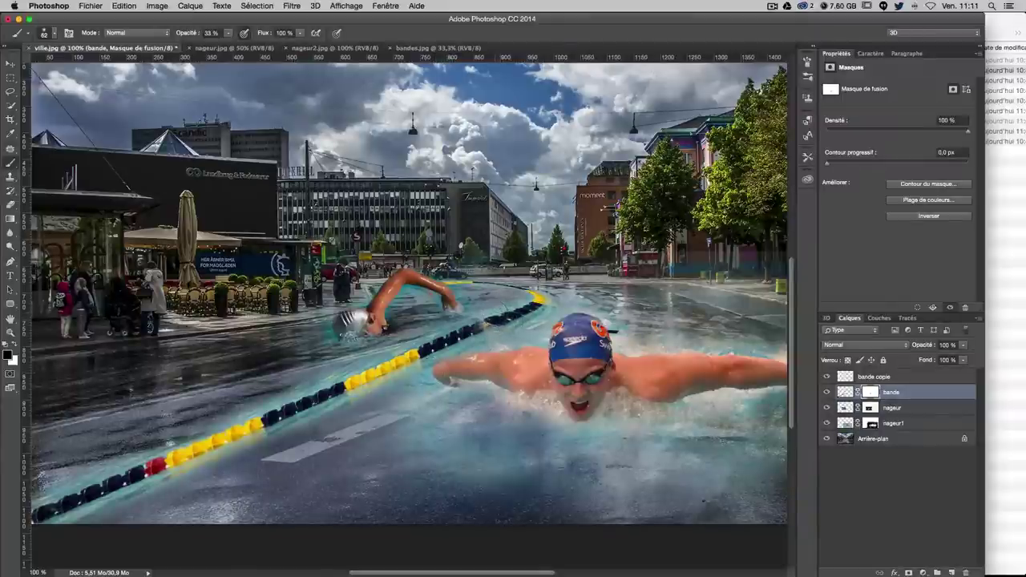
left_click_drag(518, 319, 505, 319)
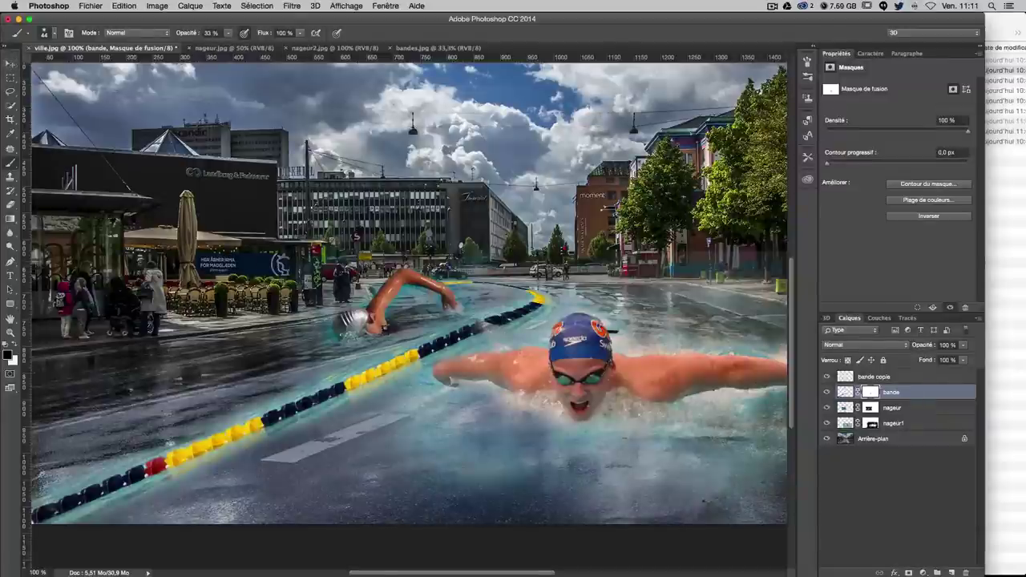
left_click(848, 377)
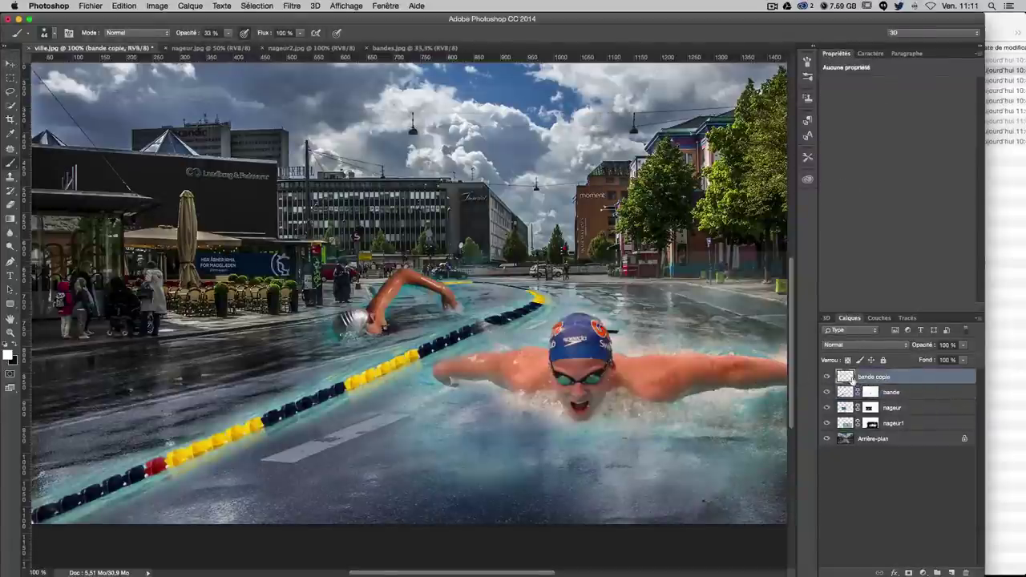
left_click(909, 572)
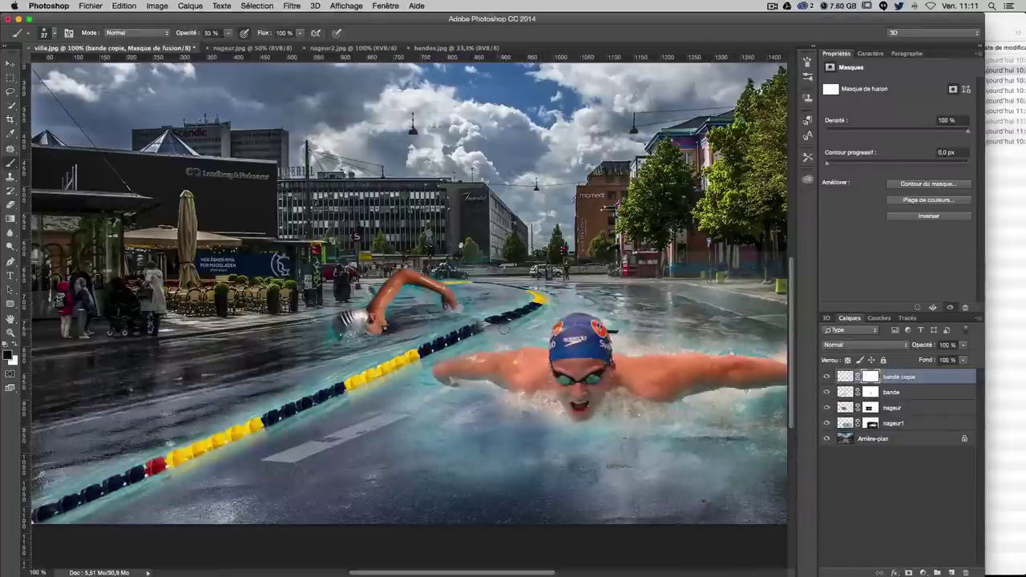
key("alt+BackSpace")
left_click(844, 391)
Step: Enlarge the bande lane rope slightly and rotate it a little with Free Transform
key("ctrl+t")
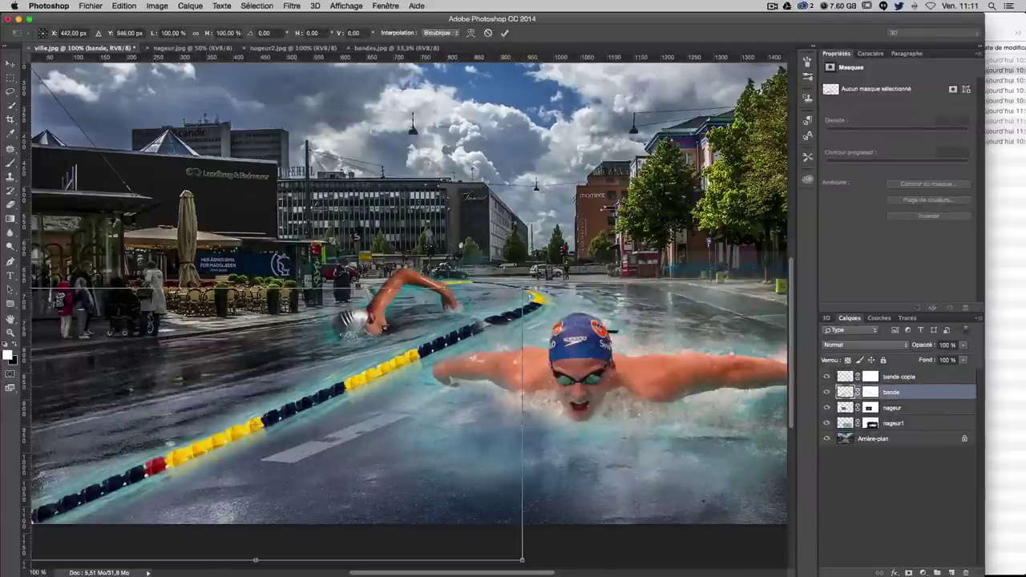
left_click_drag(525, 292, 542, 285)
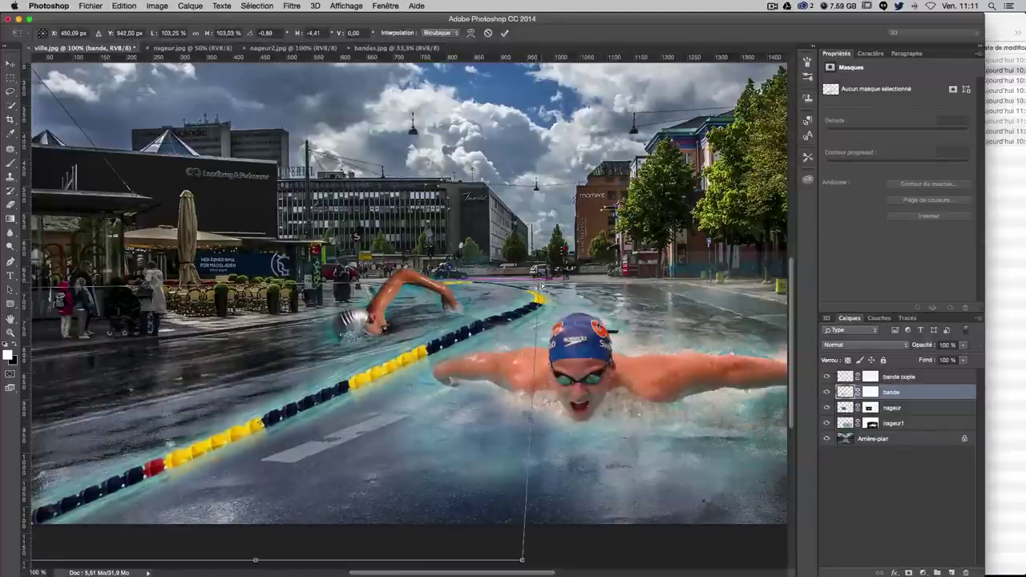
key("Return")
key("b")
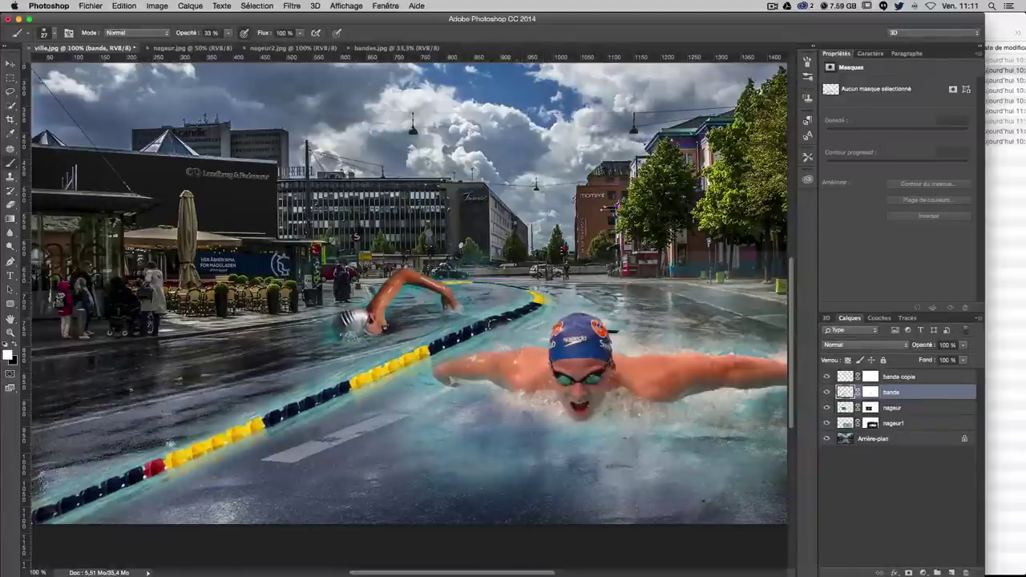
Step: Review the whole composite, then reselect the bande layer with the Move tool active
key("super+minus")
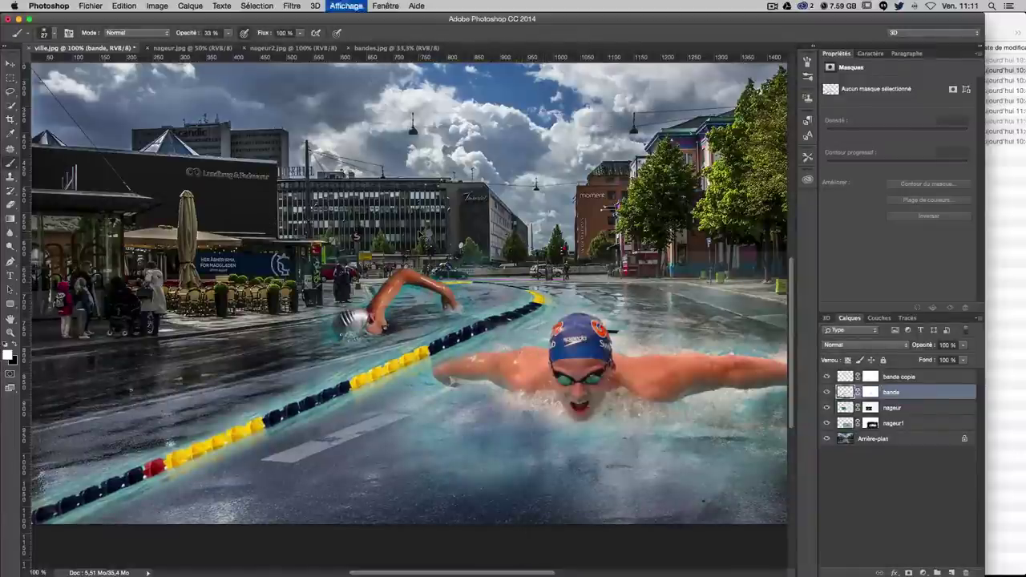
key("super+plus")
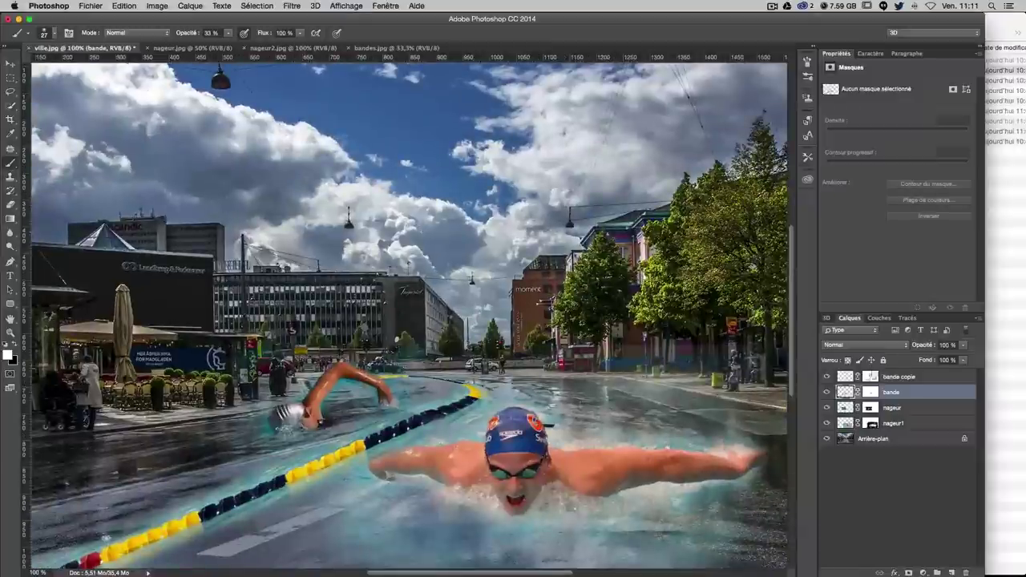
left_click(870, 376)
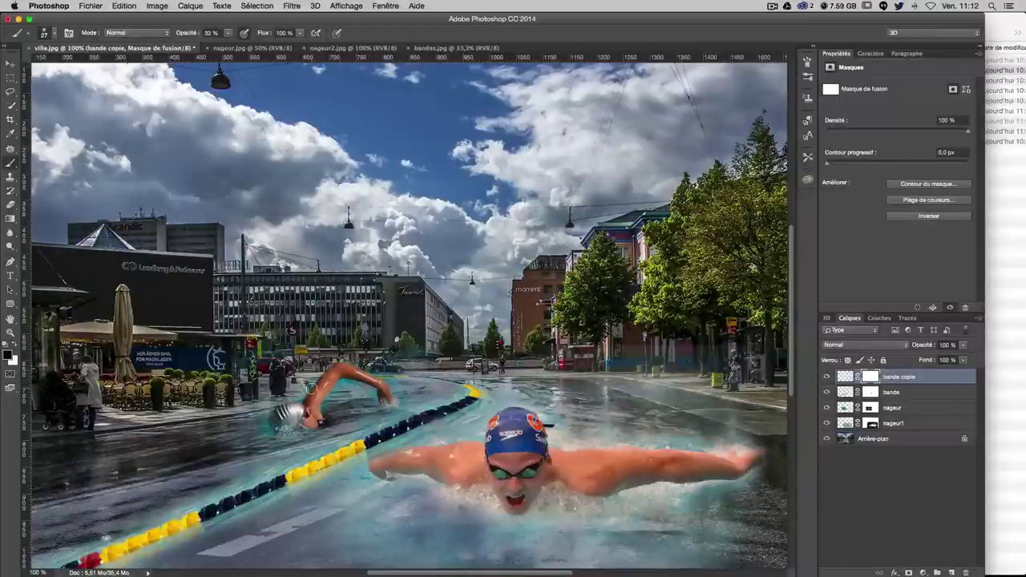
scroll(431, 367, "down", 5)
scroll(431, 367, "left", 2)
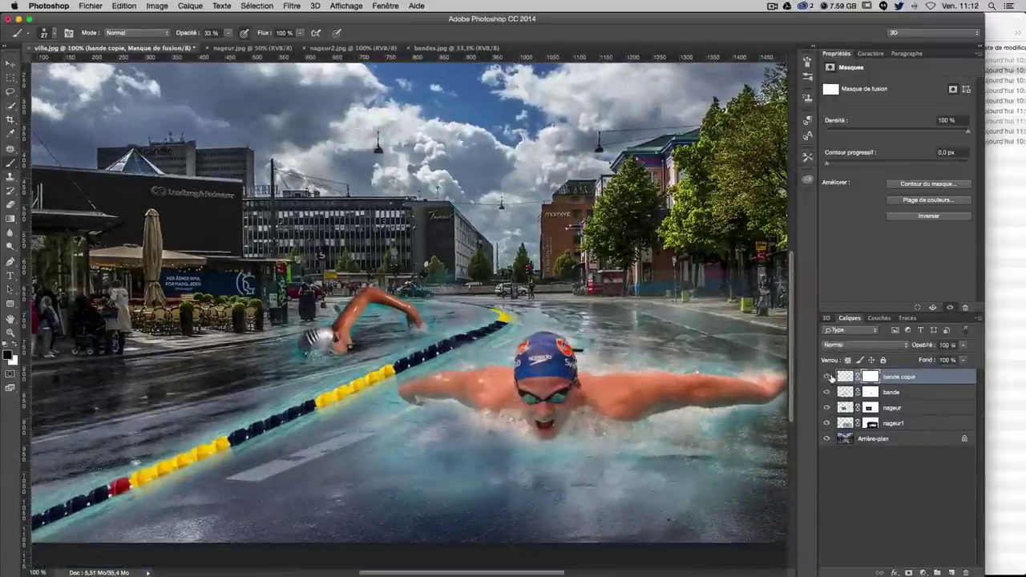
key("ctrl+minus")
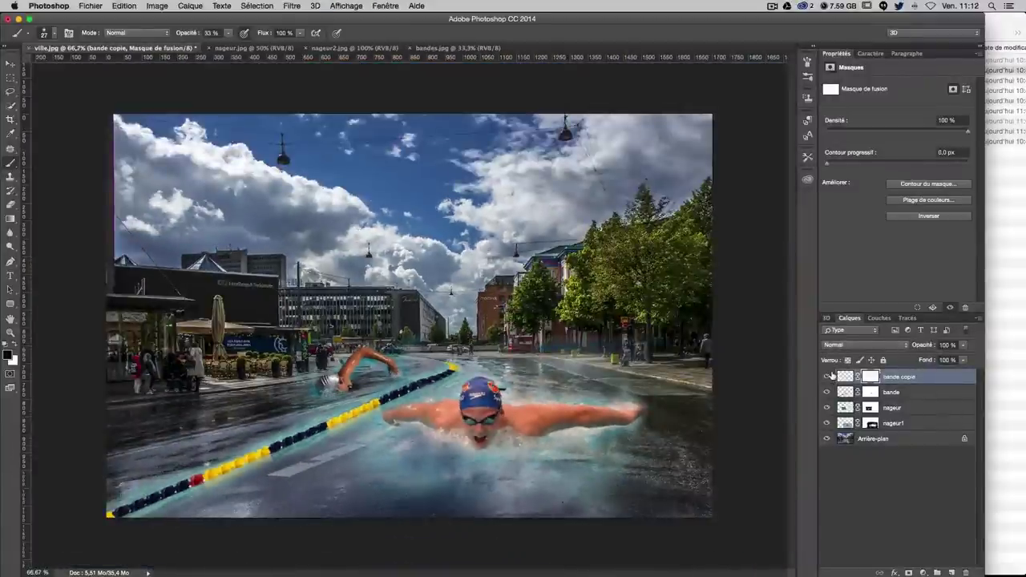
key("ctrl+plus")
scroll(567, 288, "down", 5)
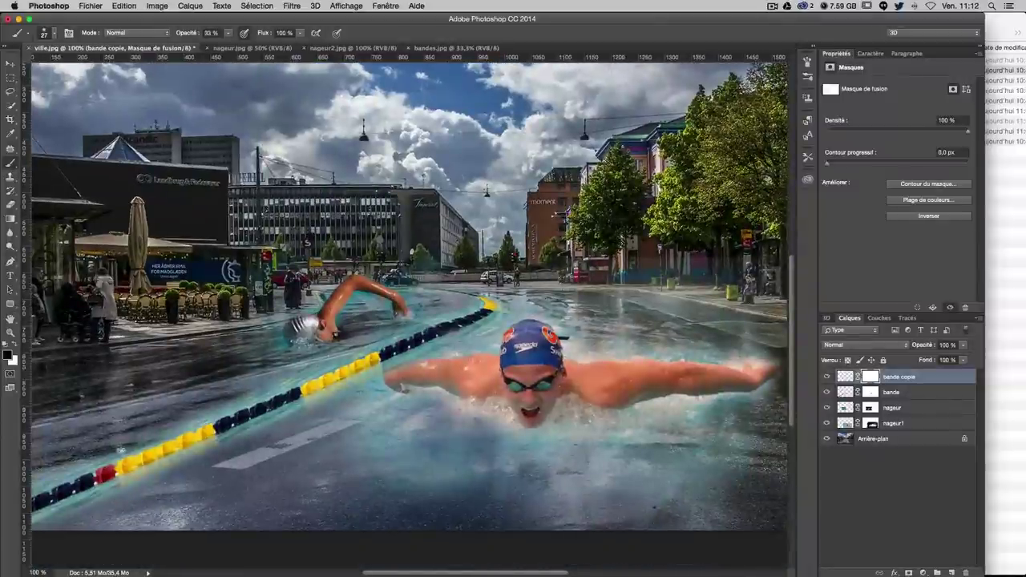
left_click(10, 64)
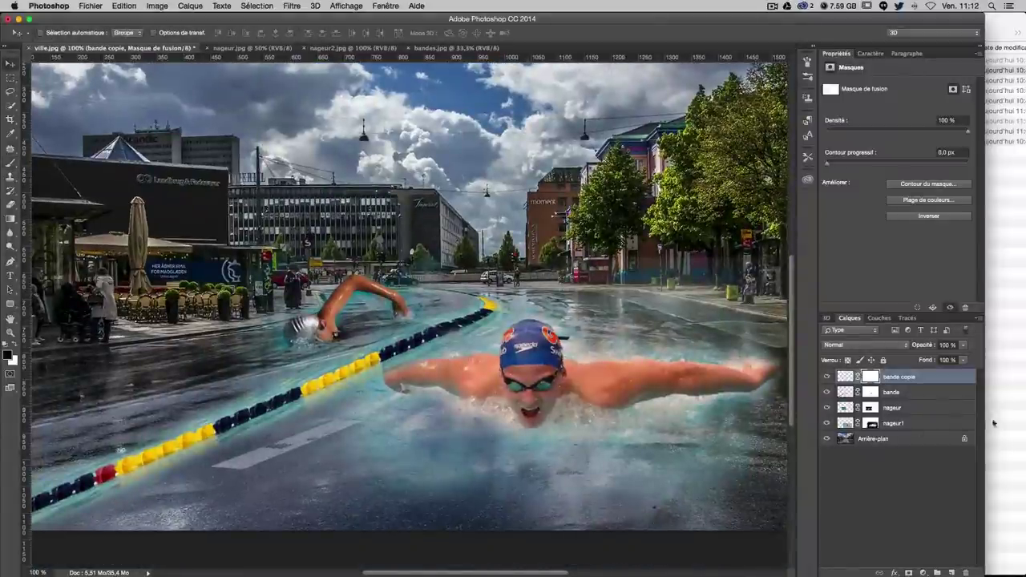
left_click(893, 393)
Step: Squash, widen and rotate the bande lane rope with Free Transform across the foreground road
key("ctrl+t")
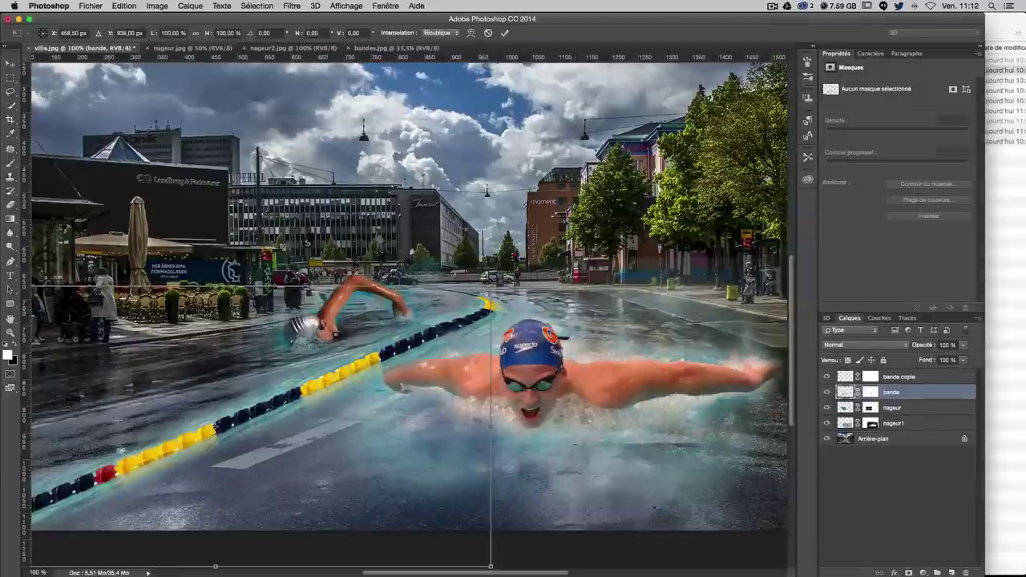
mouse_move(216, 286)
left_mouse_down()
mouse_move(451, 296)
mouse_move(484, 283)
mouse_move(295, 412)
left_mouse_up()
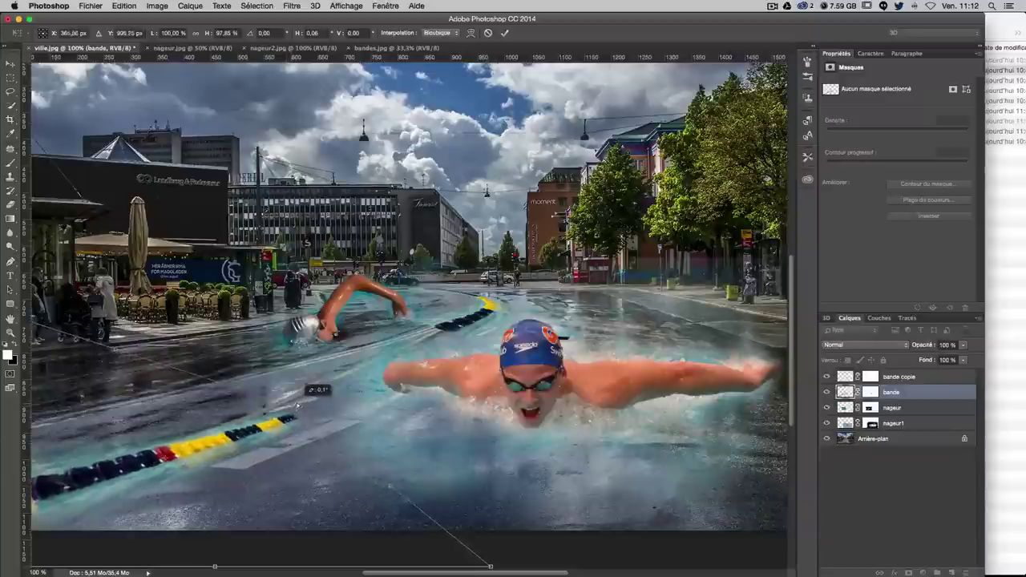
mouse_move(295, 411)
left_mouse_down()
mouse_move(331, 346)
mouse_move(356, 388)
left_mouse_up()
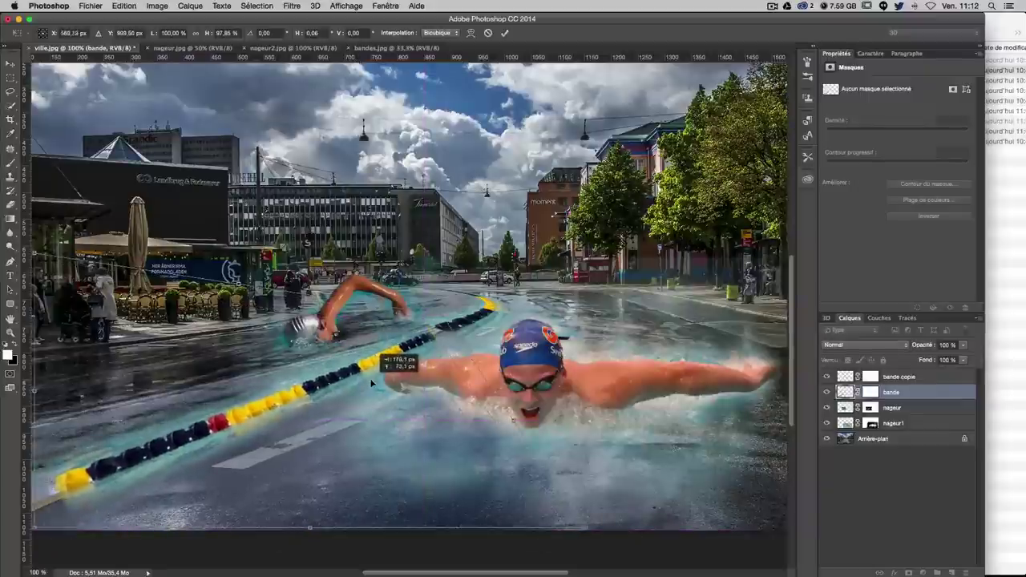
left_click_drag(355, 388, 372, 383)
left_click_drag(589, 529, 698, 479)
left_click_drag(301, 482, 382, 426)
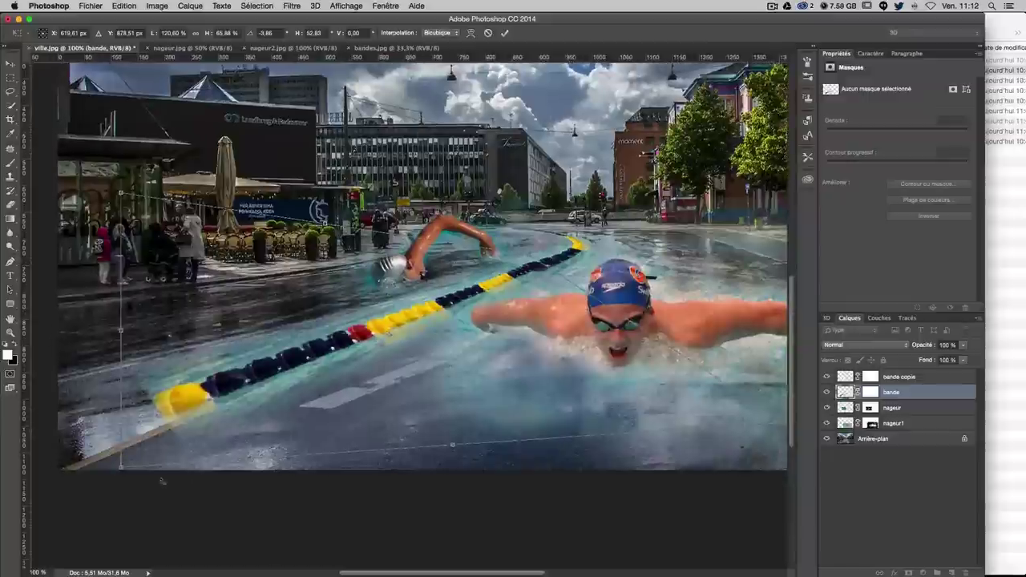
mouse_move(352, 385)
left_mouse_down()
mouse_move(332, 399)
mouse_move(340, 392)
left_mouse_up()
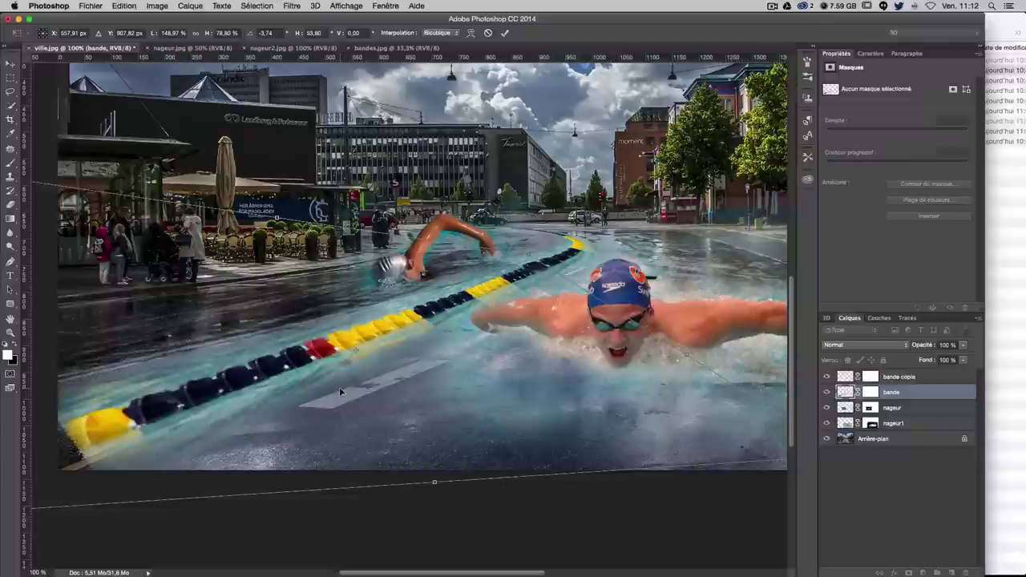
Step: Fine-tune the rope's position and tilt, nudge it up one pixel, and apply the transform
scroll(340, 392, "down", 2)
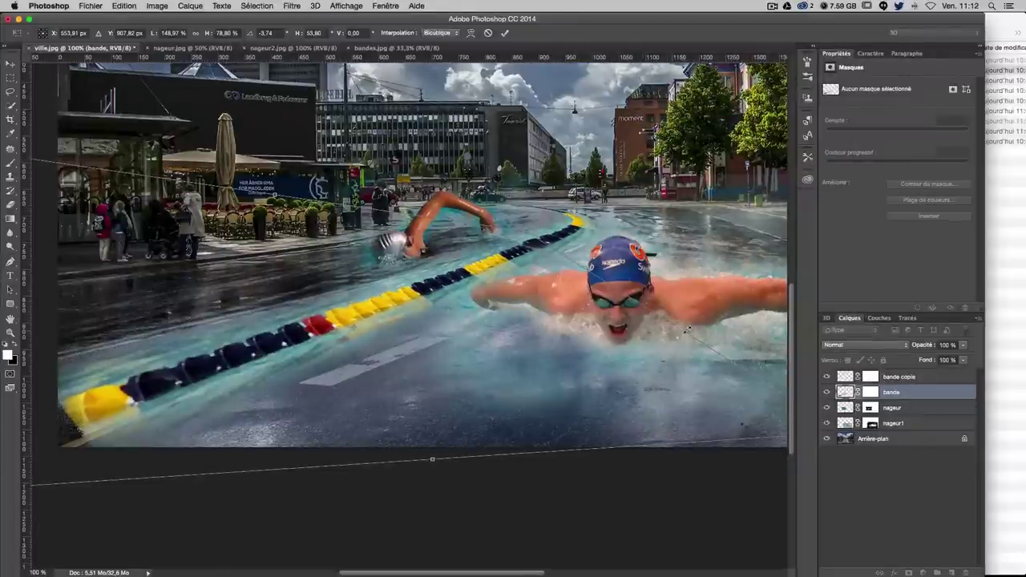
left_click_drag(687, 329, 705, 303)
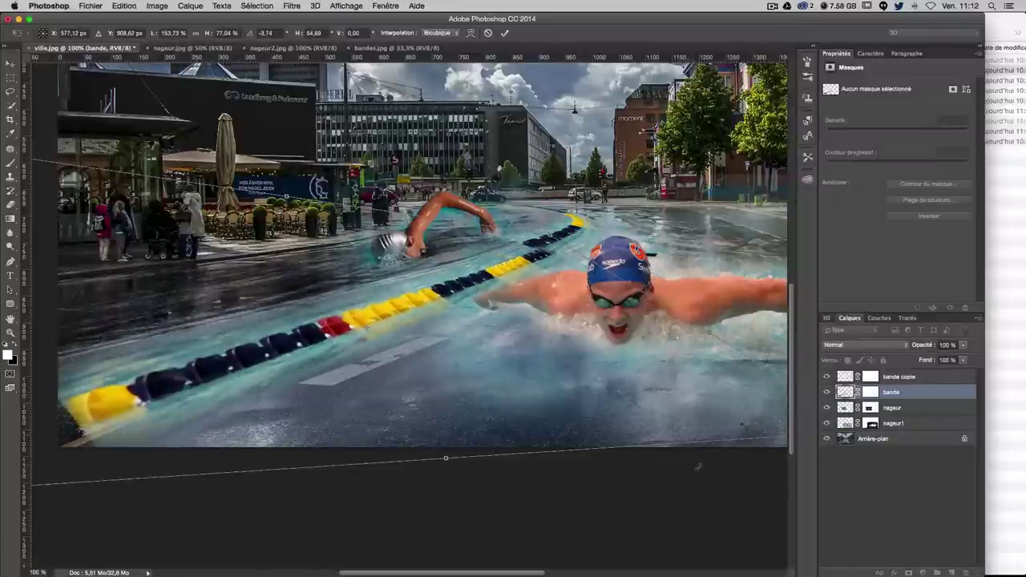
left_click_drag(697, 465, 703, 454)
left_click_drag(517, 303, 492, 310)
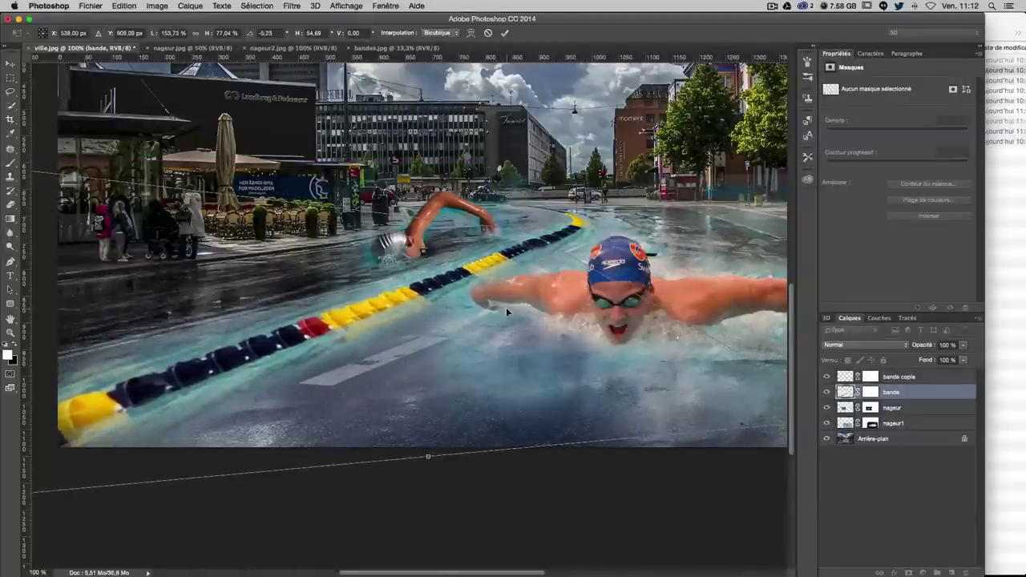
key("Up")
left_click_drag(268, 388, 365, 375)
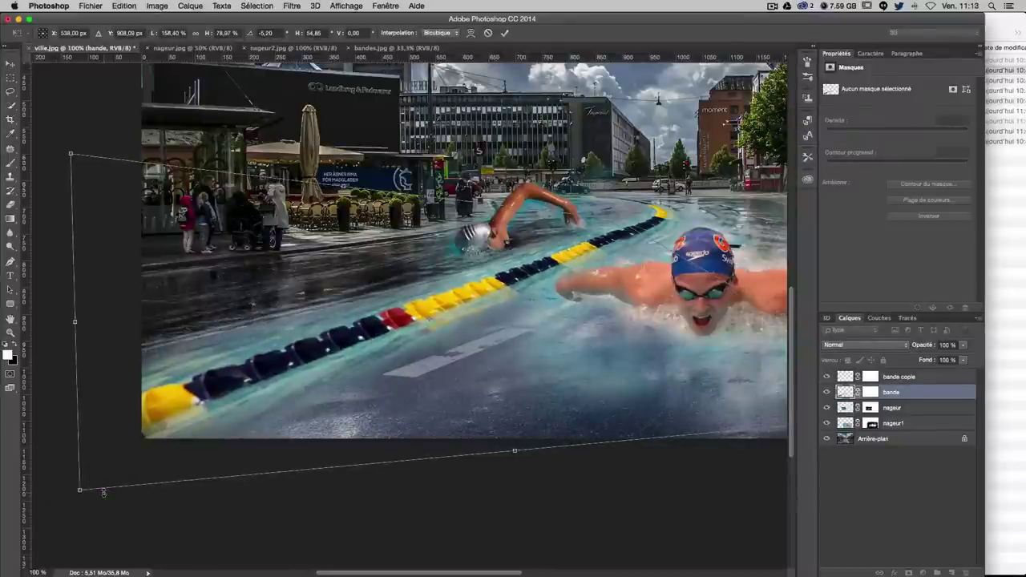
key("Return")
key("super+minus")
key("super+minus")
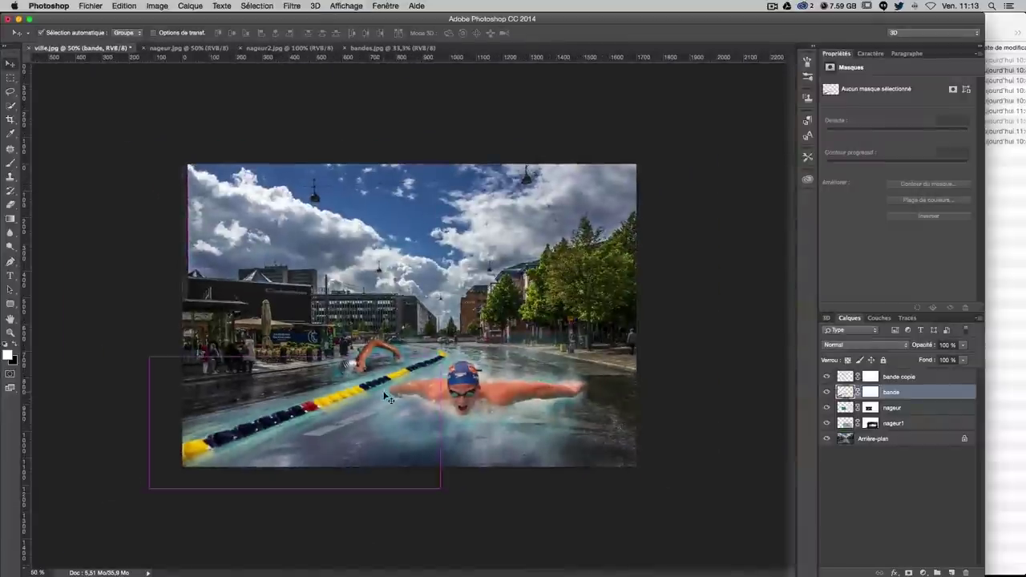
Step: Select both bande and bande copie and merge them with Fusionner les calques
key("super+plus")
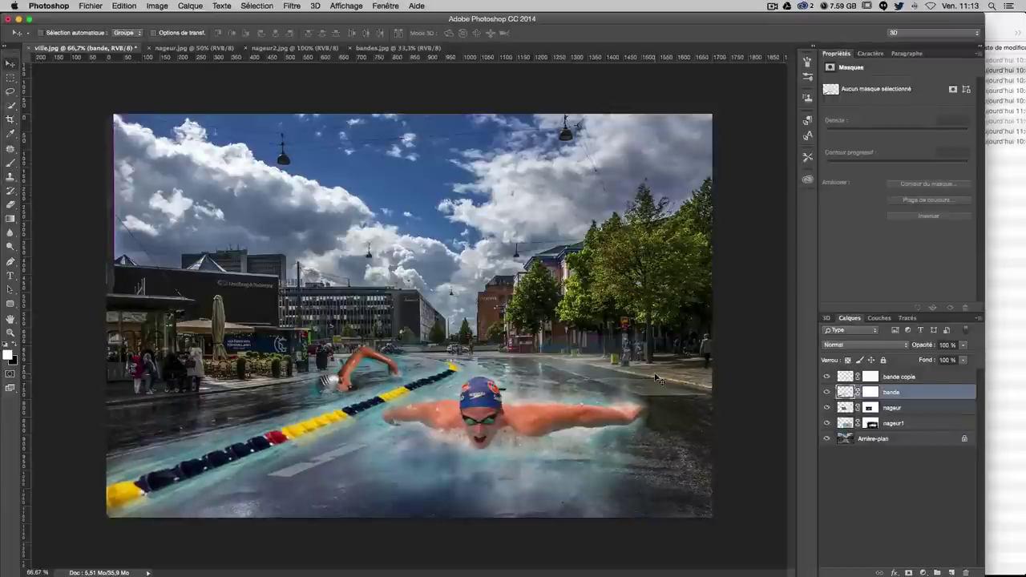
left_click(919, 377, "shift")
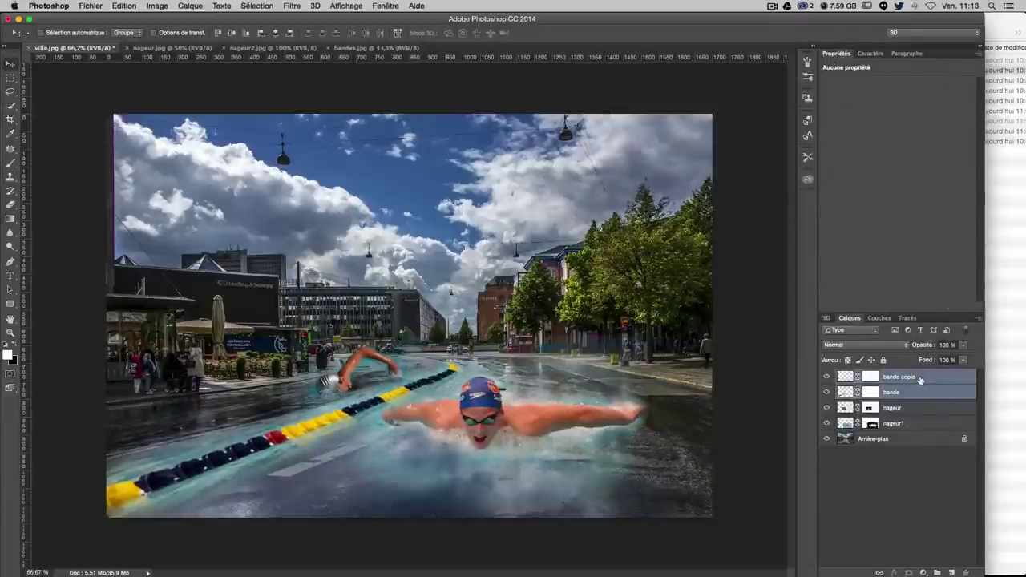
right_click(916, 393)
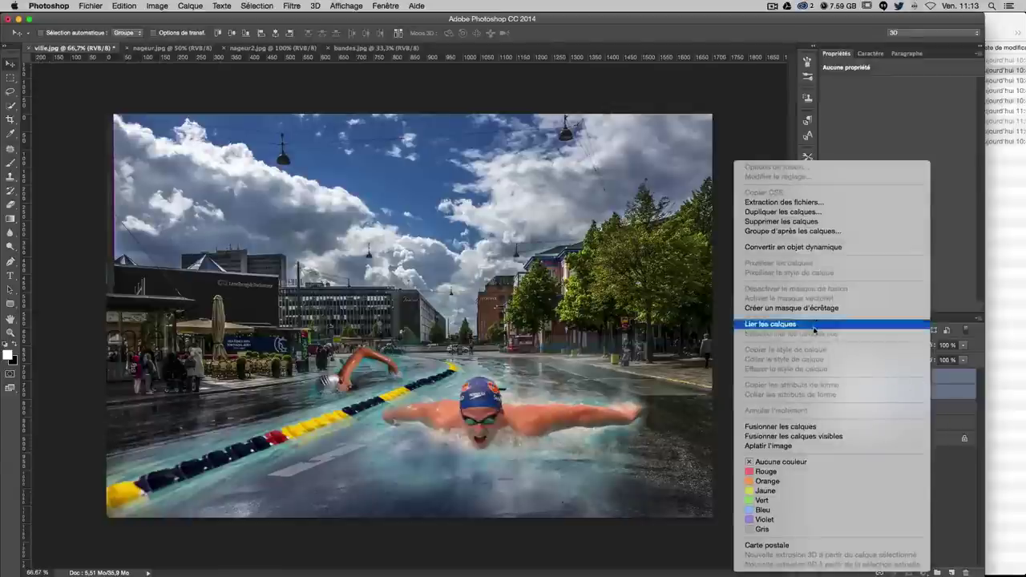
left_click(804, 427)
Step: Zoom in on the merged rope layer and add a layer mask to it for brush painting
key("super+plus")
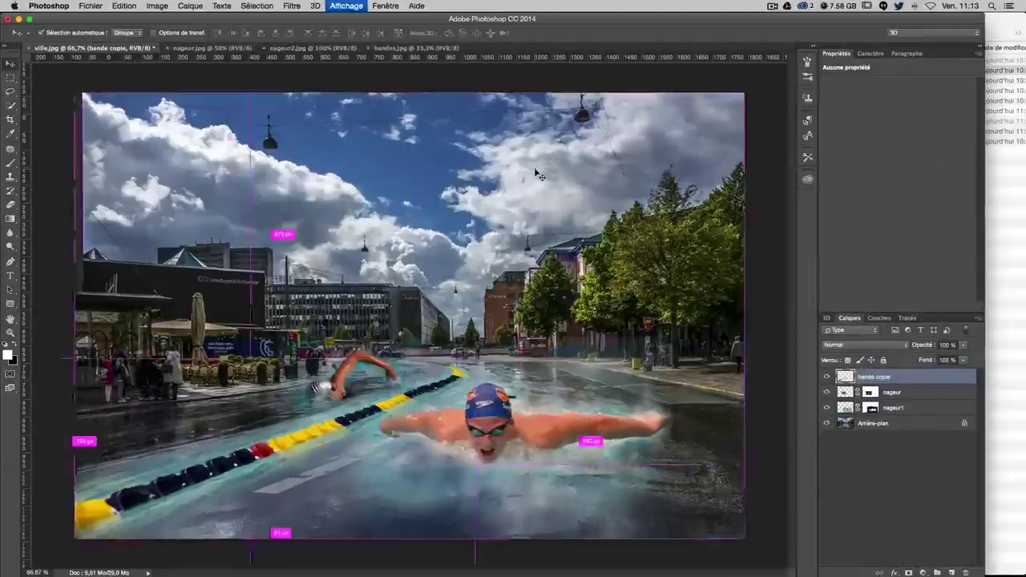
key("super+plus")
scroll(538, 175, "down", 5)
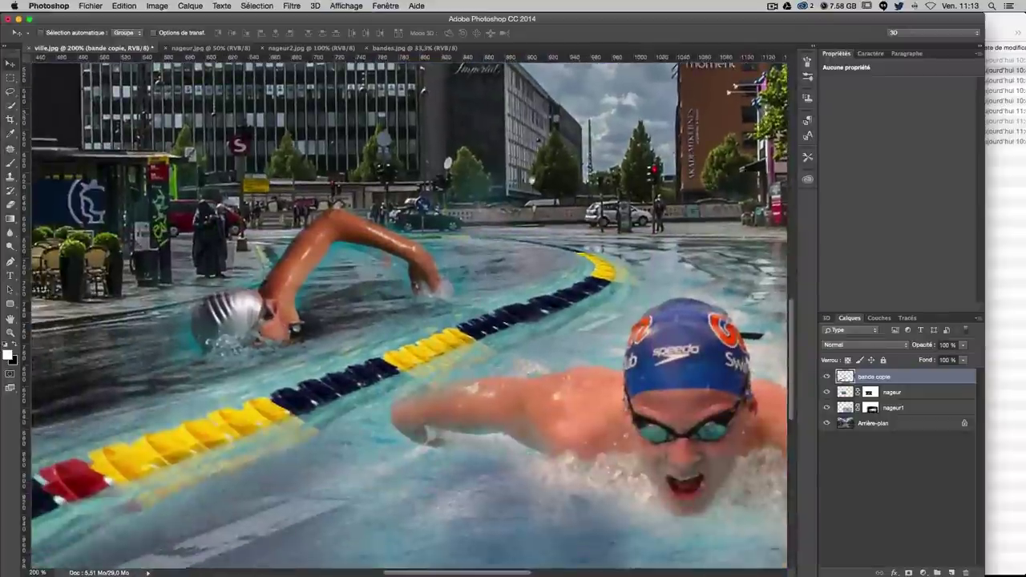
scroll(439, 358, "down", 1)
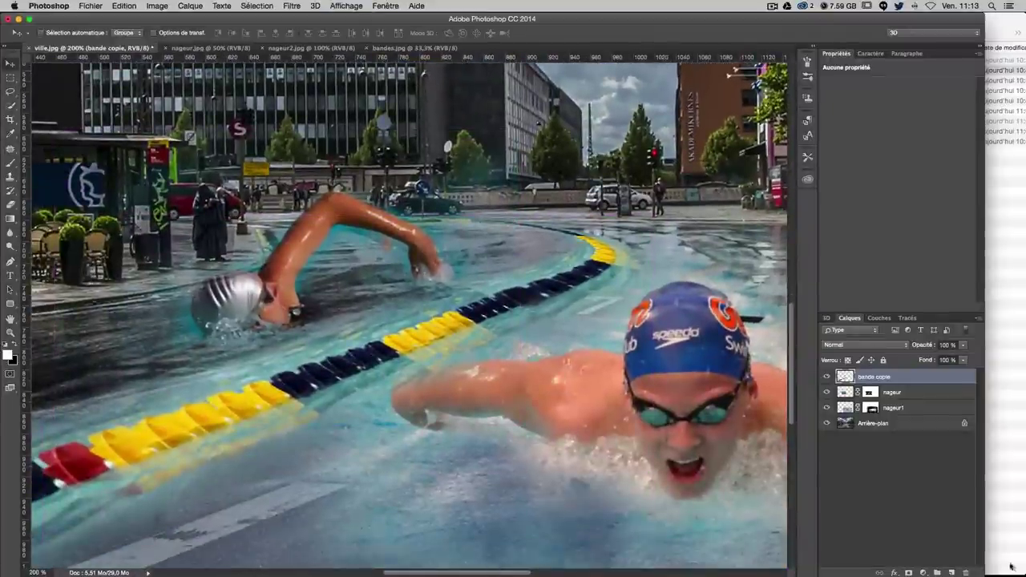
left_click(908, 572)
scroll(553, 361, "down", 5)
scroll(553, 361, "left", 5)
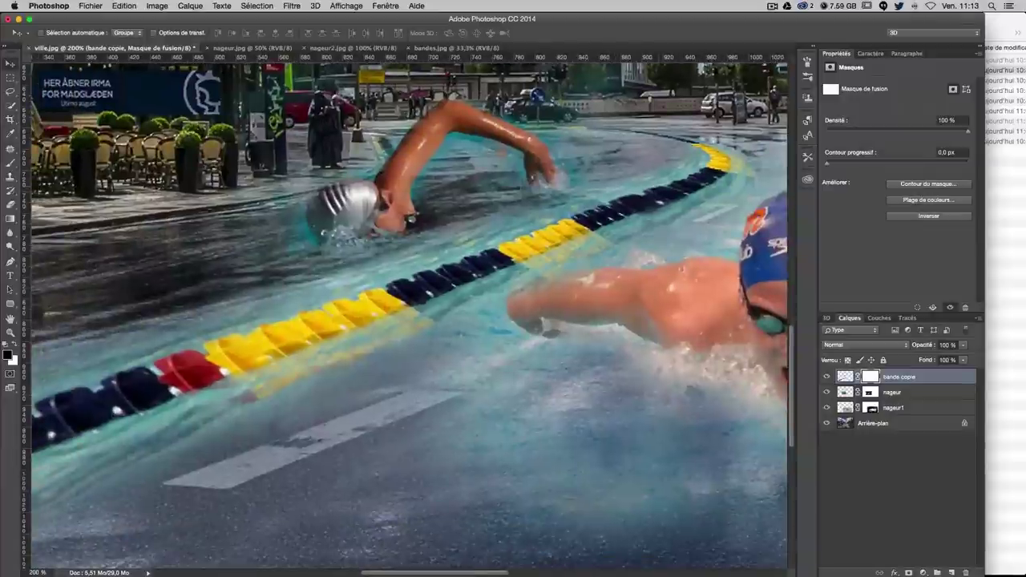
left_click(9, 164)
Step: Paint the mask to fade the teal water into the road around the stripe and buoys
left_click_drag(340, 377, 549, 308)
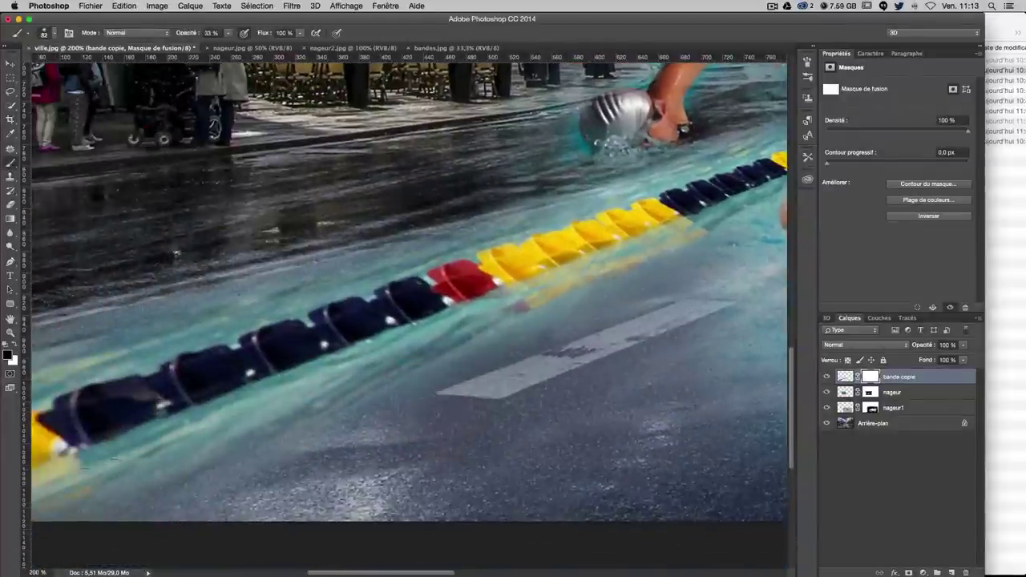
left_click_drag(384, 384, 489, 336)
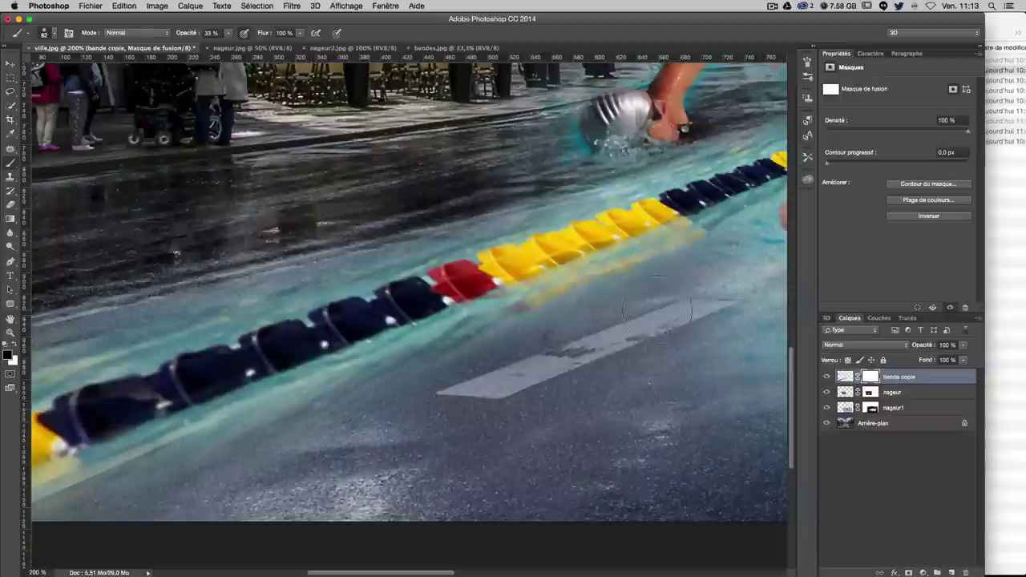
mouse_move(602, 320)
left_mouse_down()
mouse_move(588, 293)
mouse_move(484, 329)
left_mouse_up()
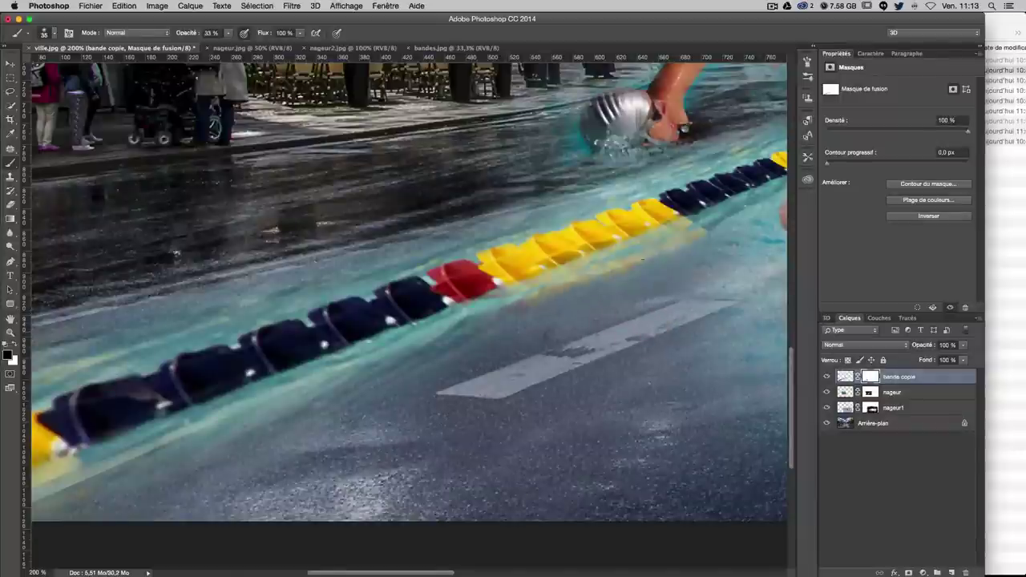
scroll(579, 297, "right", 10)
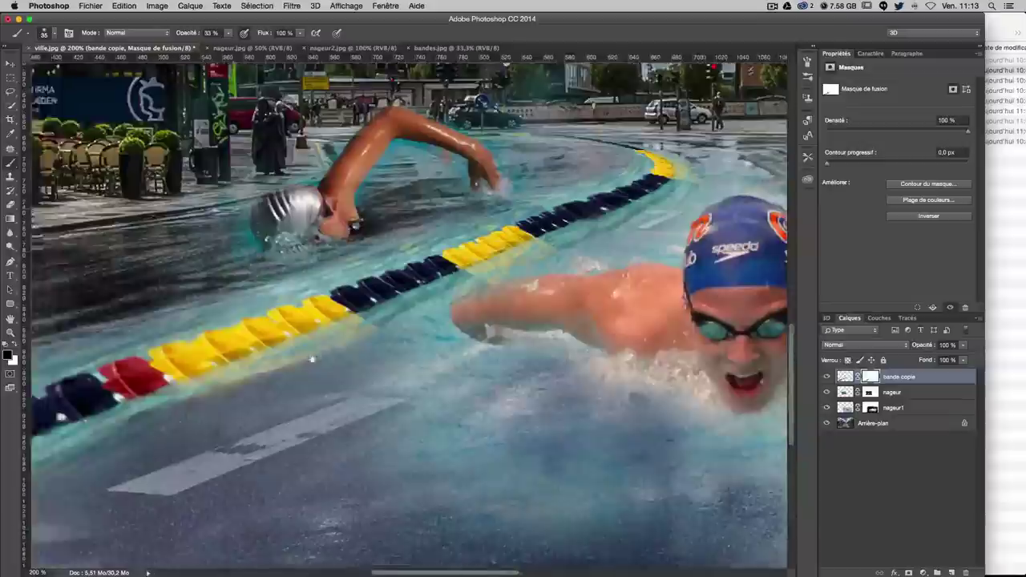
scroll(480, 297, "right", 2)
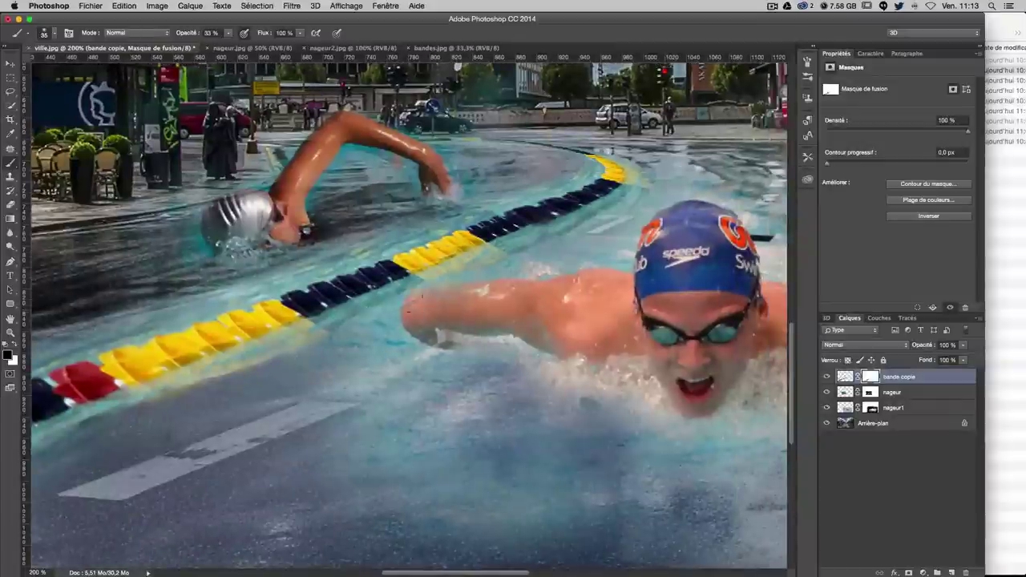
left_click_drag(213, 367, 210, 377)
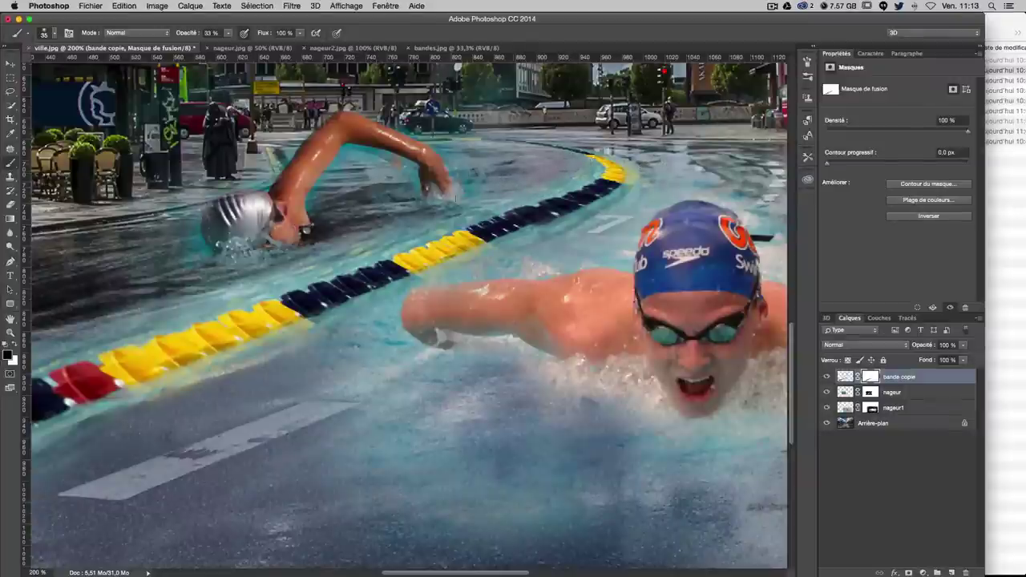
scroll(459, 194, "left", 3)
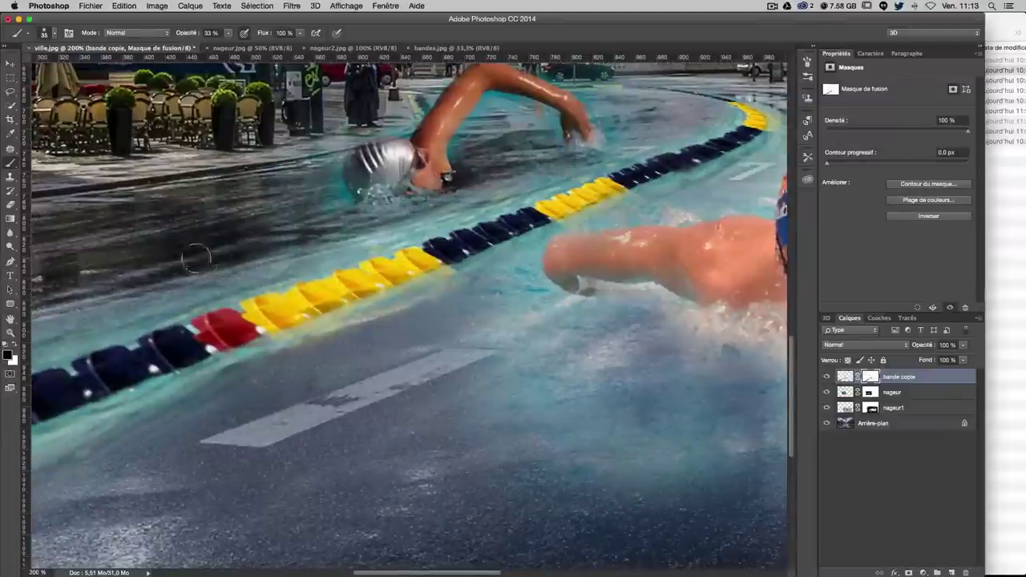
scroll(570, 207, "left", 5)
scroll(570, 207, "down", 2)
scroll(570, 207, "left", 8)
scroll(570, 206, "down", 2)
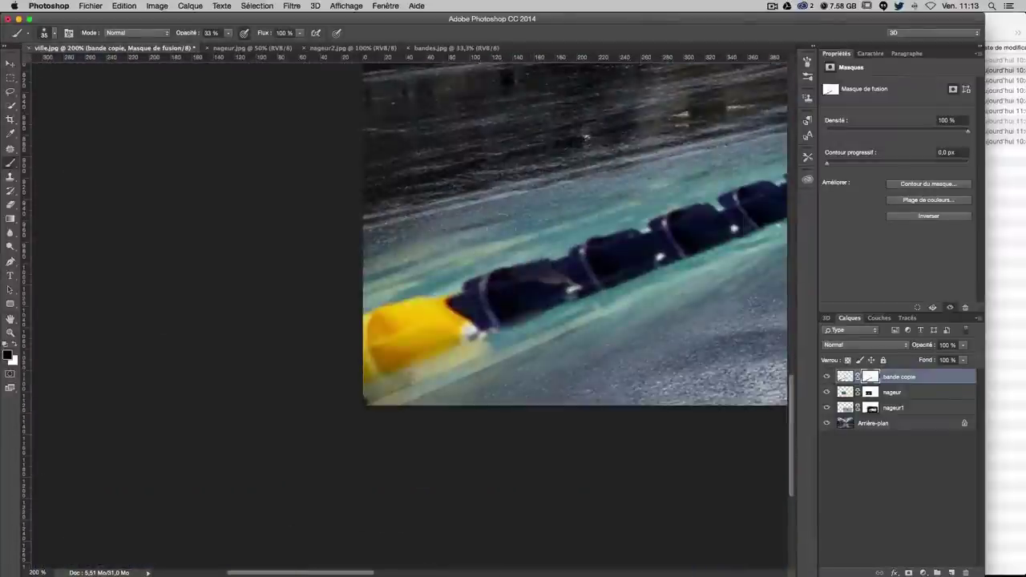
key("ctrl+0")
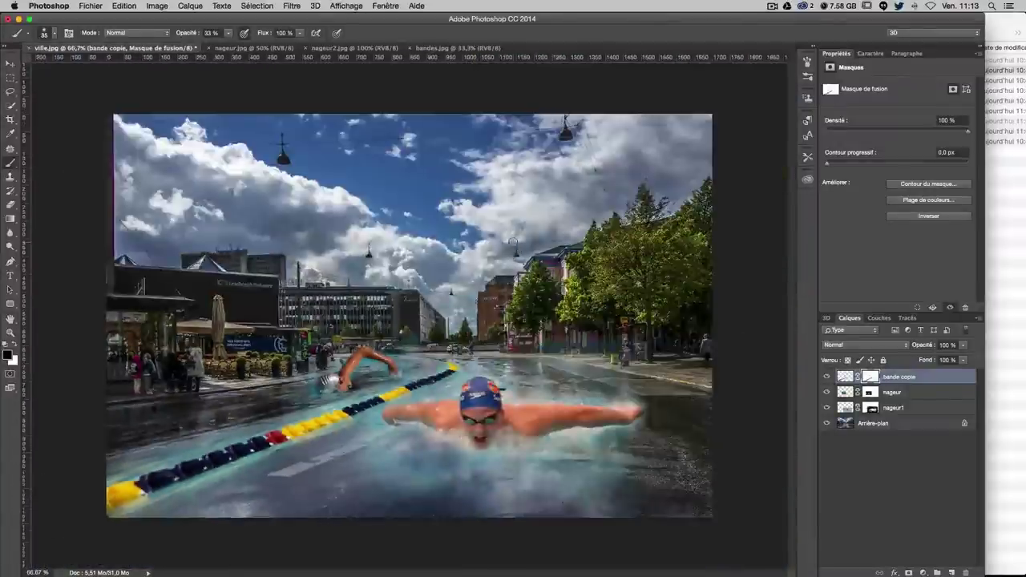
Step: Make the butterfly swimmer layer nageur1 active and open the Filtre menu
left_click(894, 375)
left_click(891, 392)
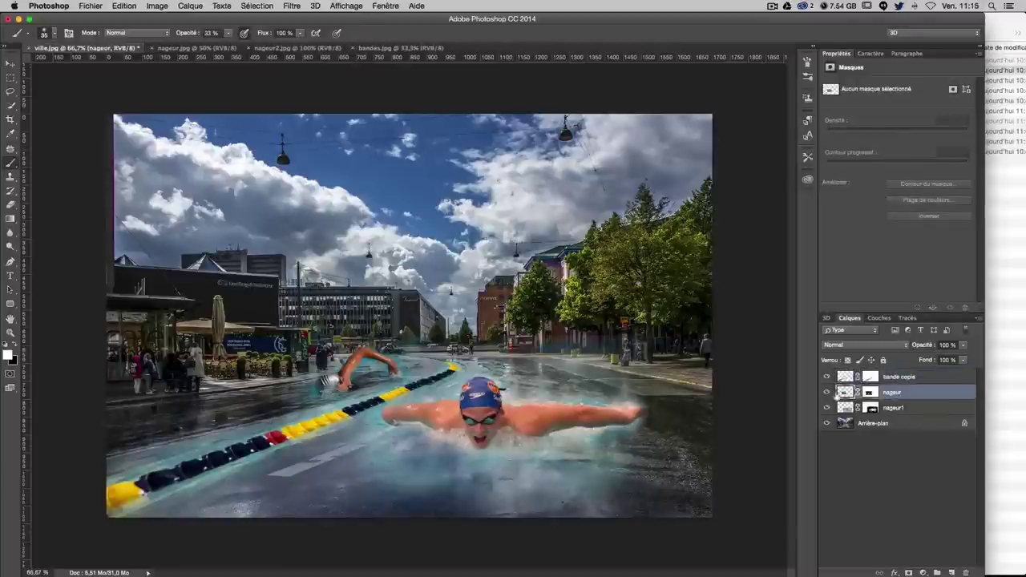
left_click(893, 404)
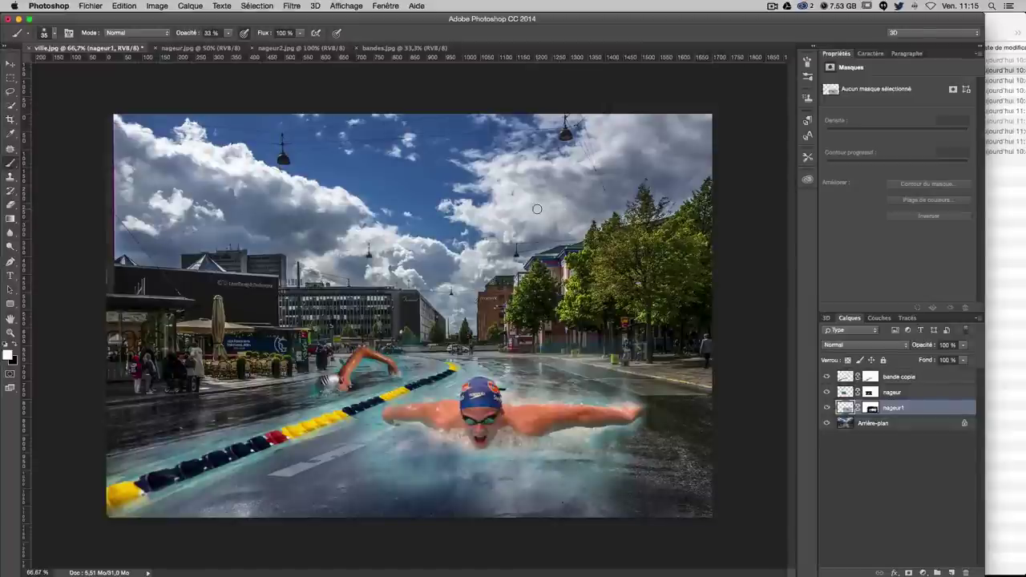
left_click(294, 6)
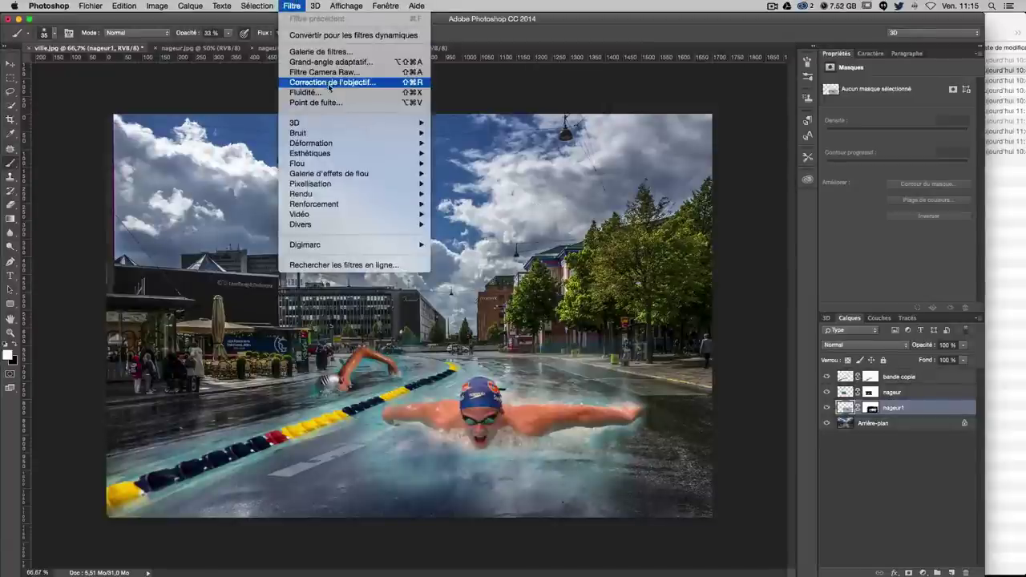
Step: Apply a Camera Raw filter to nageur1 with Clarté raised to +40
left_click(738, 404)
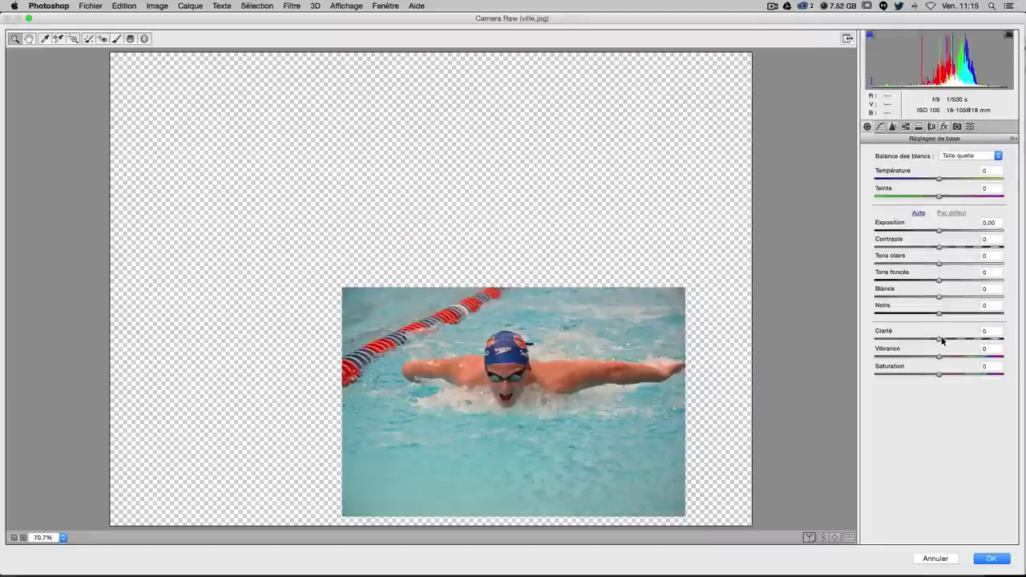
left_click_drag(942, 340, 965, 339)
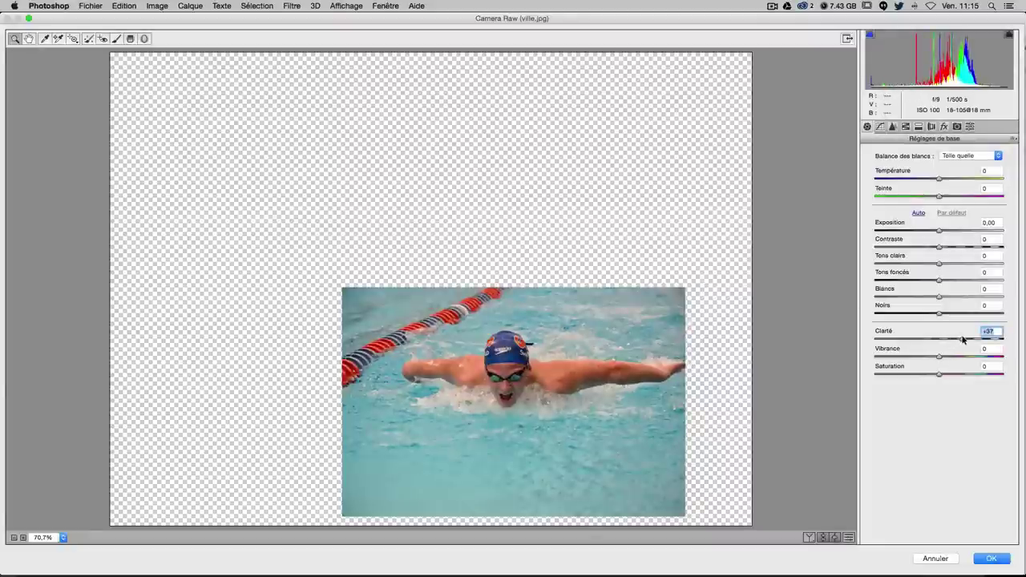
left_click(983, 560)
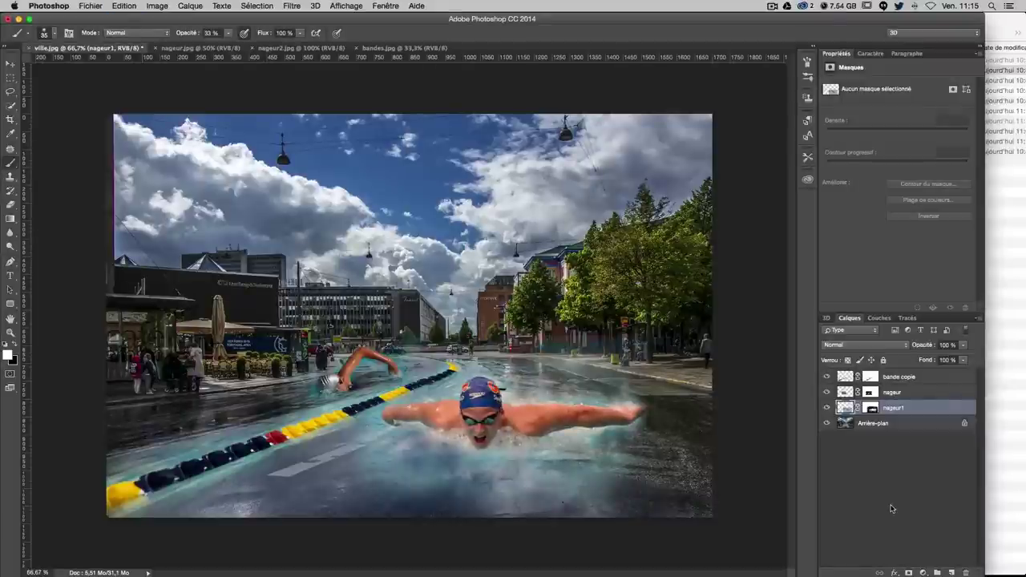
left_click(918, 392)
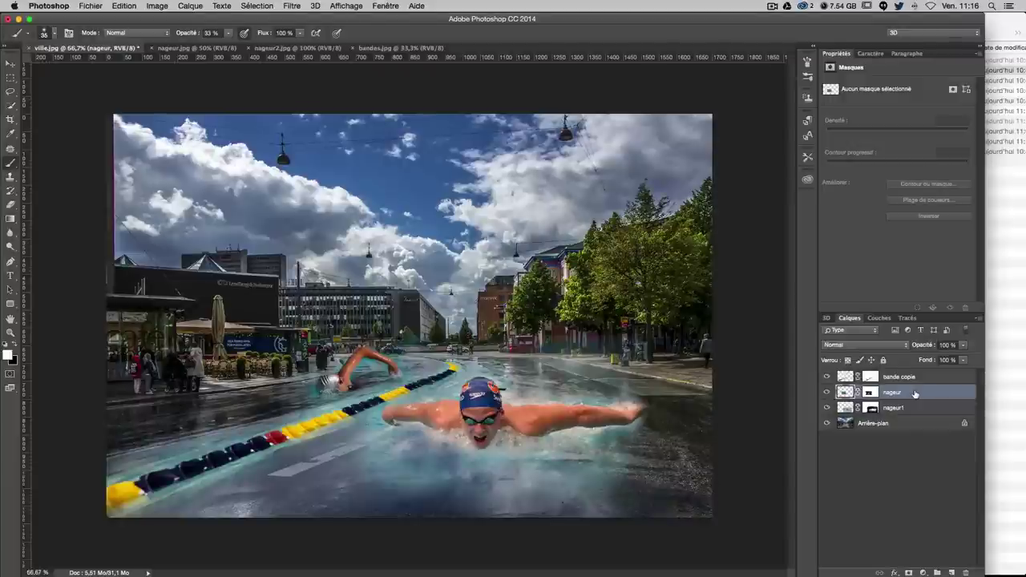
key("shift+Tab")
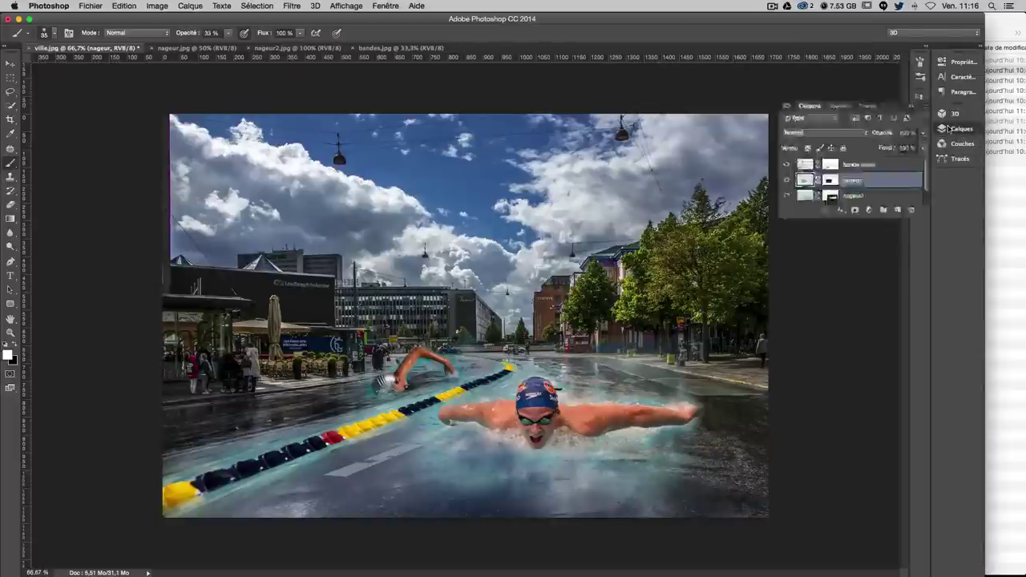
right_click(945, 129)
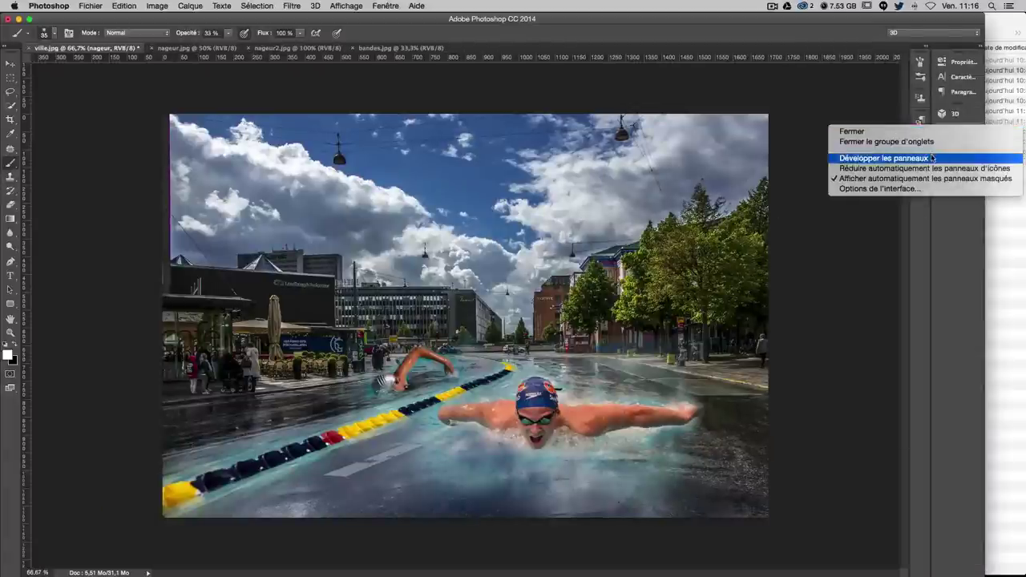
left_click(932, 158)
left_click(845, 392)
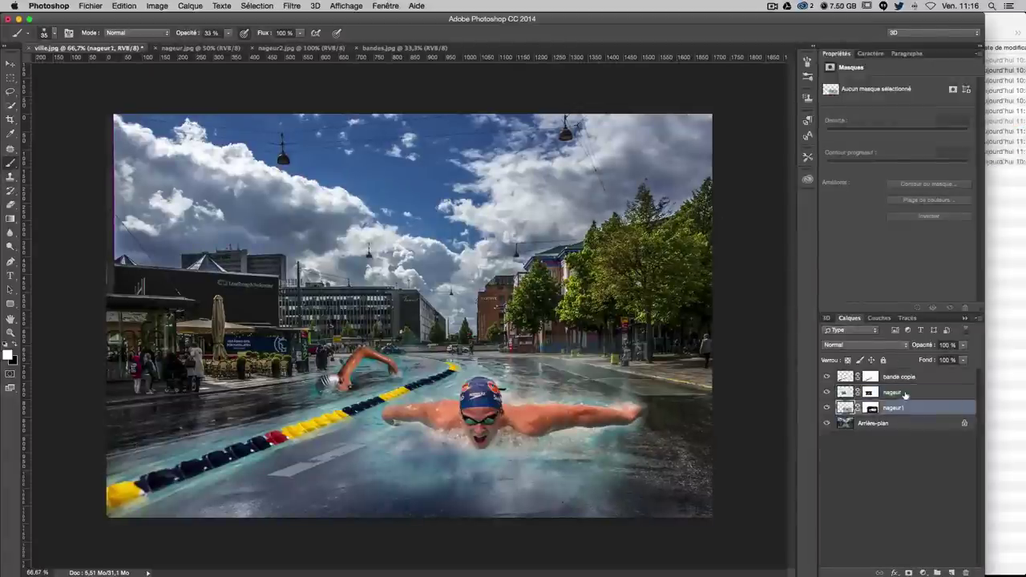
left_click(826, 392)
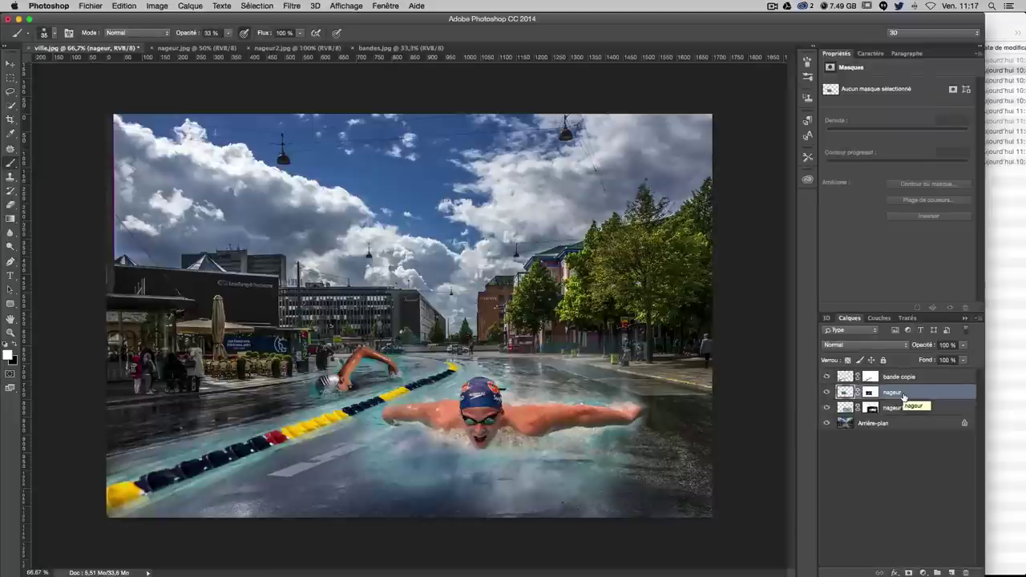
left_click(294, 8)
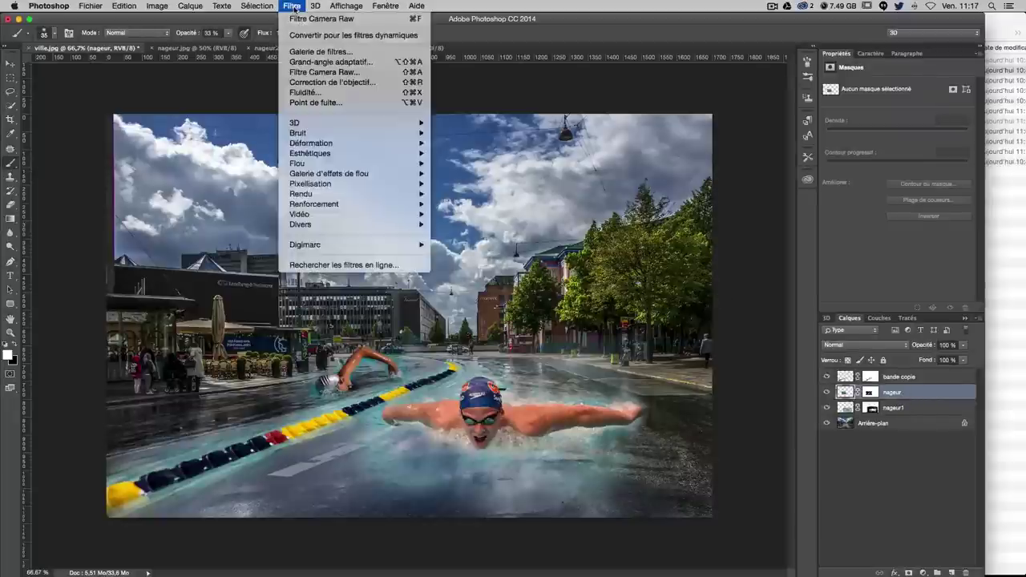
left_click(295, 8)
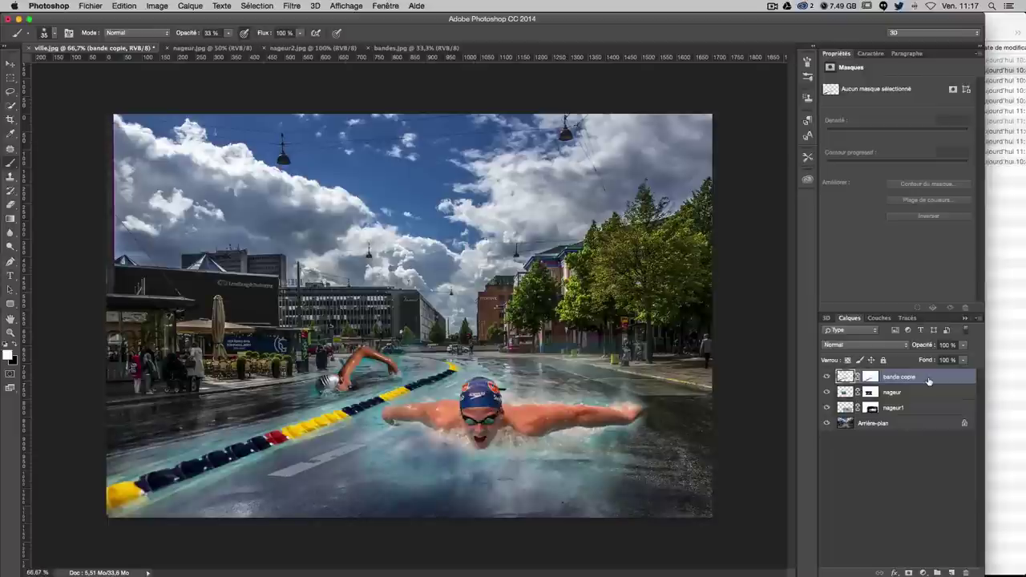
Step: Stamp all visible layers into a new merged layer named fus1
key("ctrl+alt+shift+e")
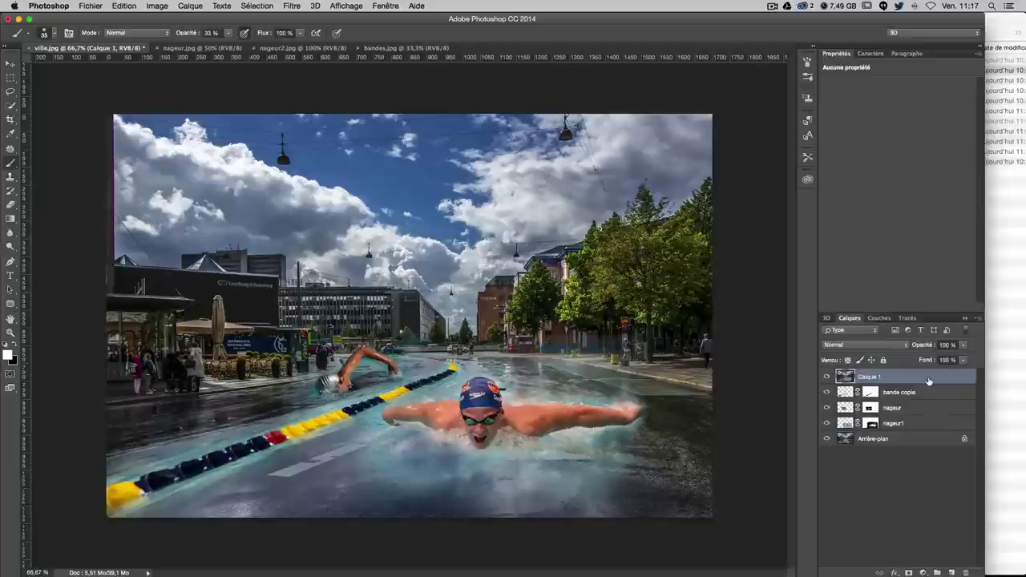
double_click(867, 377)
key("BackSpace")
type("fus1")
key("Return")
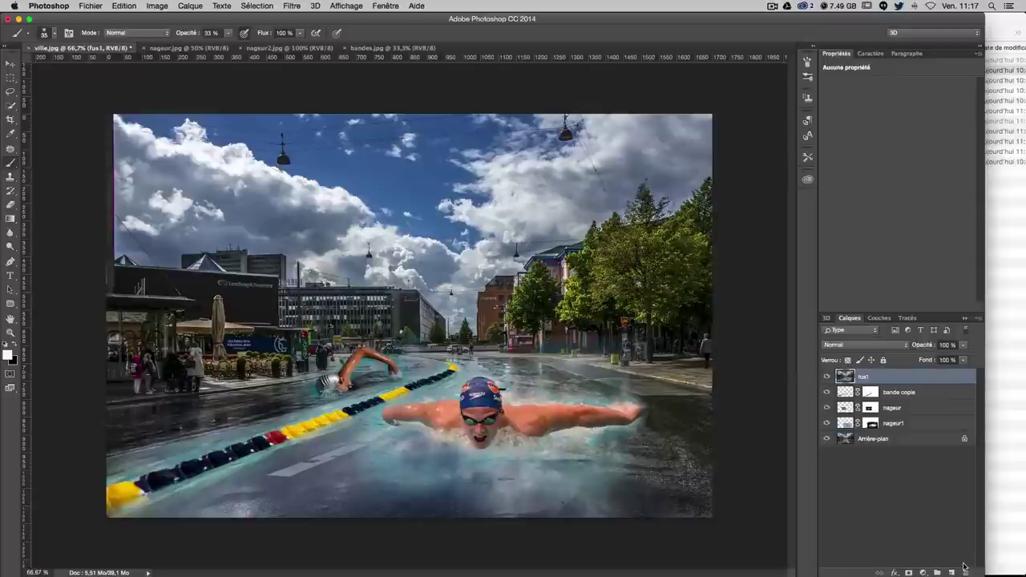
Step: Add a Noir et blanc adjustment layer and stamp the grey result as fus2
left_click(923, 573)
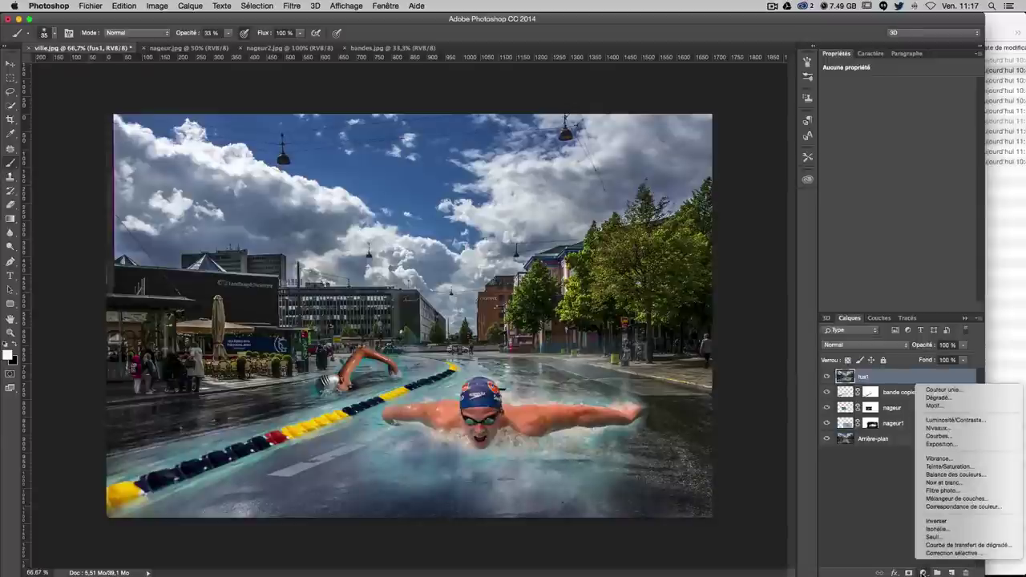
left_click(942, 482)
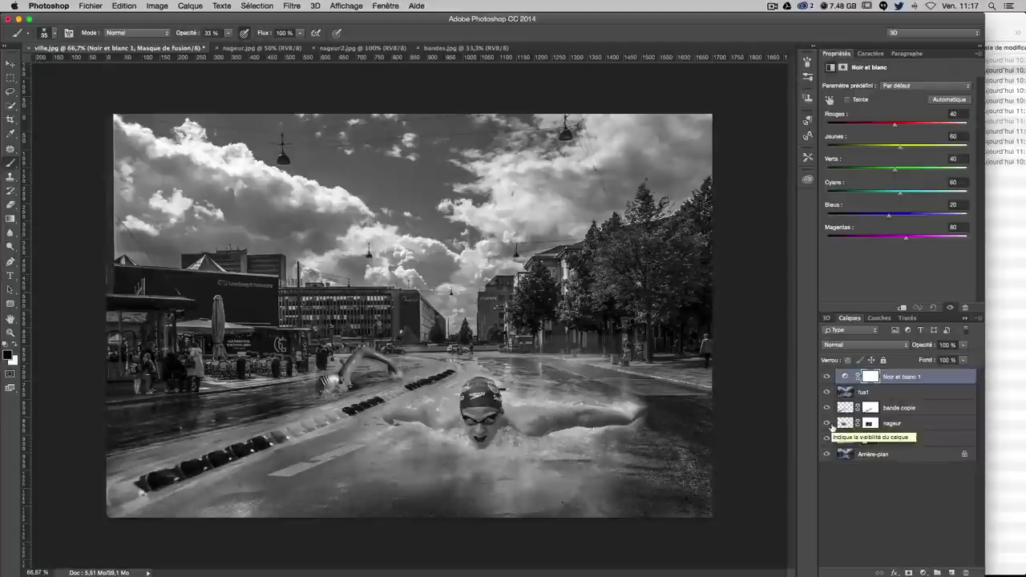
key("super+alt+shift+e")
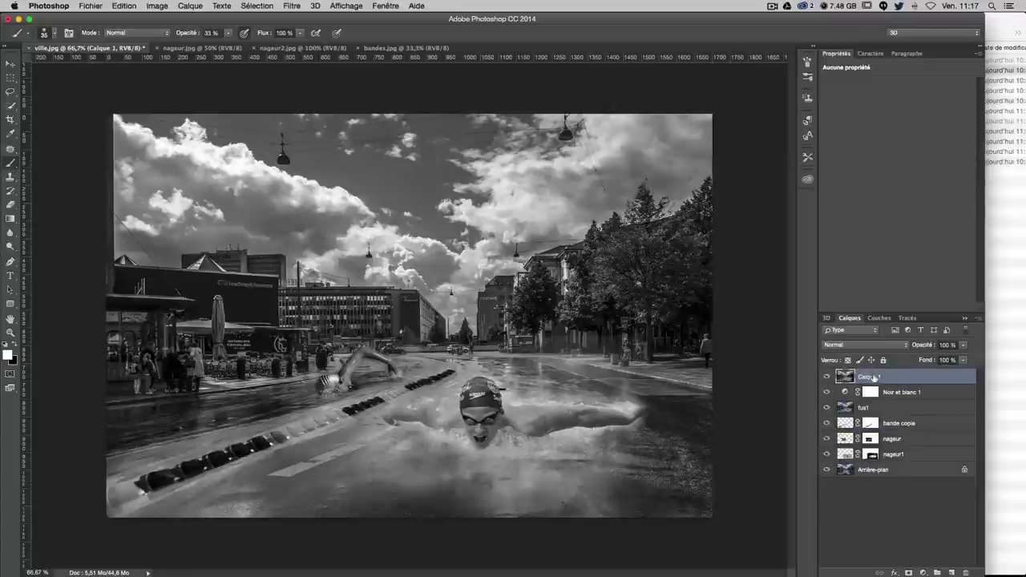
double_click(868, 377)
type("fus2")
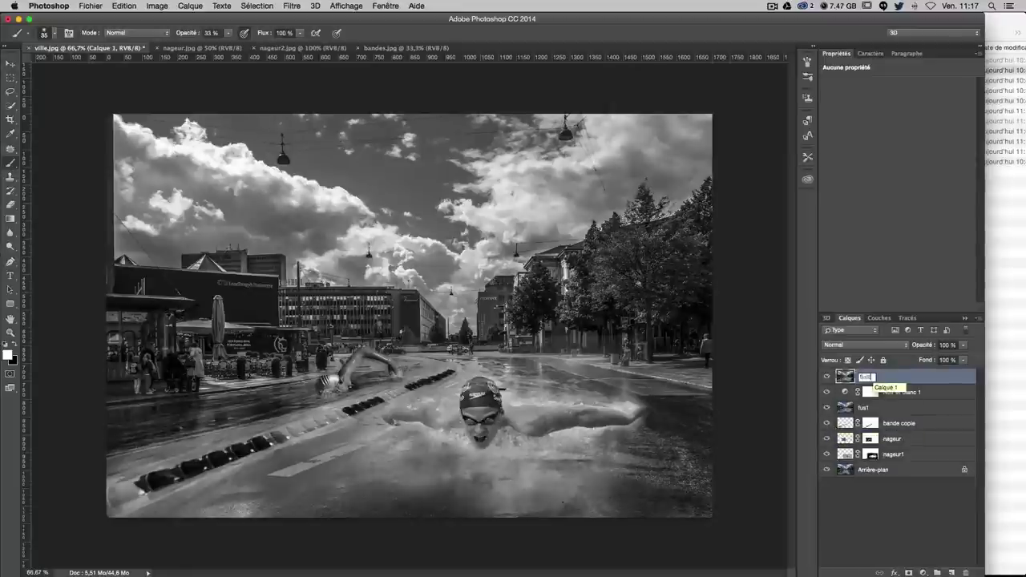
key("Return")
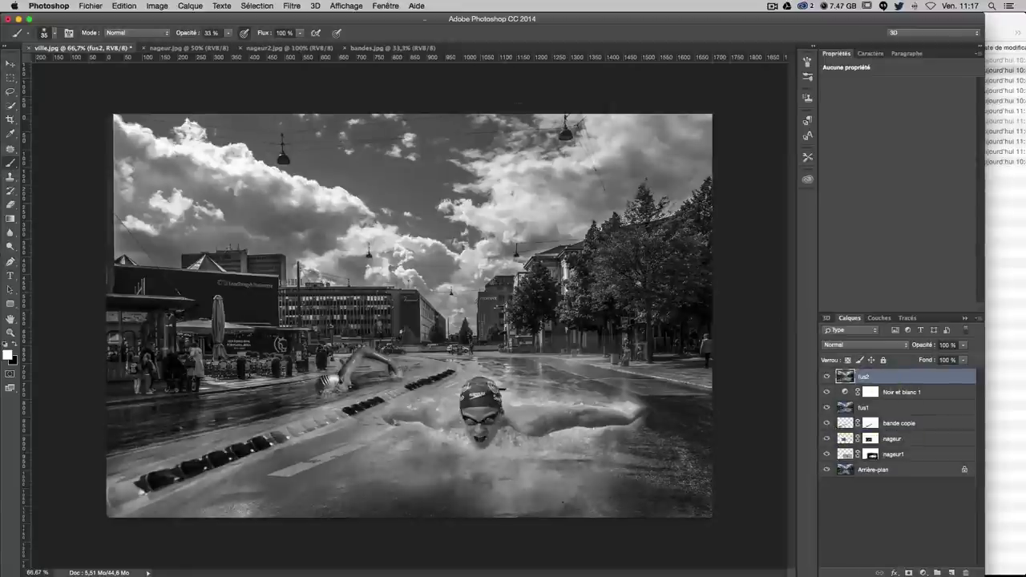
left_click(290, 5)
left_click(290, 6)
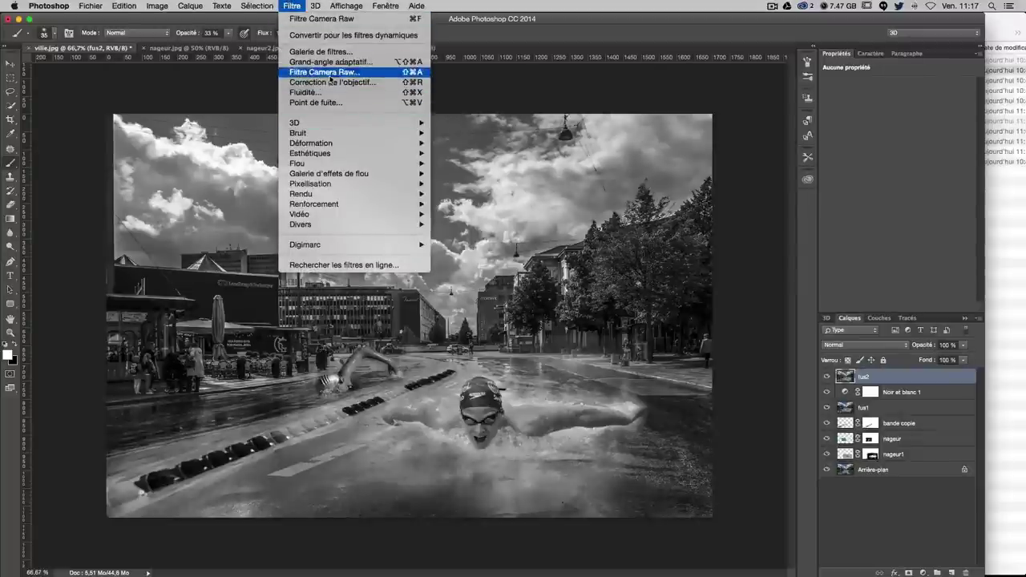
Step: In Camera Raw Split Toning on fus2, set rough highlight and shadow tint hues and saturations
left_click(329, 72)
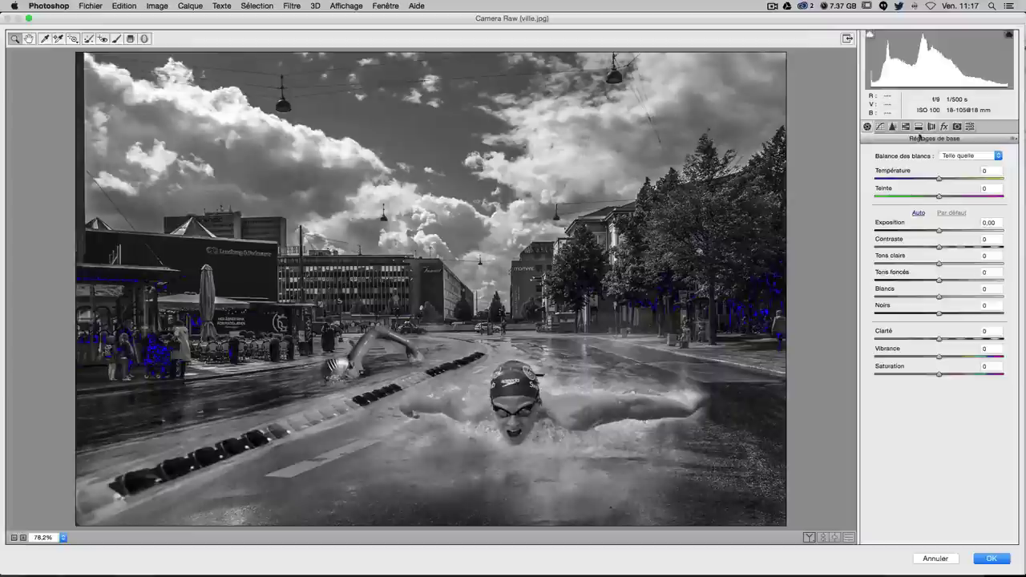
left_click(911, 128)
left_click(917, 126)
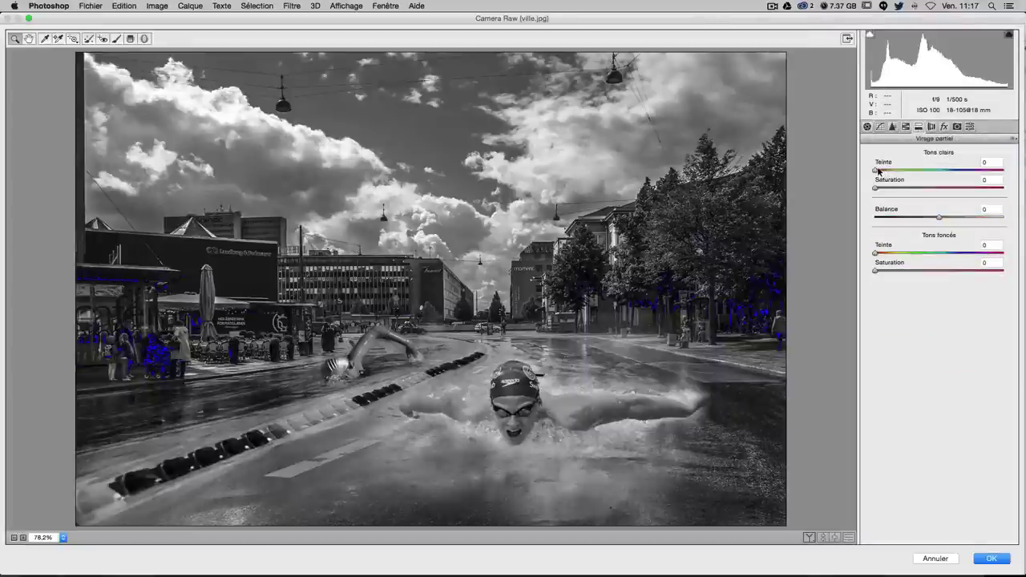
left_click_drag(877, 171, 938, 172)
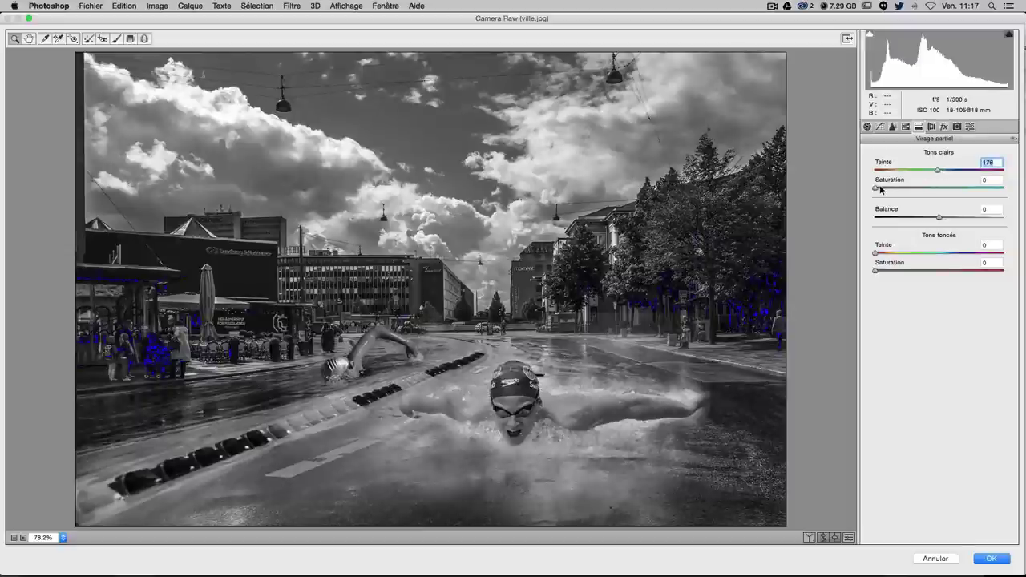
mouse_move(875, 188)
left_mouse_down()
mouse_move(908, 189)
mouse_move(956, 171)
mouse_move(925, 186)
left_mouse_up()
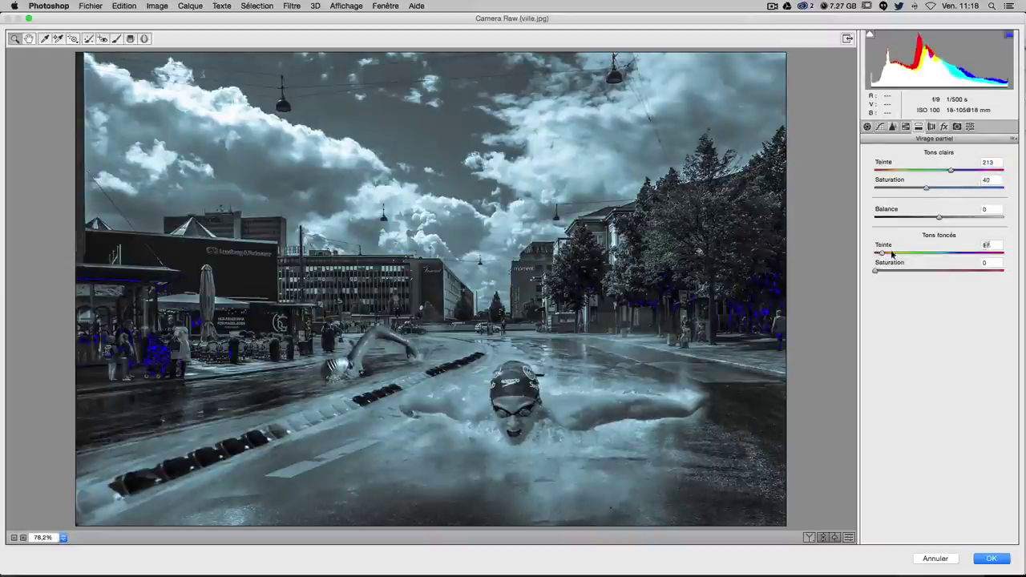
left_click_drag(881, 254, 956, 254)
left_click_drag(901, 272, 967, 273)
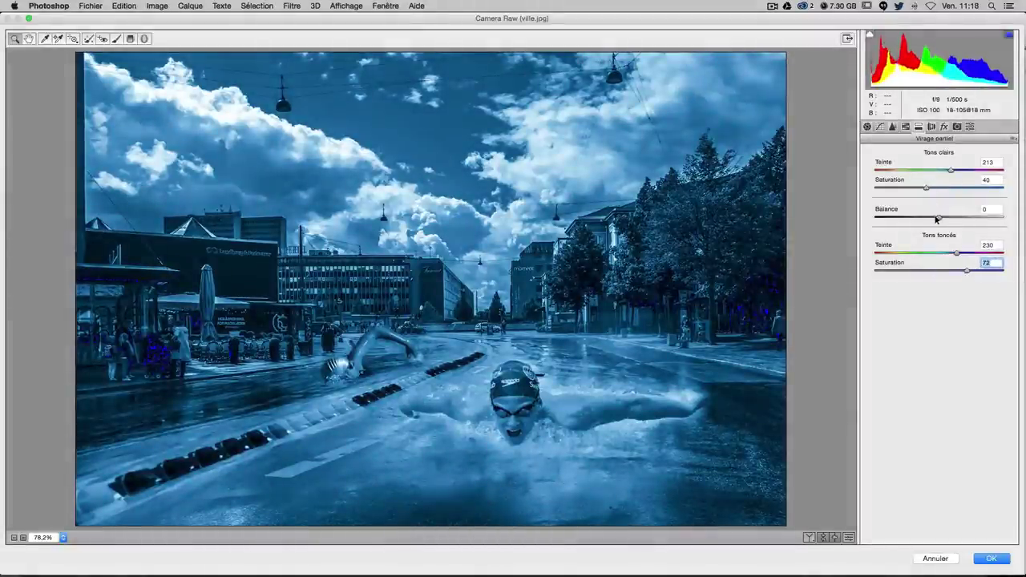
Step: Refine to Highlights Hue 53/Sat 69, Balance -25, Shadows Hue 218/Sat 72, then apply
mouse_move(938, 217)
left_mouse_down()
mouse_move(883, 220)
mouse_move(893, 218)
left_mouse_up()
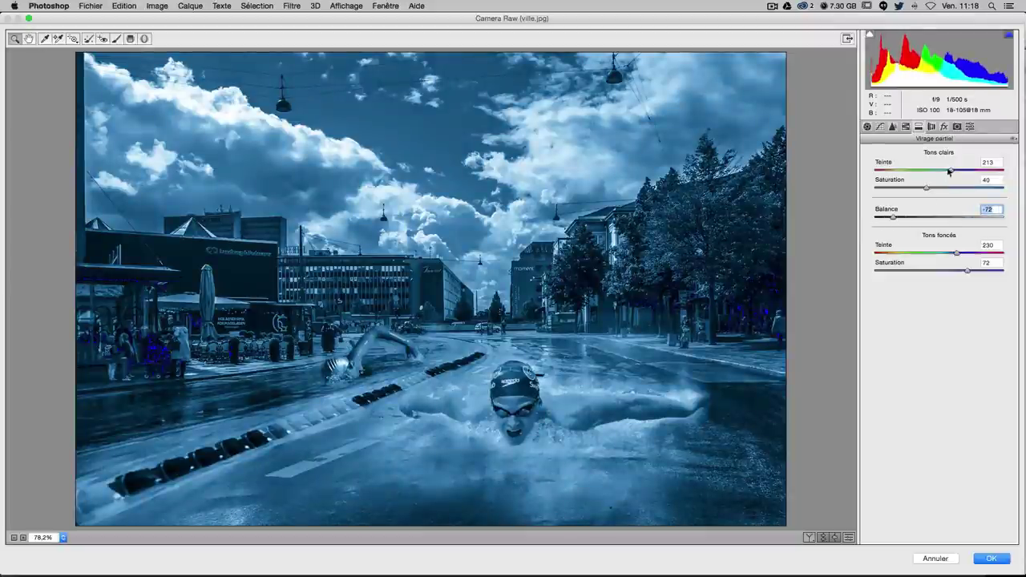
mouse_move(951, 170)
left_mouse_down()
mouse_move(894, 172)
mouse_move(943, 189)
mouse_move(893, 171)
mouse_move(977, 189)
mouse_move(964, 189)
left_mouse_up()
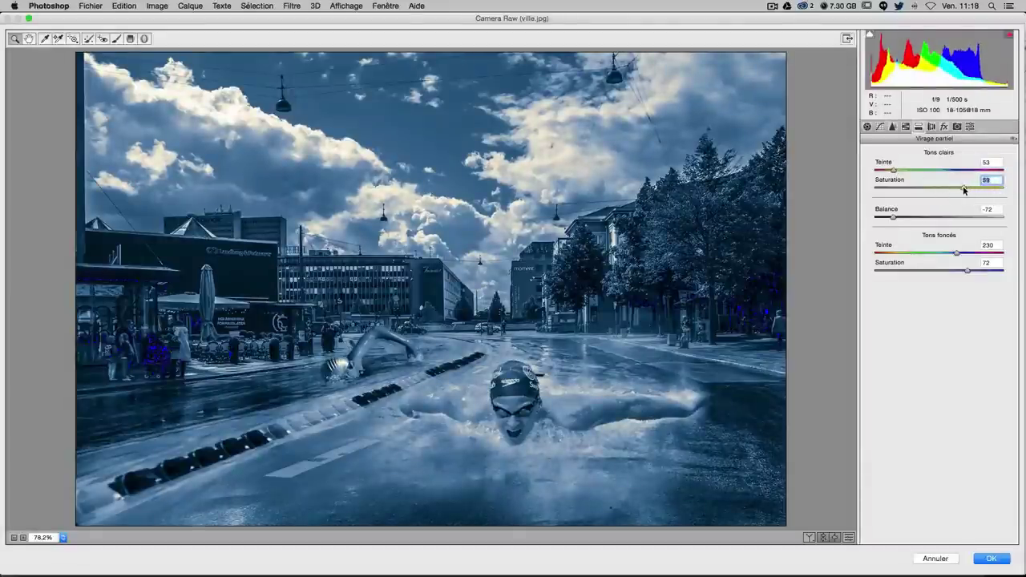
left_click_drag(900, 218, 923, 217)
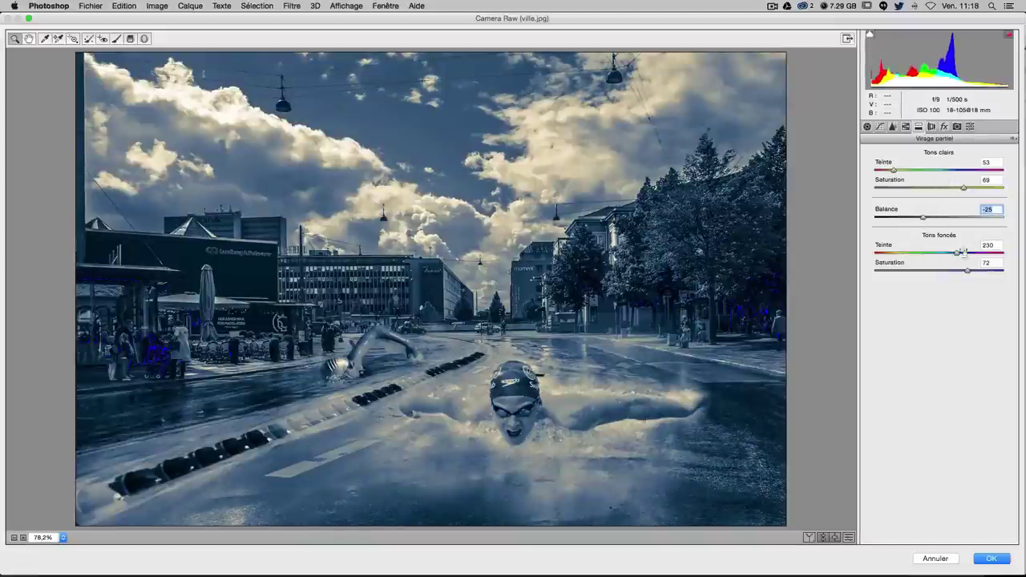
left_click_drag(956, 254, 952, 254)
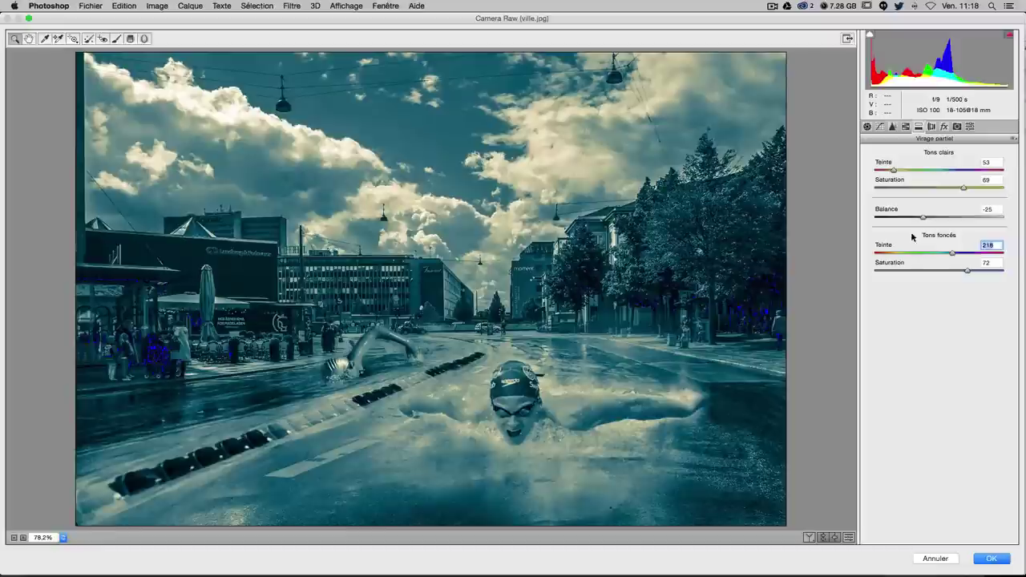
left_click(990, 162)
key("Tab")
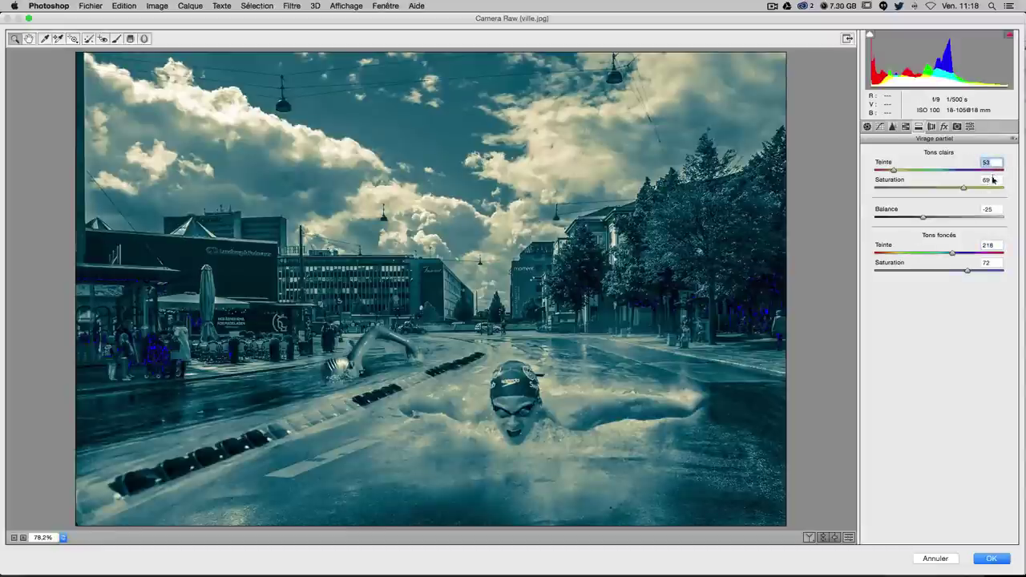
key("Tab")
key("Tab")
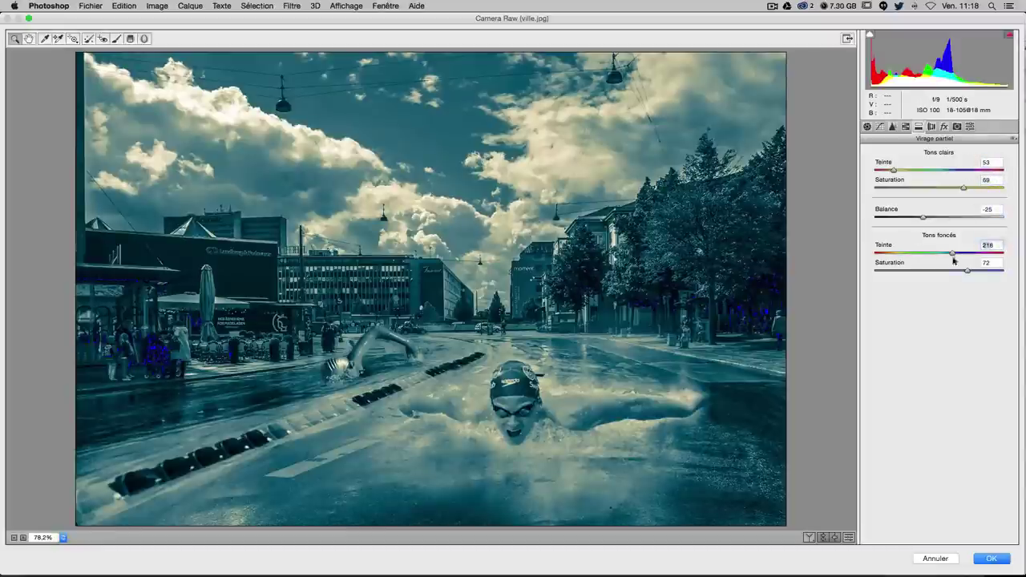
key("Tab")
left_click(993, 558)
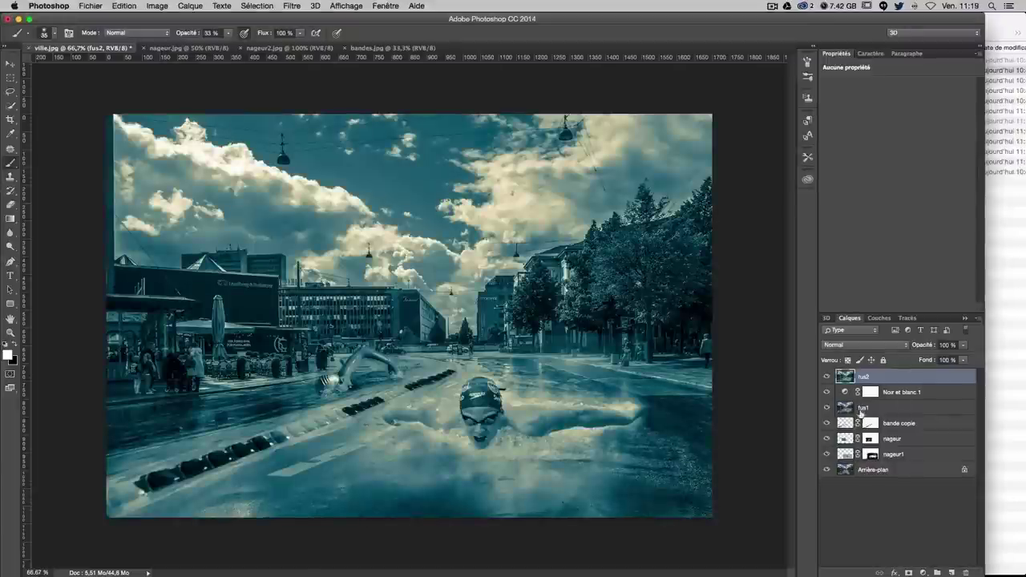
Step: Move fus1 above fus2 and give it a layer mask
left_click(861, 411)
key("ctrl+1")
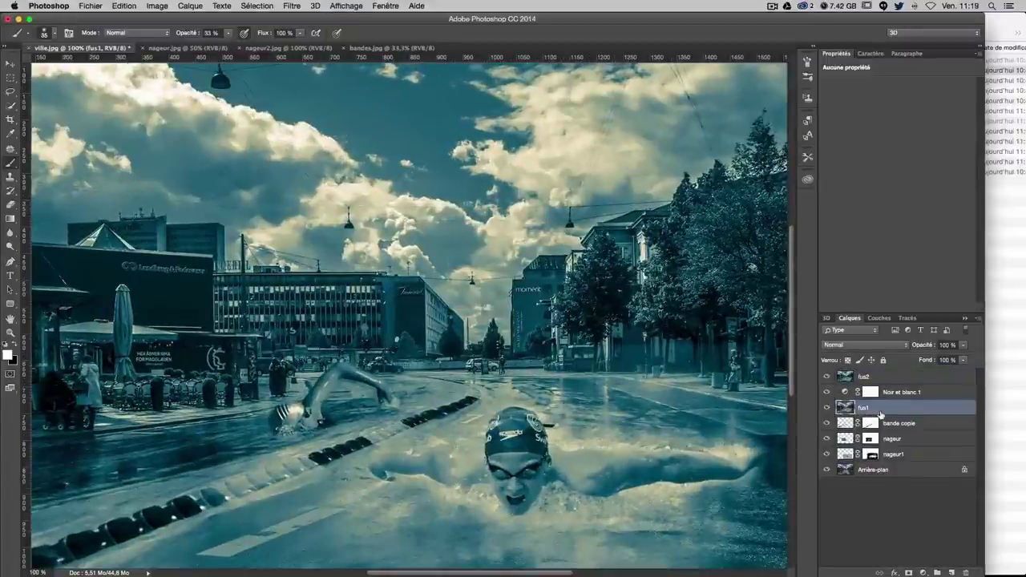
left_click_drag(880, 413, 875, 386)
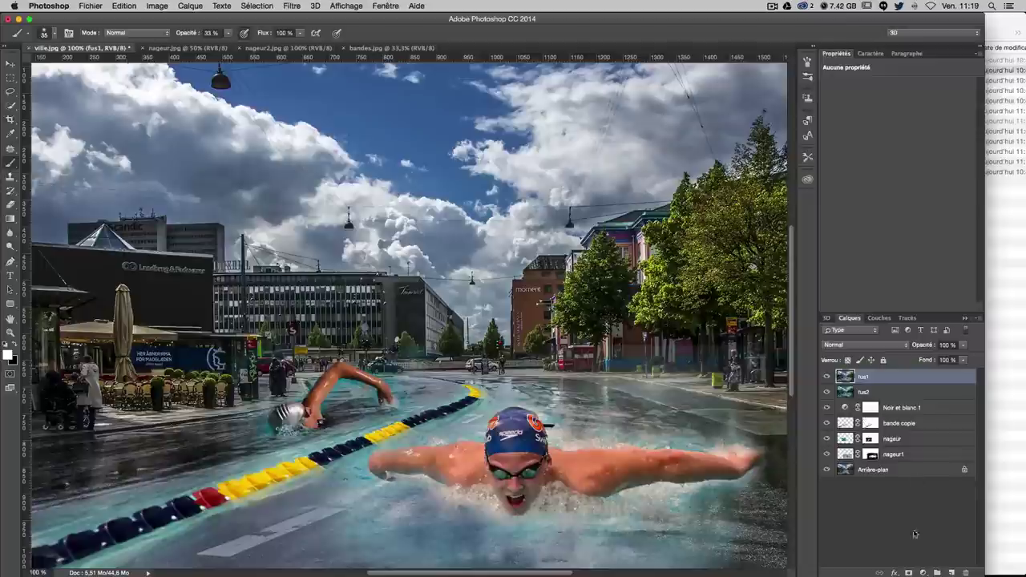
left_click(893, 572)
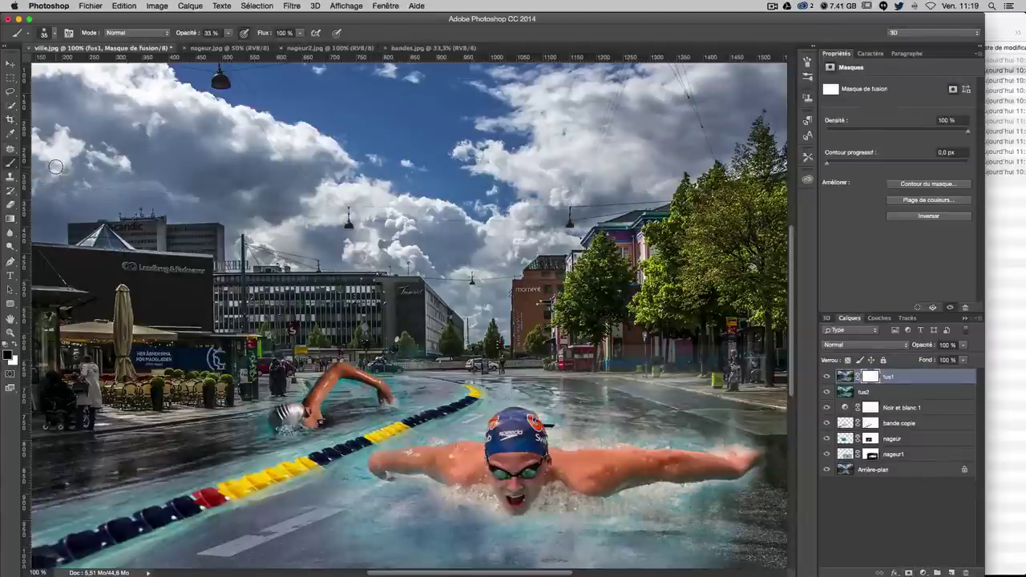
Step: Fill fus1's mask with black via Edit > Fill to hide the colour layer
key("shift+BackSpace")
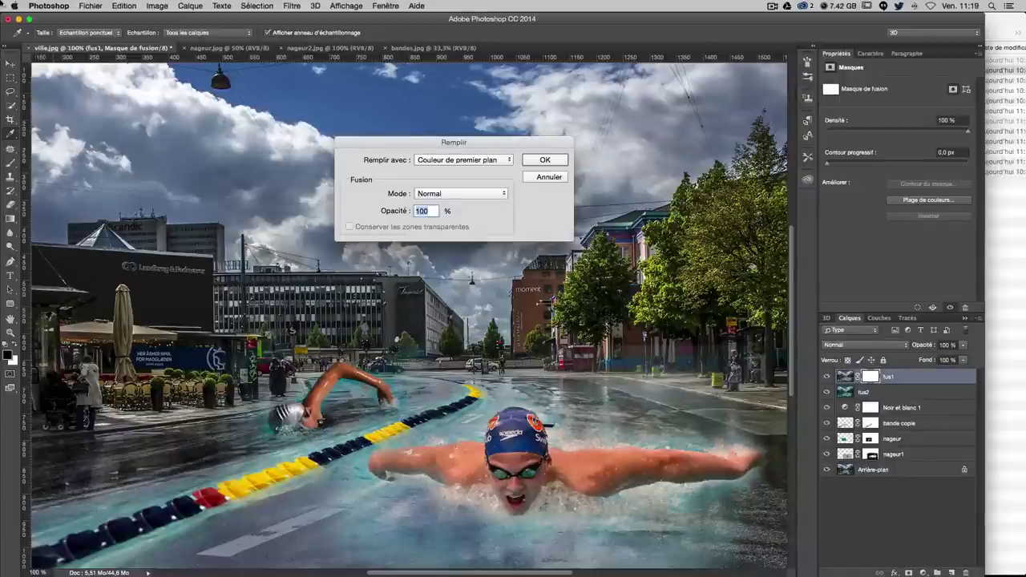
key("Escape")
key("b")
left_click(124, 5)
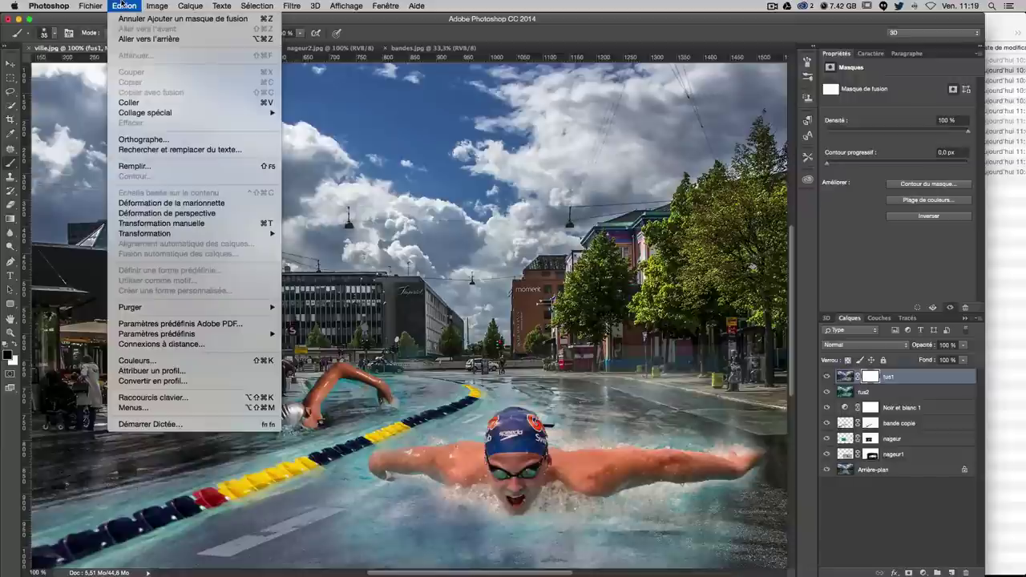
left_click(144, 166)
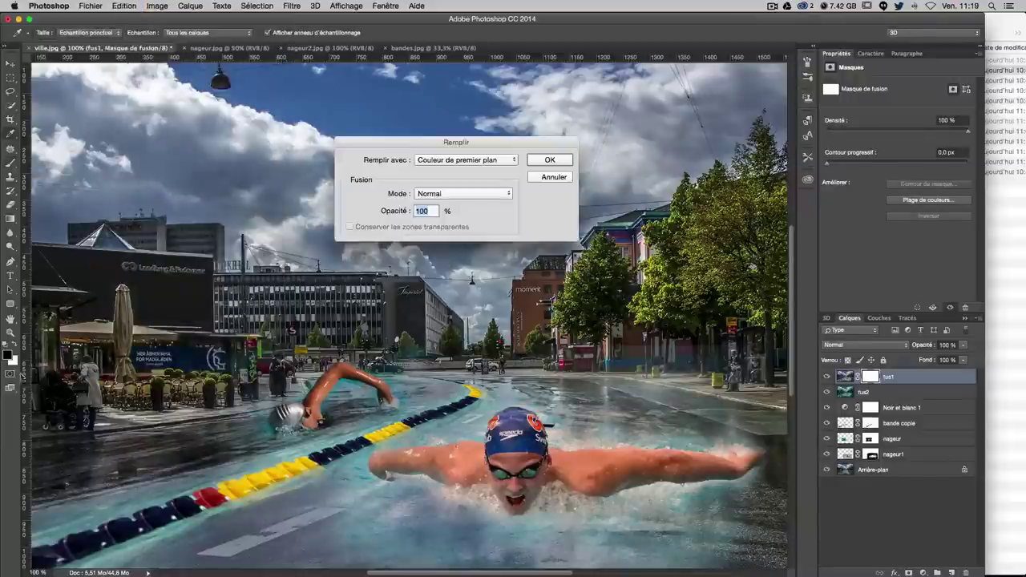
left_click(564, 159)
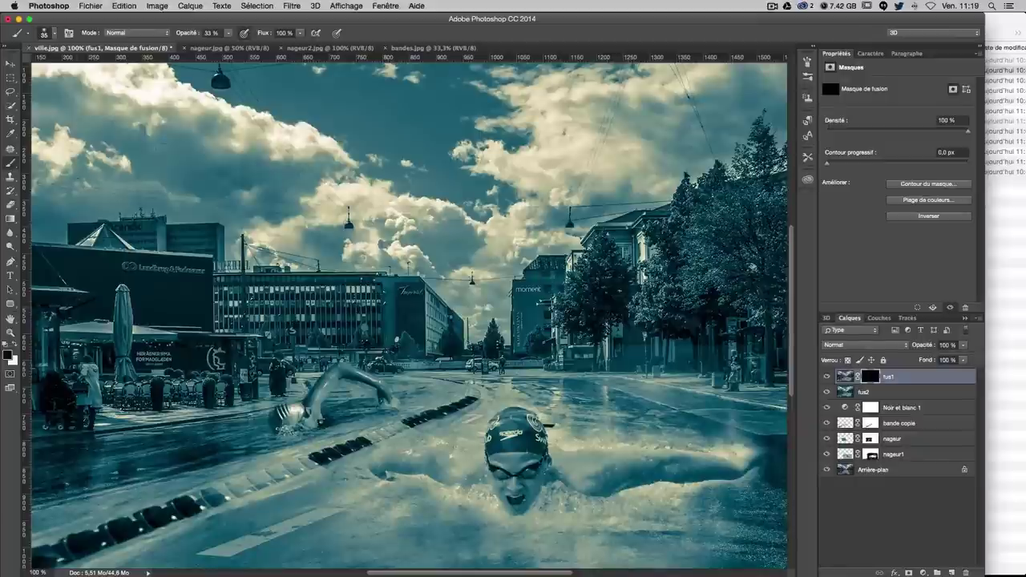
Step: Paint white on fus1's mask with a ~256 px brush over the swimmer and lane-rope floats
left_click_drag(248, 265, 337, 264)
left_click_drag(371, 383, 216, 493)
key("x")
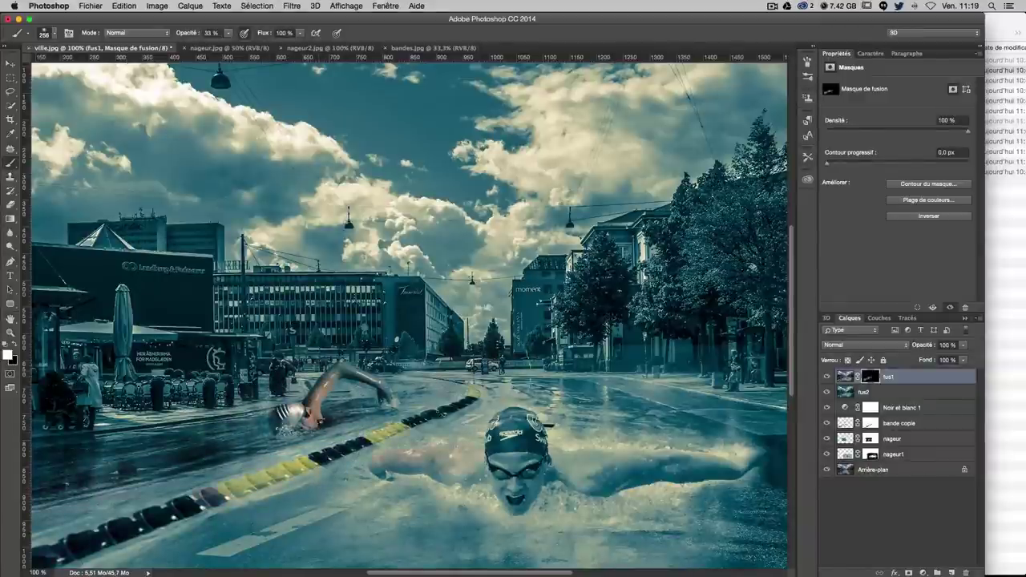
left_click_drag(478, 392, 436, 402)
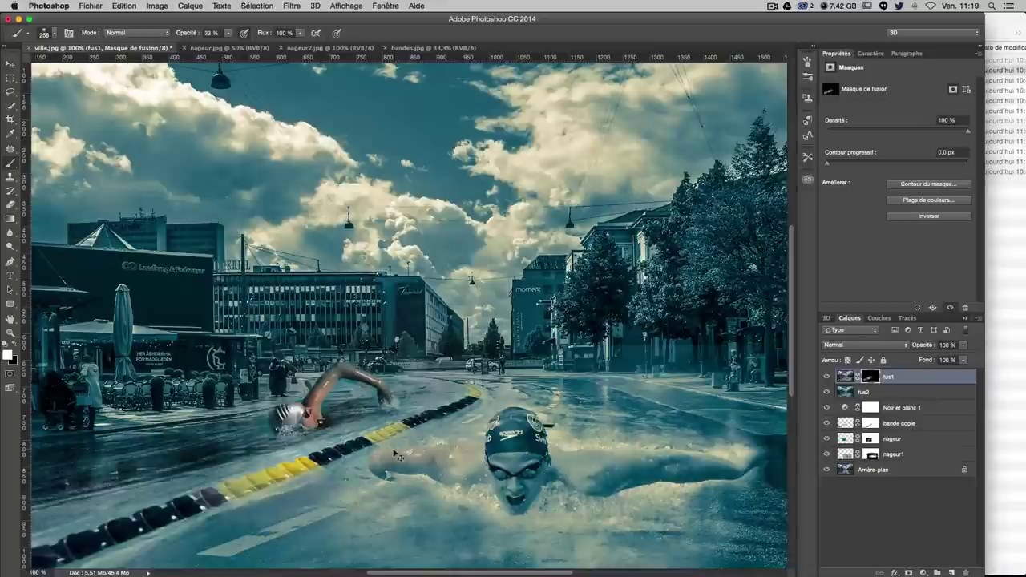
key("ctrl+z")
Step: Shrink the brush to about 143 px, undo stray strokes, and restore colour on the swimmer's forearm
left_click_drag(386, 454, 345, 453)
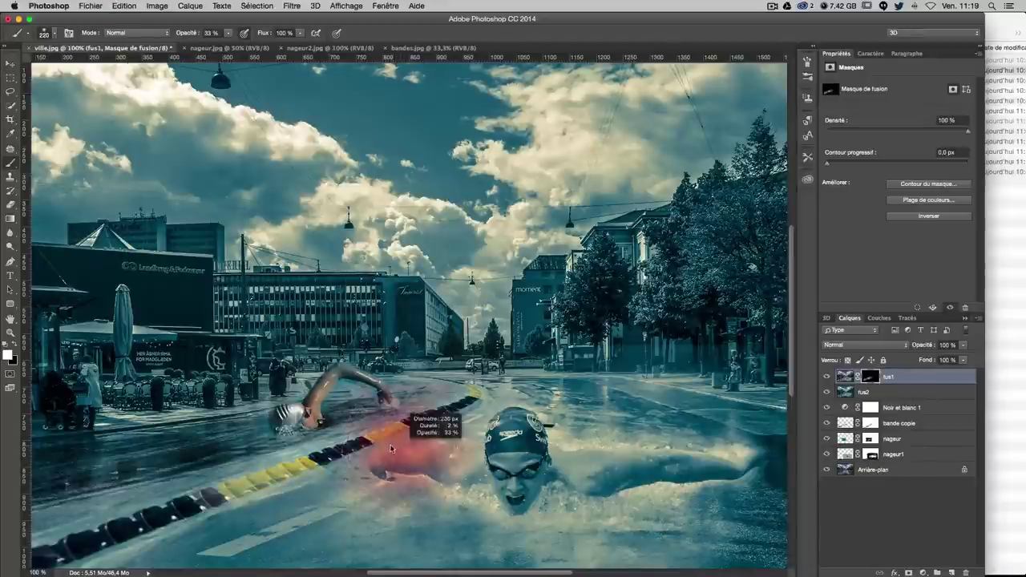
key("bracketleft")
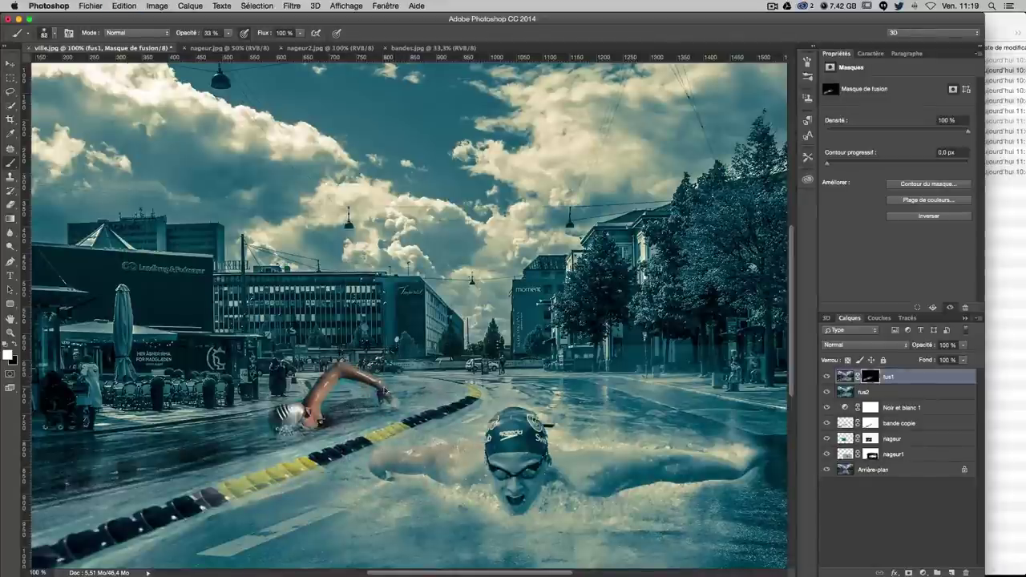
key("ctrl+z")
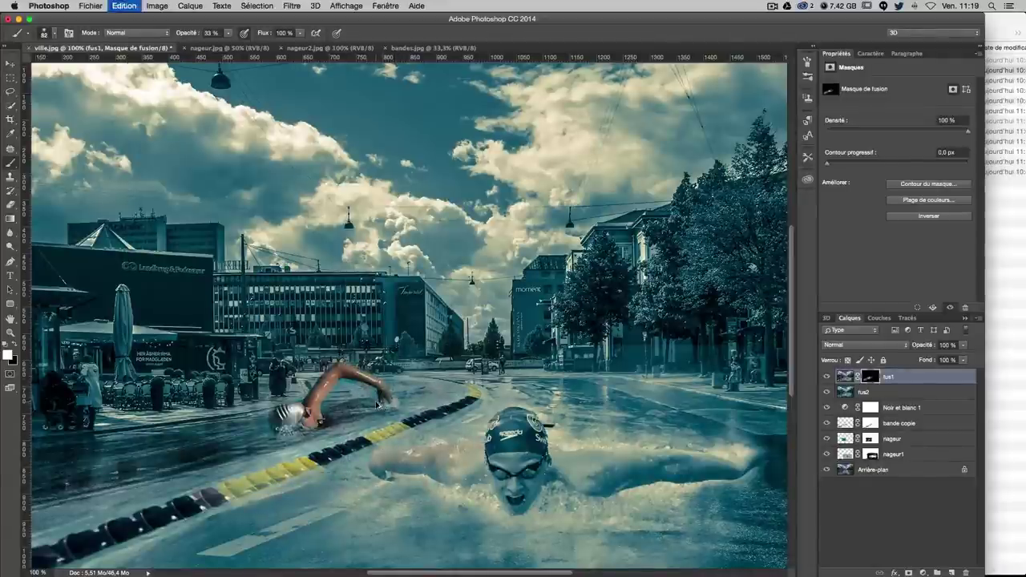
key("ctrl+z")
key("ctrl+z")
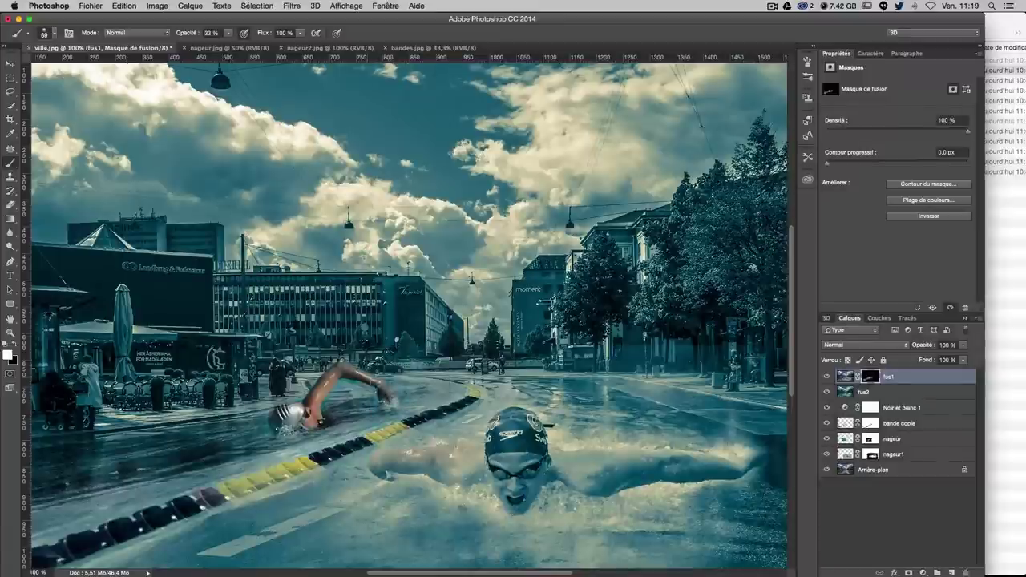
key("ctrl+z")
key("ctrl+z")
left_click_drag(385, 392, 353, 366)
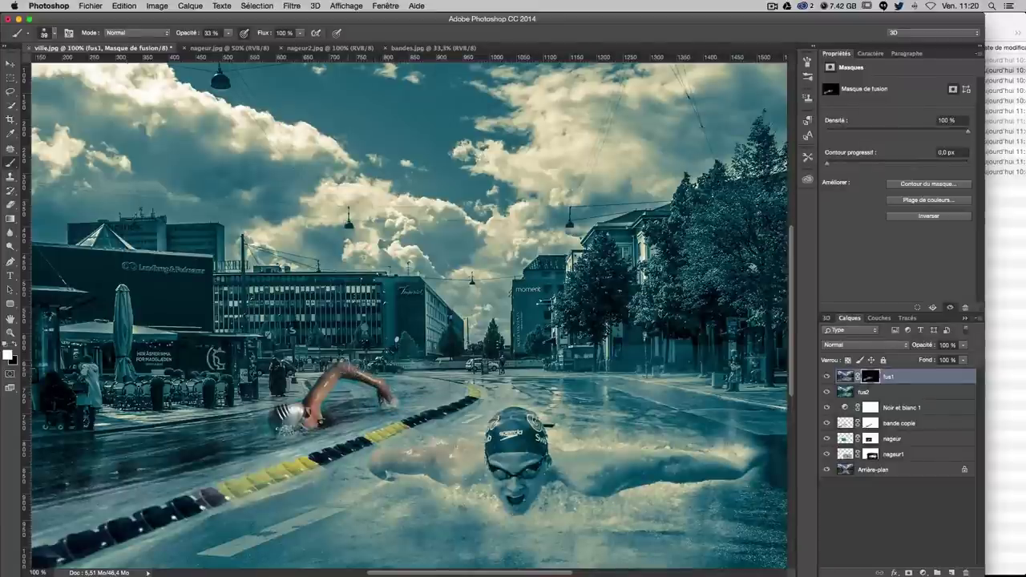
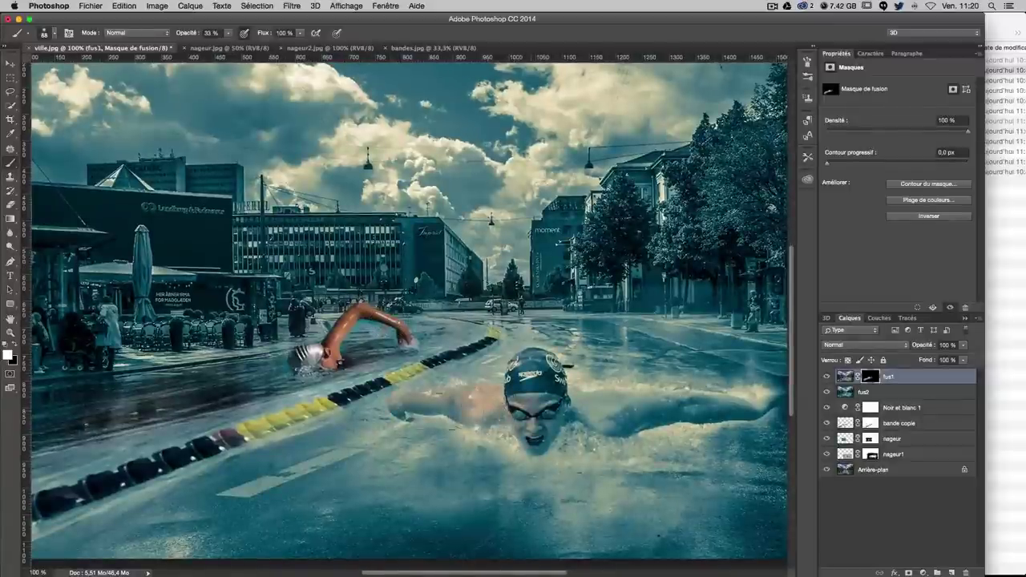
Step: Paint the fus1 mask at 19% opacity with a larger brush over the right trees, sky and street
left_click_drag(641, 391, 446, 408)
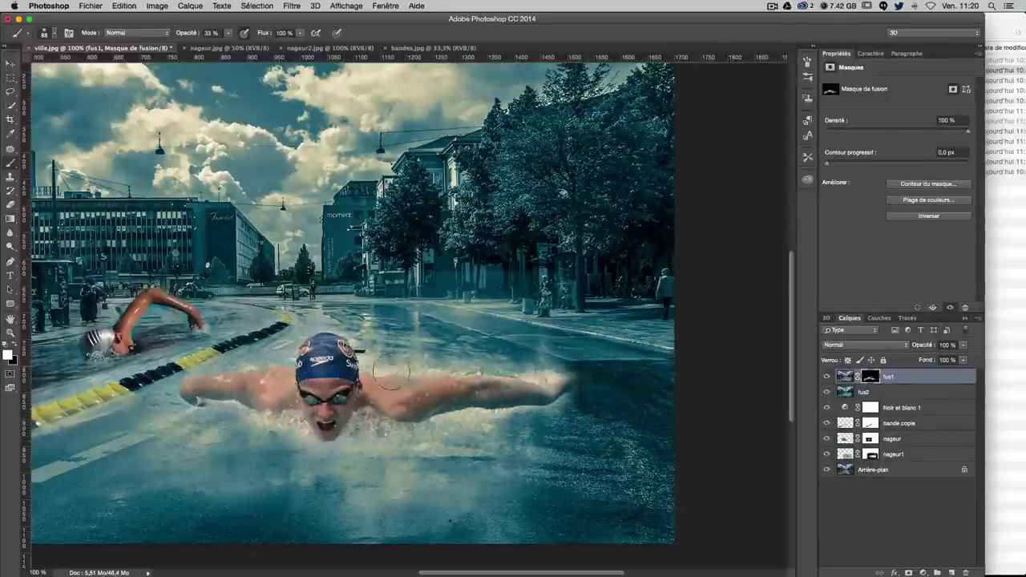
key("ctrl+h")
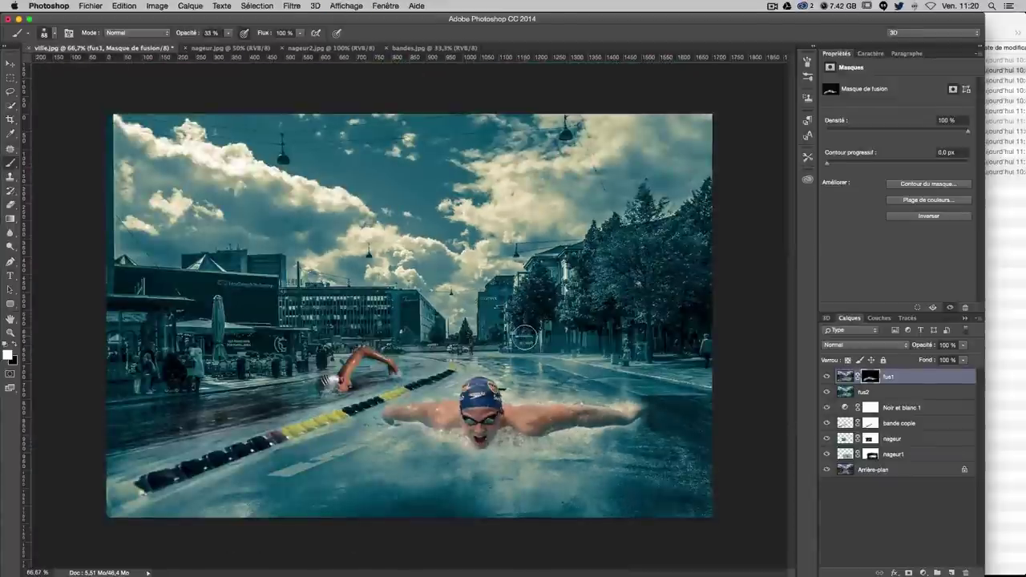
left_click_drag(480, 437, 513, 437)
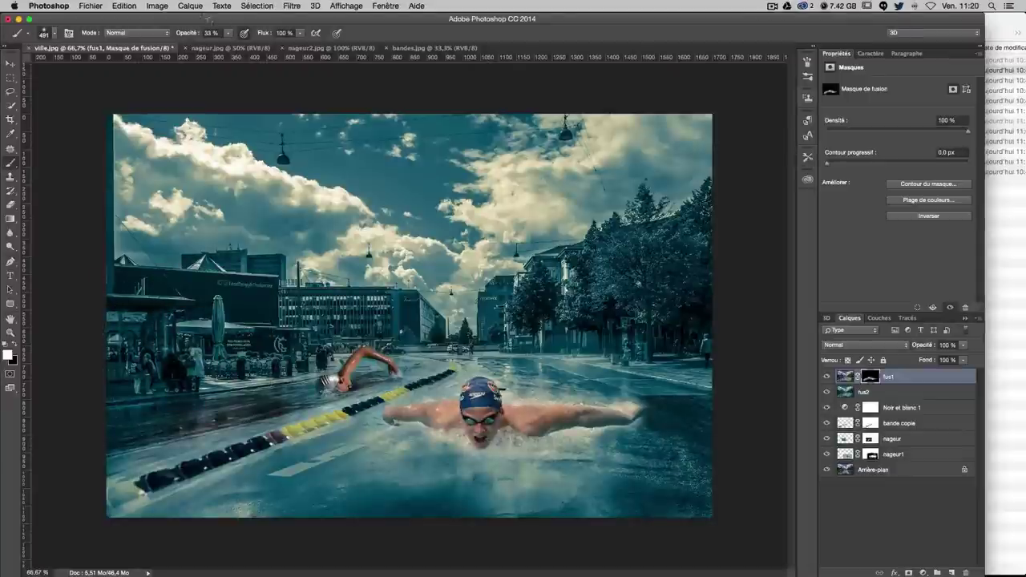
left_click_drag(228, 41, 217, 43)
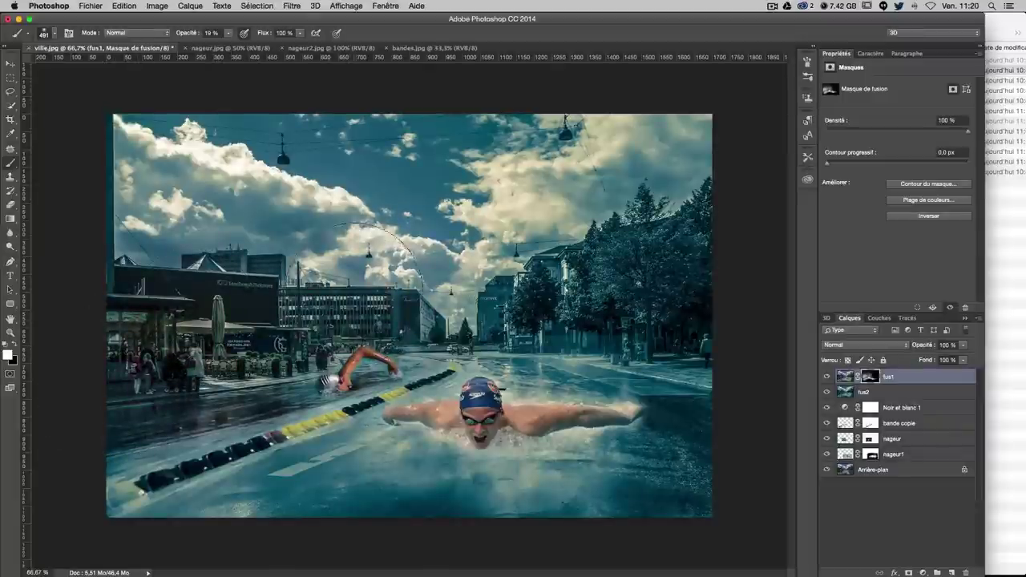
left_click_drag(585, 256, 626, 269)
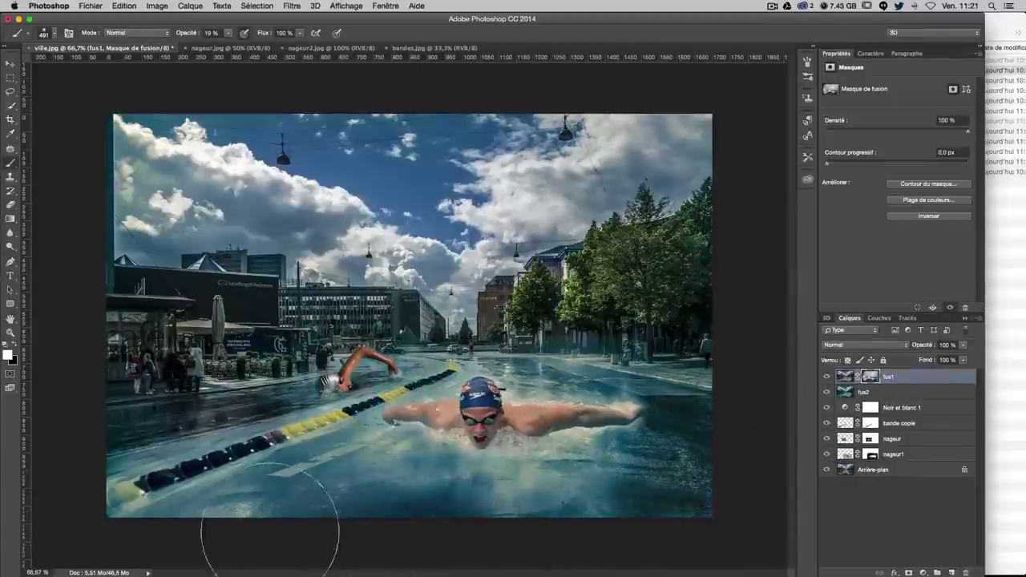
left_click_drag(263, 538, 366, 538)
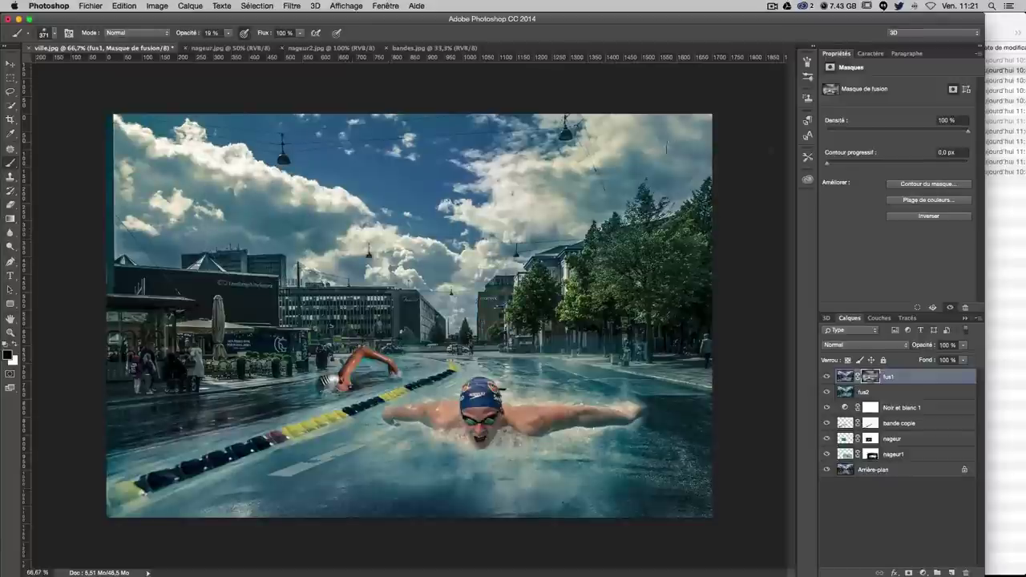
Step: Paste the nageur.jpg swimmer photo into ville.jpg as a new layer
left_click(1019, 225)
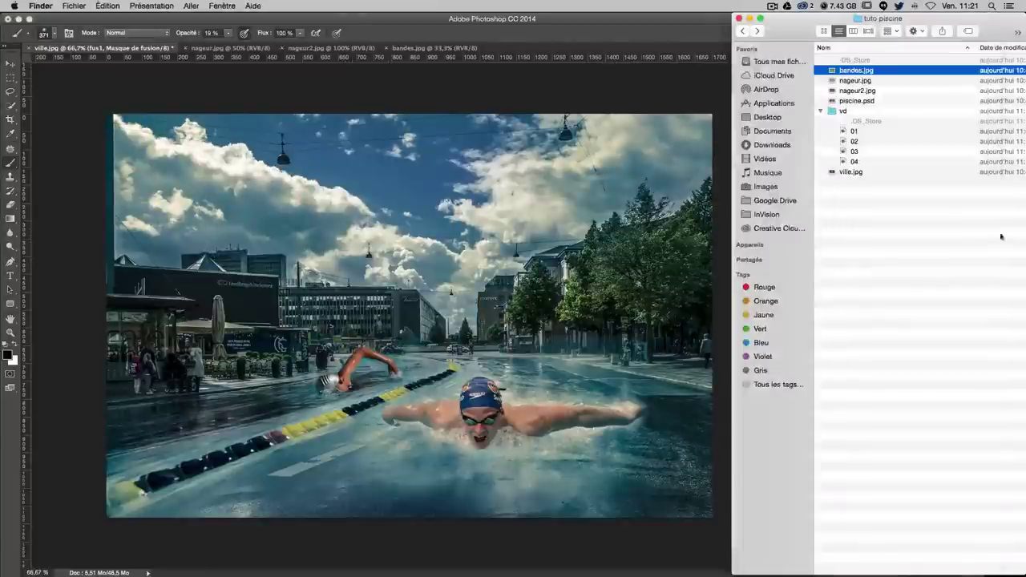
left_click(312, 91)
left_click(231, 49)
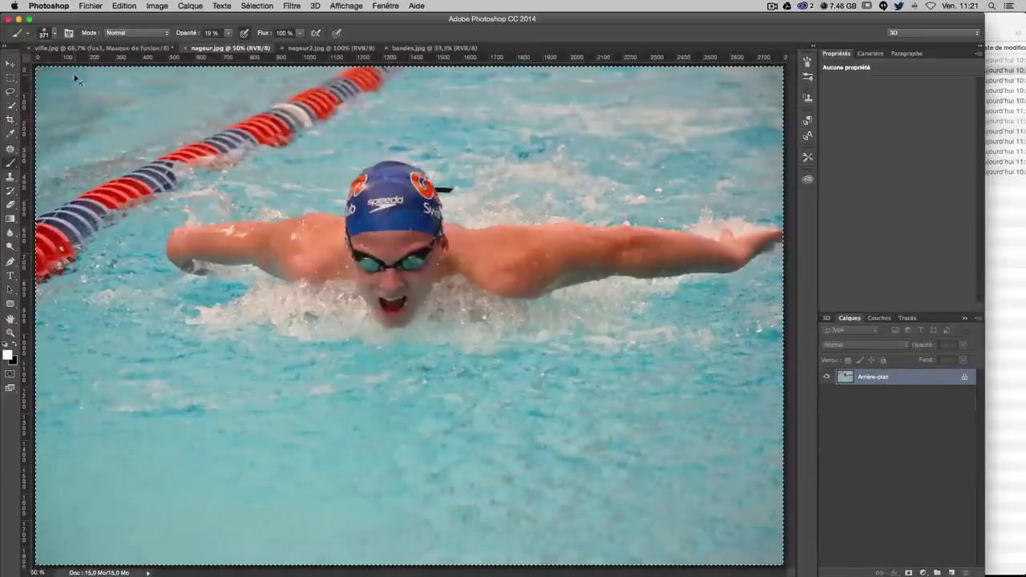
left_click(96, 48)
left_click(10, 63)
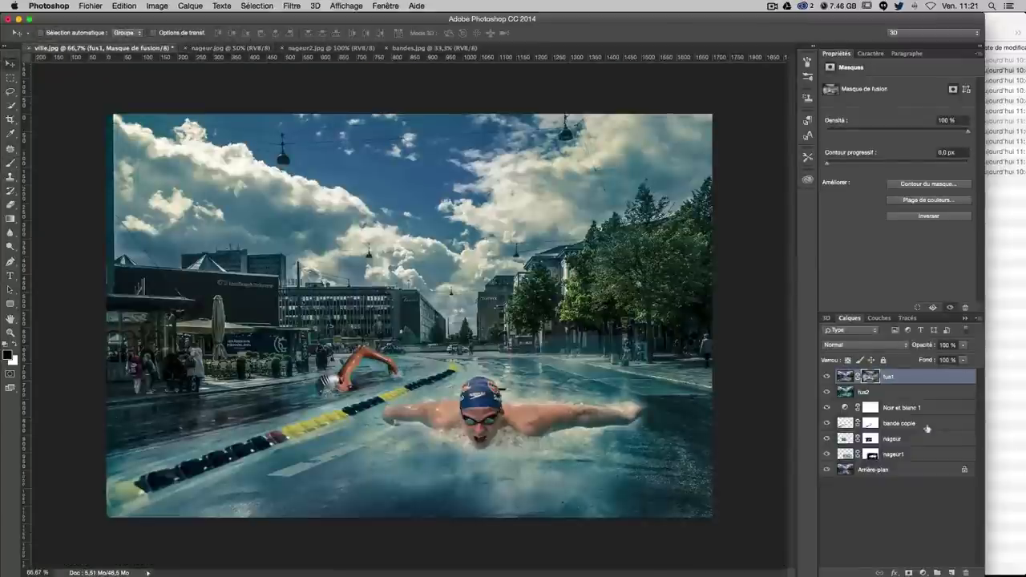
key("super+v")
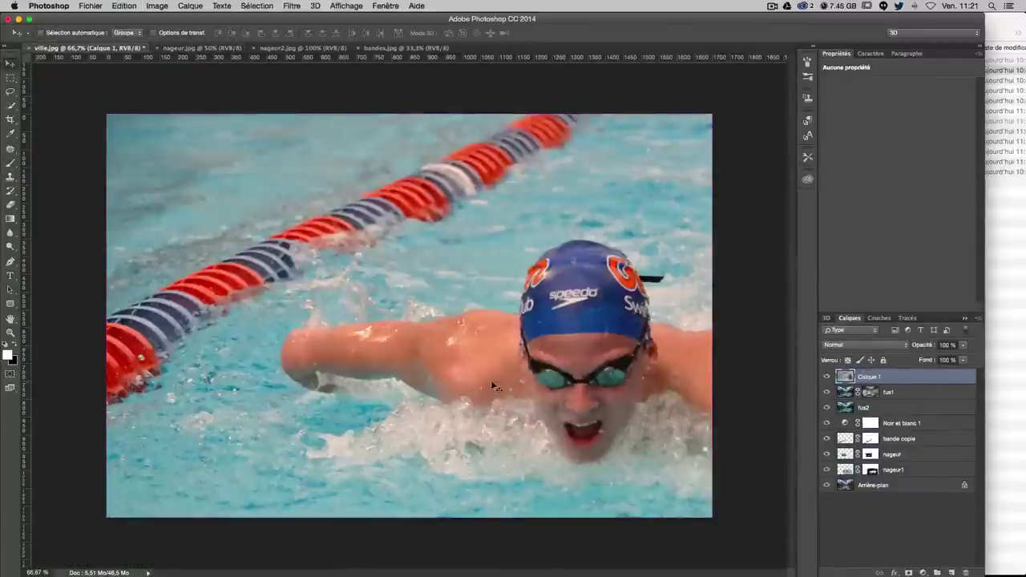
Step: Scale the pasted swimmer layer to about 69% and start distorting it across the street
key("super+t")
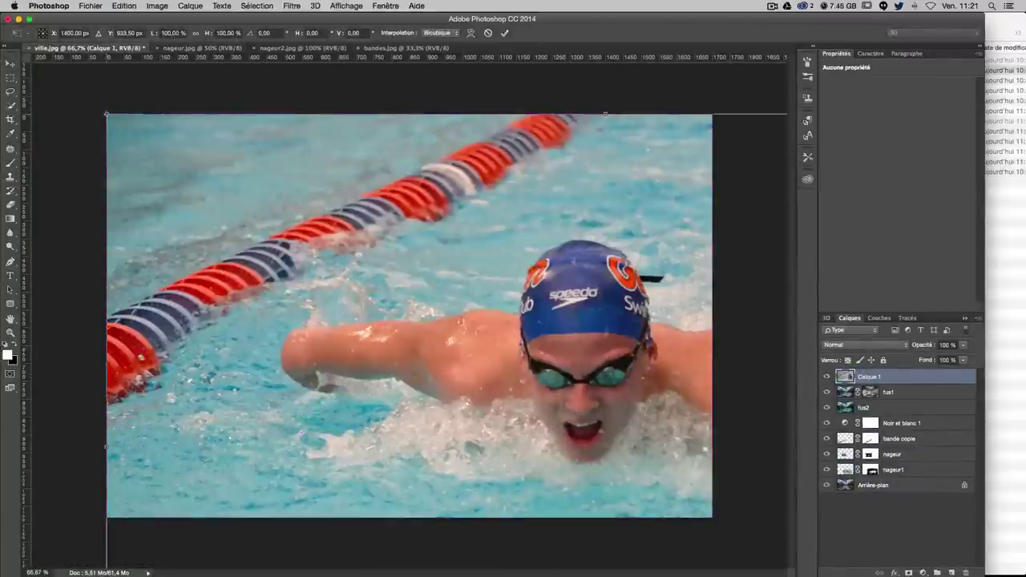
left_click_drag(247, 240, 351, 303)
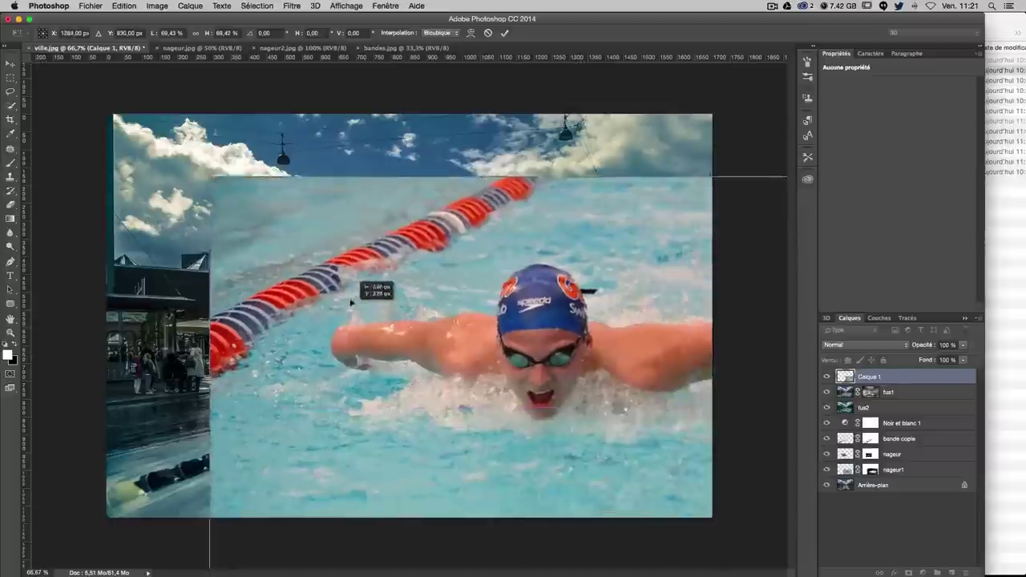
mouse_move(210, 178)
left_mouse_down()
mouse_move(187, 106)
mouse_move(417, 246)
left_mouse_up()
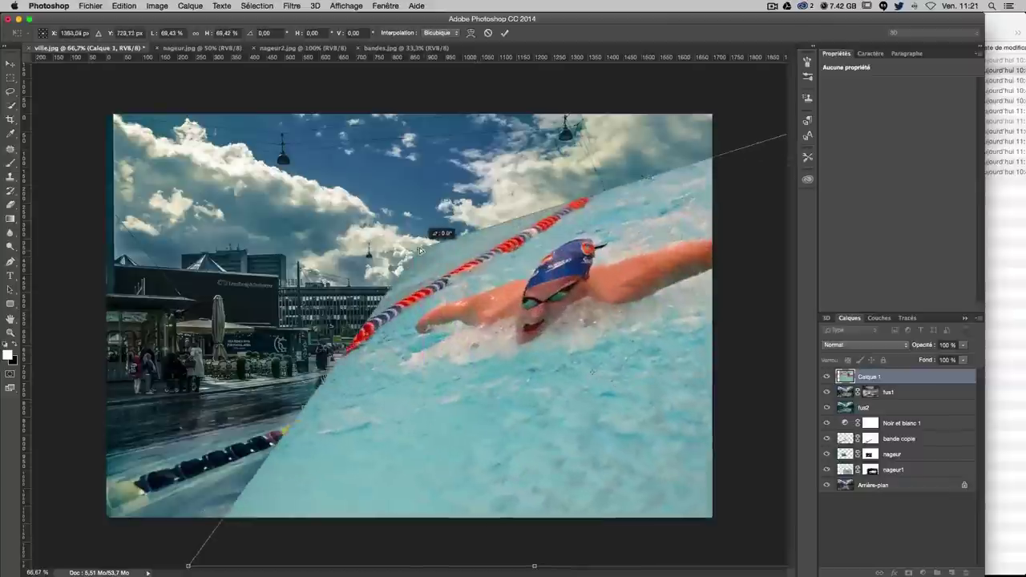
left_click_drag(670, 238, 733, 76)
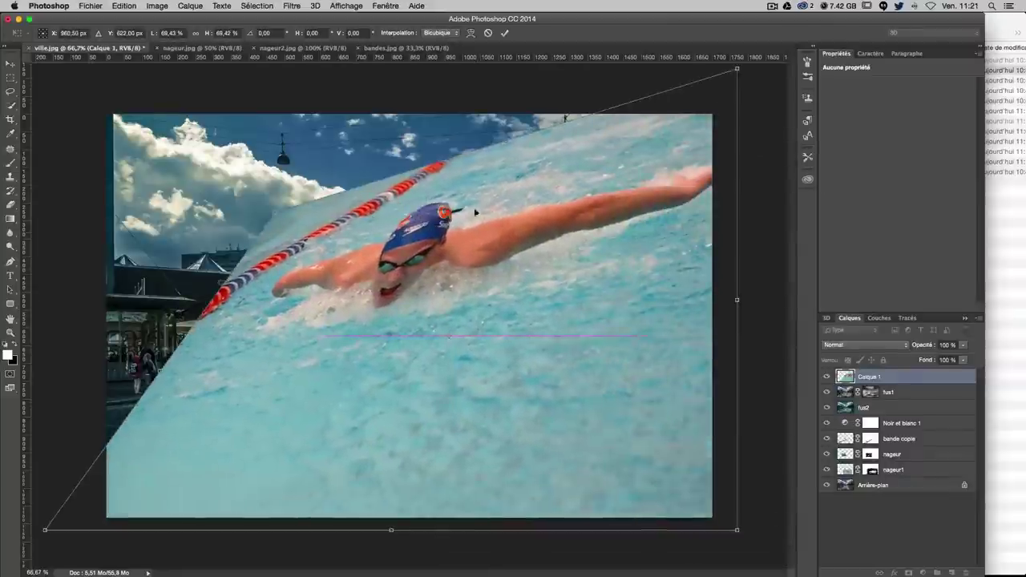
left_click_drag(691, 102, 524, 210)
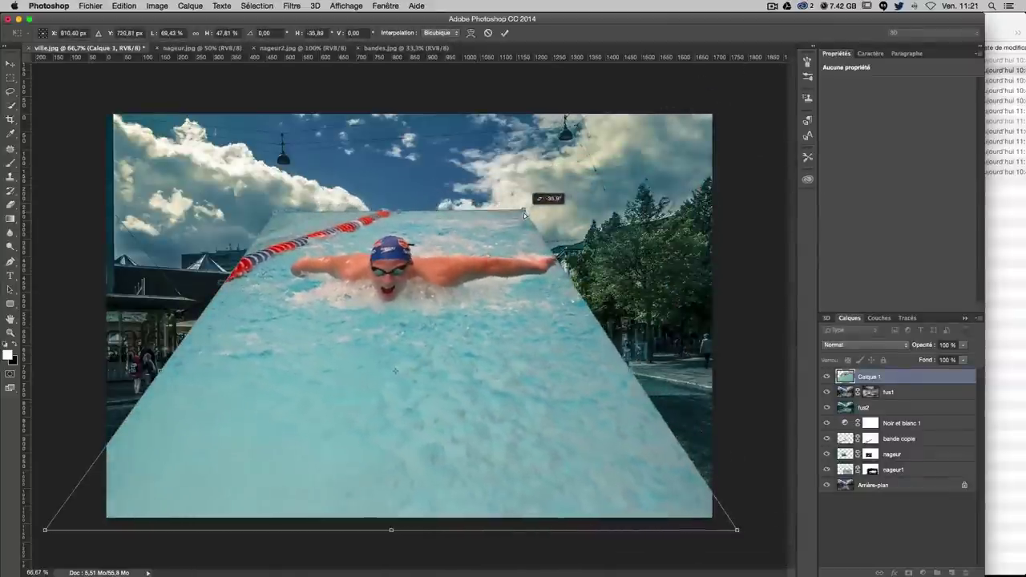
mouse_move(408, 217)
left_mouse_down()
mouse_move(479, 385)
mouse_move(607, 366)
left_mouse_up()
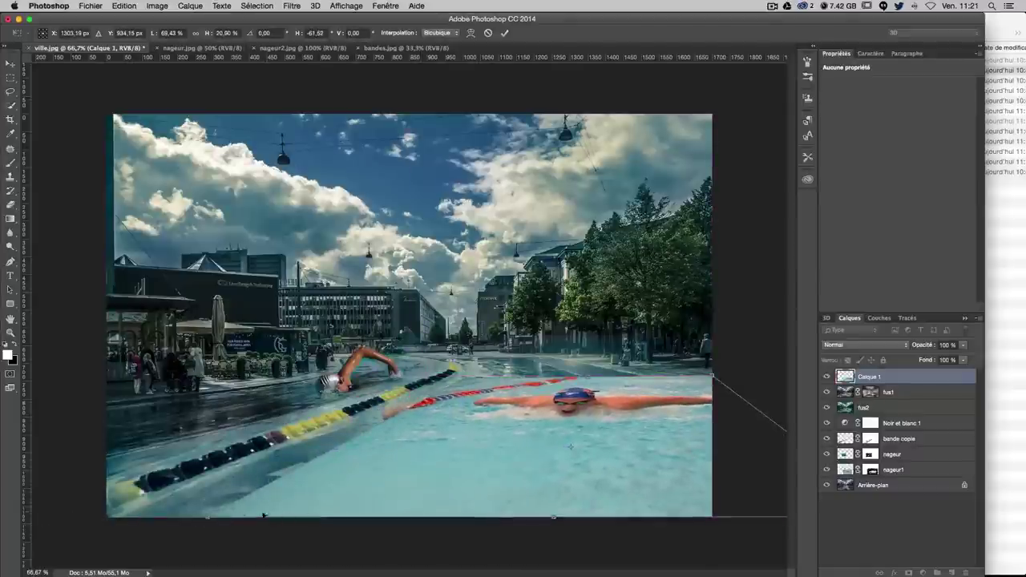
Step: Adjust the pool's corners into a flat perspective across the road and commit the transform
left_click_drag(207, 517, 128, 517)
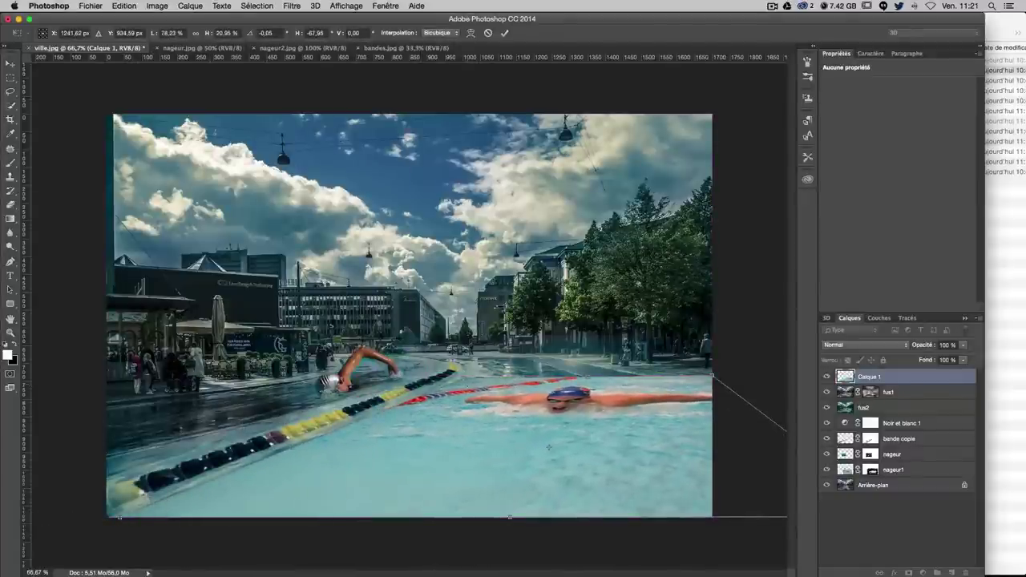
left_click_drag(713, 374, 644, 382)
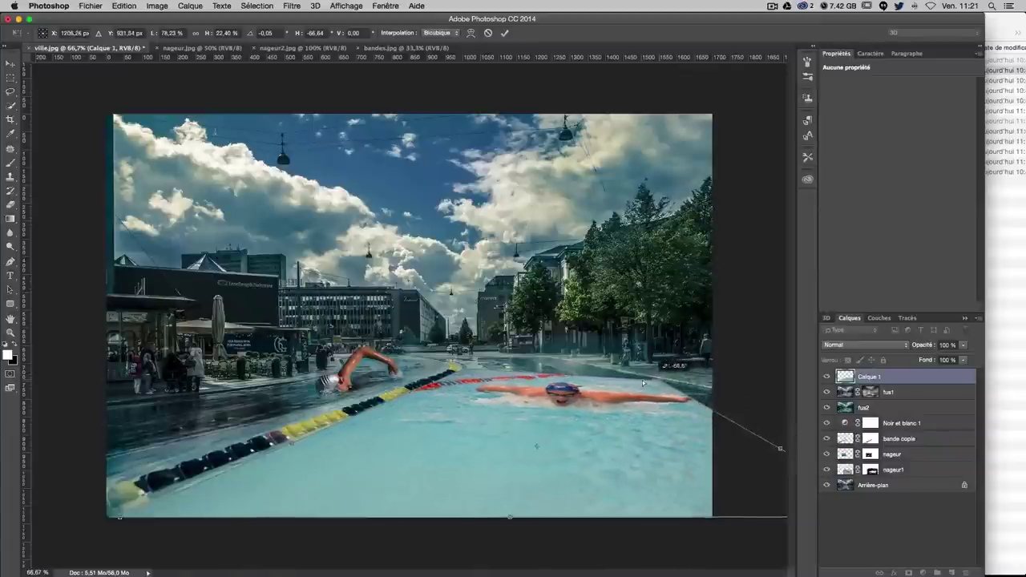
key("super+minus")
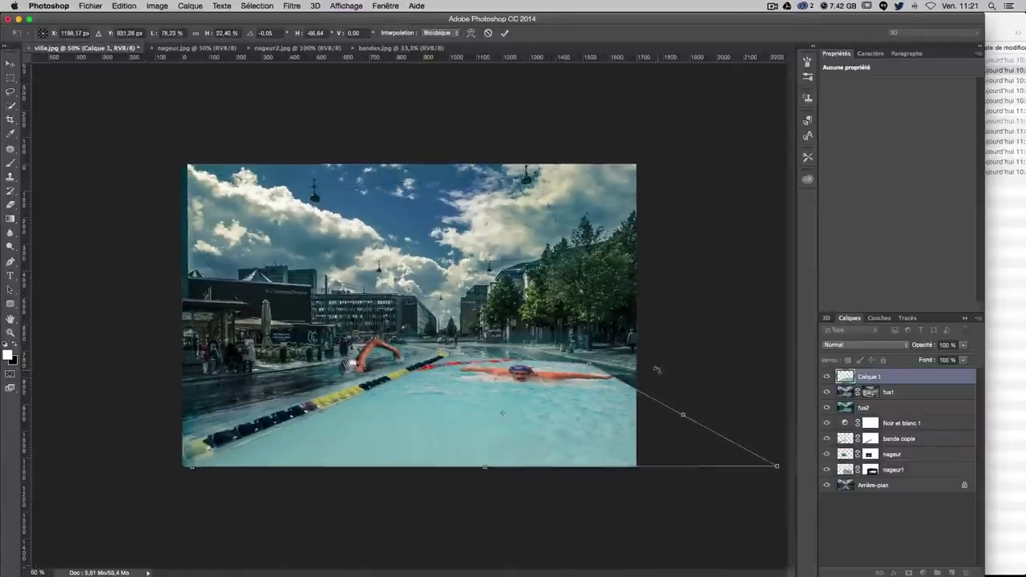
key("super+minus")
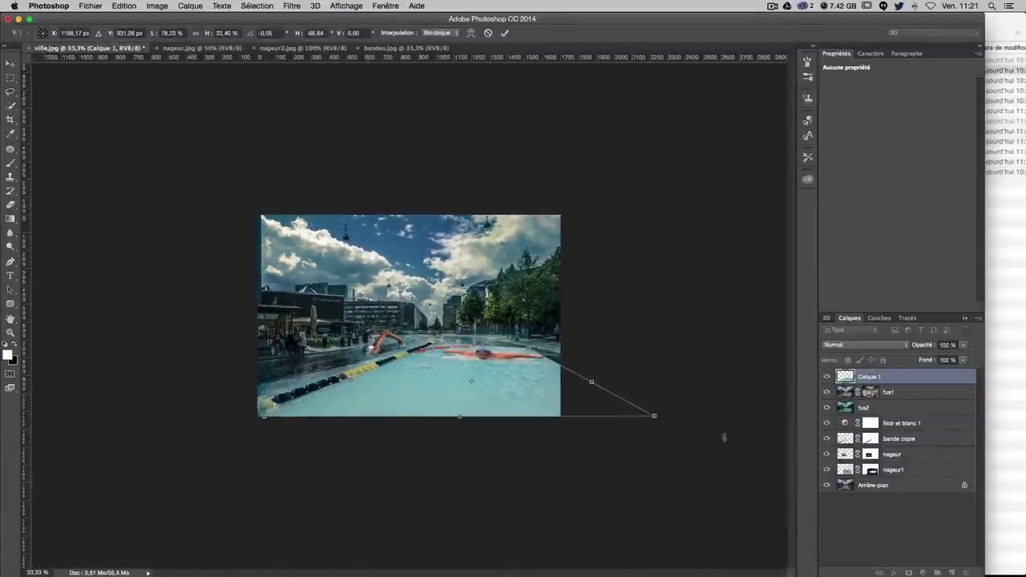
left_click_drag(661, 418, 741, 426)
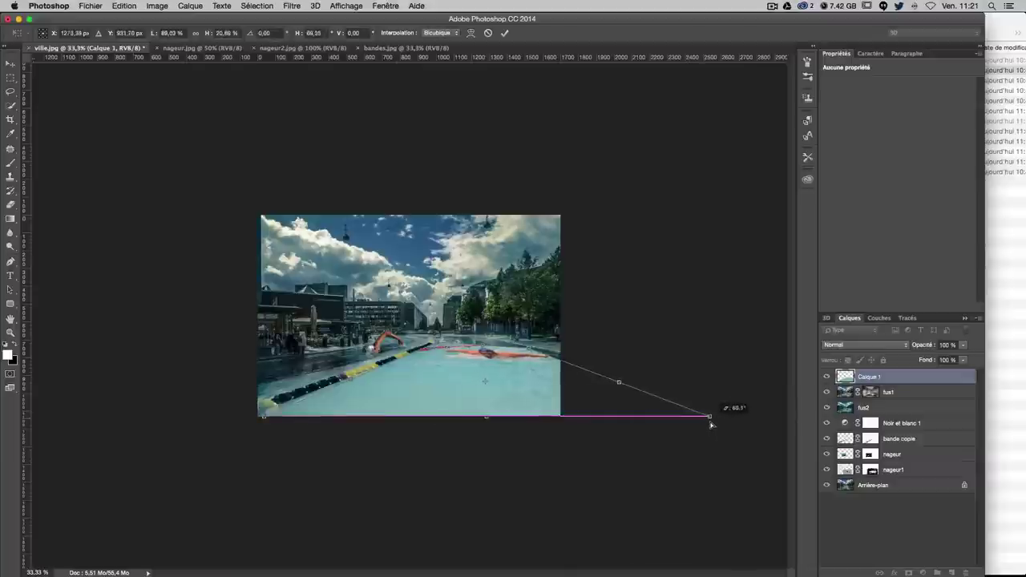
key("Return")
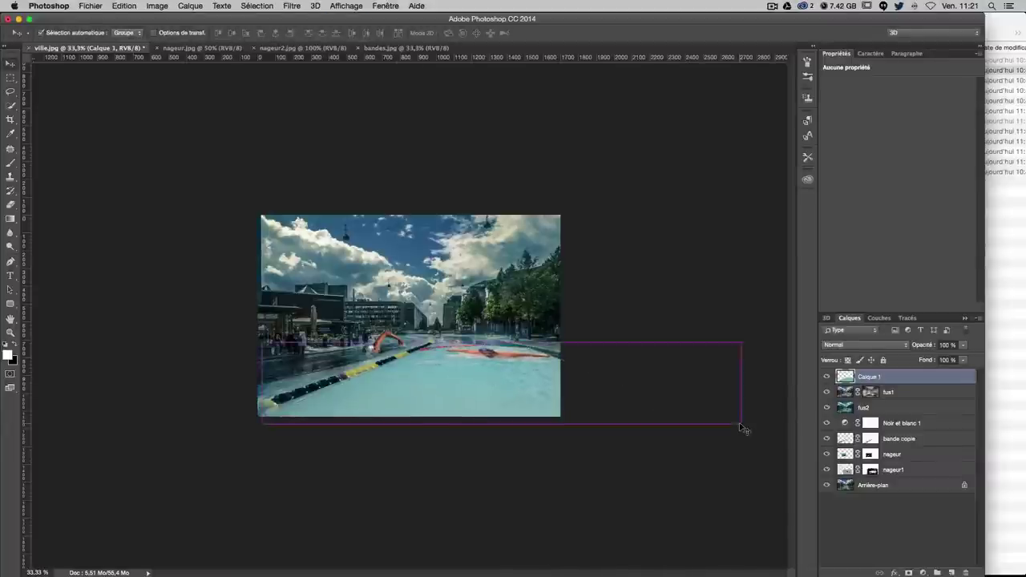
key("super+plus")
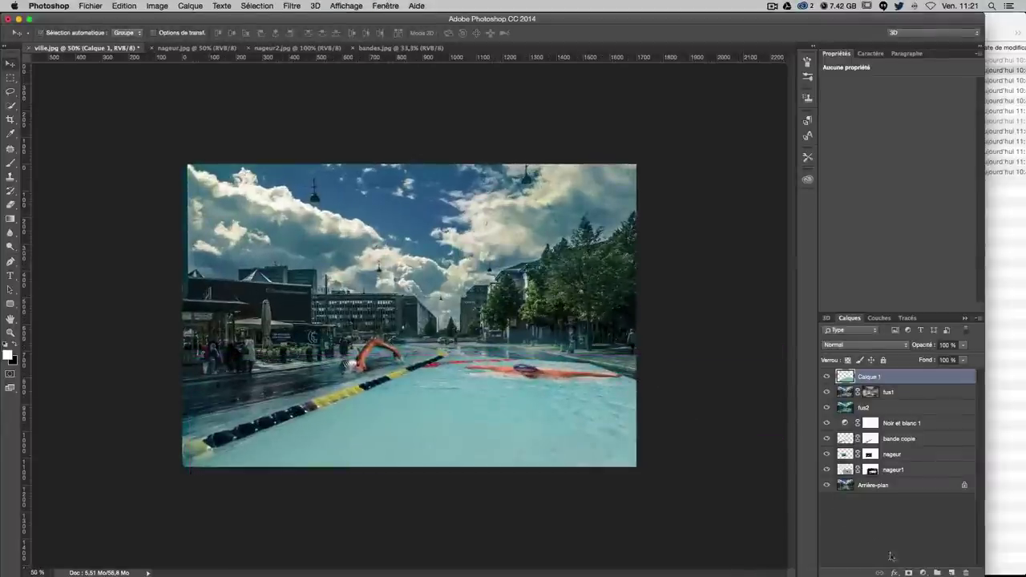
Step: Add a mask to Calque 1 and paint black around the swimmer and along the right edge
left_click(909, 573)
key("x")
key("b")
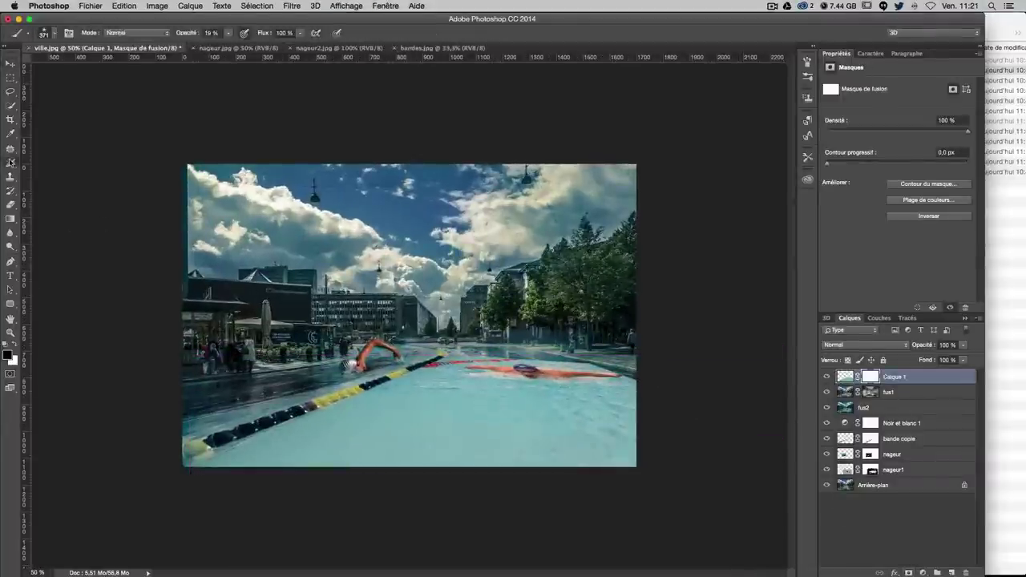
mouse_move(498, 397)
left_mouse_down()
mouse_move(553, 365)
mouse_move(496, 377)
mouse_move(577, 365)
mouse_move(465, 387)
left_mouse_up()
key("super+plus")
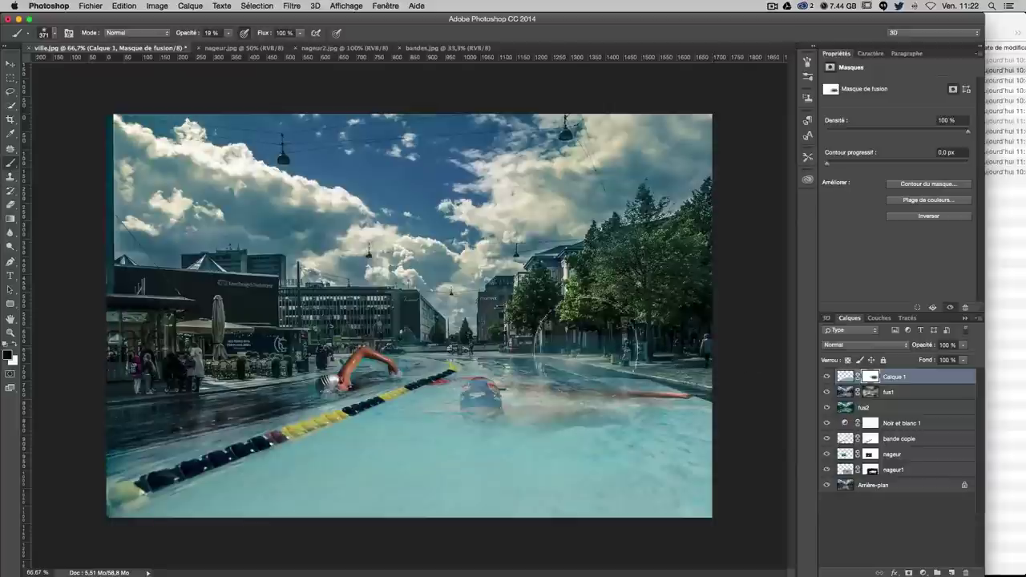
mouse_move(642, 413)
left_mouse_down()
mouse_move(706, 397)
mouse_move(694, 393)
left_mouse_up()
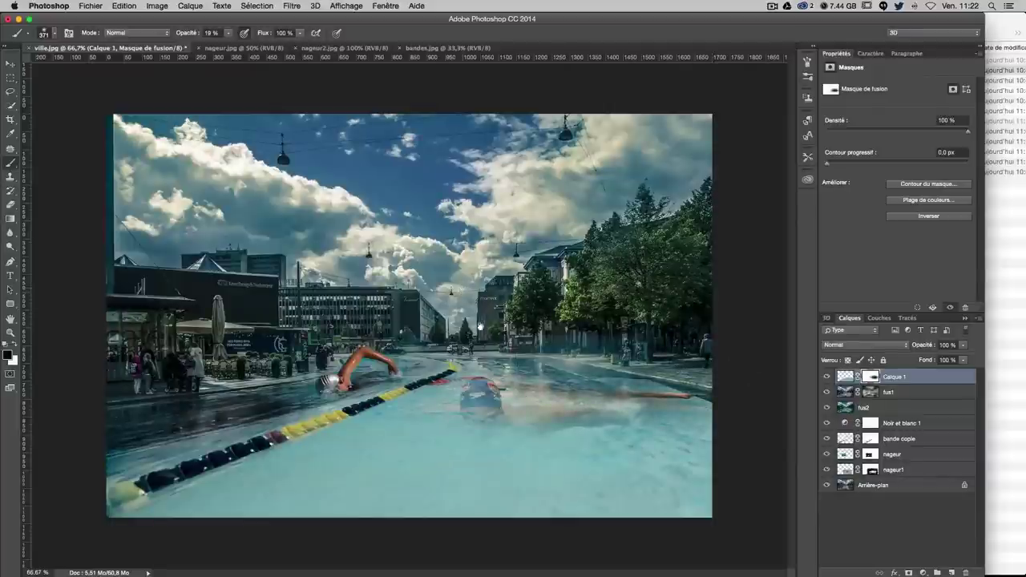
Step: With a smaller brush, reveal splashing water around the swimmer's face and arms
left_click_drag(573, 313, 529, 313)
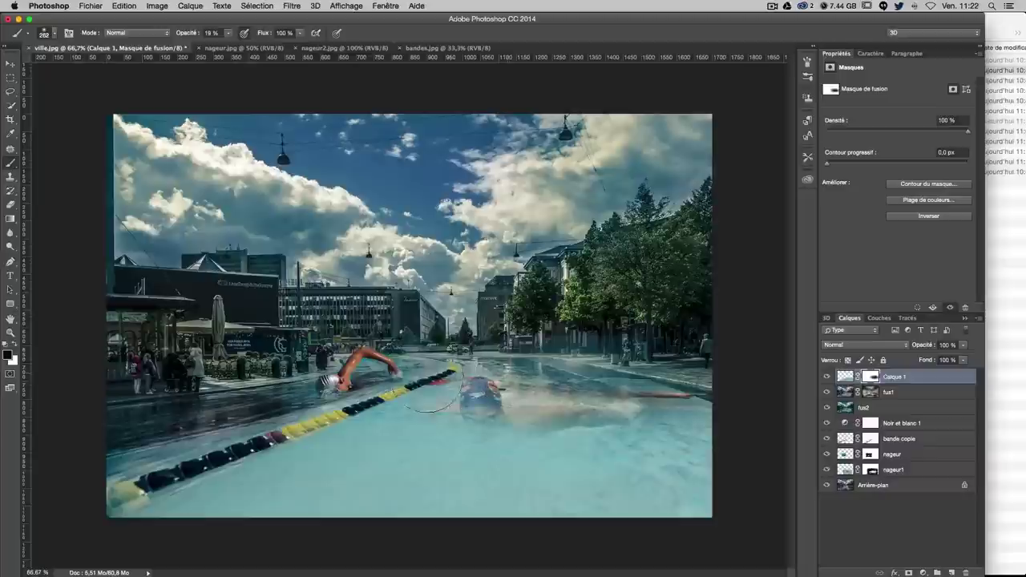
left_click_drag(437, 393, 481, 396)
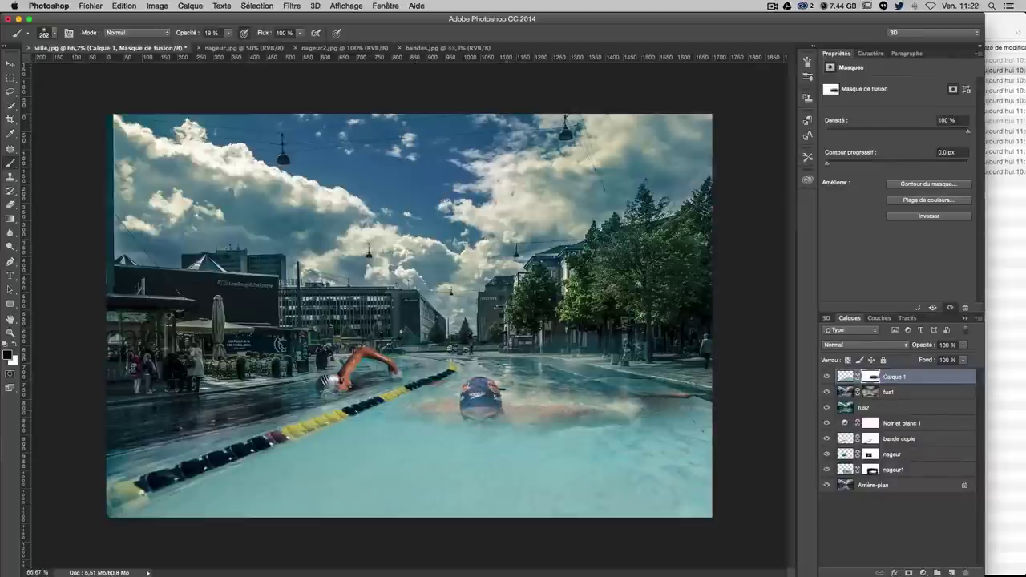
left_click_drag(633, 401, 689, 421)
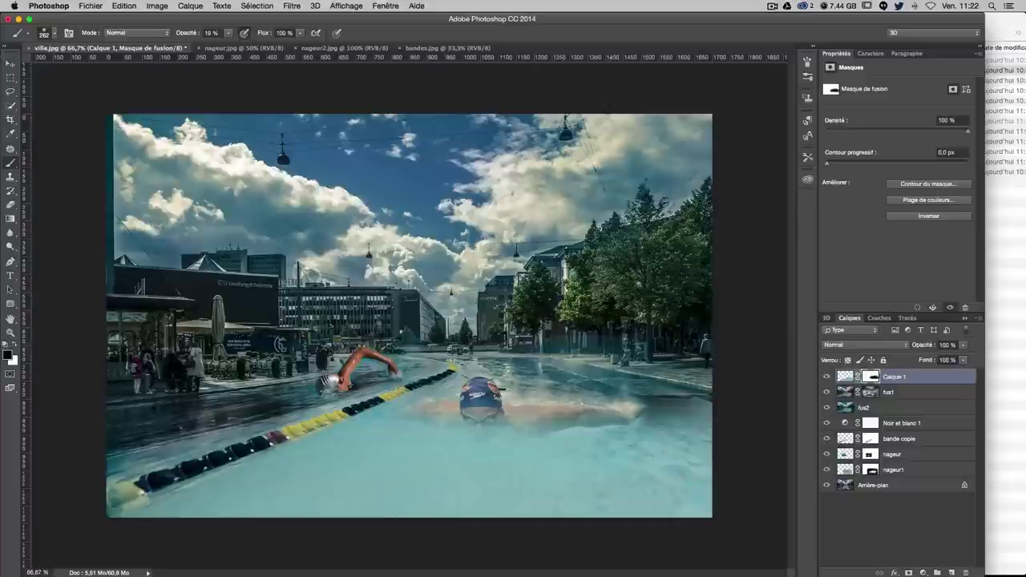
mouse_move(457, 424)
left_mouse_down()
mouse_move(445, 407)
mouse_move(367, 429)
left_mouse_up()
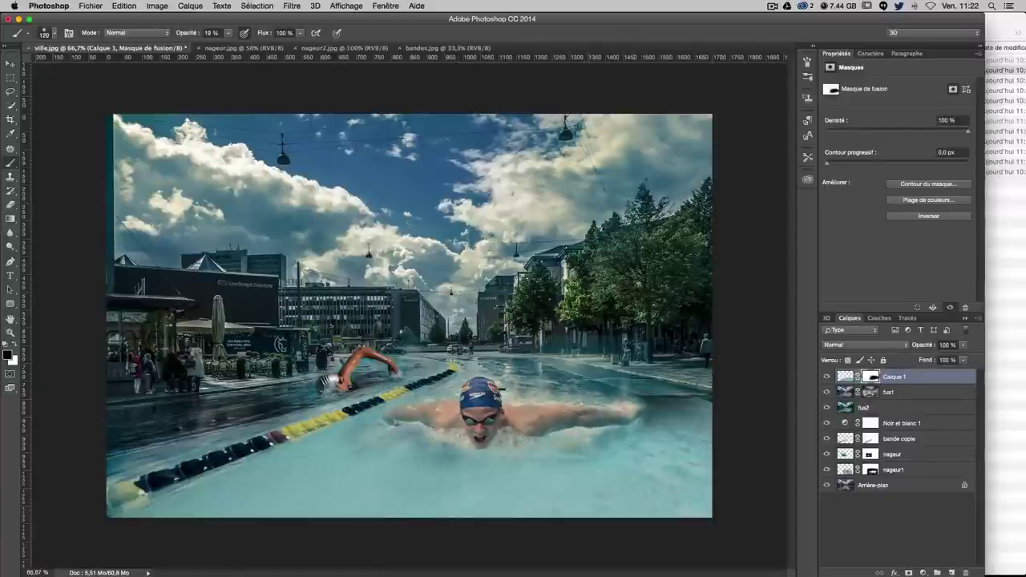
left_click_drag(646, 411, 696, 445)
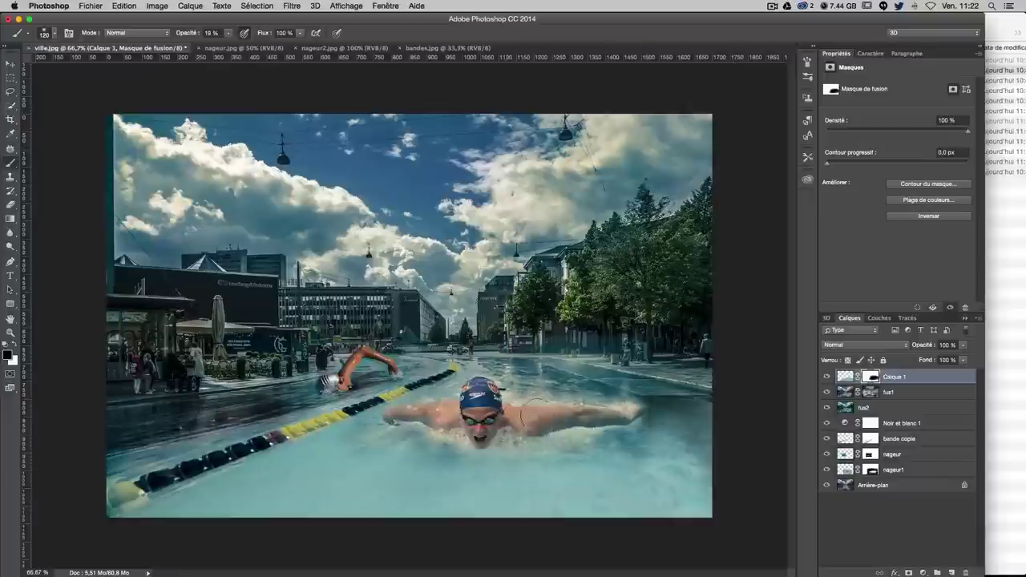
left_click_drag(535, 414, 516, 416)
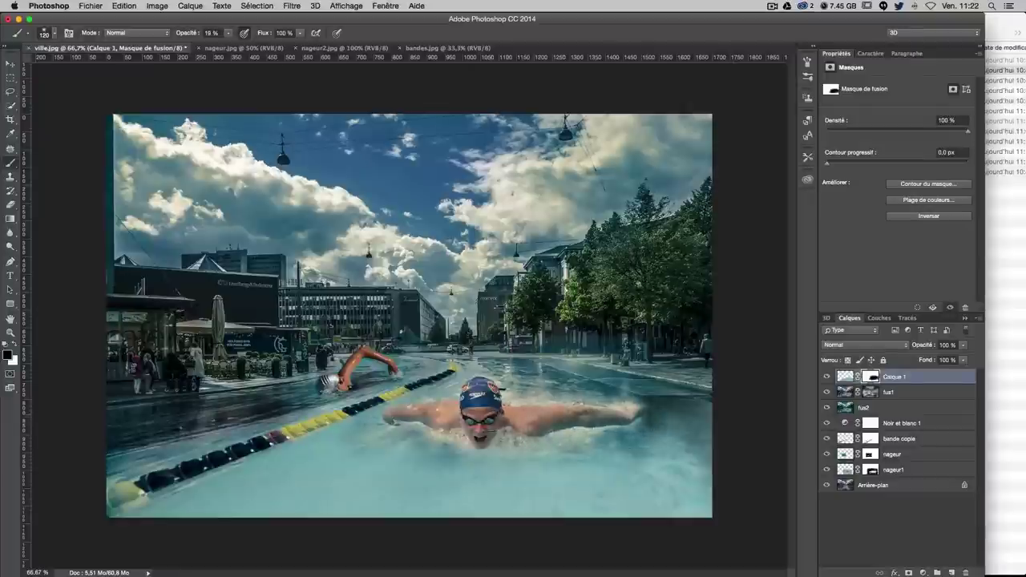
Step: Enlarge the brush and darken the water along the bottom of the image
key("bracketright")
key("bracketright")
key("bracketright")
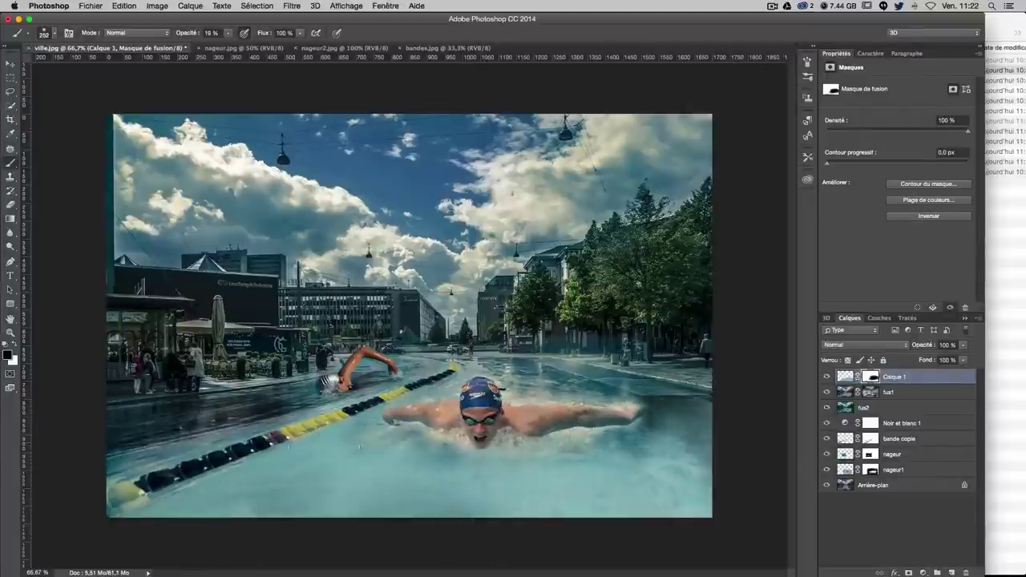
left_click_drag(237, 481, 276, 477)
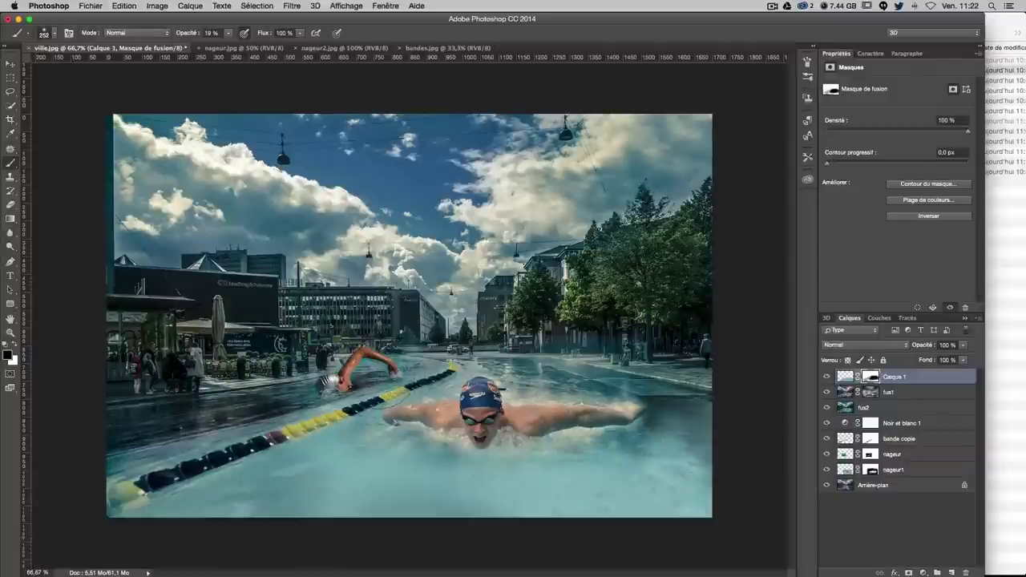
mouse_move(677, 481)
left_mouse_down()
mouse_move(571, 557)
mouse_move(334, 483)
left_mouse_up()
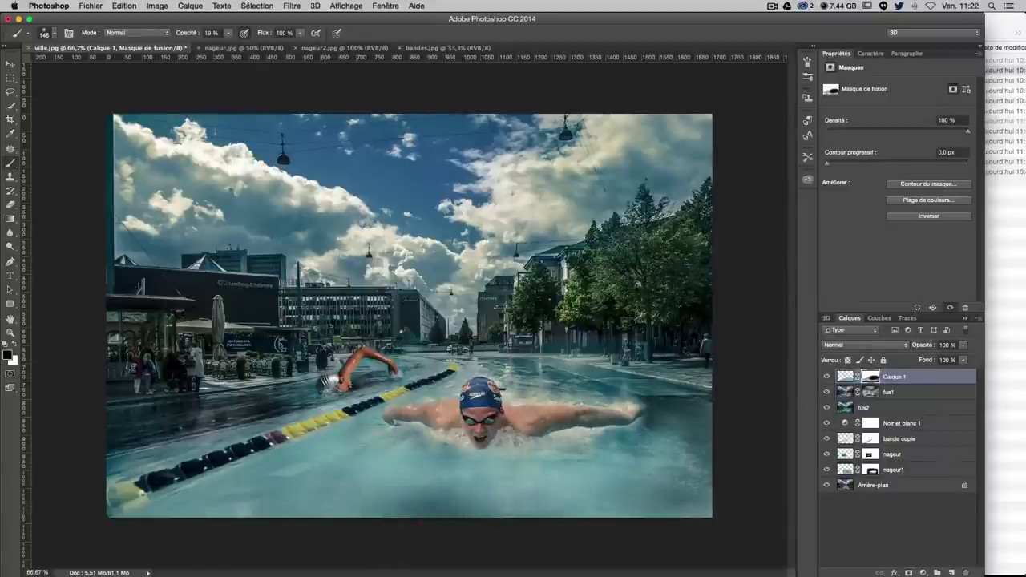
left_click_drag(344, 504, 473, 510)
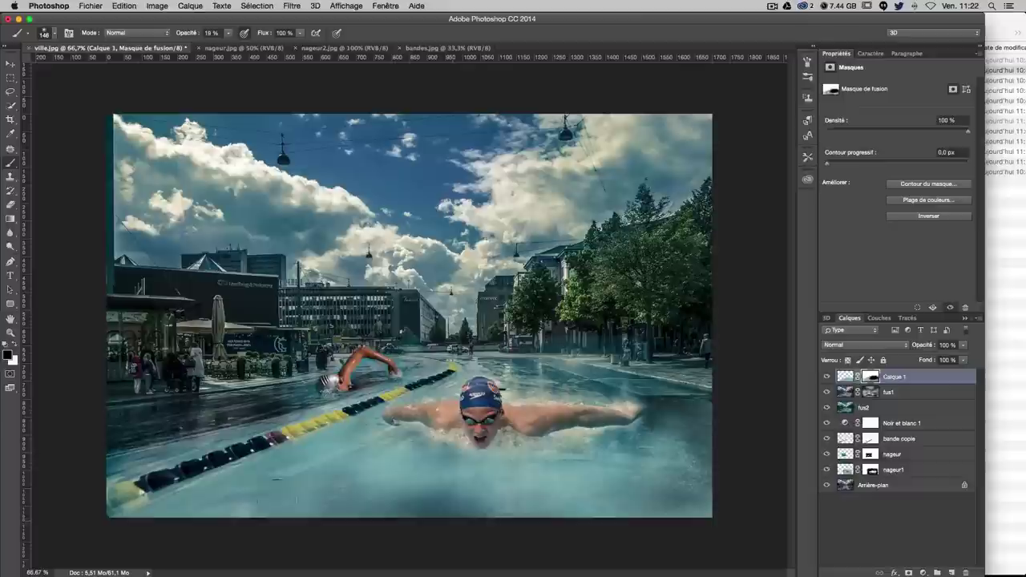
left_click(832, 346)
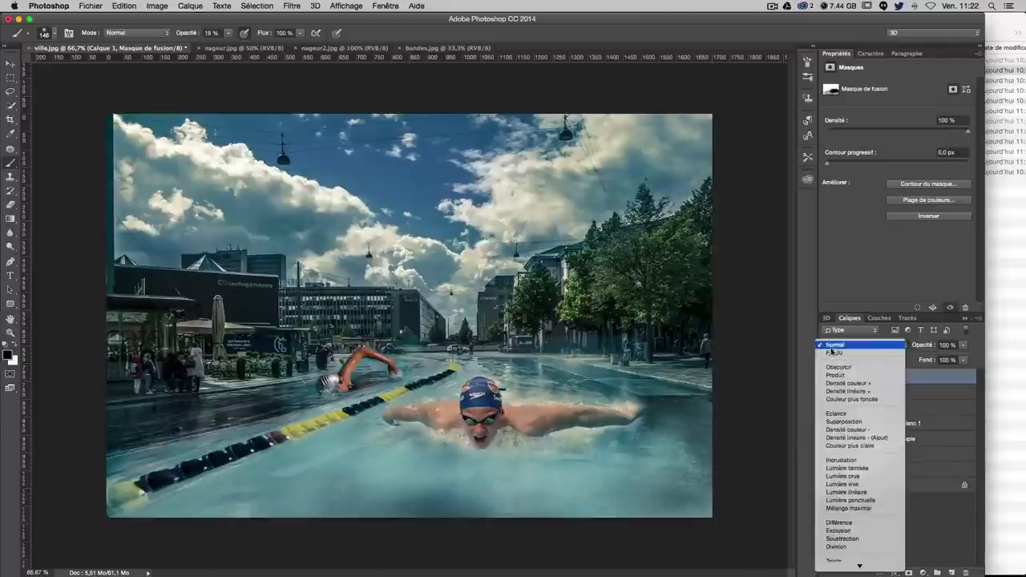
left_click(867, 461)
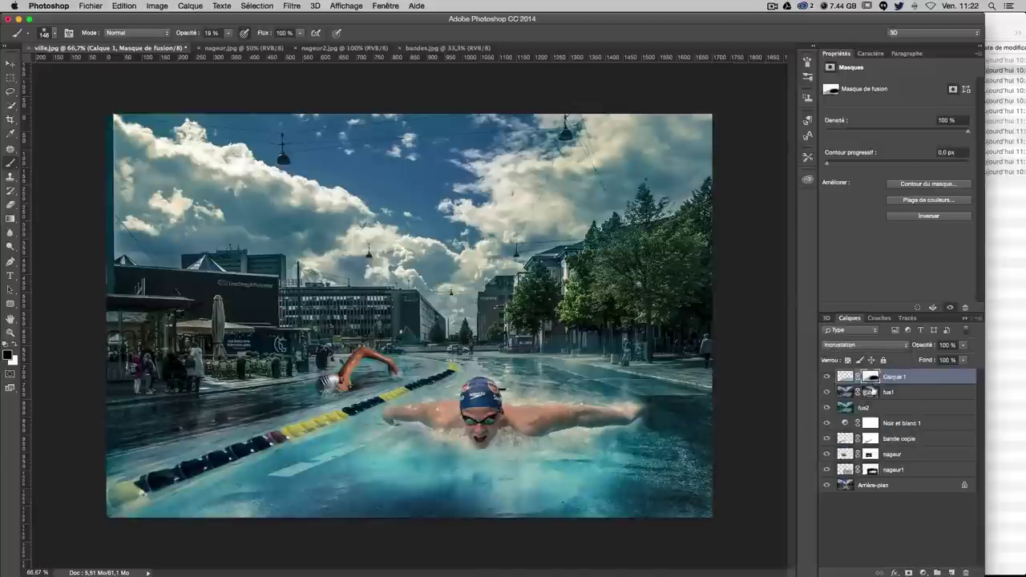
left_click(843, 349)
left_click(847, 359)
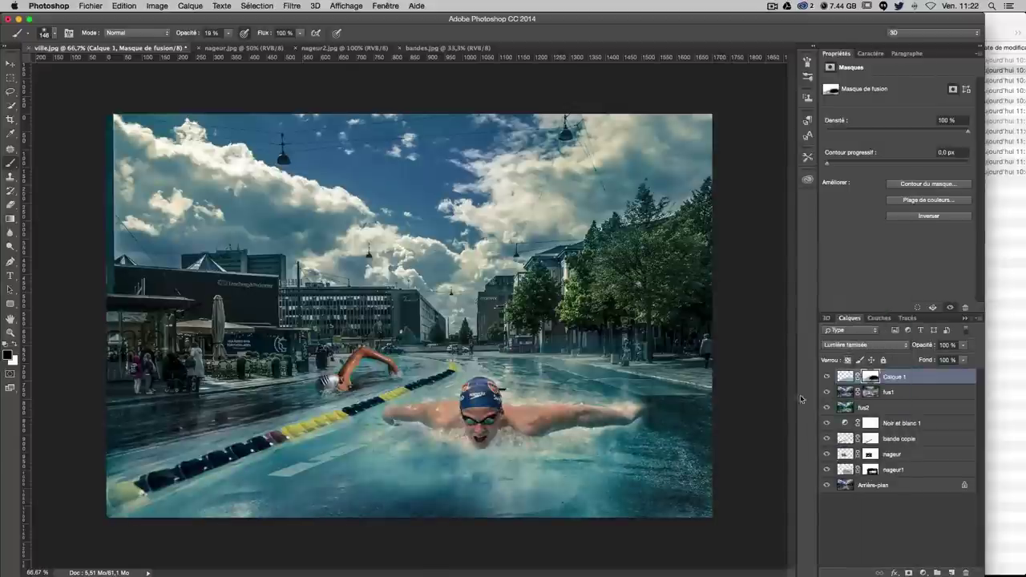
left_click(827, 376)
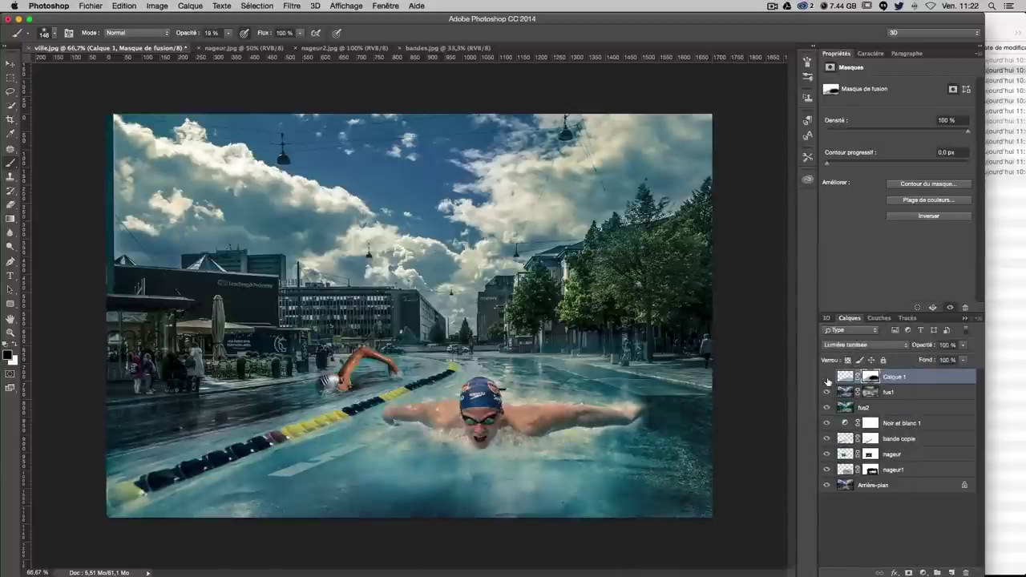
left_click(827, 376)
left_click(826, 376)
left_click(826, 376)
left_click(843, 350)
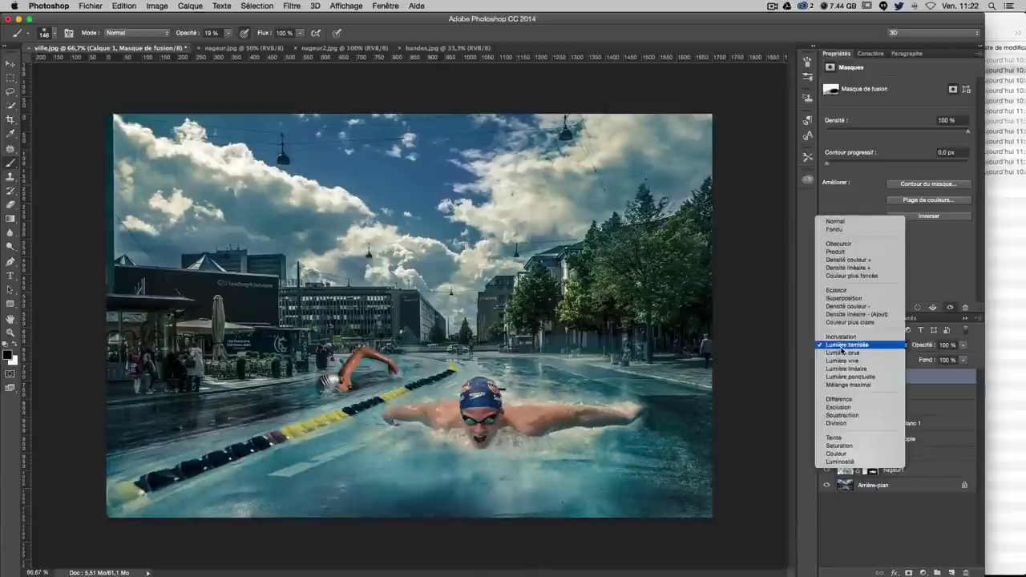
left_click(837, 221)
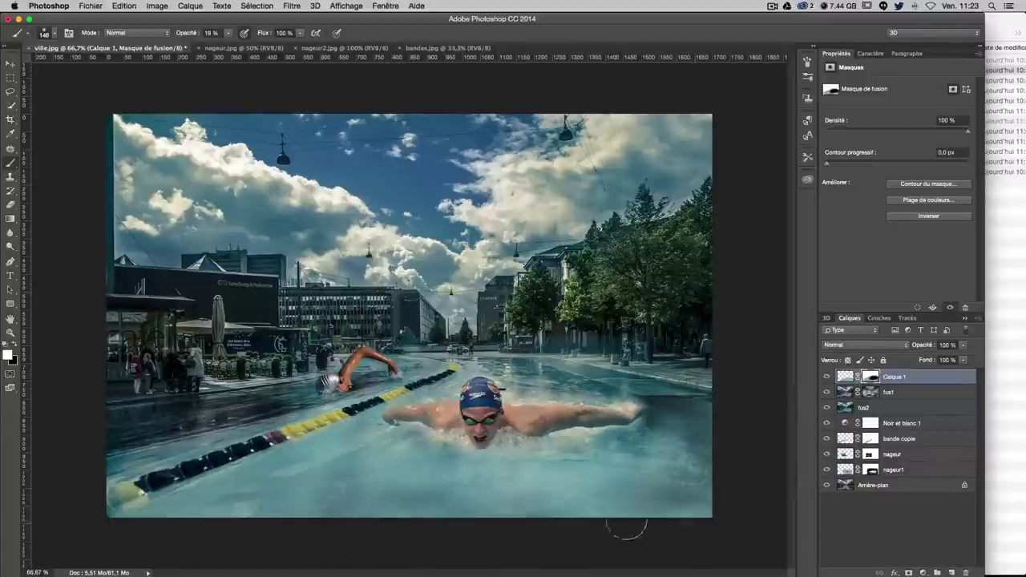
left_click(10, 64)
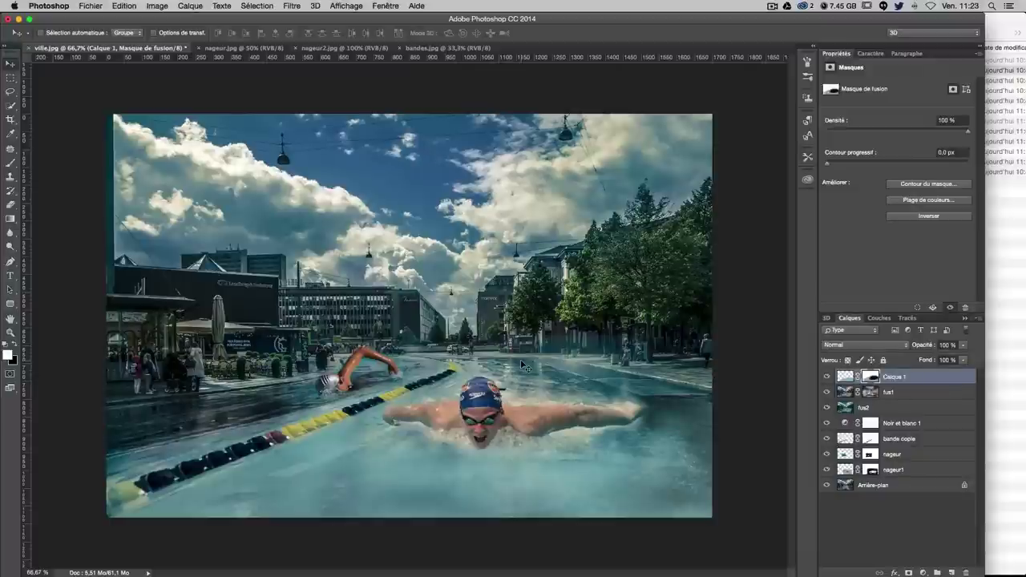
key("ctrl+2")
key("b")
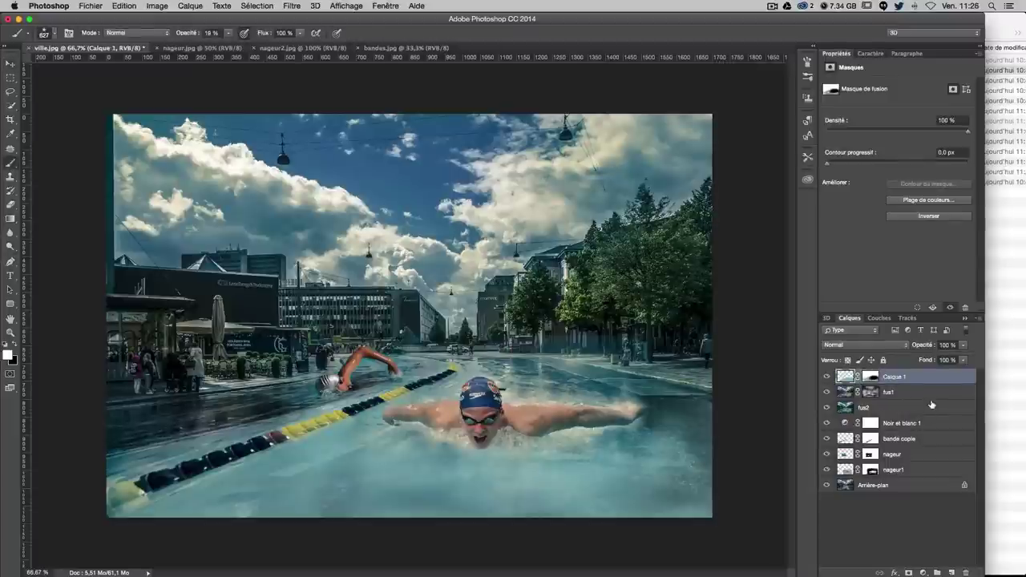
left_click_drag(931, 405, 933, 398)
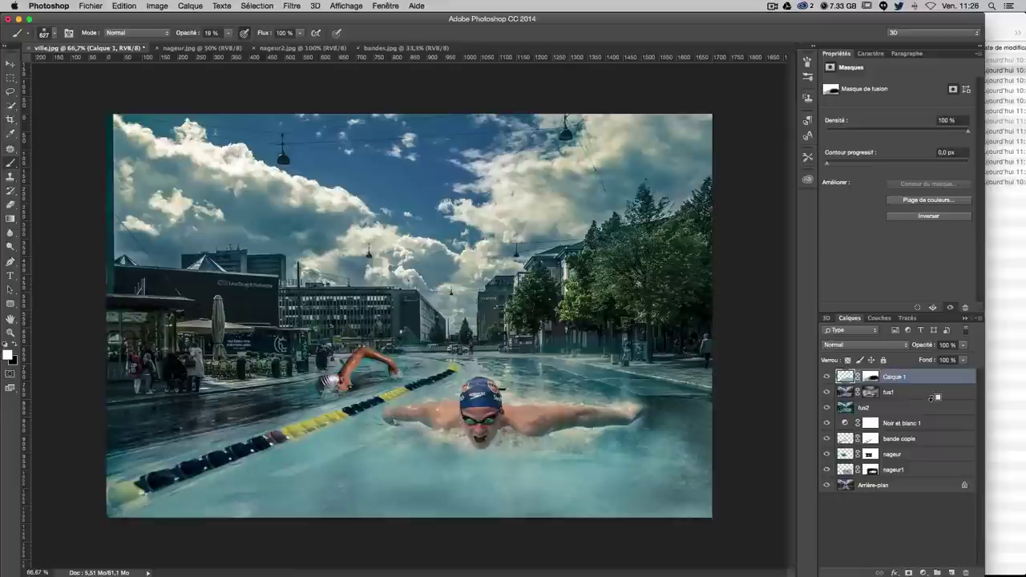
Step: Stamp visible layers, add a Black & White adjustment, and stamp the desaturated result
key("ctrl+alt+shift+e")
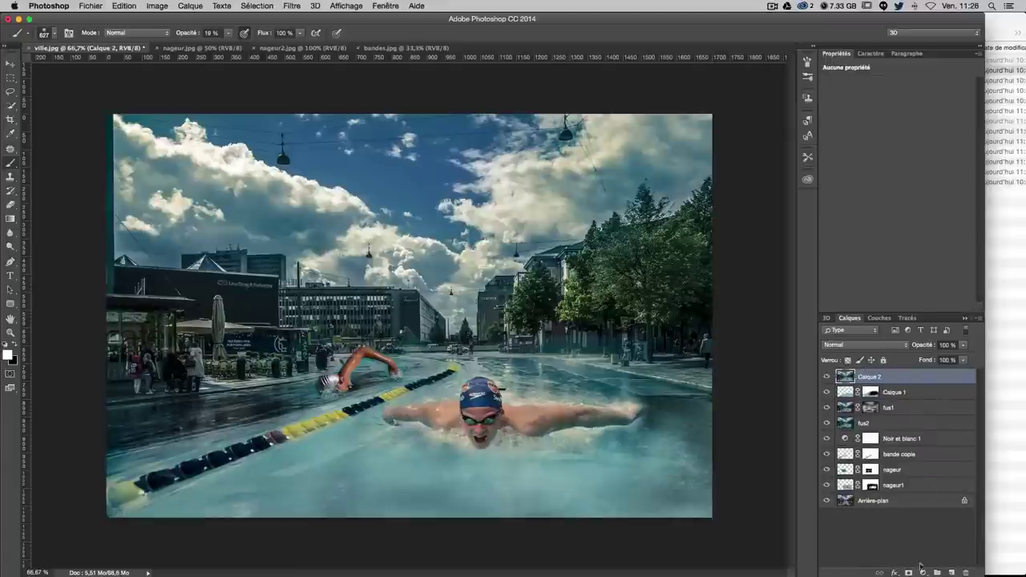
left_click(922, 573)
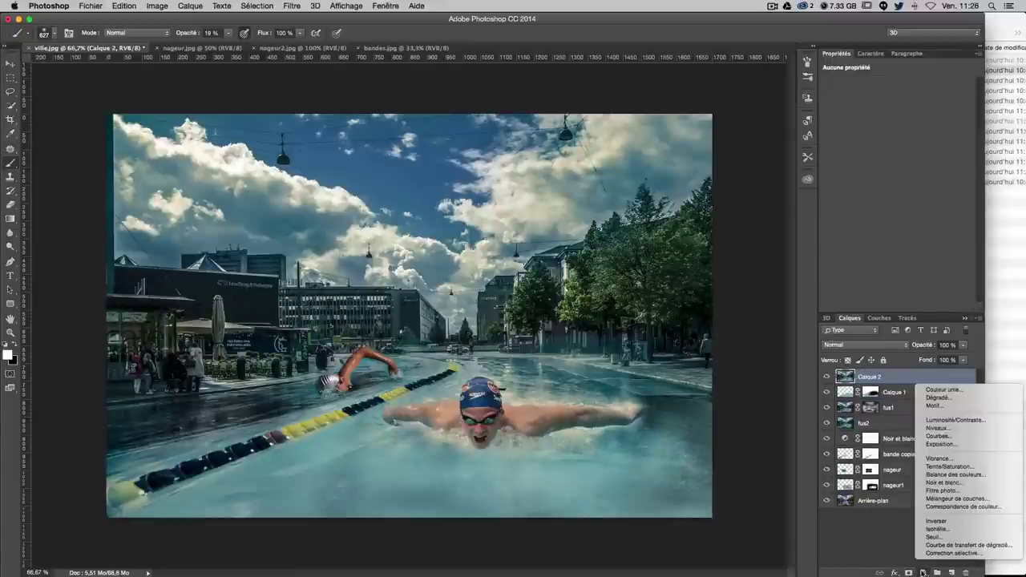
left_click(944, 483)
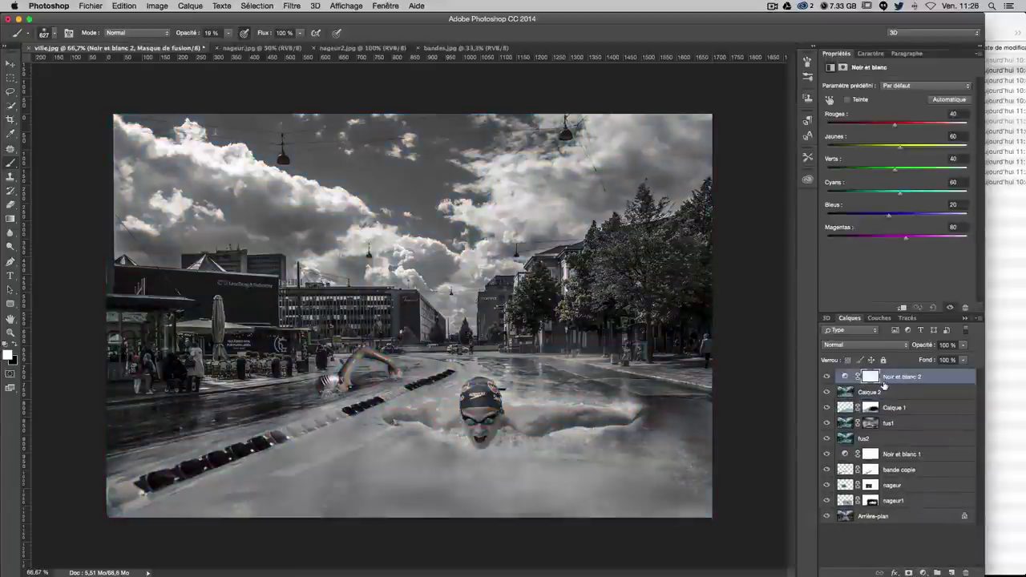
key("ctrl+alt+shift+e")
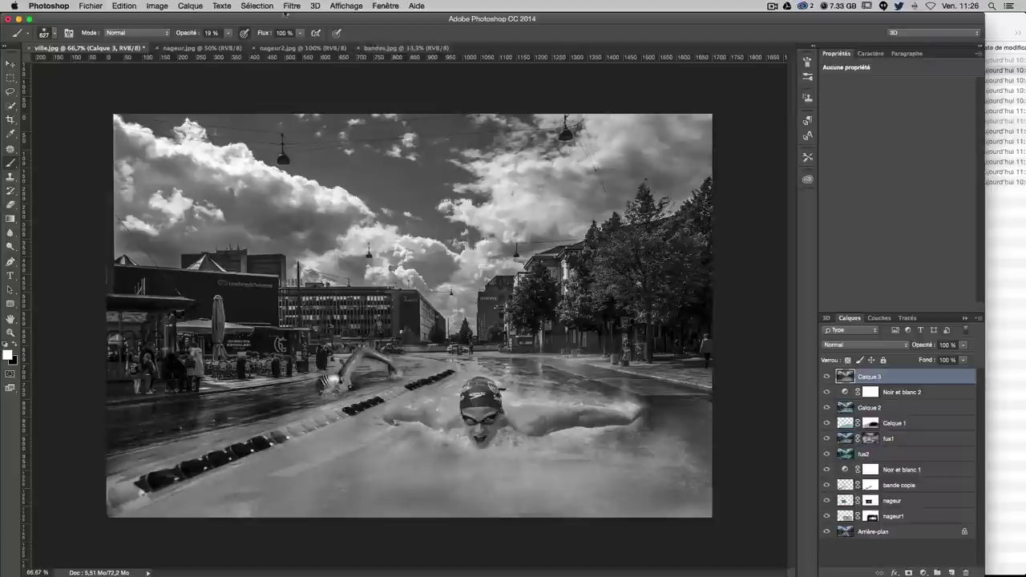
Step: In Camera Raw Split Toning, set highlights hue 141 and shadows hue 222 with saturation
left_click(305, 6)
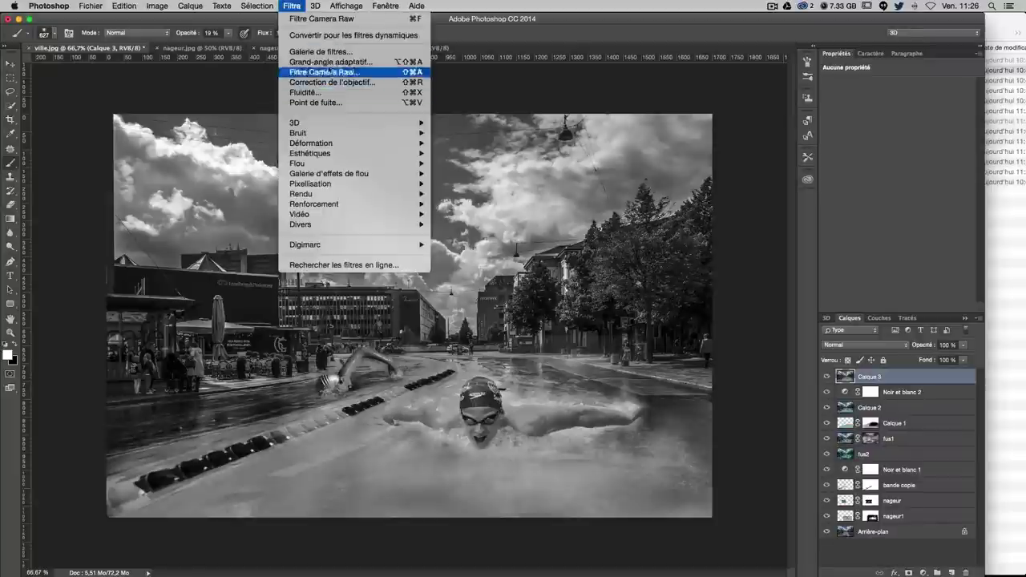
left_click(331, 75)
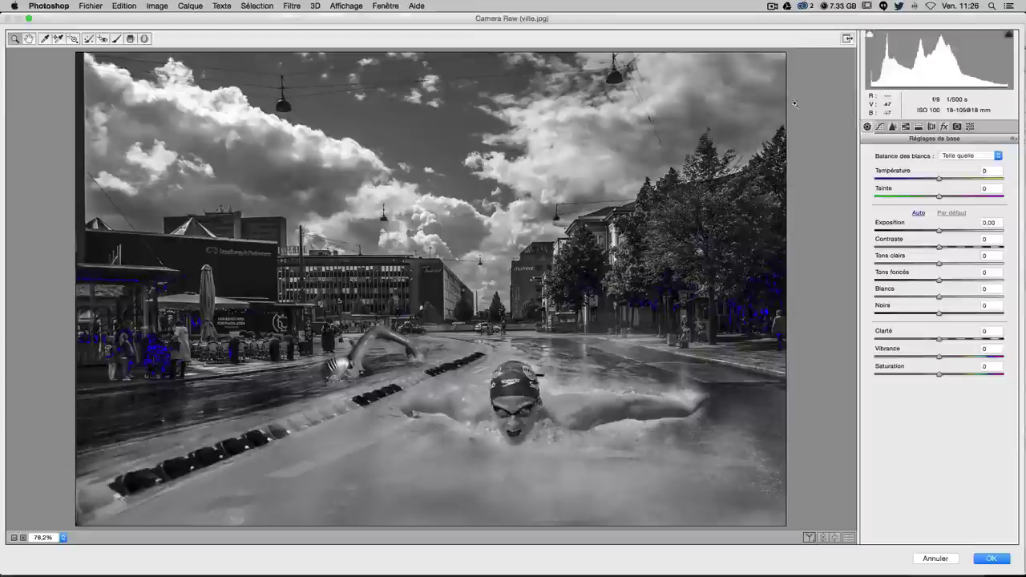
left_click(918, 127)
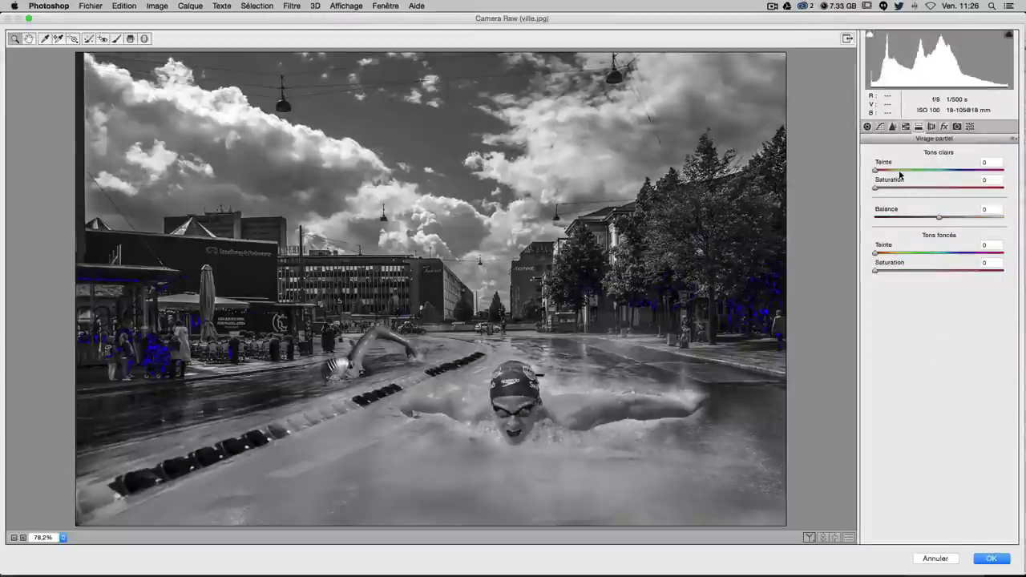
mouse_move(895, 171)
left_mouse_down()
mouse_move(925, 170)
mouse_move(889, 188)
left_mouse_up()
left_click(938, 215)
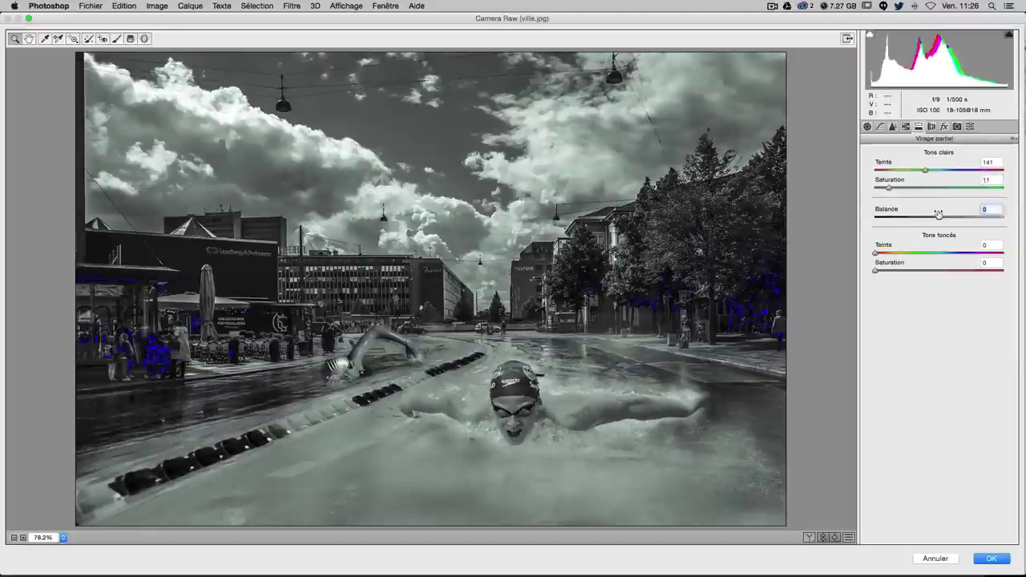
left_click(920, 254)
left_click(896, 270)
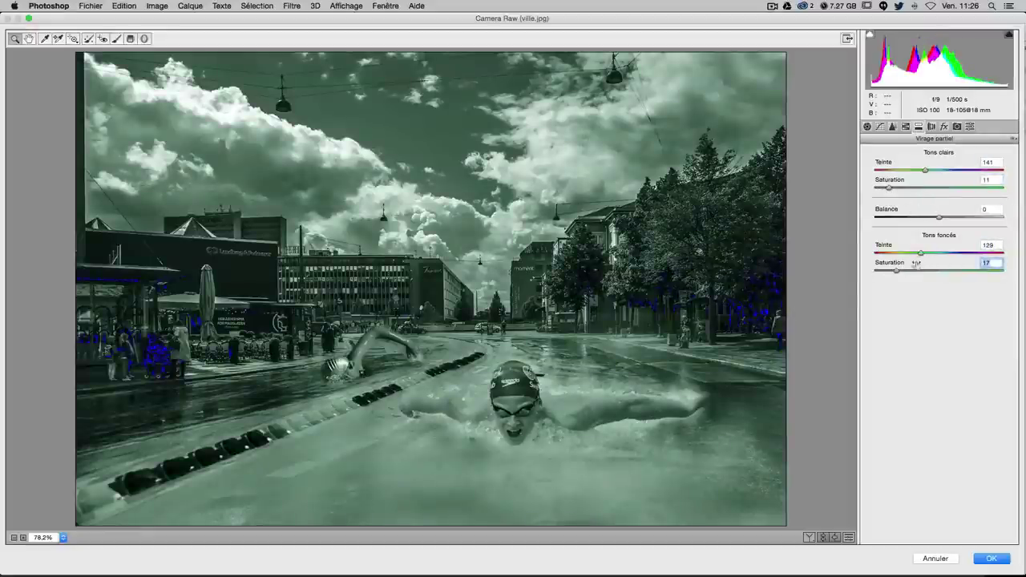
left_click(954, 253)
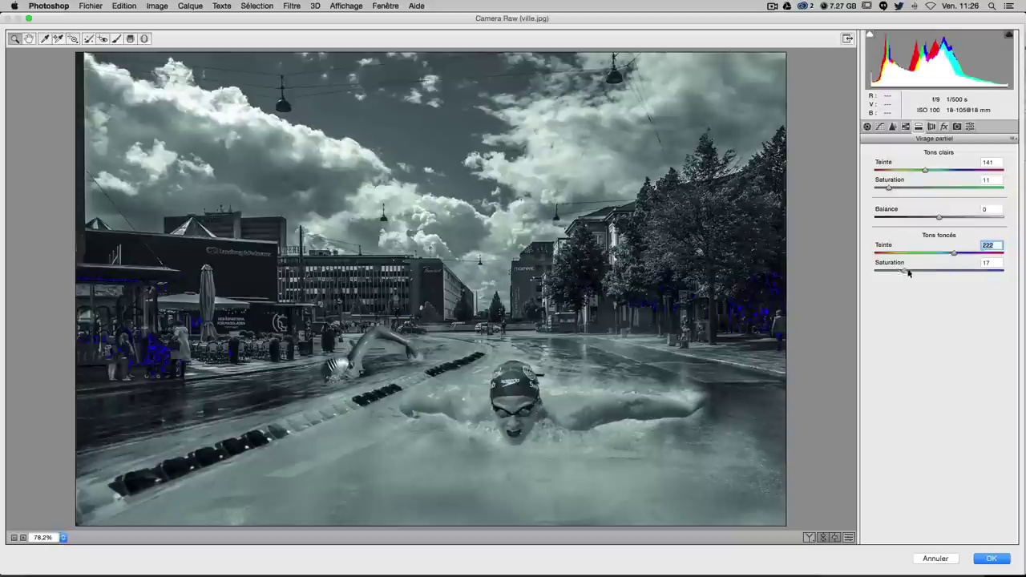
left_click_drag(908, 273, 923, 273)
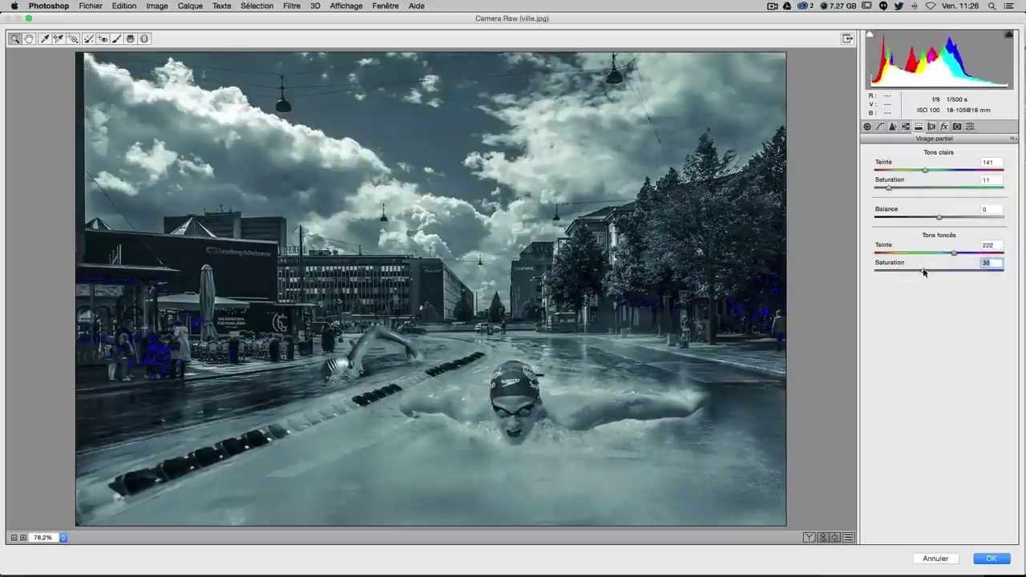
Step: Fine-tune the highlight and shadow tint hue and saturation for a cool blue-grey tone
left_click(944, 169)
left_click(899, 187)
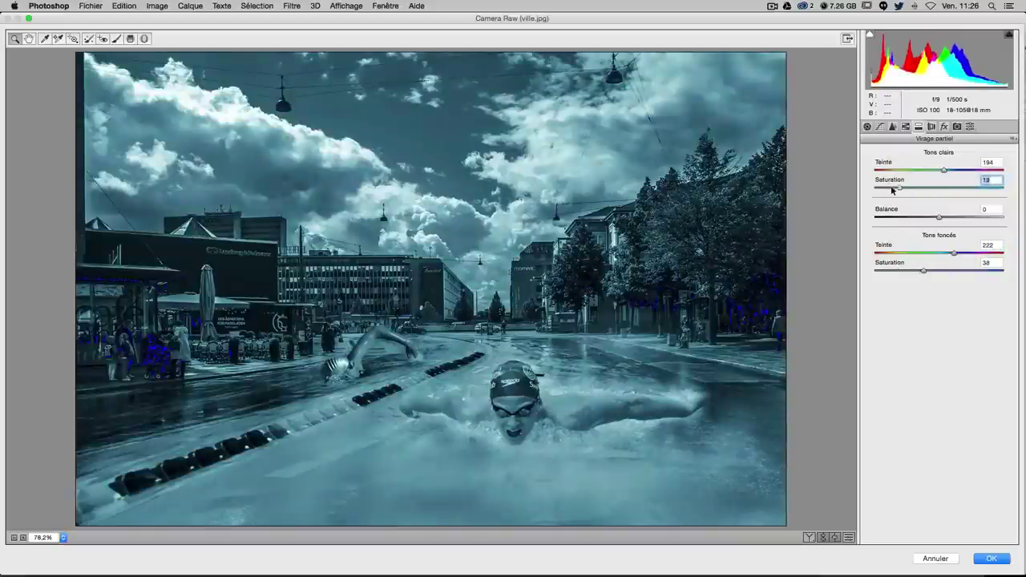
left_click_drag(892, 190, 916, 171)
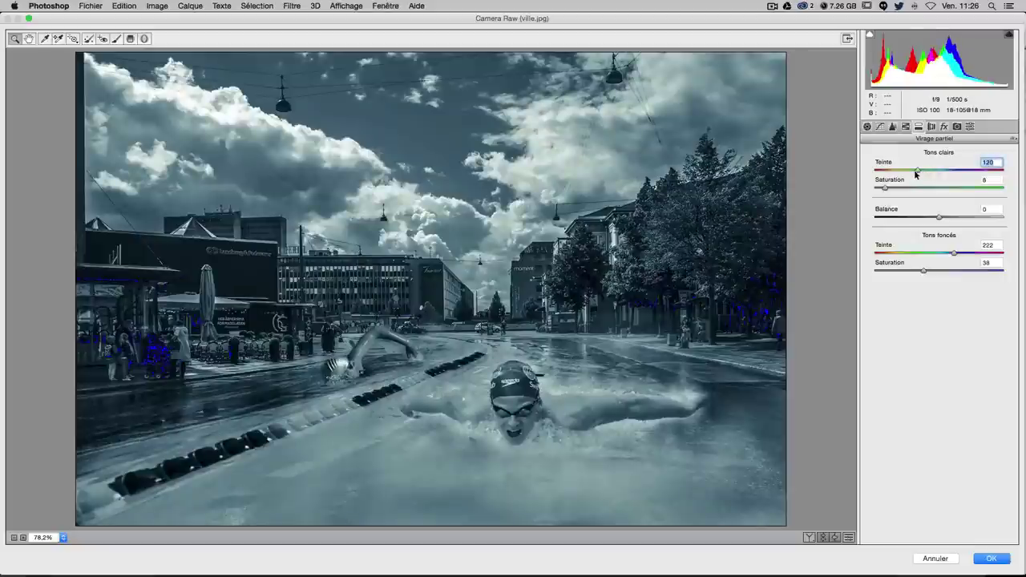
left_click(943, 254)
left_click_drag(952, 254, 905, 273)
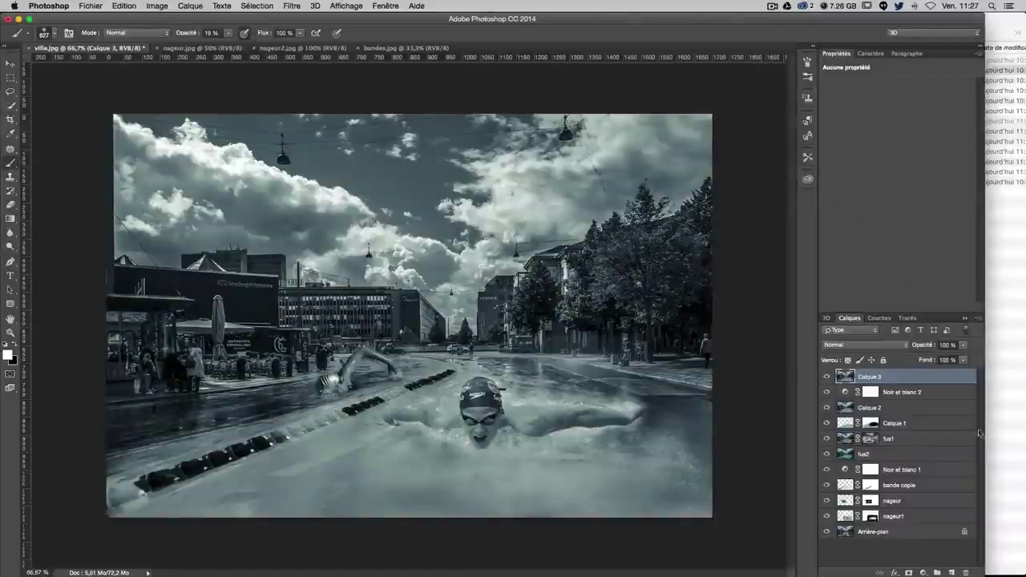
Step: Move Calque 2 above Calque 3 and give it an inverted, hide-all layer mask
left_click_drag(887, 410, 912, 376)
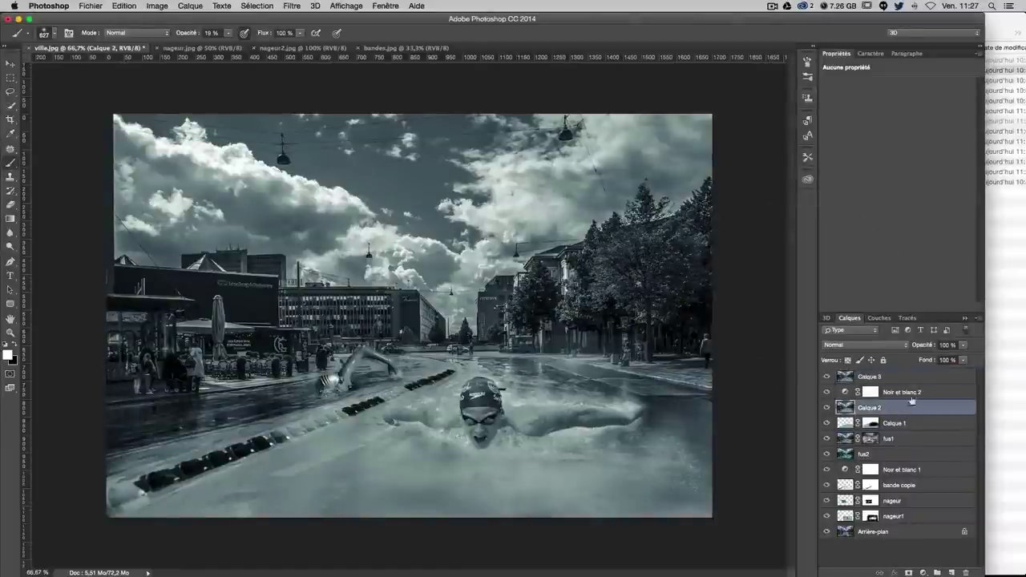
left_click(908, 572)
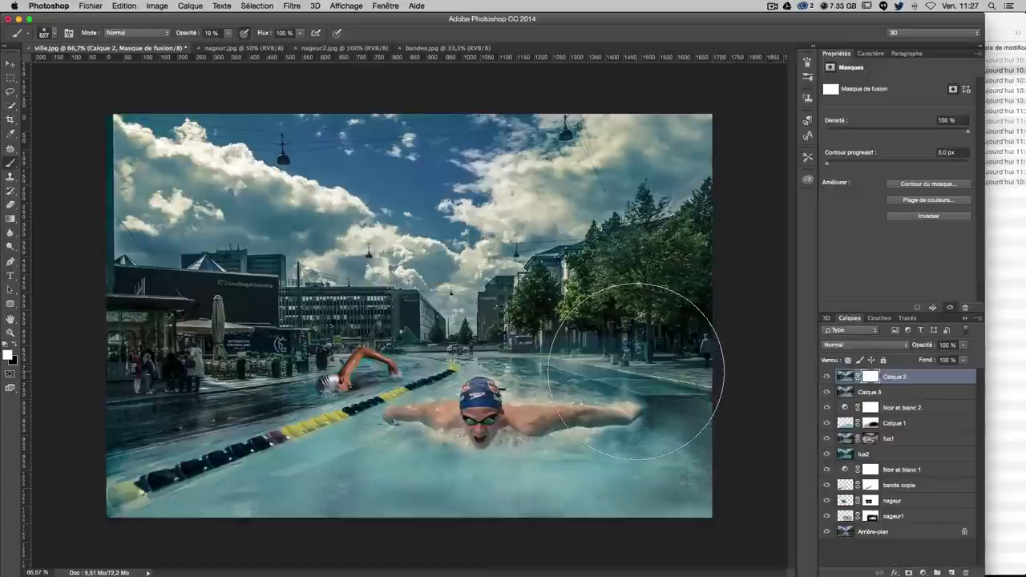
key("ctrl+i")
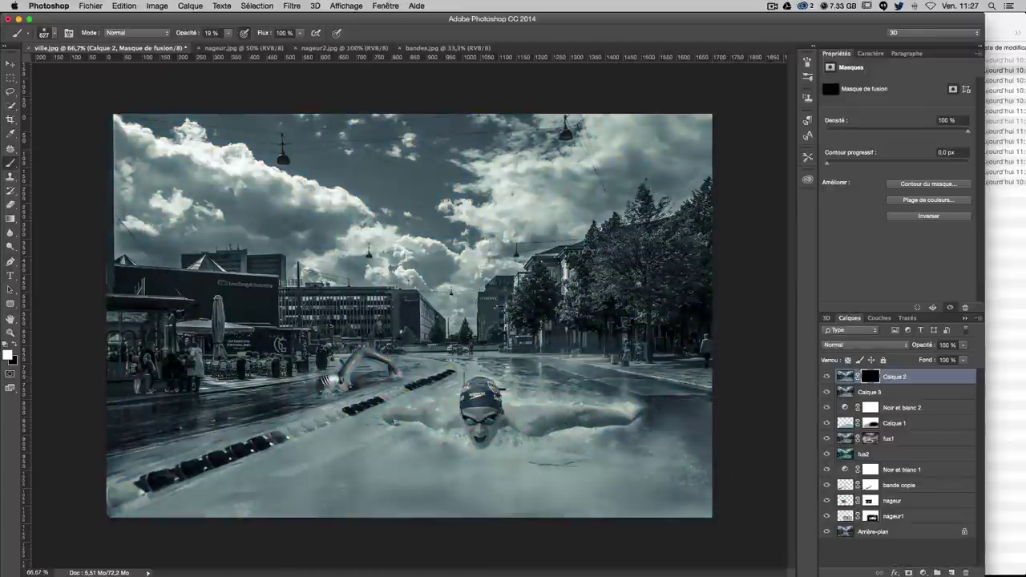
Step: Paint colour back onto the swimmer, lane rope and trees, then stamp visible into Calque 4
left_click_drag(301, 409, 313, 405)
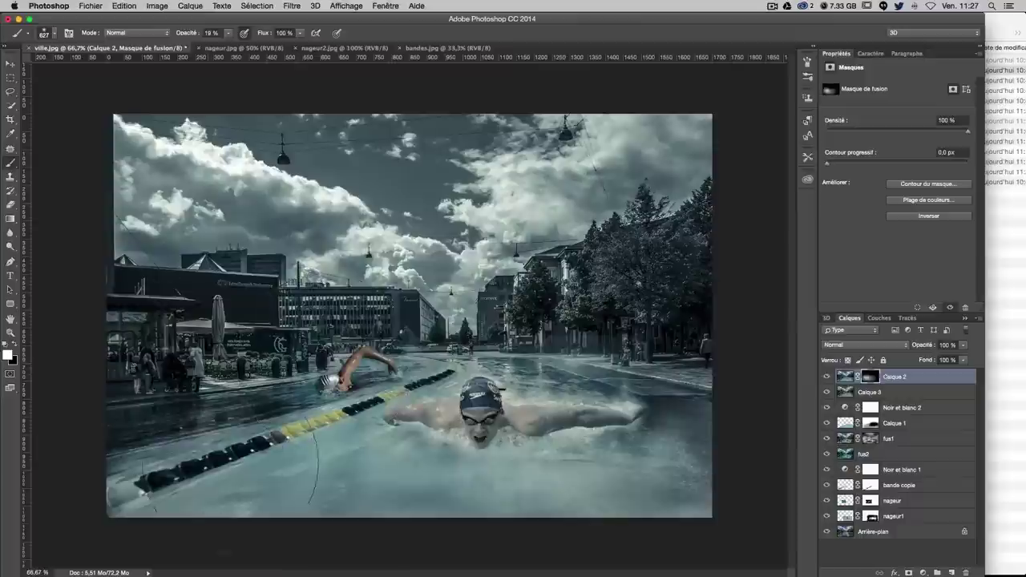
left_click_drag(320, 297, 689, 217)
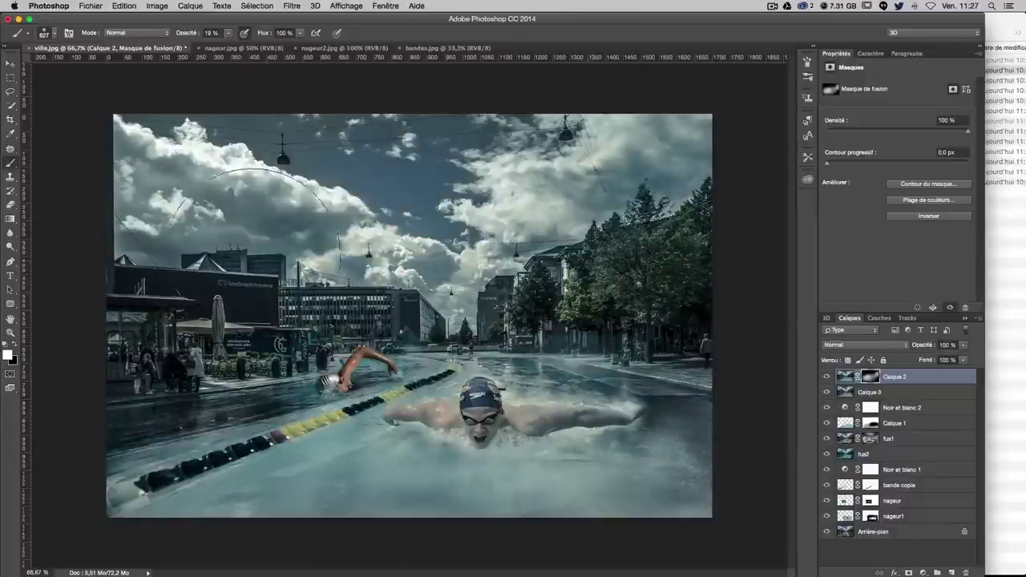
key("bracketleft")
key("bracketleft")
key("bracketleft")
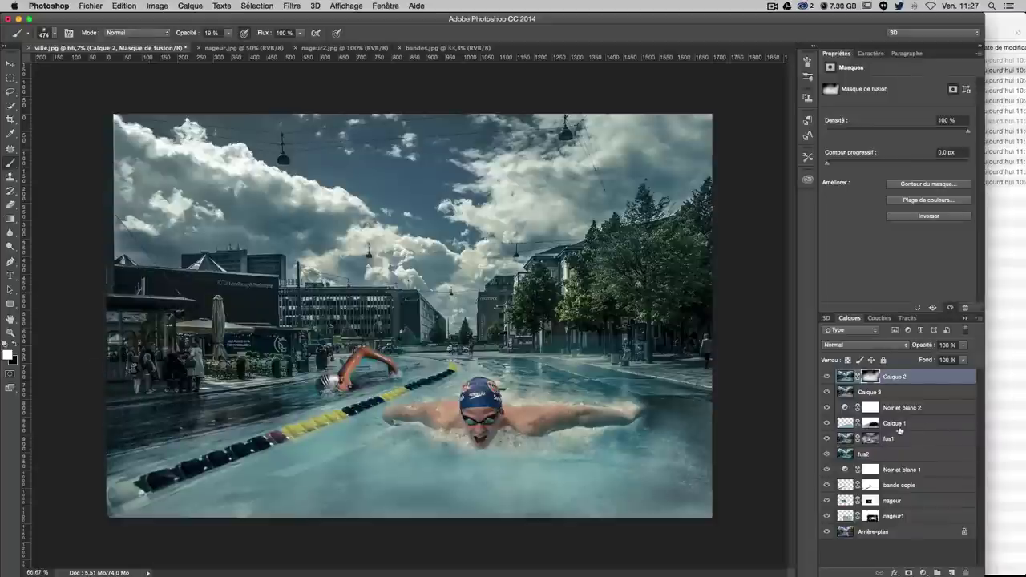
left_click(829, 375)
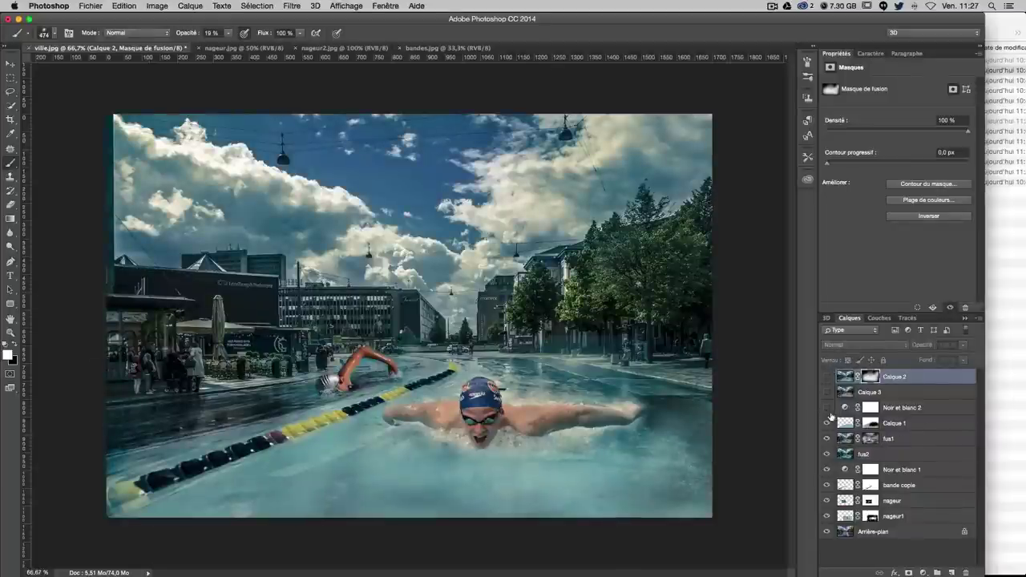
left_click(828, 376)
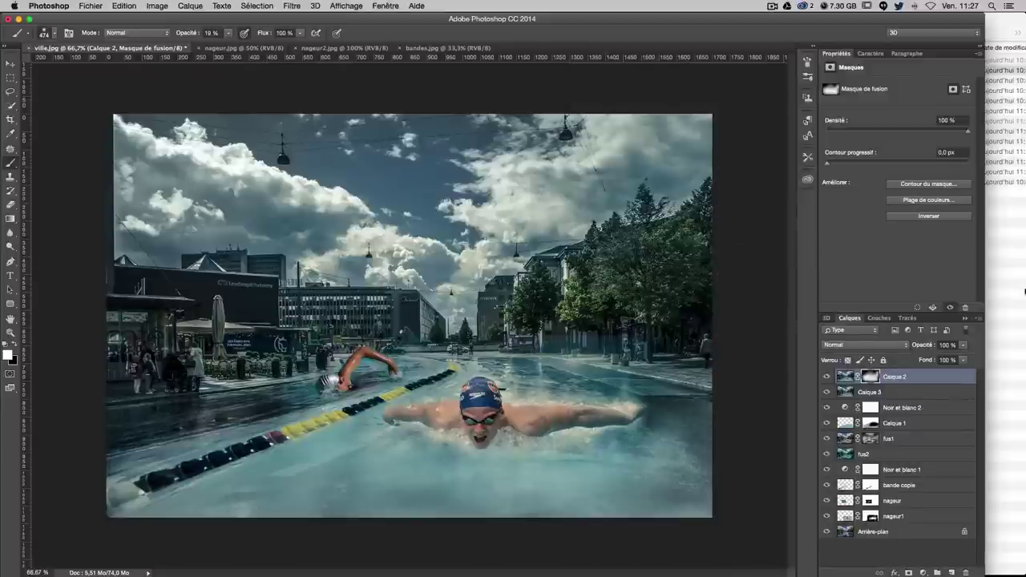
key("ctrl+alt+shift+e")
Step: Apply a Lens Correction vignette with Amount -44 and Midpoint +29 to Calque 4
left_click(292, 6)
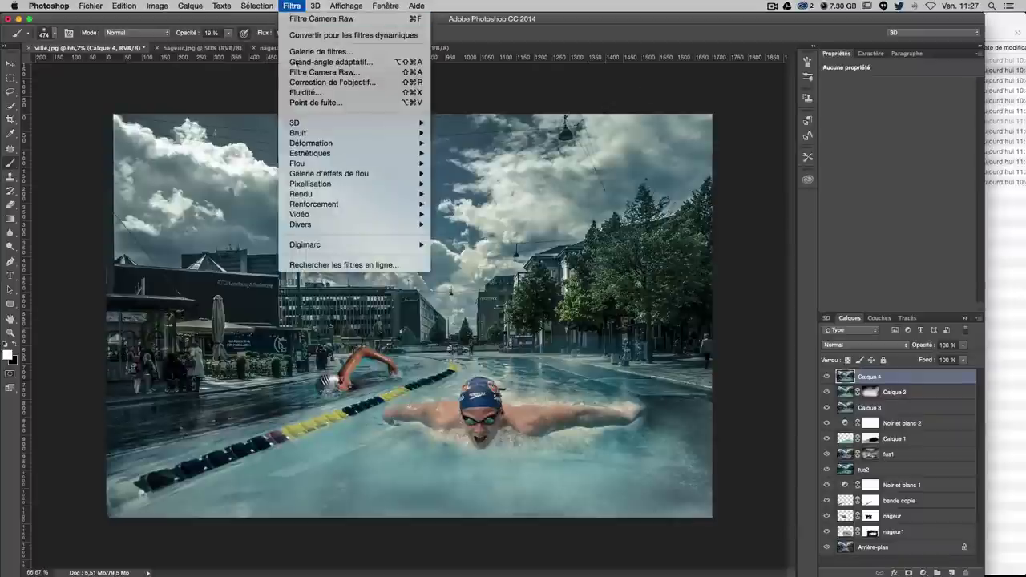
left_click(324, 81)
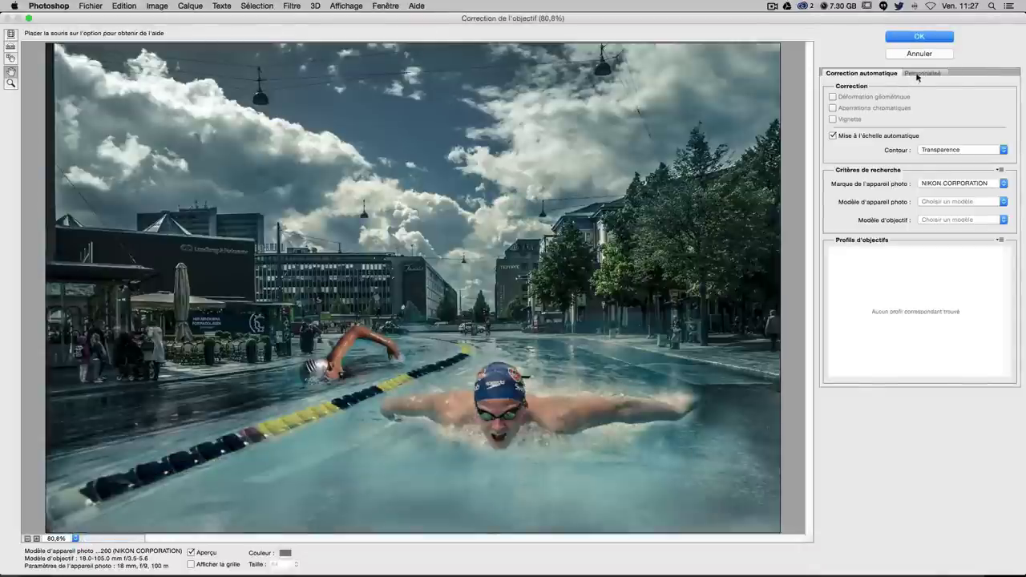
left_click(923, 73)
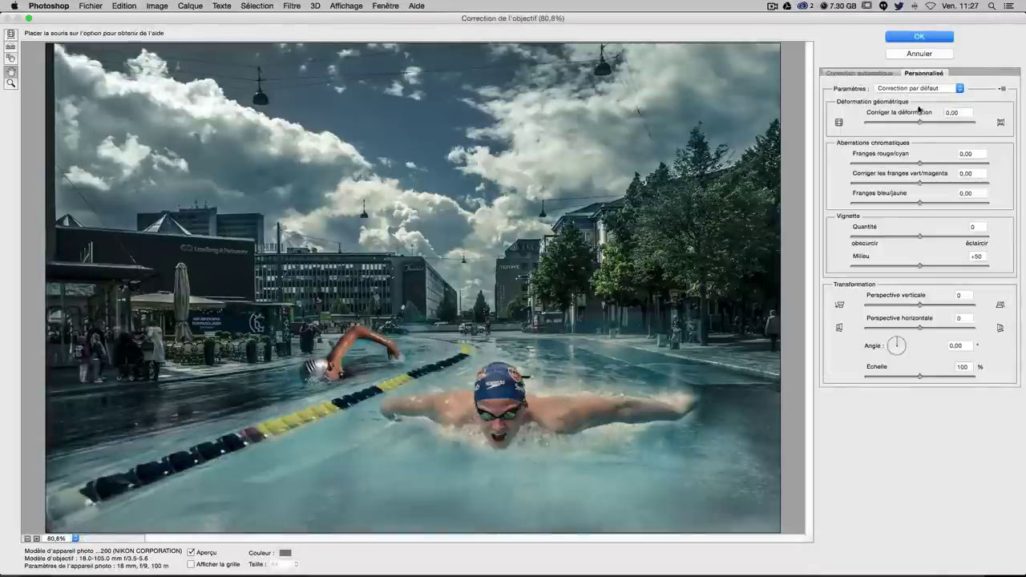
left_click_drag(919, 236, 882, 236)
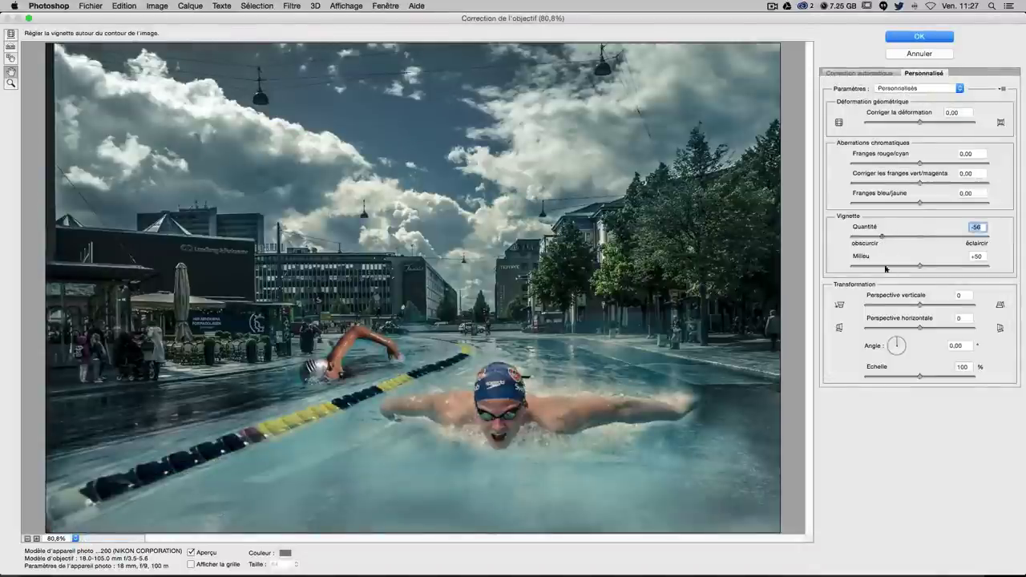
mouse_move(920, 266)
left_mouse_down()
mouse_move(864, 265)
mouse_move(887, 236)
mouse_move(879, 265)
mouse_move(899, 237)
mouse_move(889, 236)
mouse_move(892, 265)
left_mouse_up()
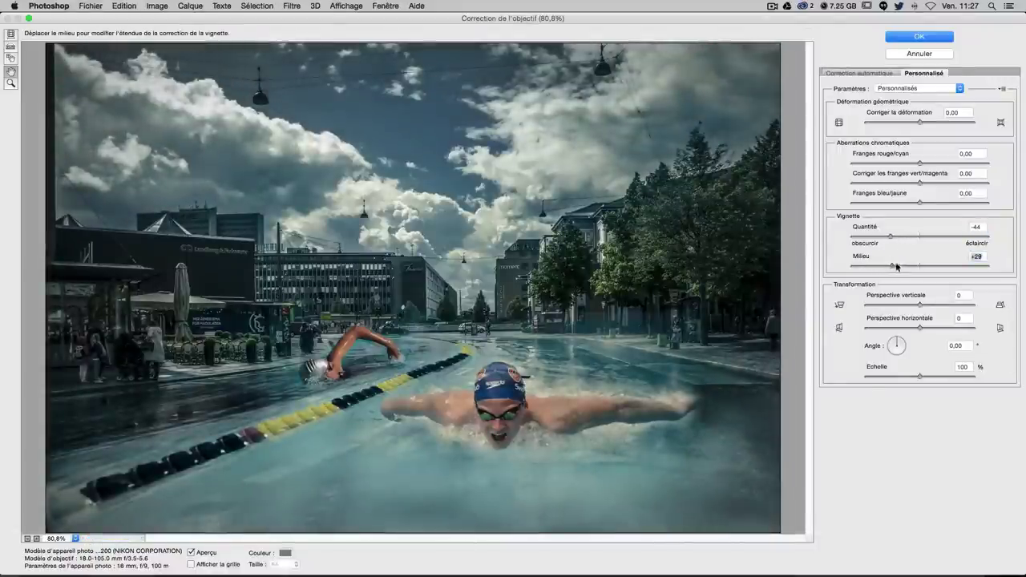
key("Return")
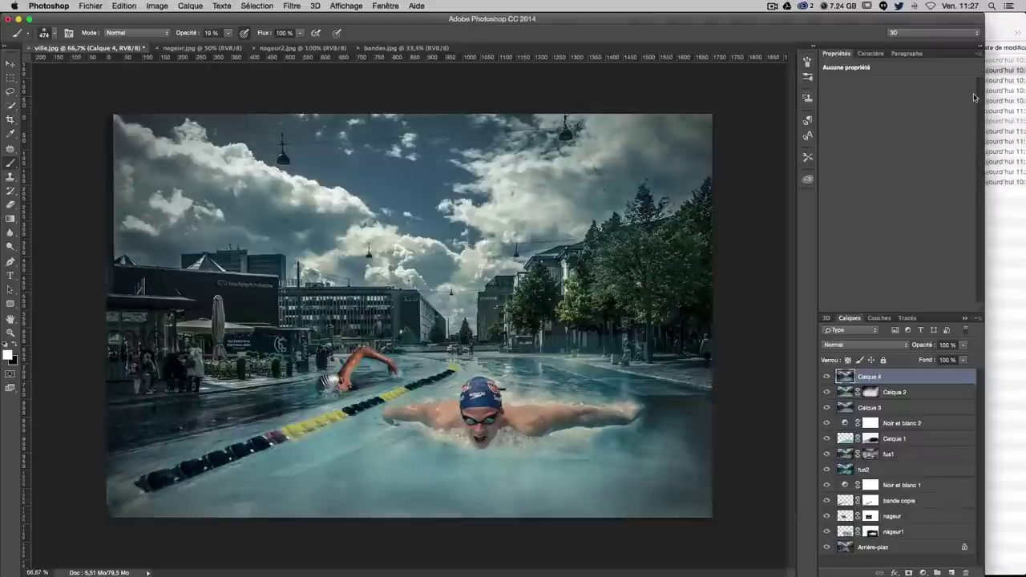
key("ctrl+z")
key("ctrl+z")
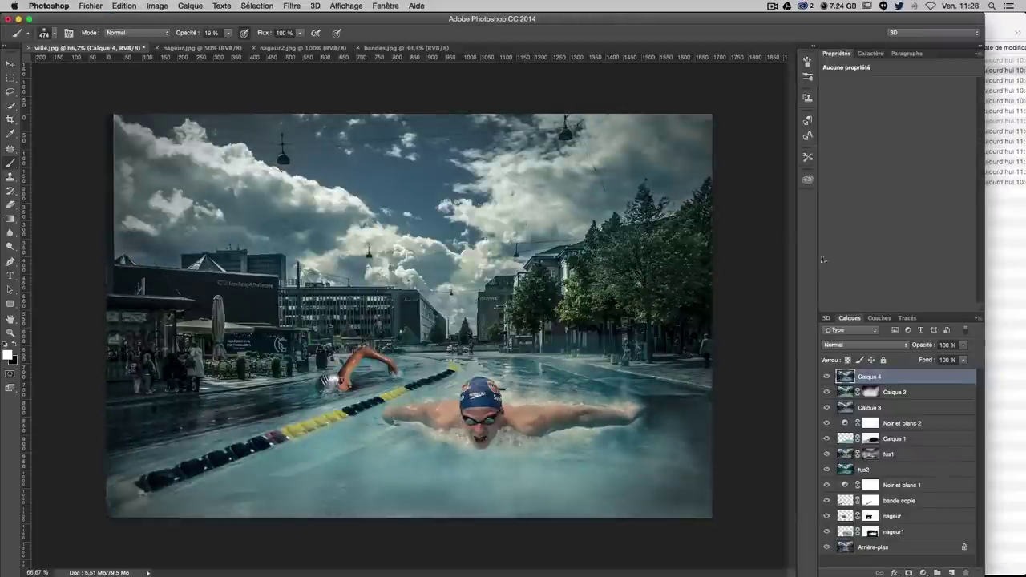
Step: Apply Camera Raw Basic: Exposure +0.30, Contrast +19, Clarity +10, Vibrance -15, Saturation +18
left_click(292, 6)
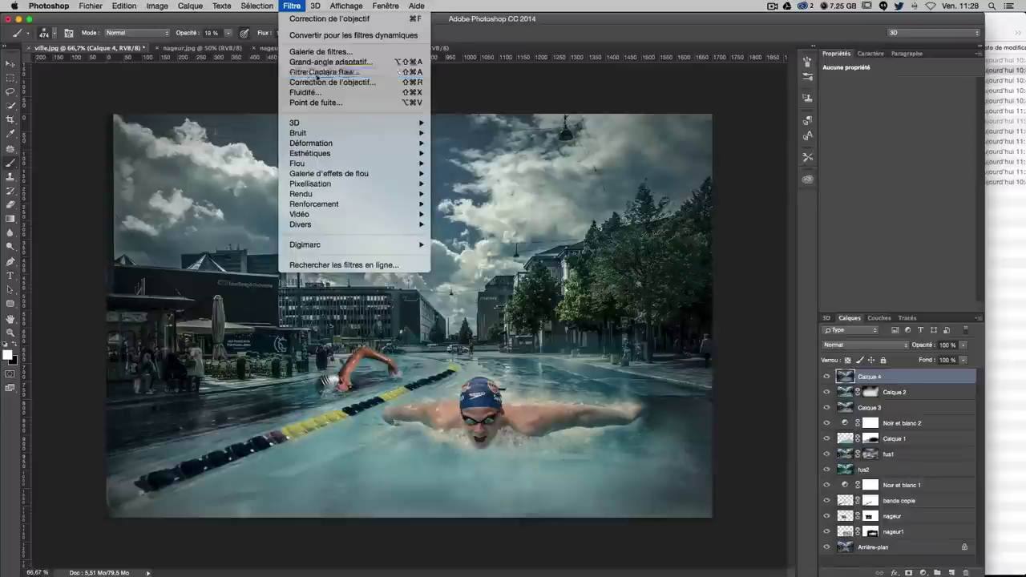
left_click(689, 235)
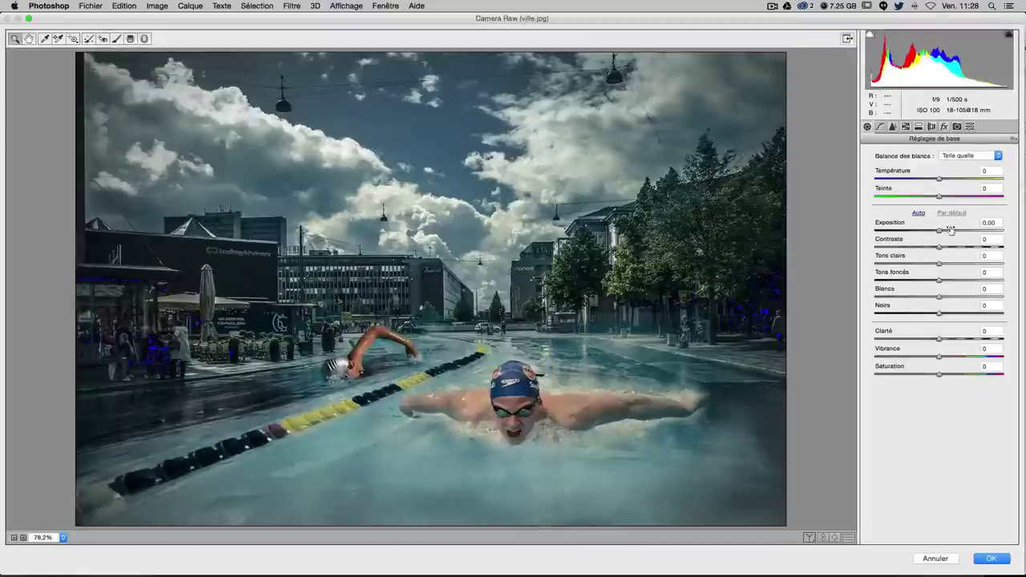
mouse_move(939, 230)
left_mouse_down()
mouse_move(954, 248)
mouse_move(932, 279)
mouse_move(946, 279)
mouse_move(941, 301)
mouse_move(978, 309)
mouse_move(922, 310)
mouse_move(943, 307)
left_mouse_up()
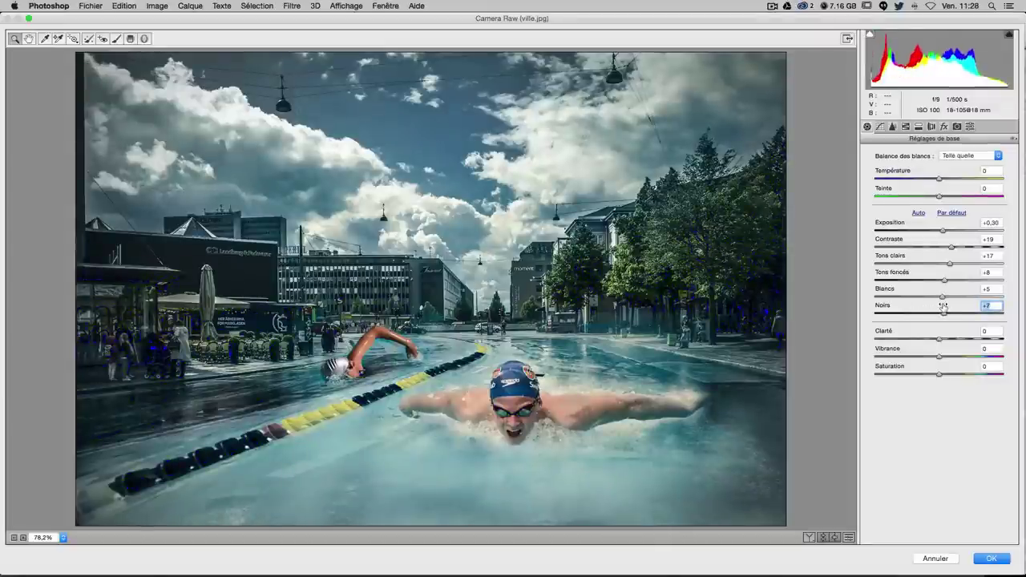
left_click(944, 340)
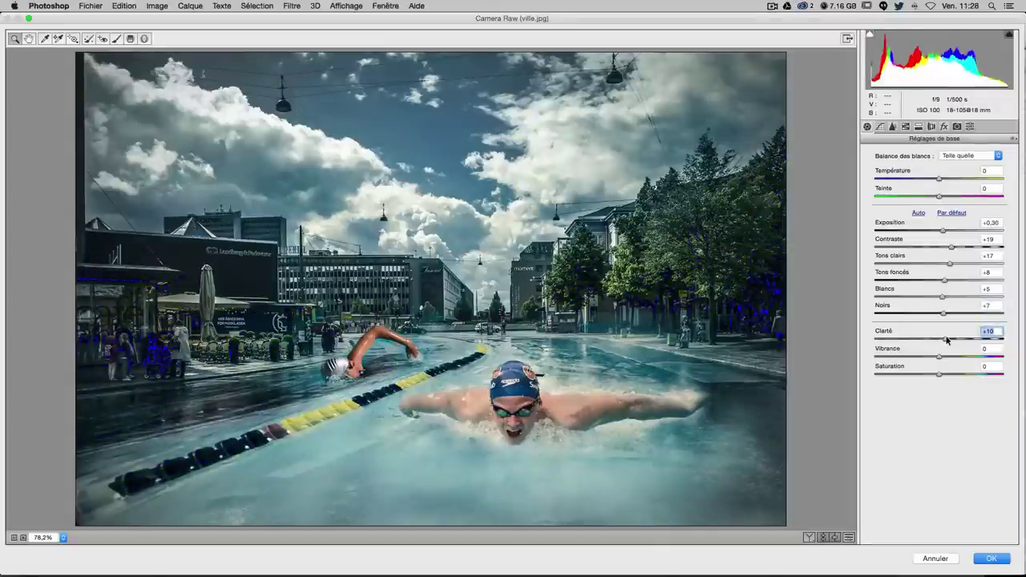
mouse_move(942, 359)
left_mouse_down()
mouse_move(895, 360)
mouse_move(984, 358)
mouse_move(958, 353)
mouse_move(928, 355)
mouse_move(944, 374)
mouse_move(987, 368)
mouse_move(918, 369)
mouse_move(952, 370)
left_mouse_up()
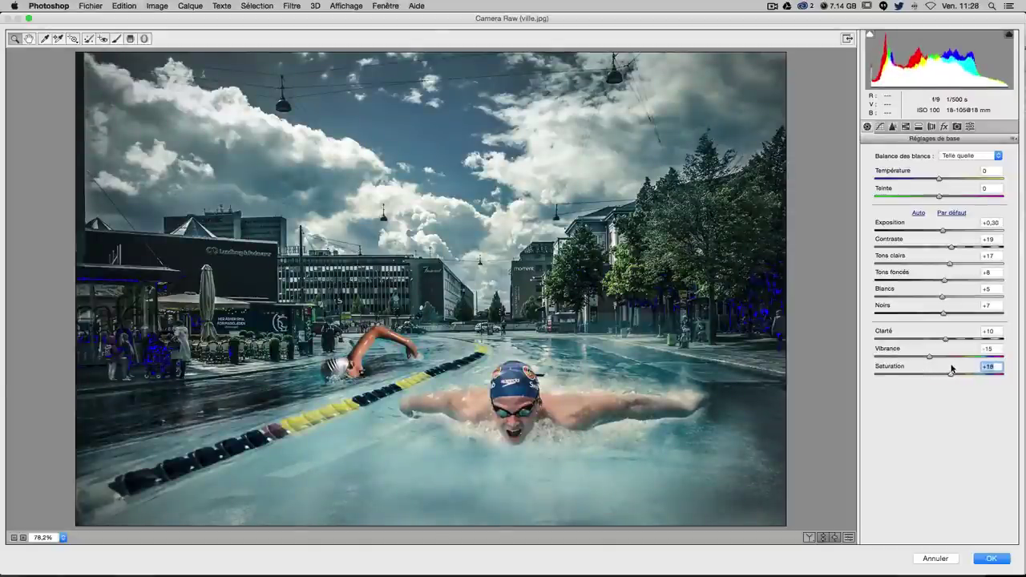
key("Return")
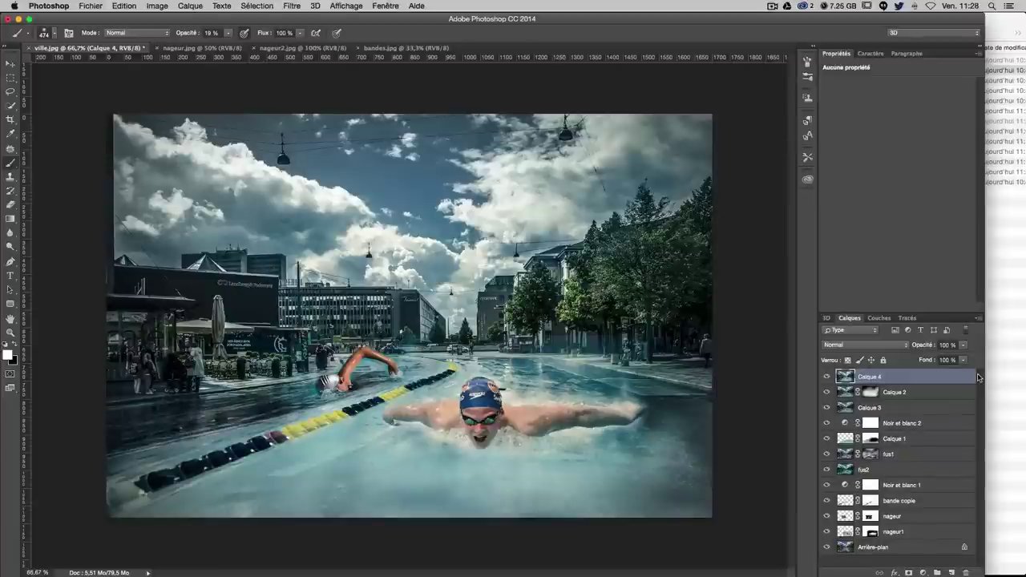
Step: View at 100% and choose a large splash brush preset, shrinking it slightly
key("super+1")
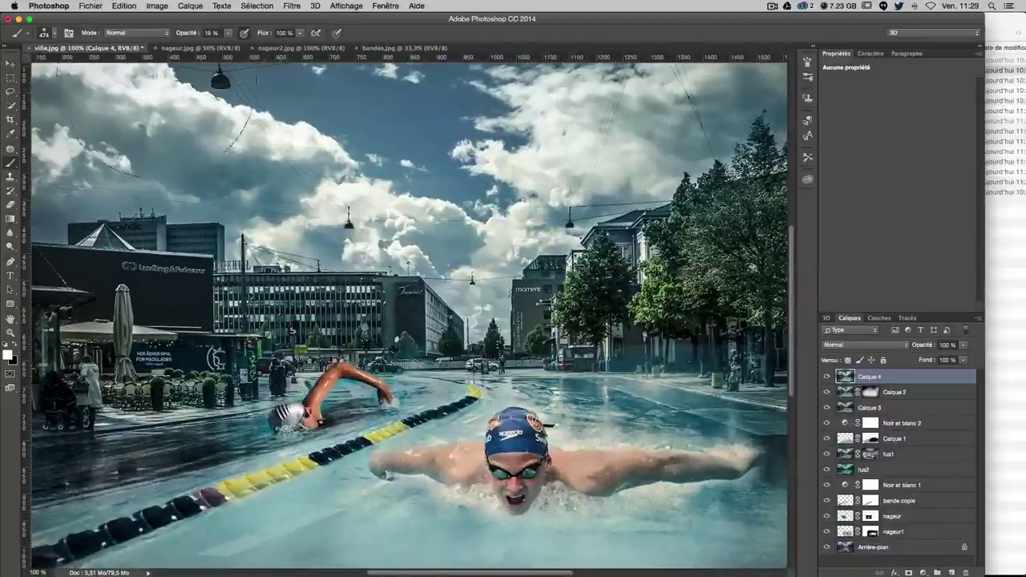
left_click(52, 35)
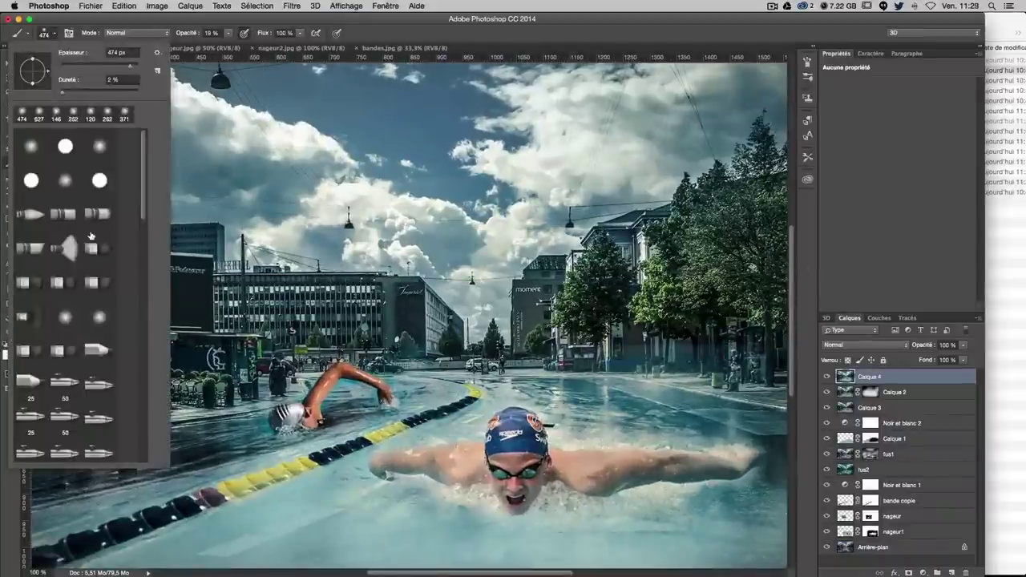
scroll(90, 235, "down", 5)
scroll(92, 236, "down", 5)
scroll(94, 236, "down", 5)
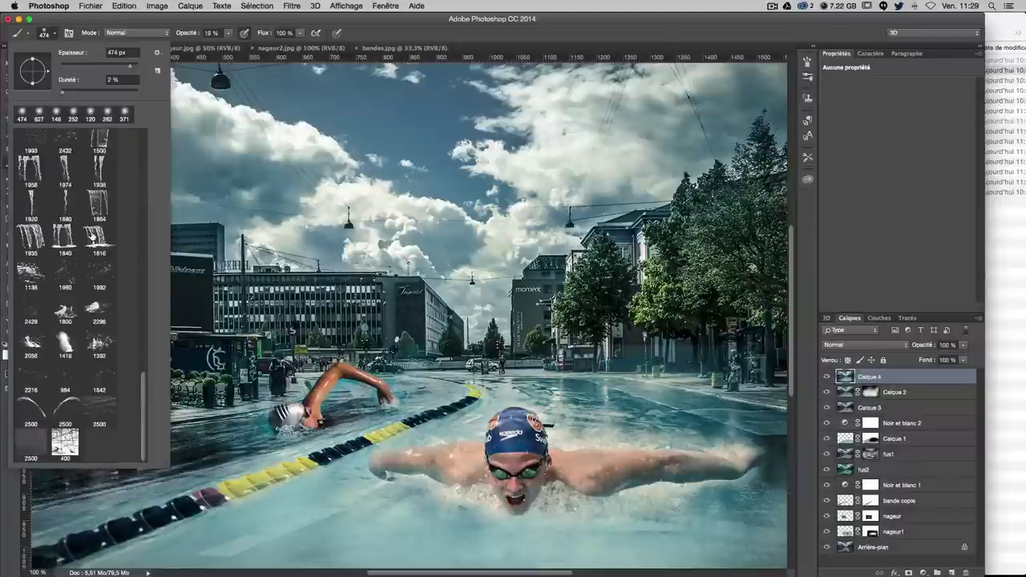
left_click(71, 277)
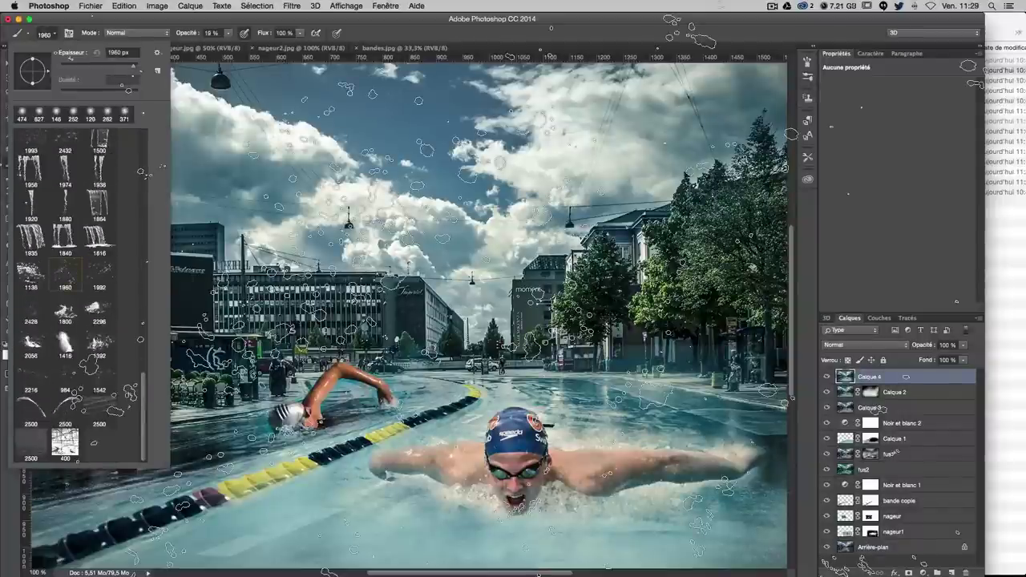
key("Return")
left_click_drag(572, 290, 573, 272)
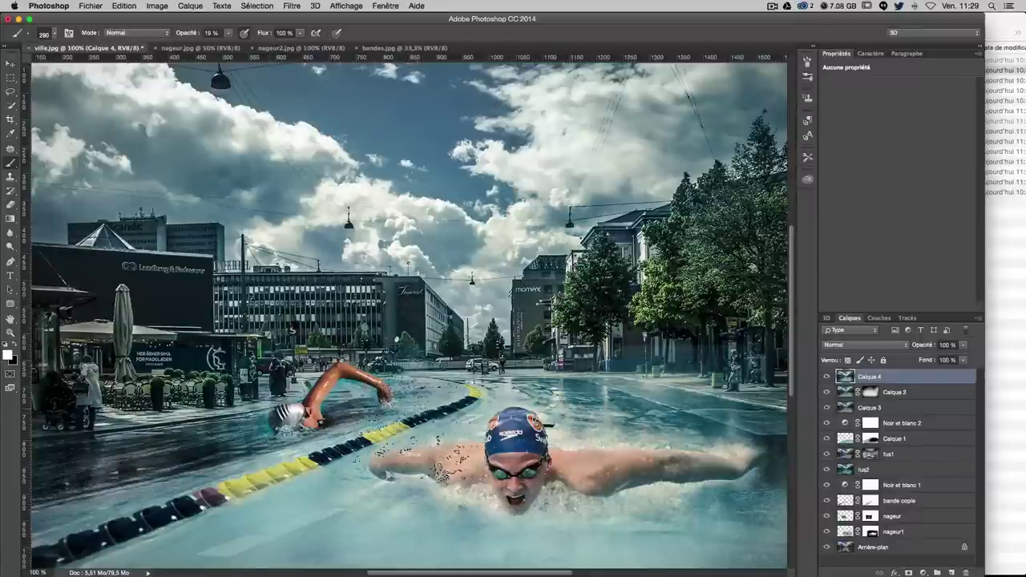
Step: Test a splash stamp and undo it, set 100% opacity, and add a new empty layer
left_click(156, 393)
key("ctrl+z")
key("0")
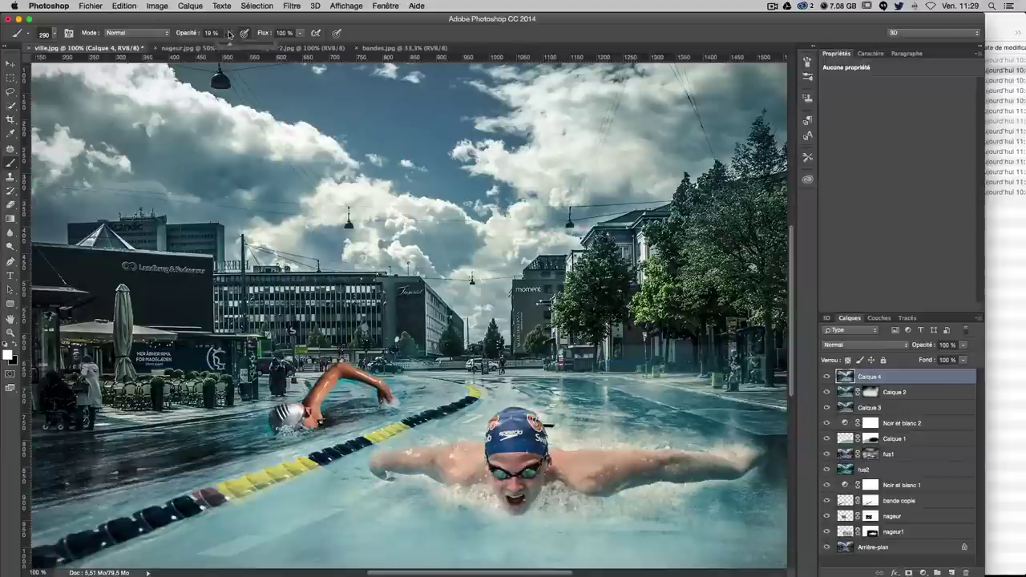
left_click(936, 572)
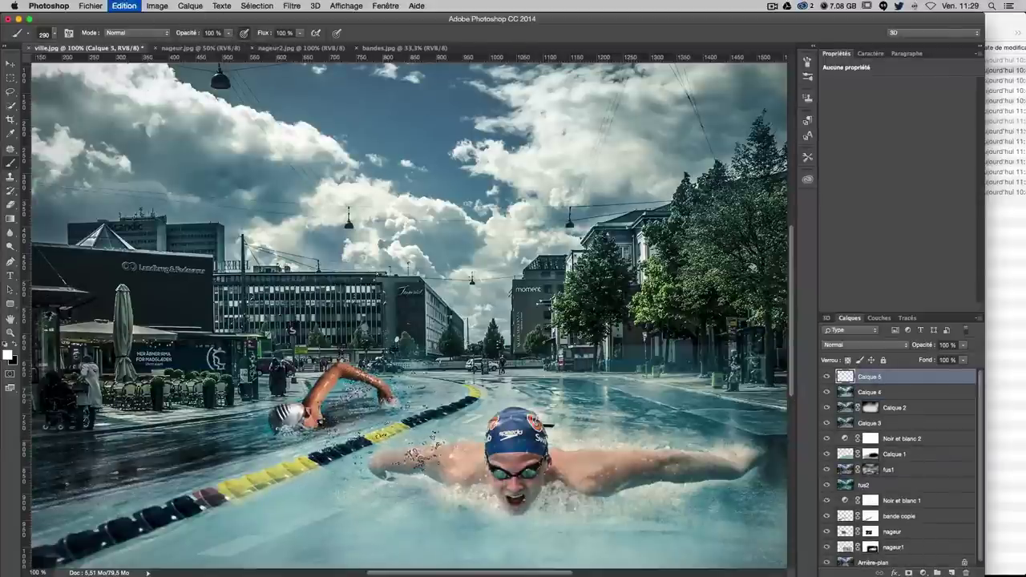
Step: Stamp droplets on the water and paint splash around the swimmer's right arm at about 250 px
left_click(357, 501)
key("ctrl+z")
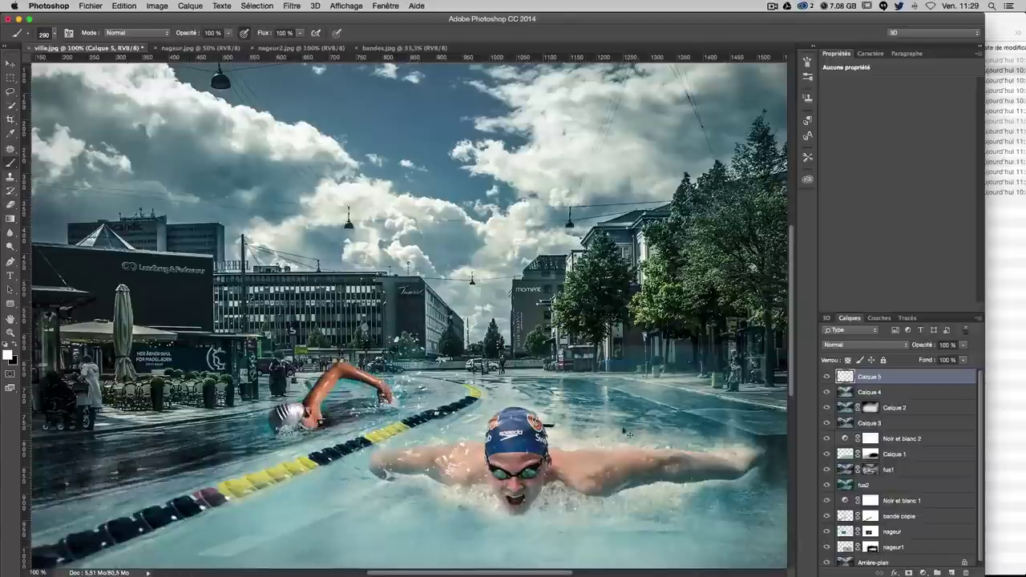
left_click(369, 485)
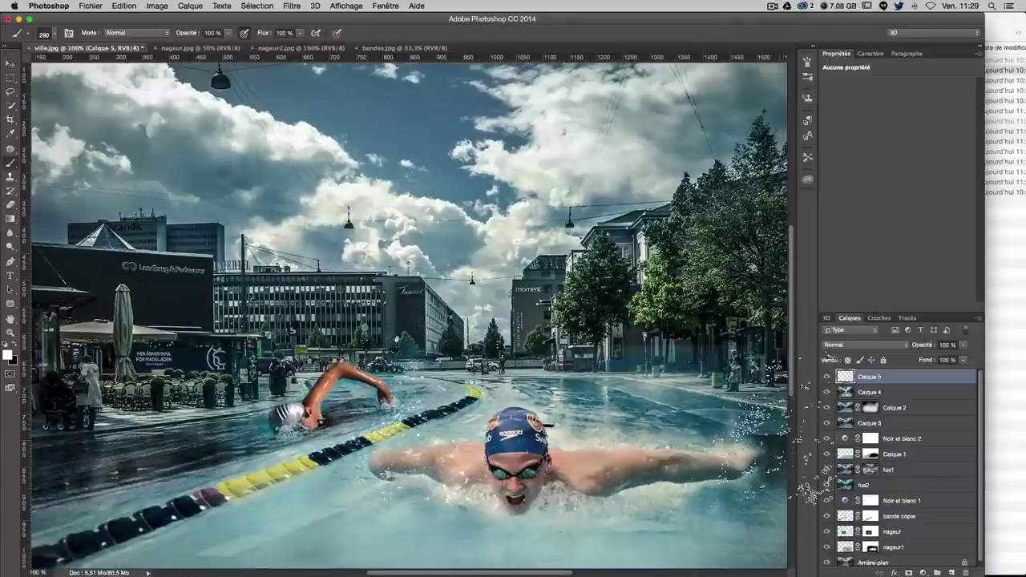
left_click_drag(625, 383, 610, 383)
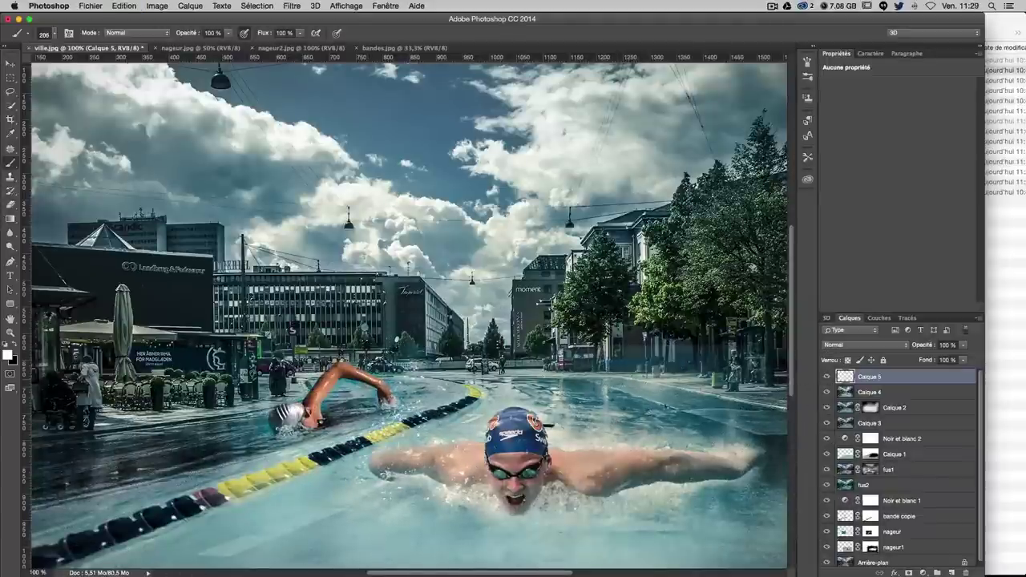
left_click_drag(681, 415, 745, 471)
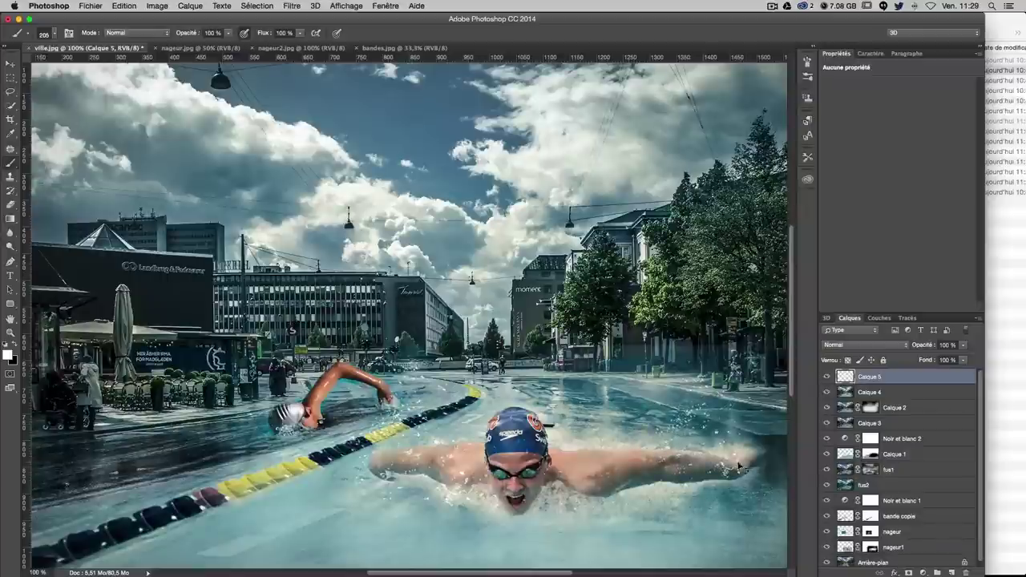
Step: Paint splash around the freestyle swimmer's head at about 186 px, then add Calque 6
left_click_drag(395, 361, 356, 367)
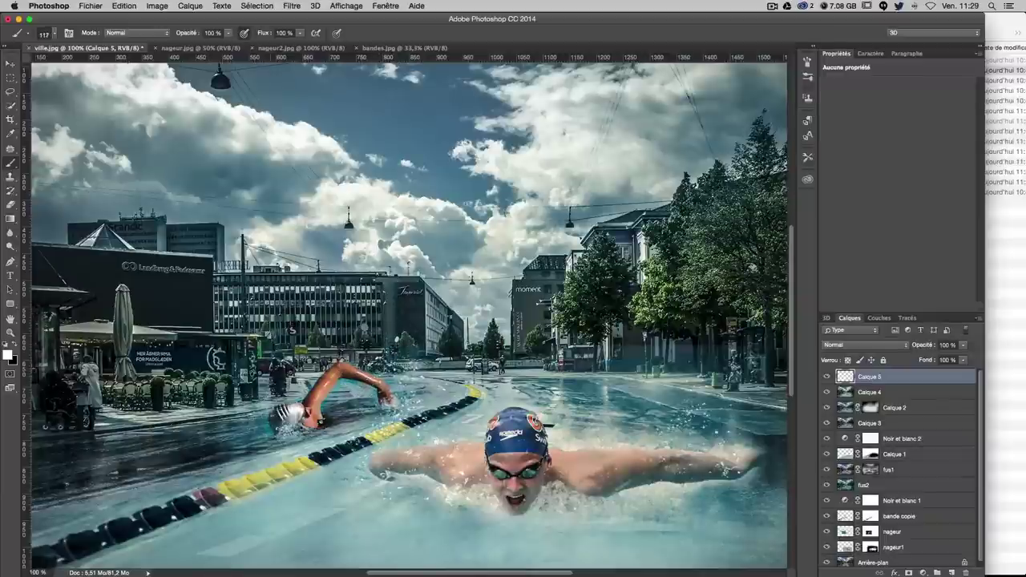
left_click_drag(280, 417, 265, 398)
scroll(689, 542, "down", 3)
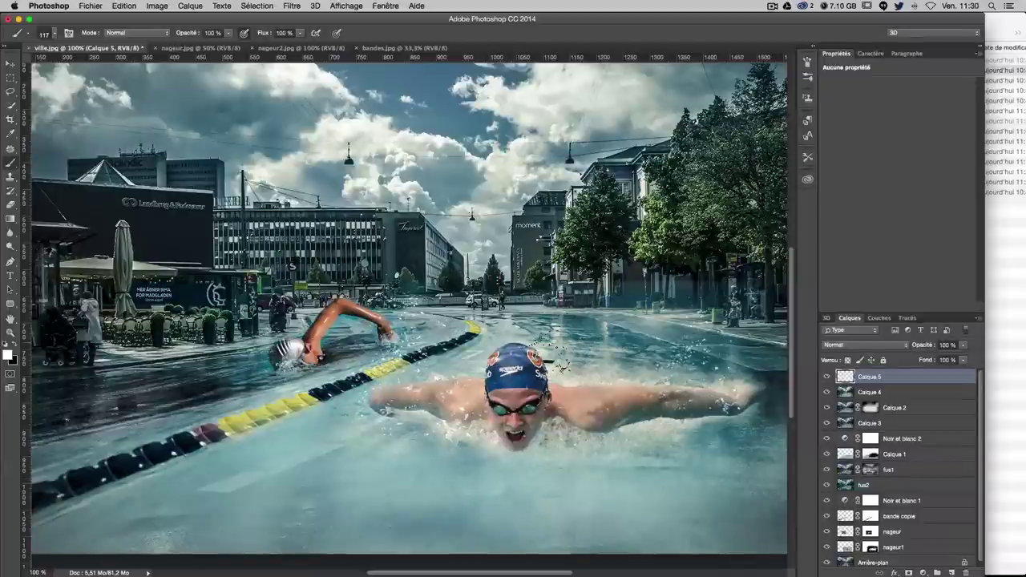
scroll(557, 348, "up", 1)
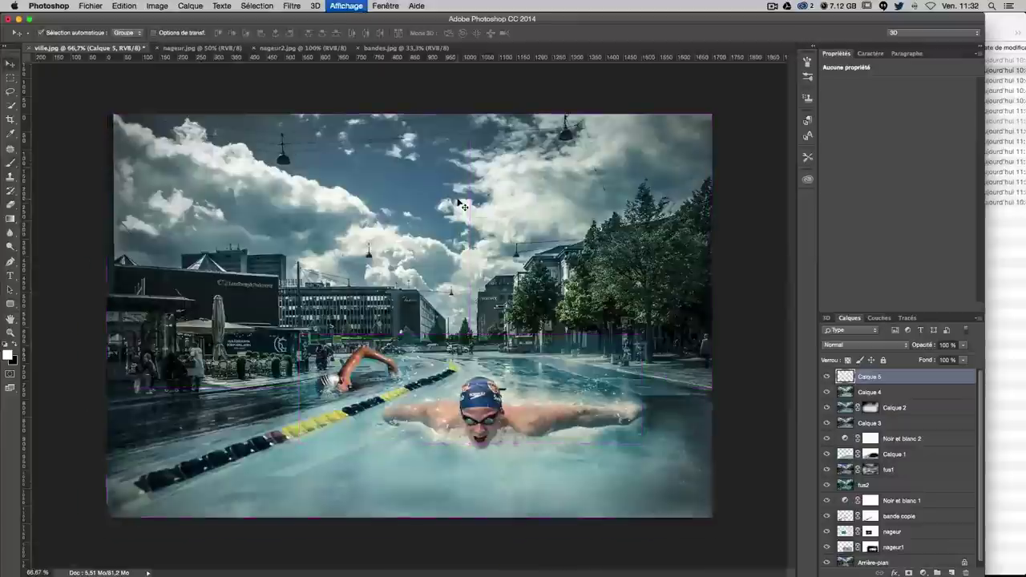
key("ctrl+1")
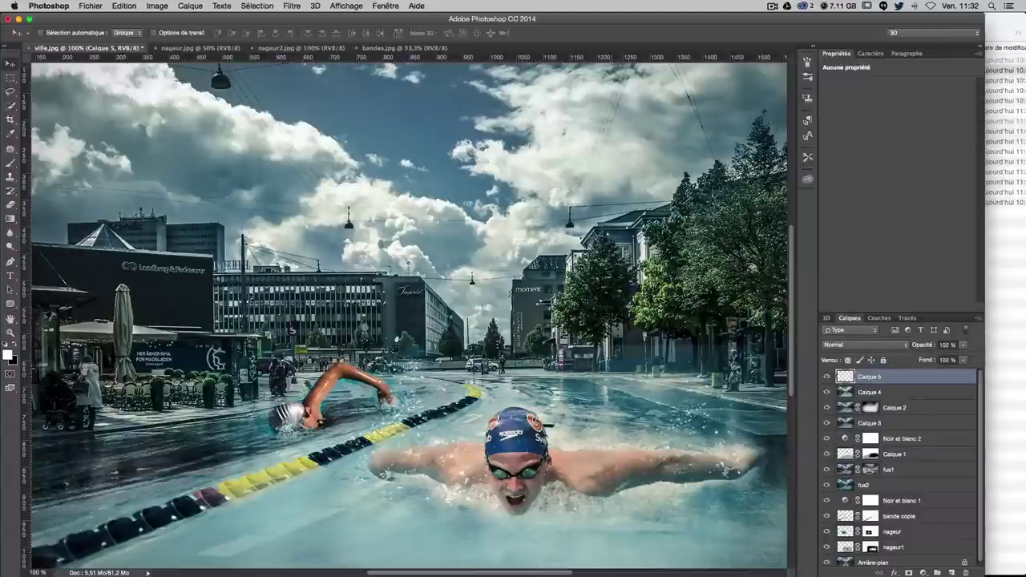
left_click(951, 569)
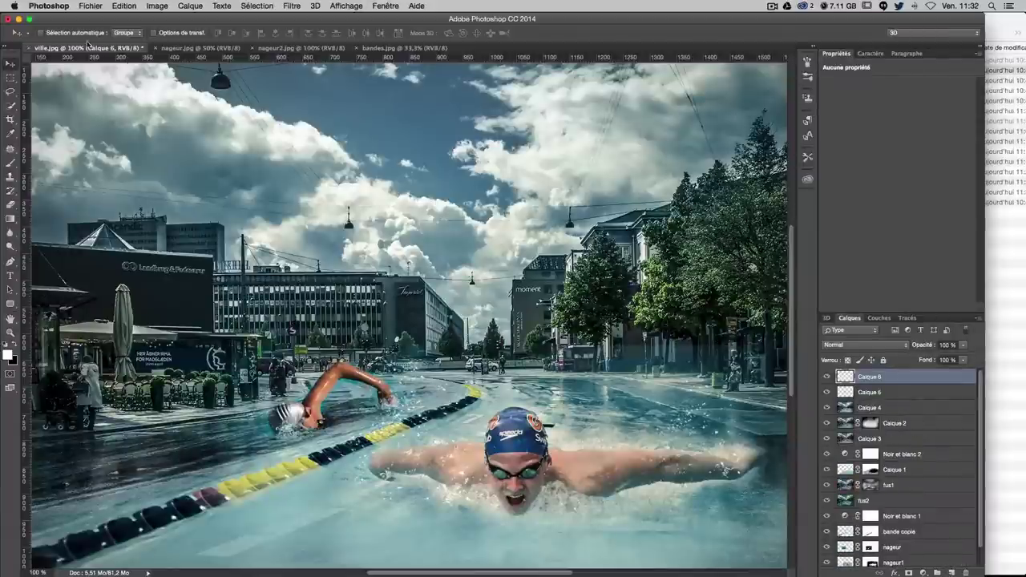
Step: Choose a fountain splash brush at about 545 px, test a stamp and undo it
left_click(15, 161)
left_click(53, 34)
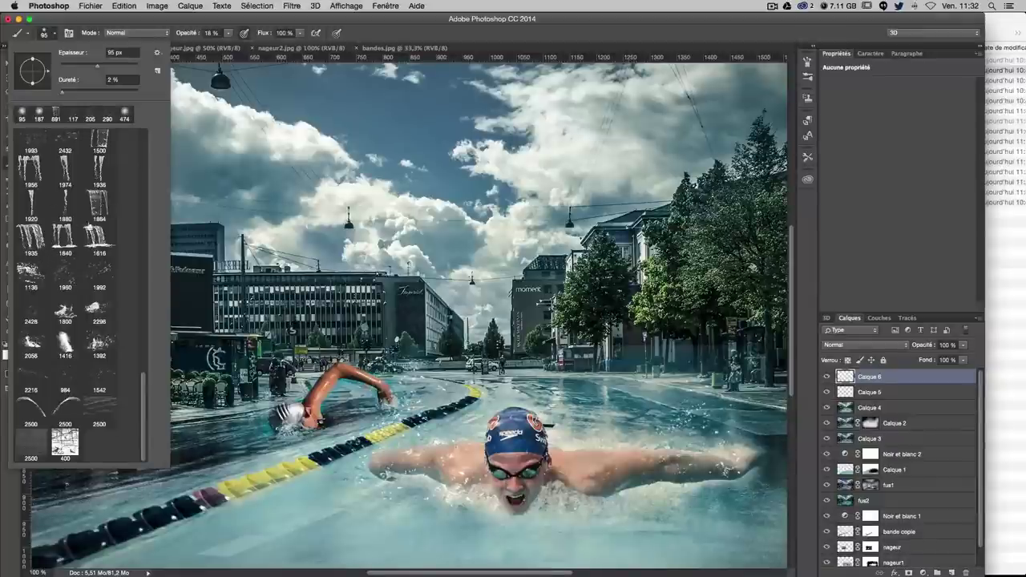
left_click(30, 238)
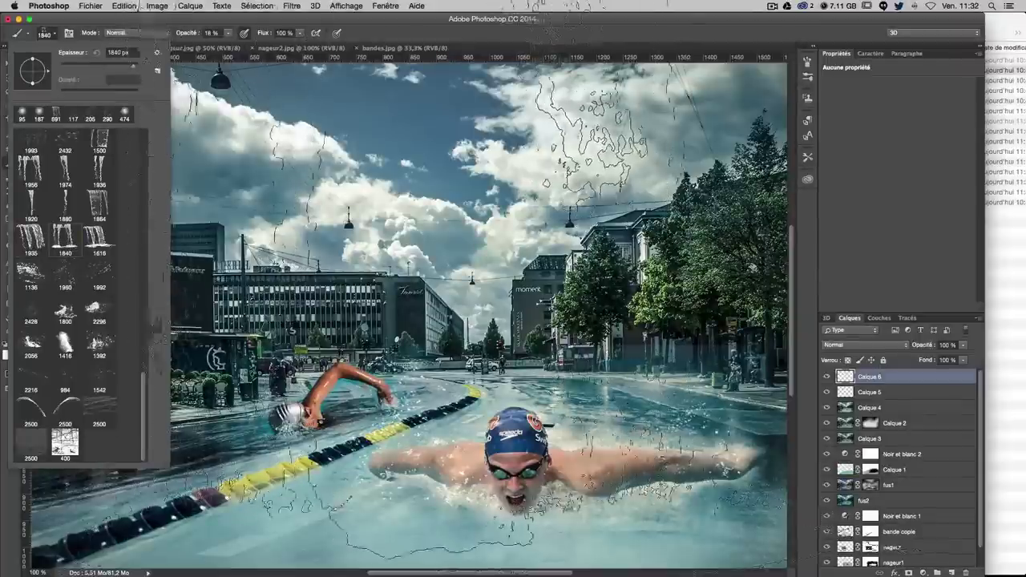
left_click(509, 239, "ctrl+alt")
left_click_drag(508, 239, 473, 239)
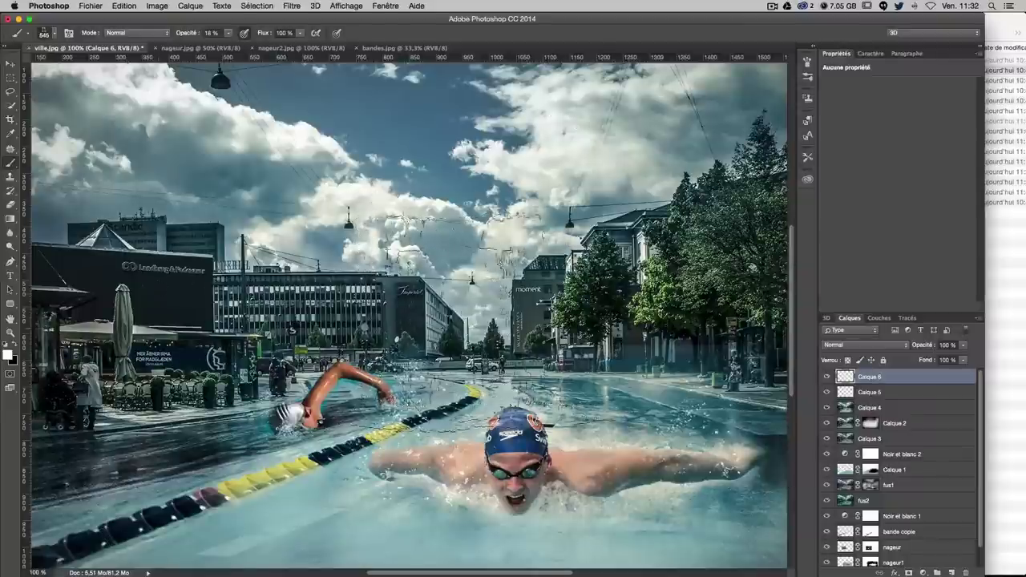
left_click(520, 337)
key("ctrl+z")
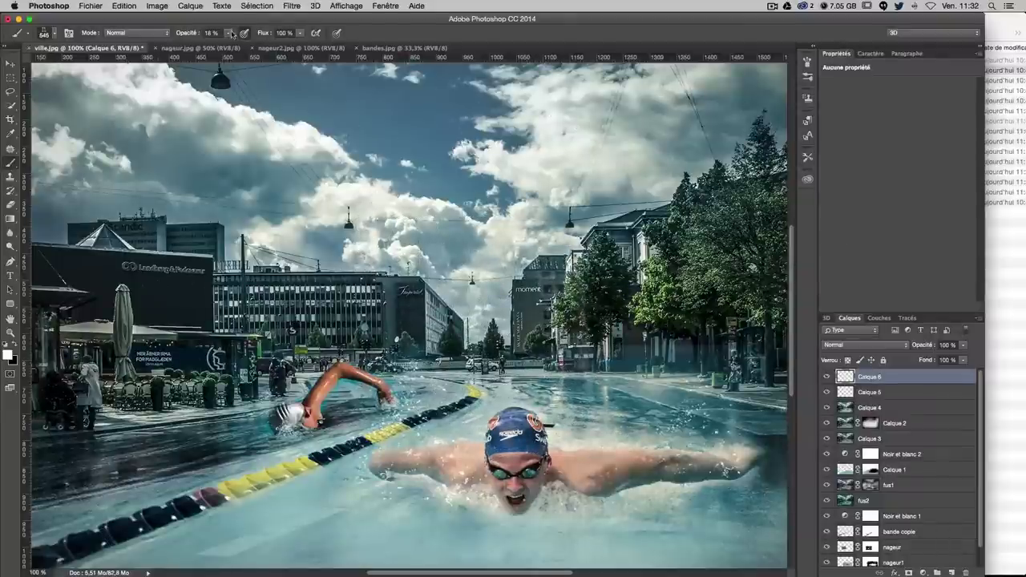
key("ctrl+z")
key("ctrl+z")
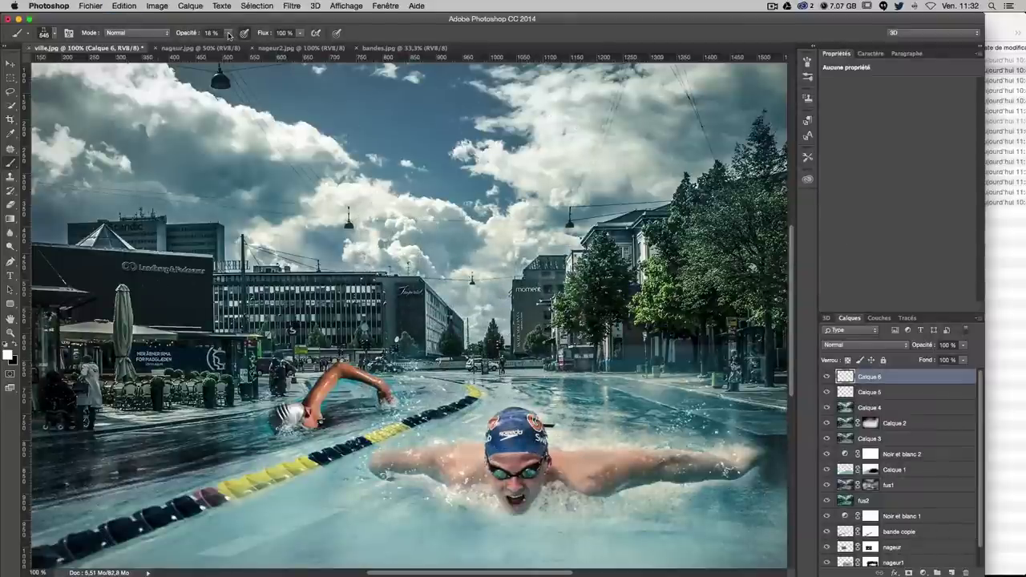
key("ctrl+z")
Step: At 100% opacity, stamp two fountain splashes above the butterfly swimmer and zoom out
left_click_drag(233, 44, 277, 44)
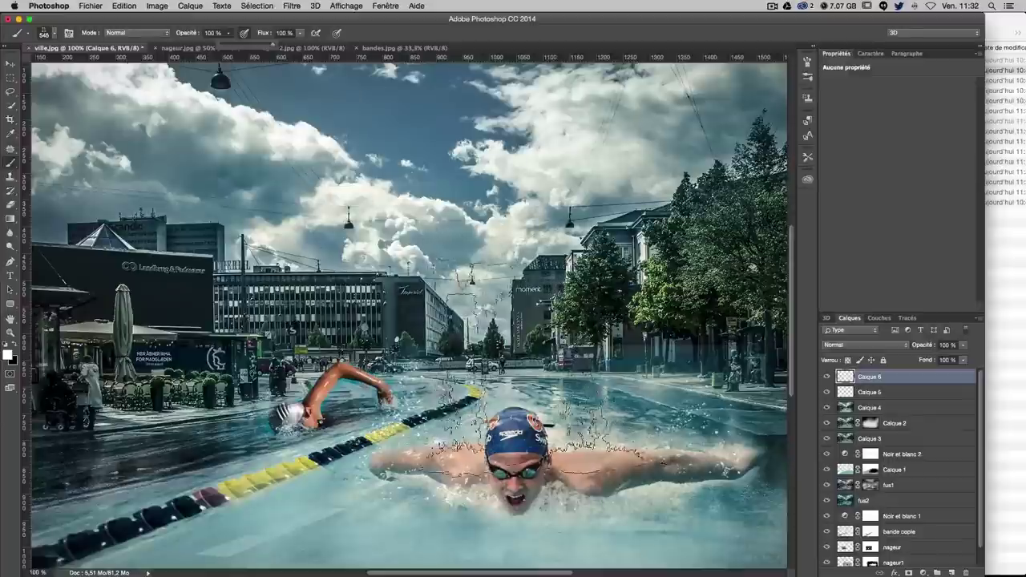
left_click(553, 377)
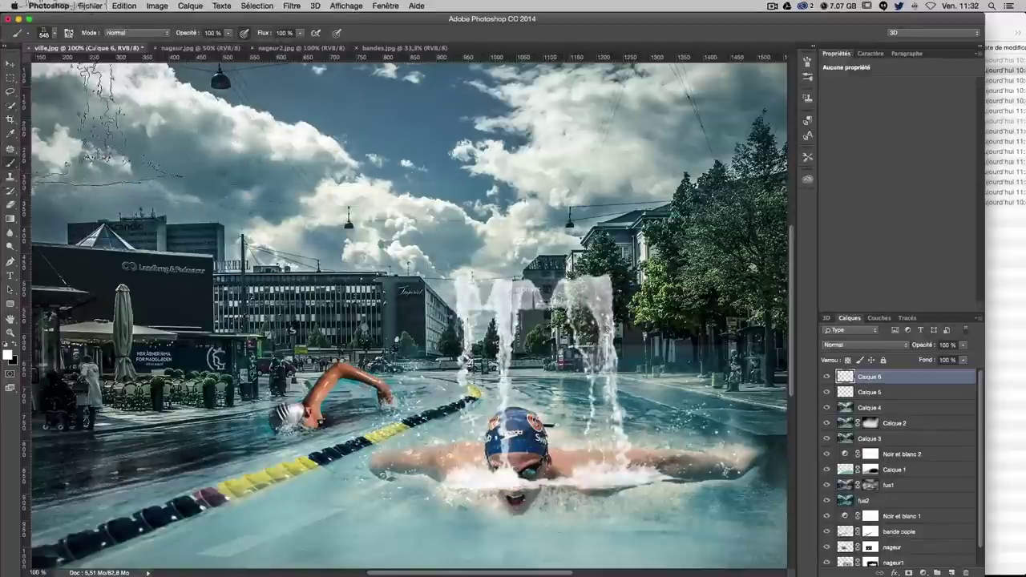
key("v")
key("ctrl+minus")
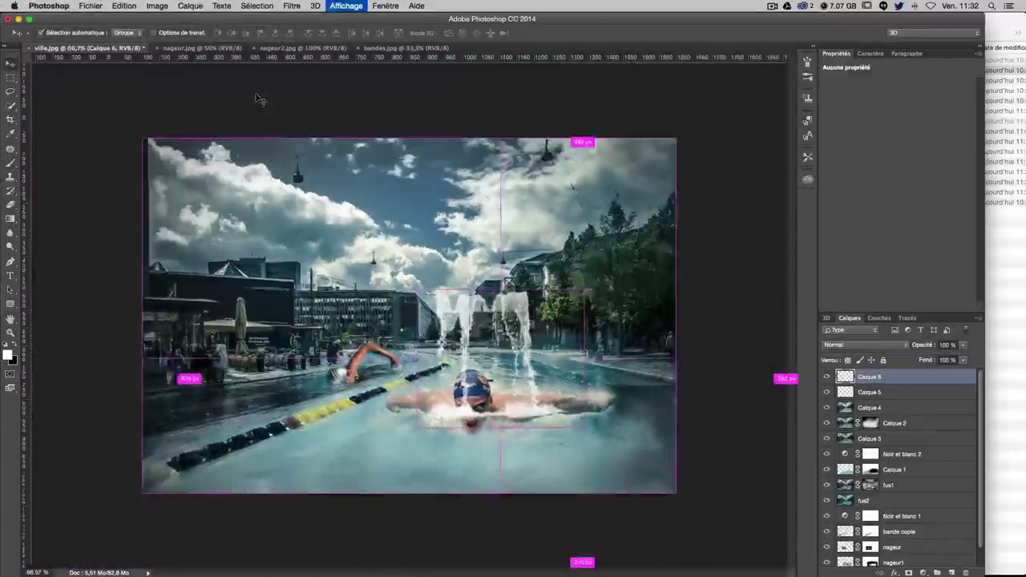
key("ctrl+minus")
Step: Squash Calque 6's splash flat and pull its lower corners outward into perspective
key("ctrl+t")
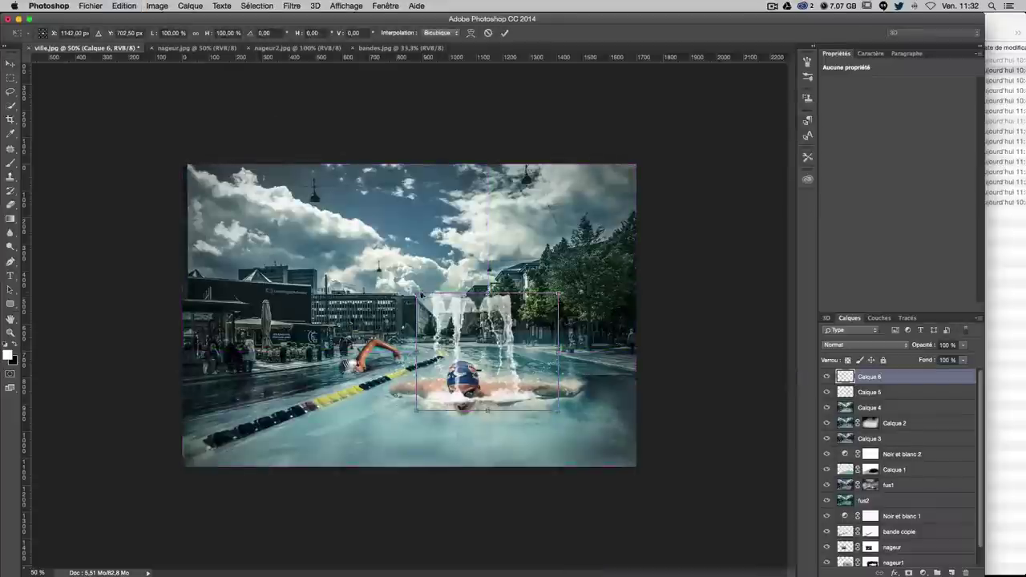
left_click_drag(422, 294, 437, 337)
left_click_drag(559, 294, 521, 340)
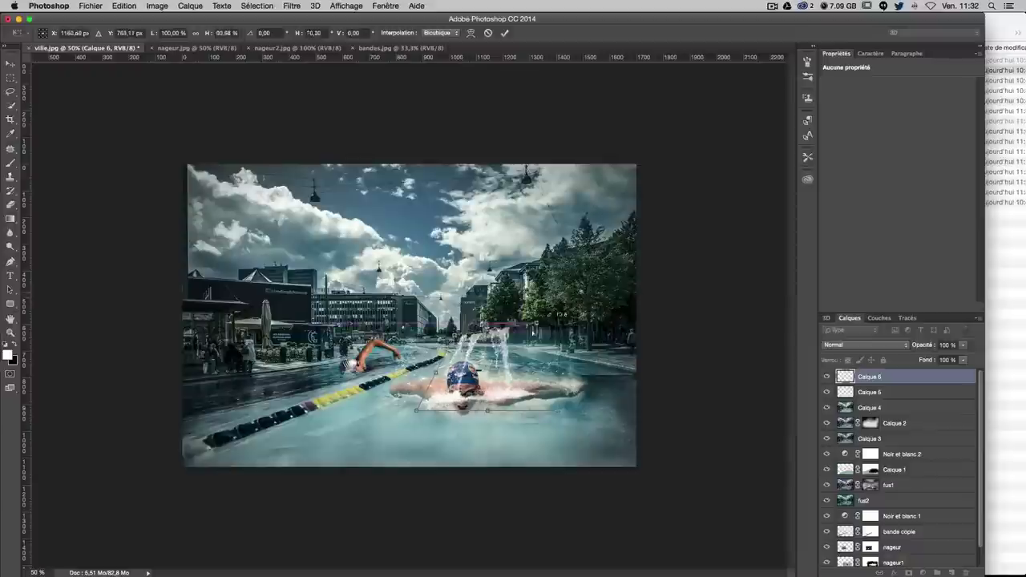
left_click_drag(456, 346, 514, 351)
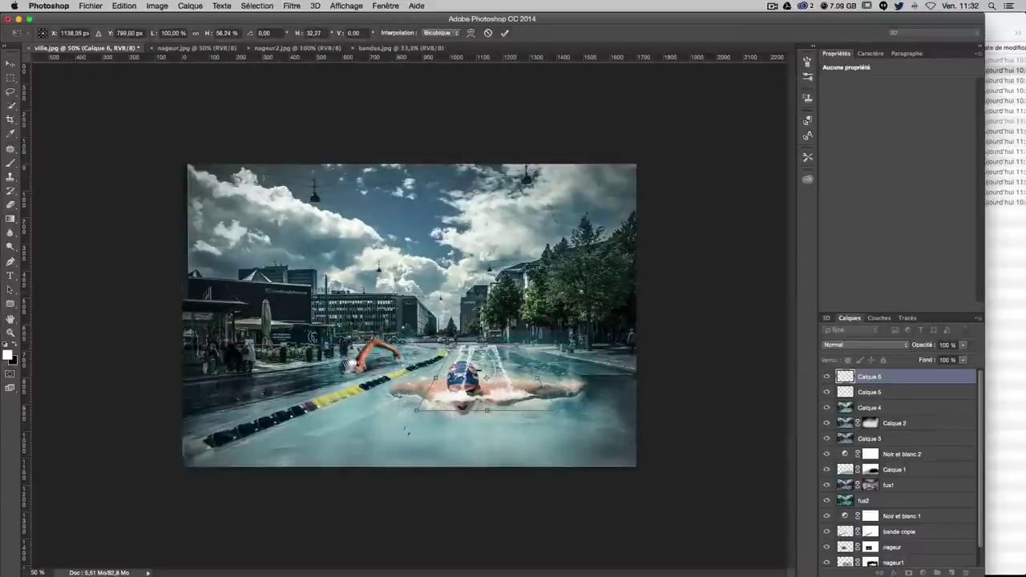
left_click_drag(416, 411, 289, 458)
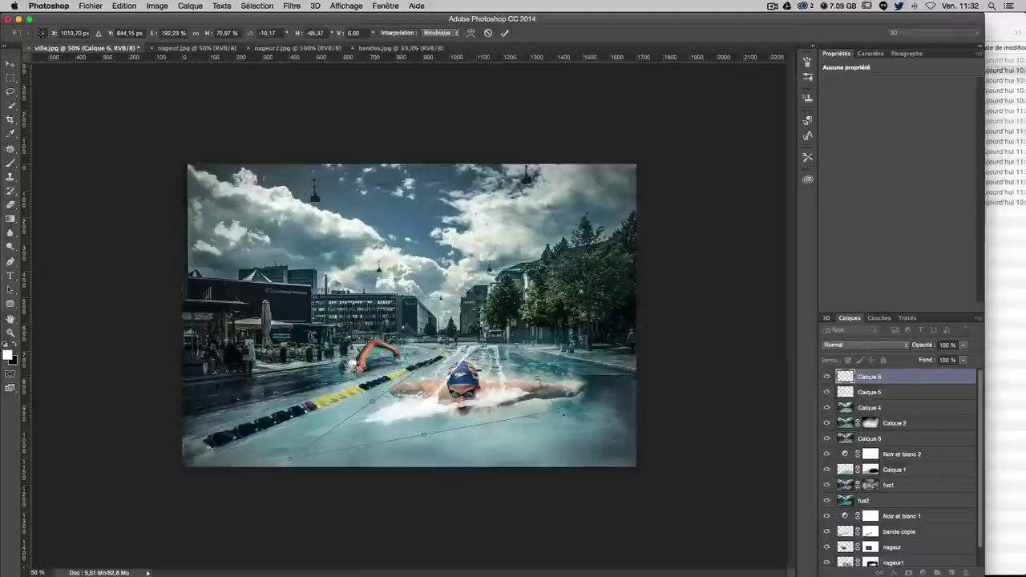
left_click_drag(564, 413, 625, 463)
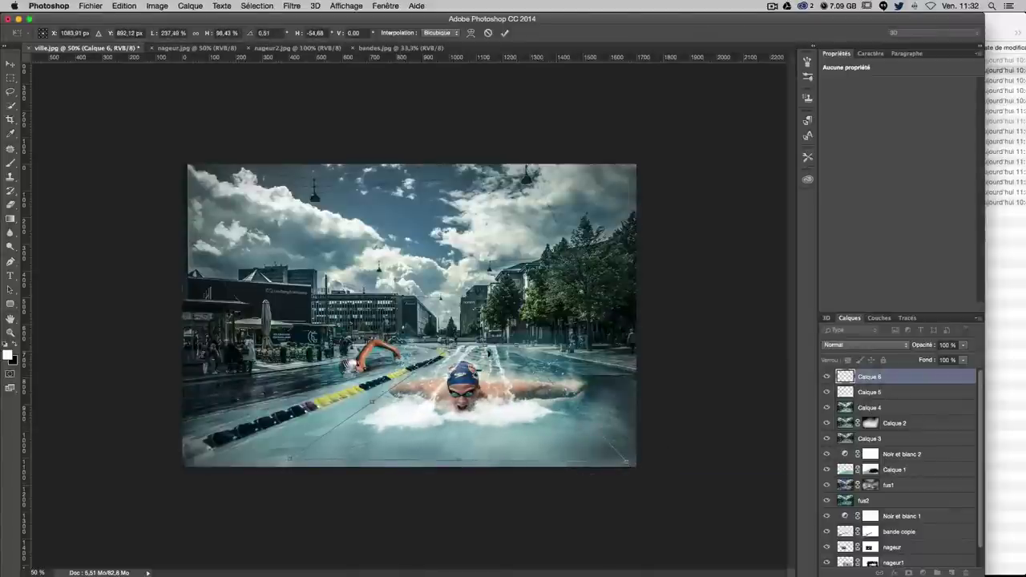
Step: Stretch the splash much wider to the right, fine-tune its tilt, and apply the transform
left_click_drag(519, 346, 518, 346)
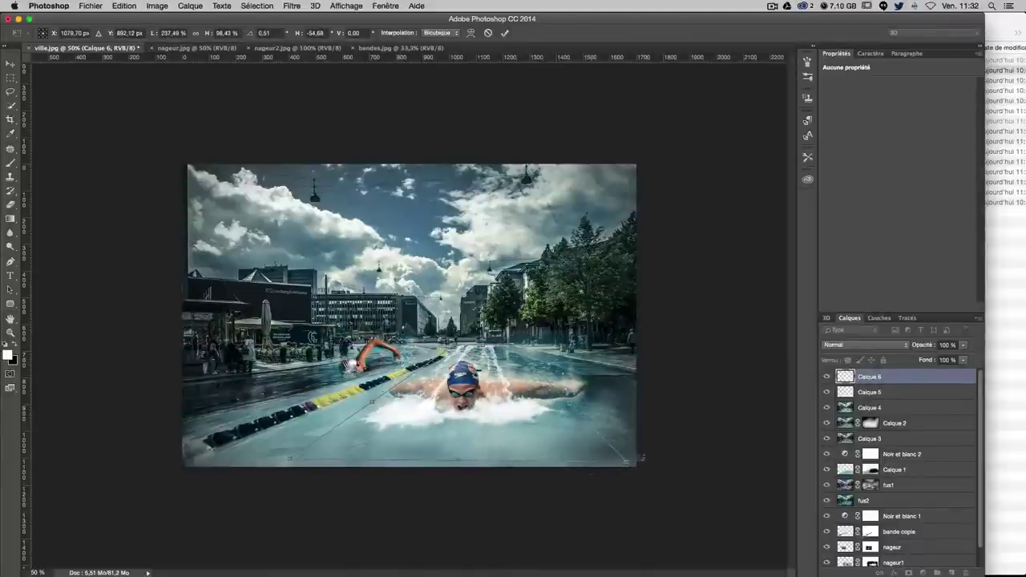
left_click_drag(640, 457, 832, 450)
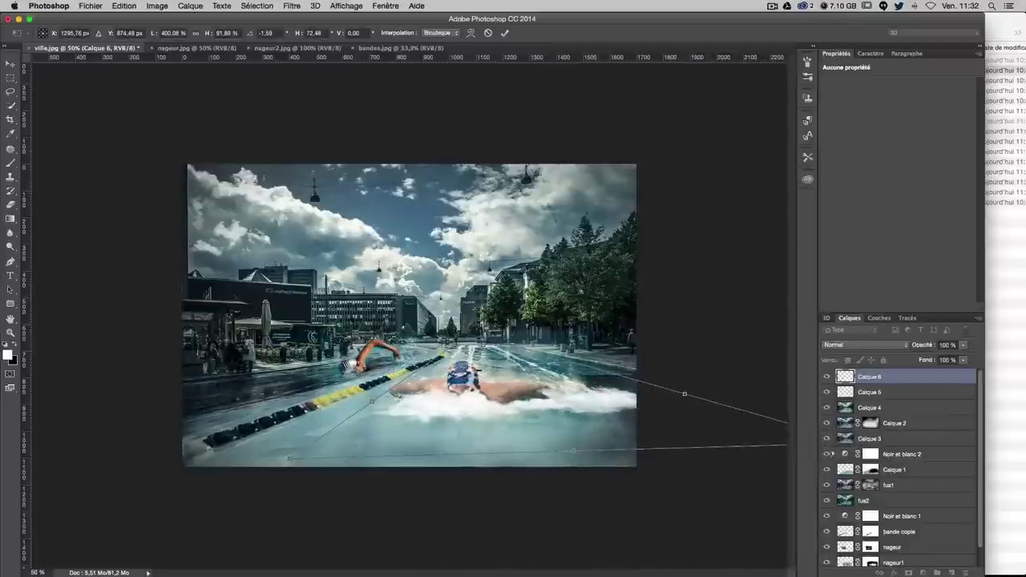
left_click_drag(278, 457, 277, 454)
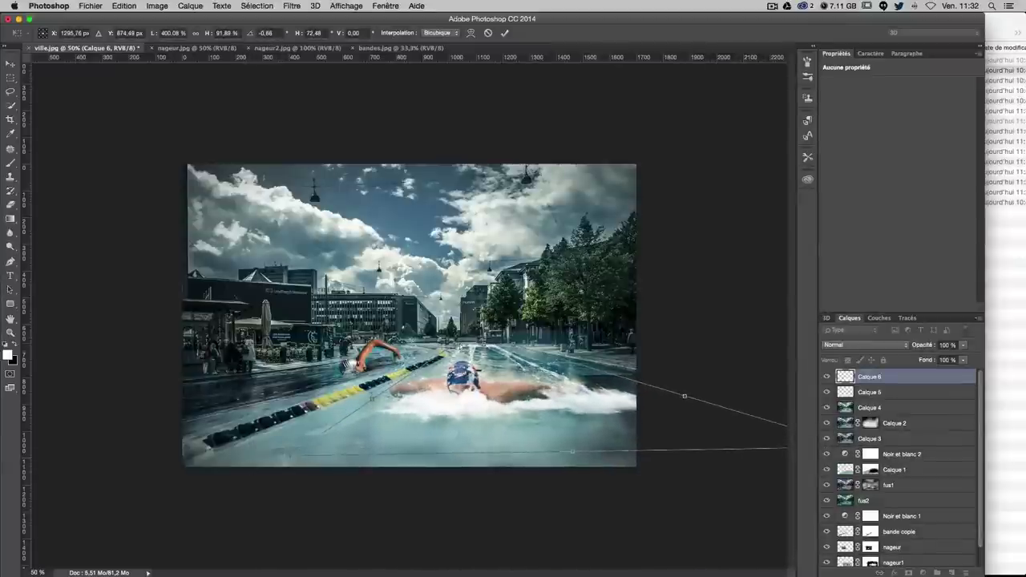
left_click_drag(459, 346, 460, 350)
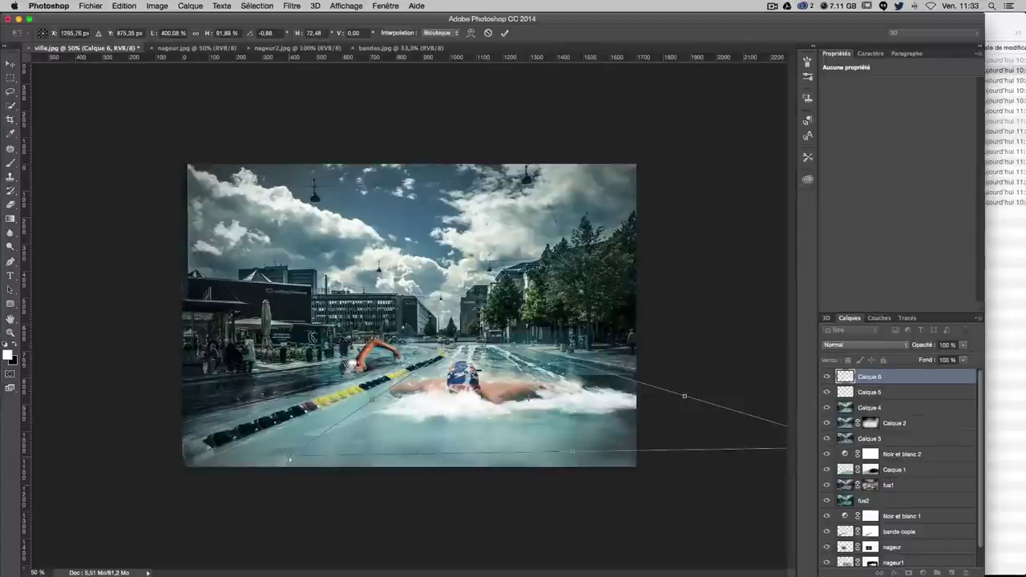
mouse_move(290, 460)
left_mouse_down()
mouse_move(258, 450)
mouse_move(256, 461)
left_mouse_up()
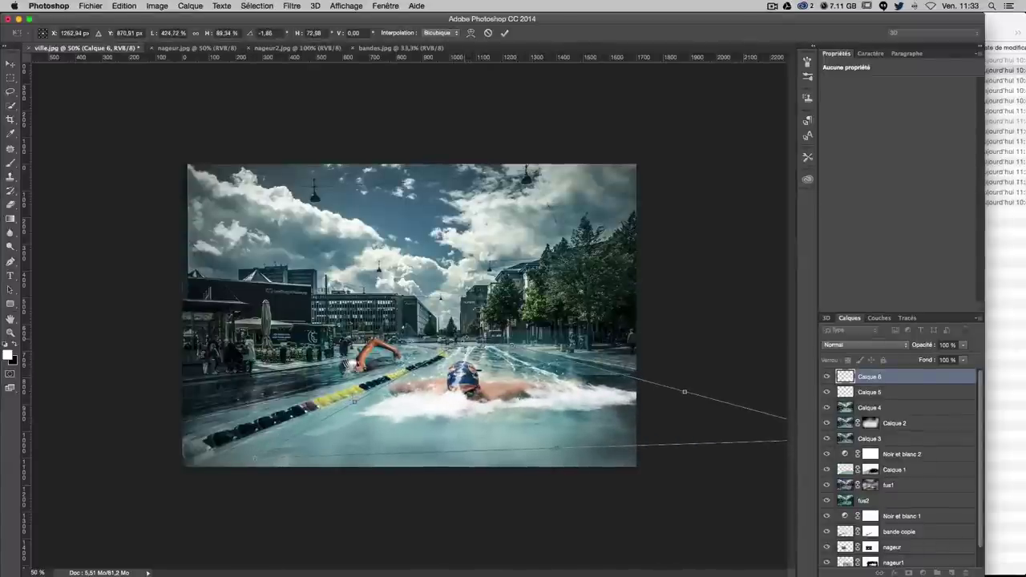
key("Return")
key("super+plus")
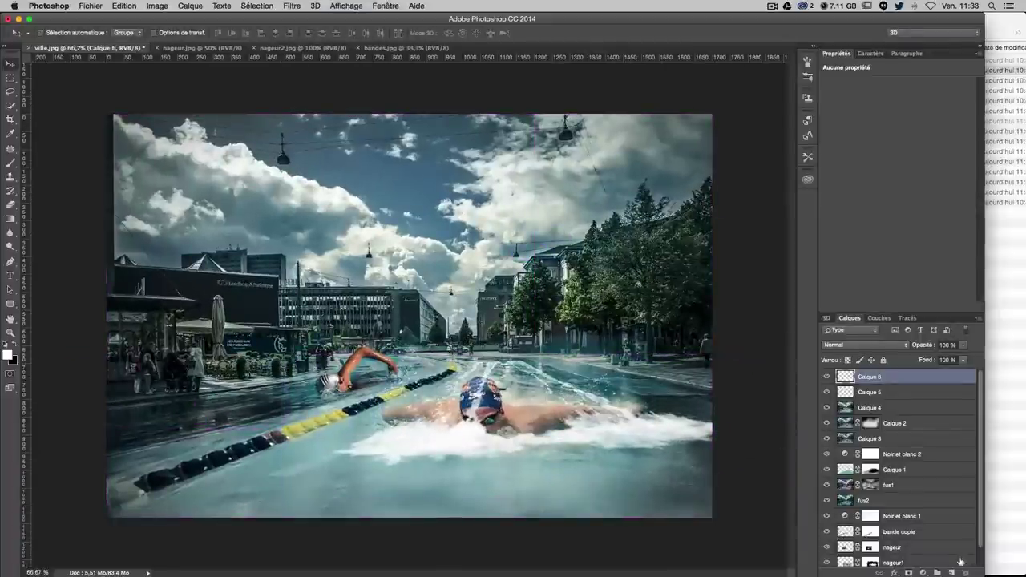
Step: Add a layer mask to Calque 6 and paint out the splash over the swimmer's face with a soft round brush
left_click(911, 572)
key("b")
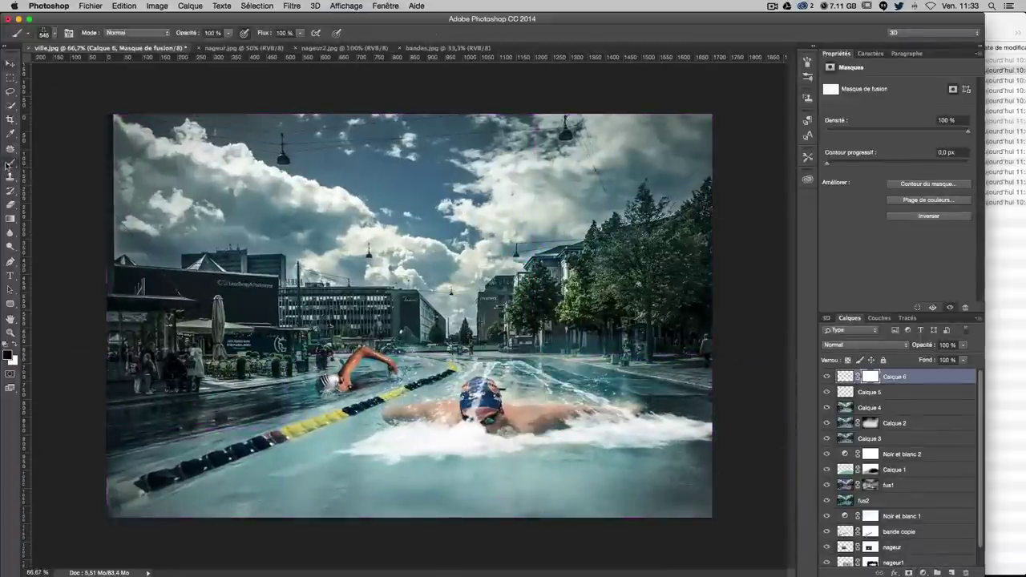
left_click(51, 34)
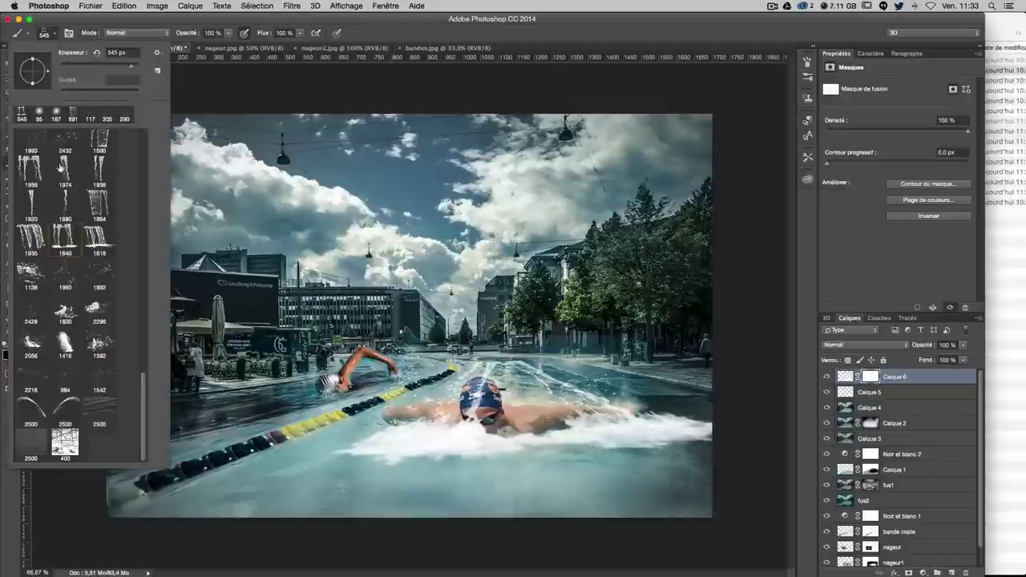
left_click(45, 114)
left_click_drag(519, 416, 529, 418)
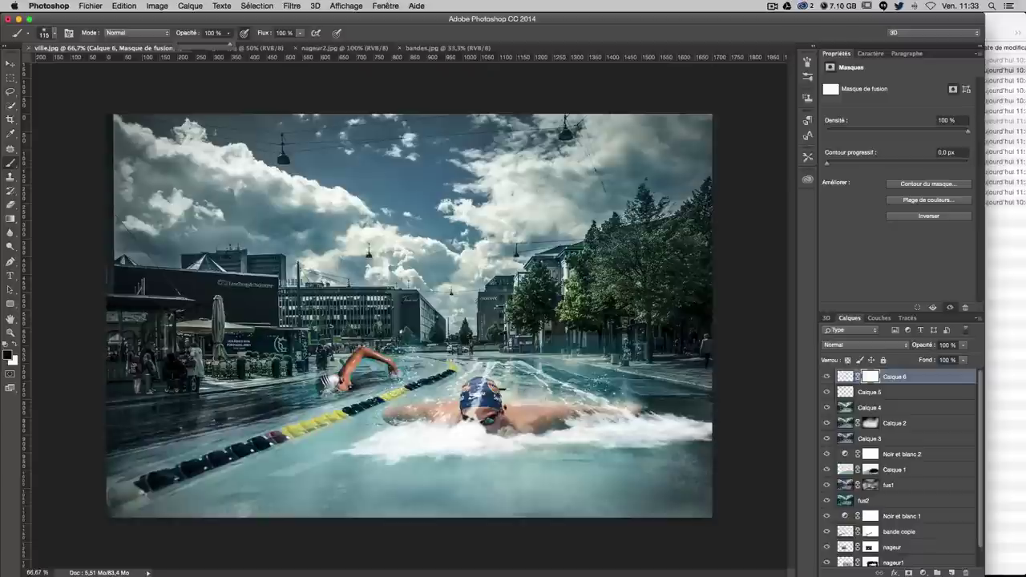
left_click_drag(477, 423, 469, 429)
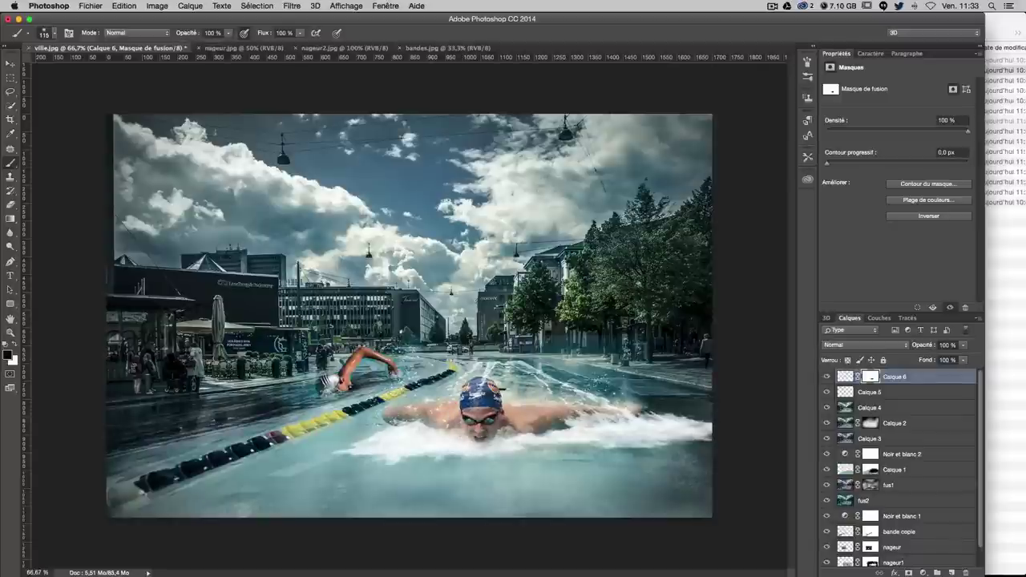
Step: At 28% brush opacity, uncover the swimmer's face and arms and fade the surrounding splash
key("2")
key("8")
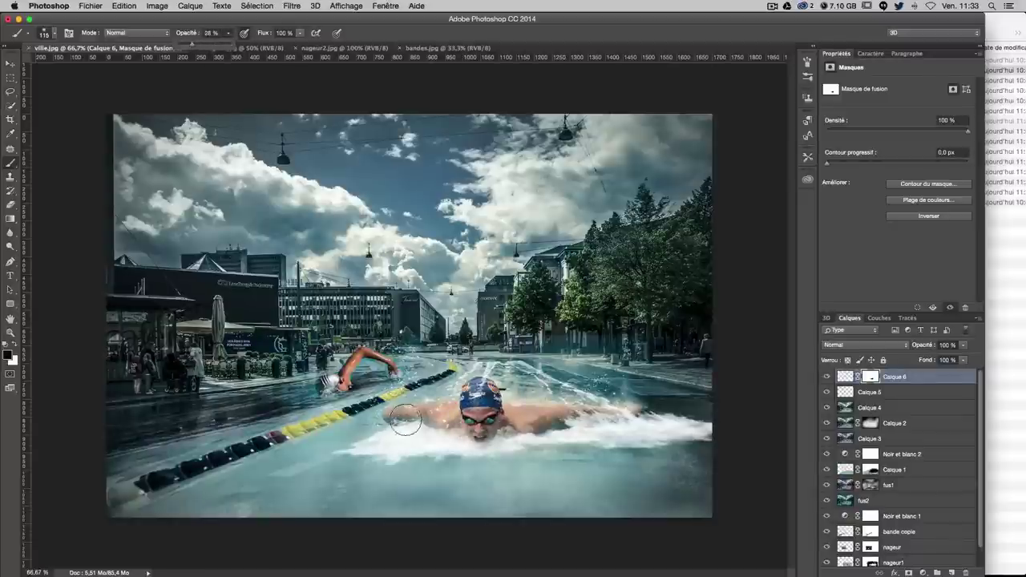
mouse_move(460, 433)
left_mouse_down()
mouse_move(401, 421)
mouse_move(583, 433)
left_mouse_up()
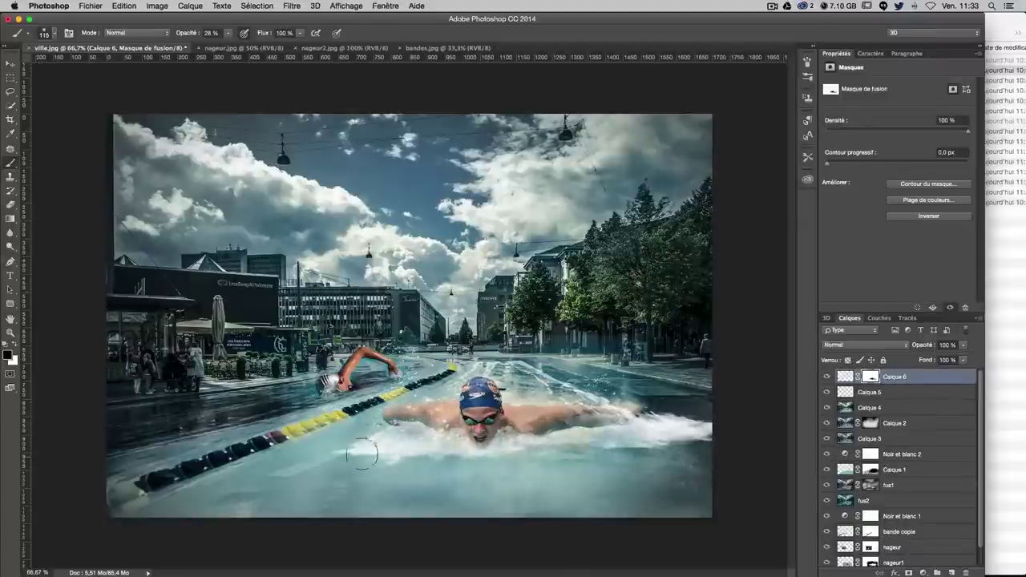
left_click_drag(408, 465, 411, 465)
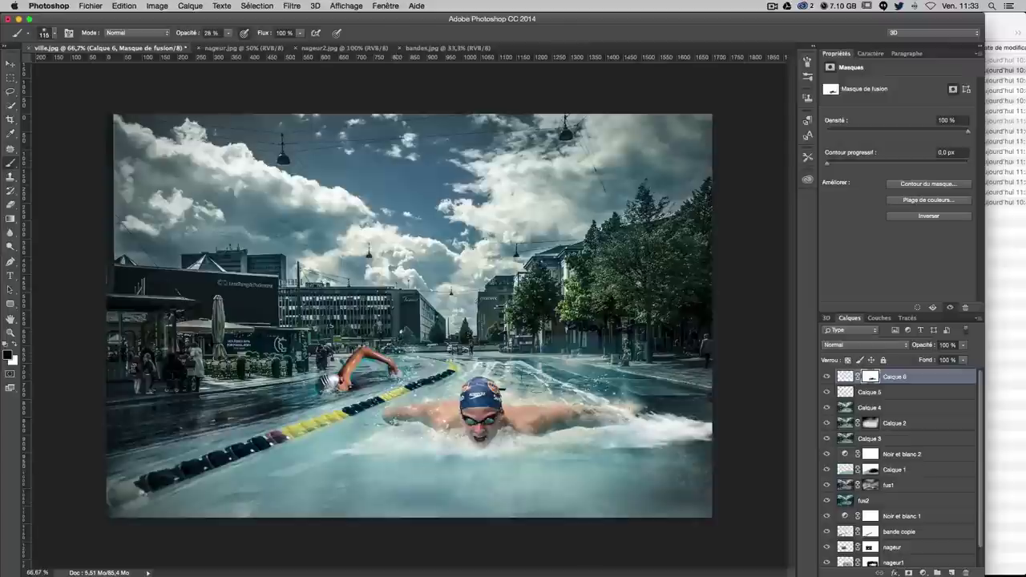
mouse_move(512, 364)
left_mouse_down()
mouse_move(628, 415)
mouse_move(705, 425)
mouse_move(609, 449)
left_mouse_up()
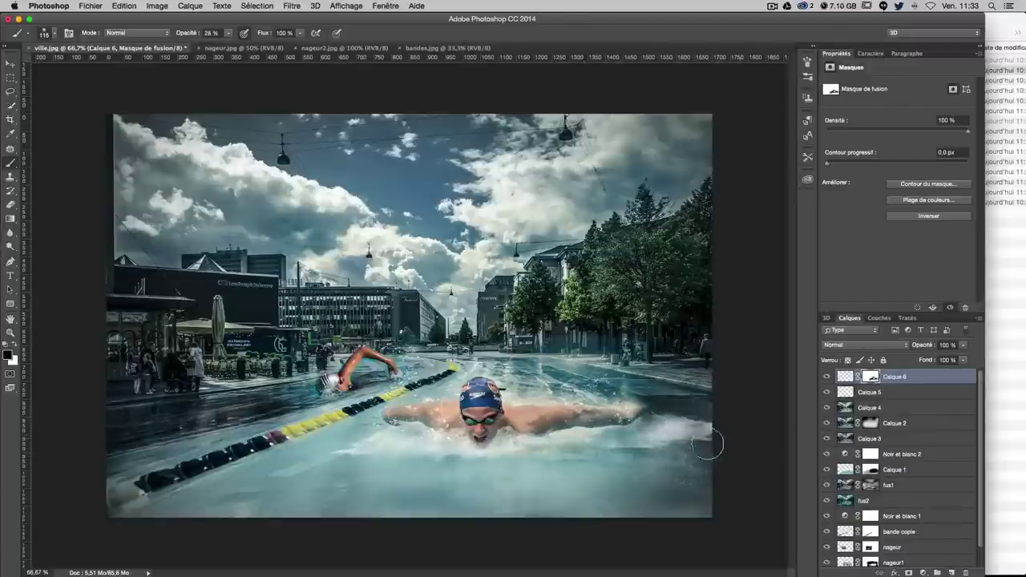
Step: Blend the splash by the swimmer's arm, hand and chin, then add an empty Calque 7
mouse_move(708, 443)
left_mouse_down()
mouse_move(665, 385)
mouse_move(616, 456)
left_mouse_up()
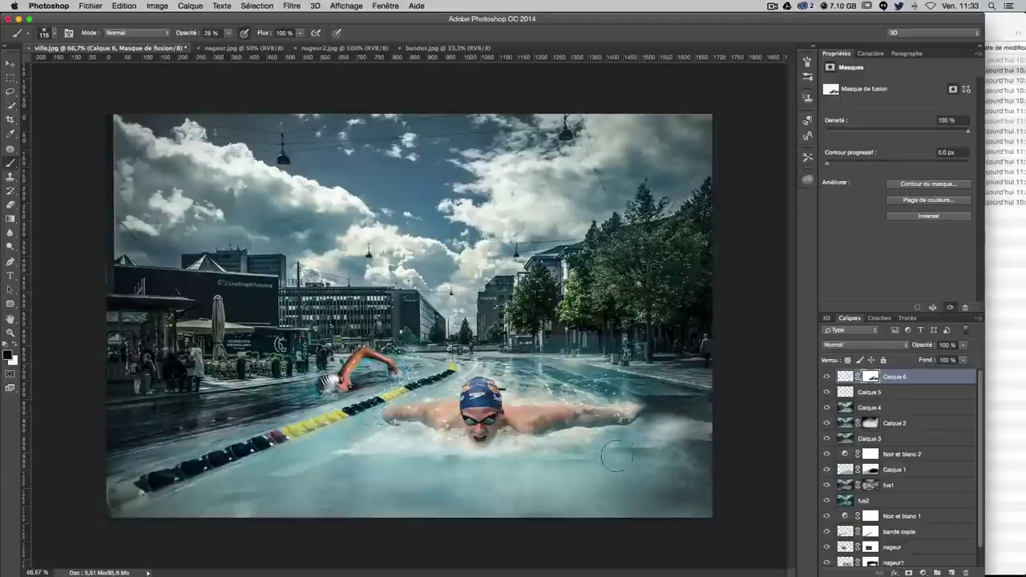
left_click_drag(634, 413, 665, 404)
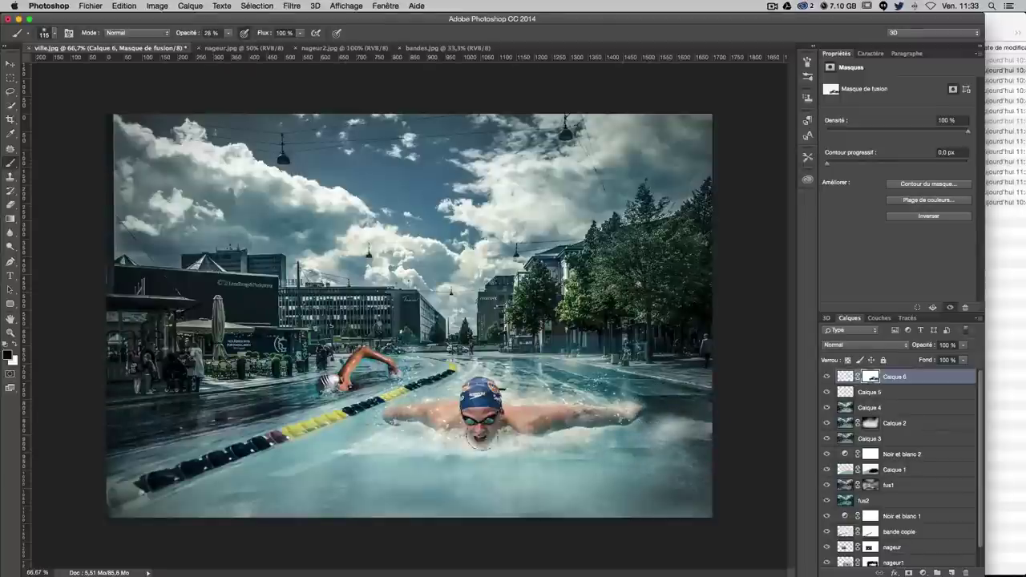
left_click_drag(480, 439, 529, 445)
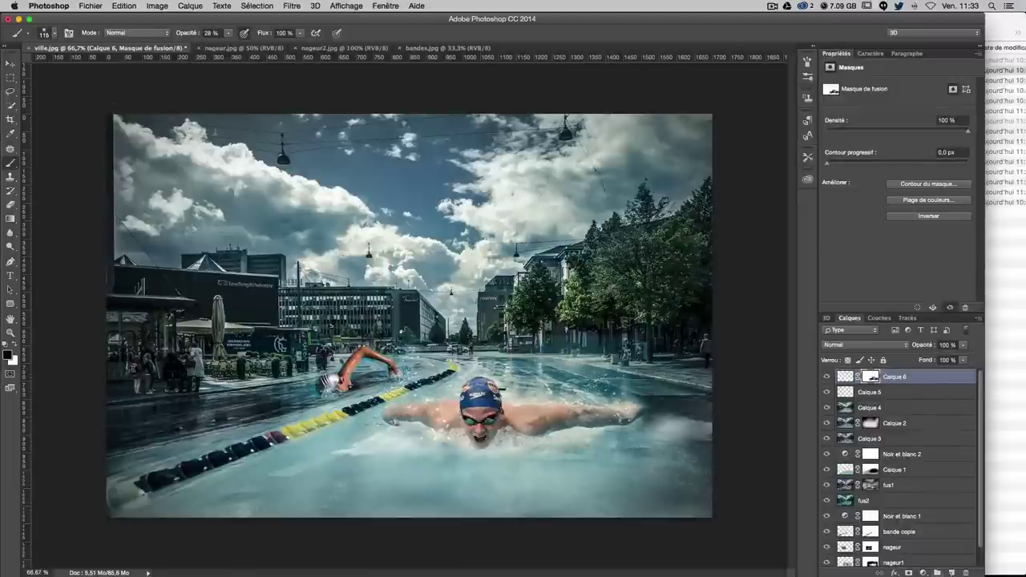
left_click(951, 571)
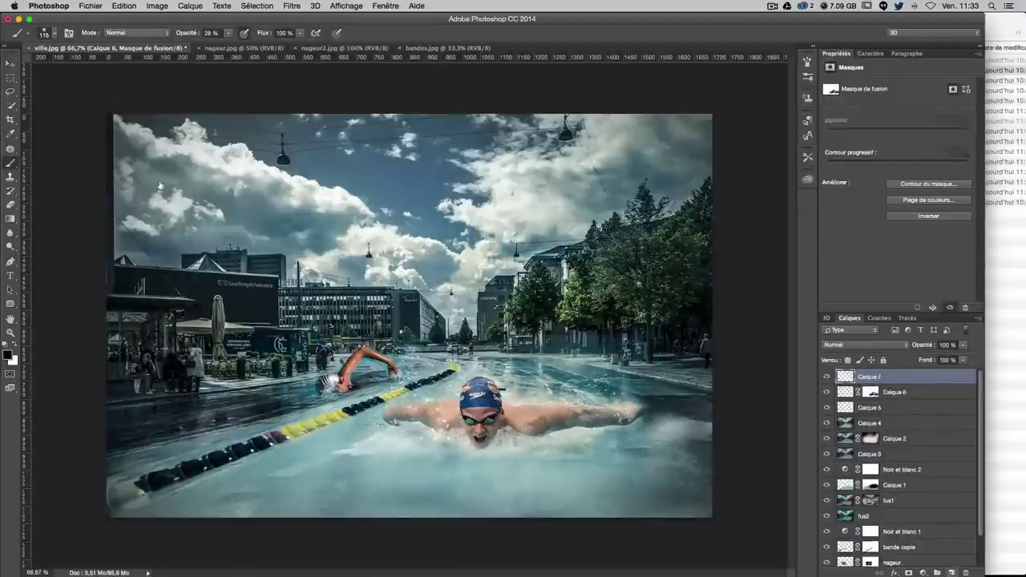
Step: Stamp white streaks onto Calque 7 with a water-splash brush at about 868 px and 100% opacity
left_click(56, 35)
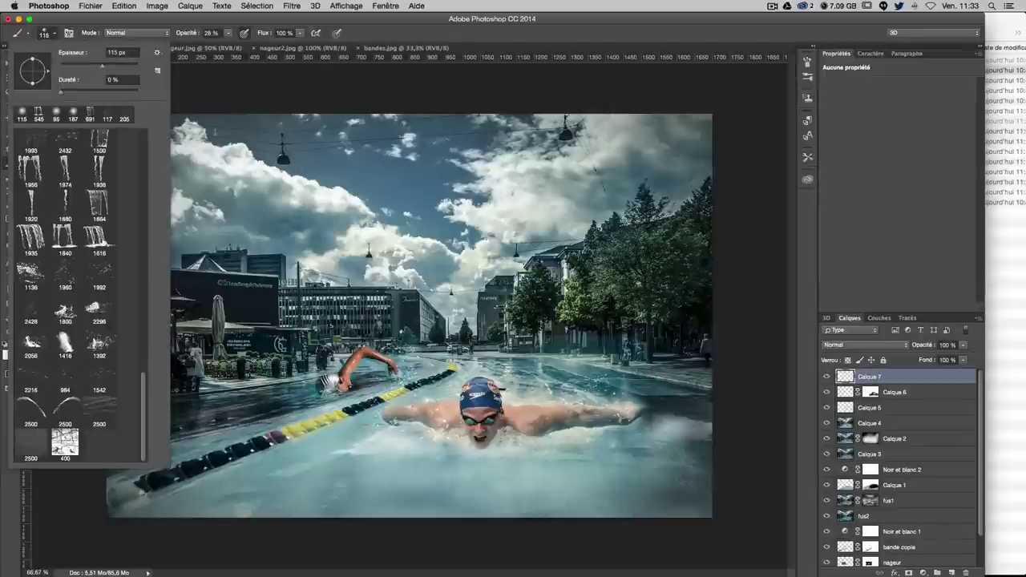
left_click(100, 238)
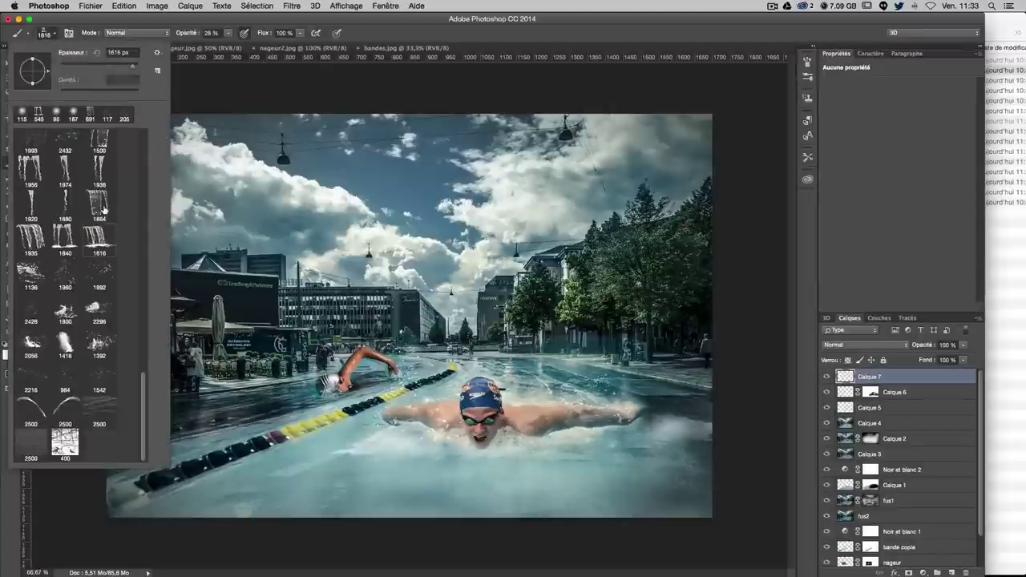
key("Return")
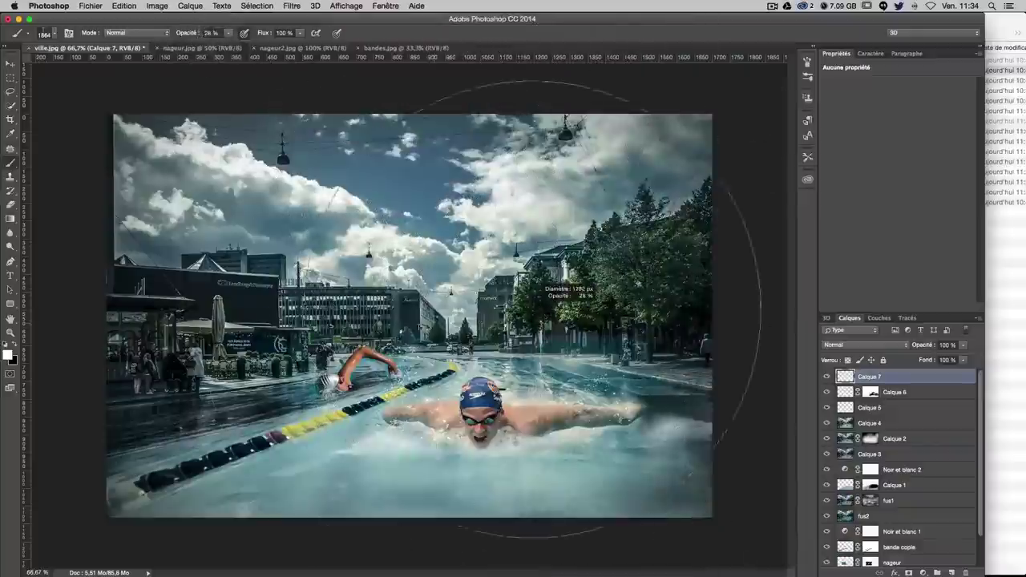
left_click_drag(577, 305, 565, 297)
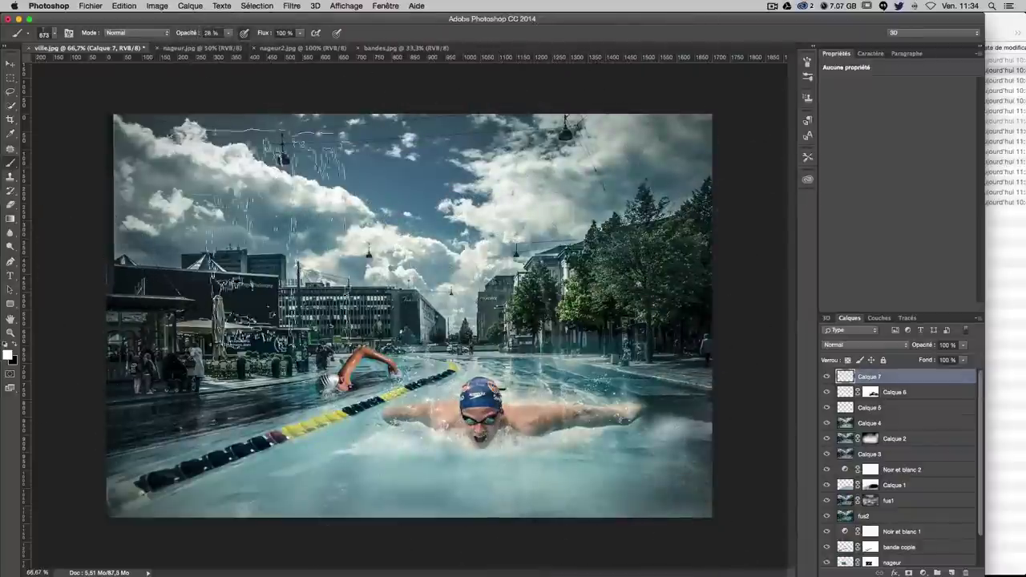
key("0")
left_click(481, 321)
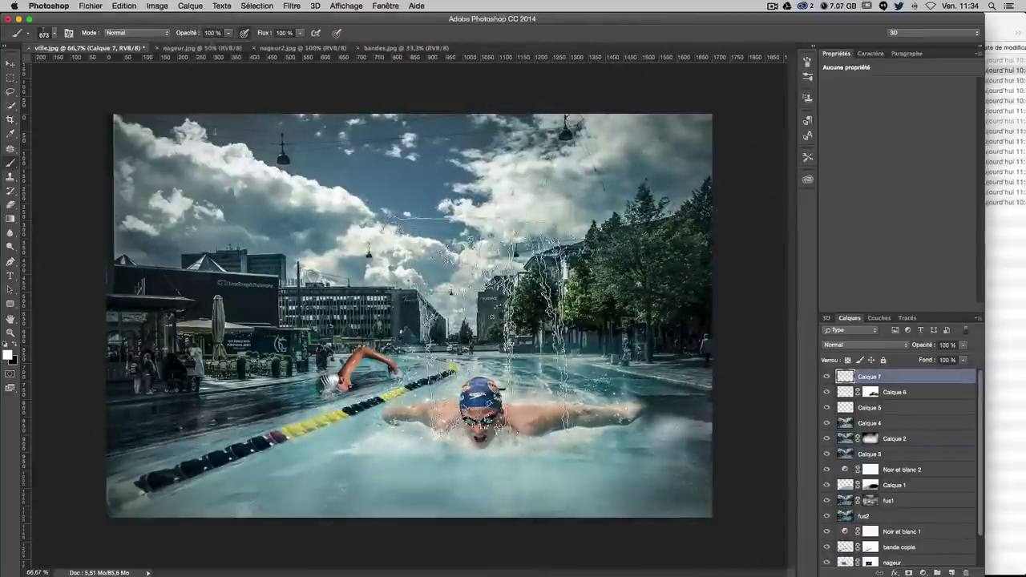
Step: Distort and skew Calque 7's streaks flat in perspective across the water, and apply it
key("v")
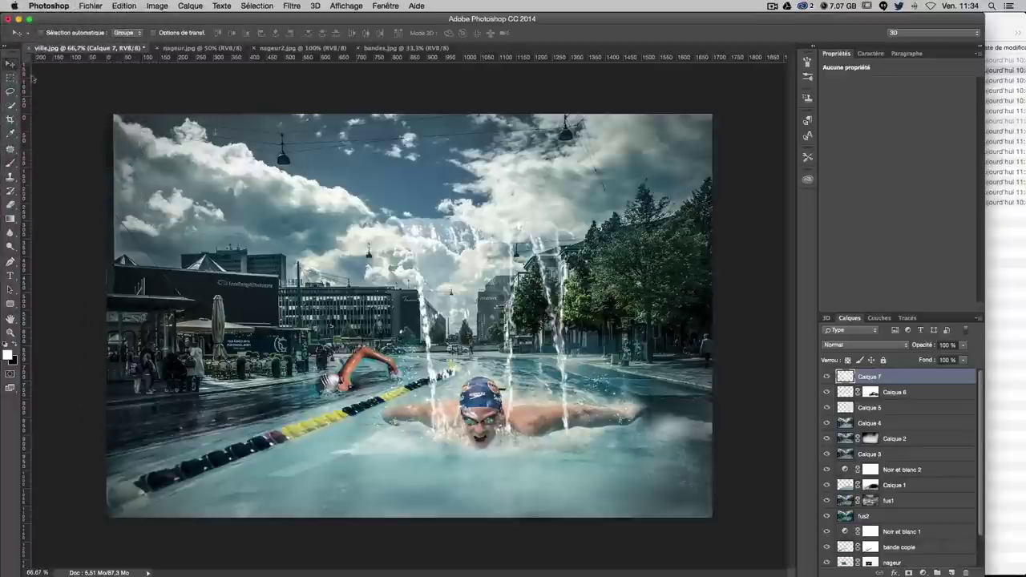
key("ctrl+t")
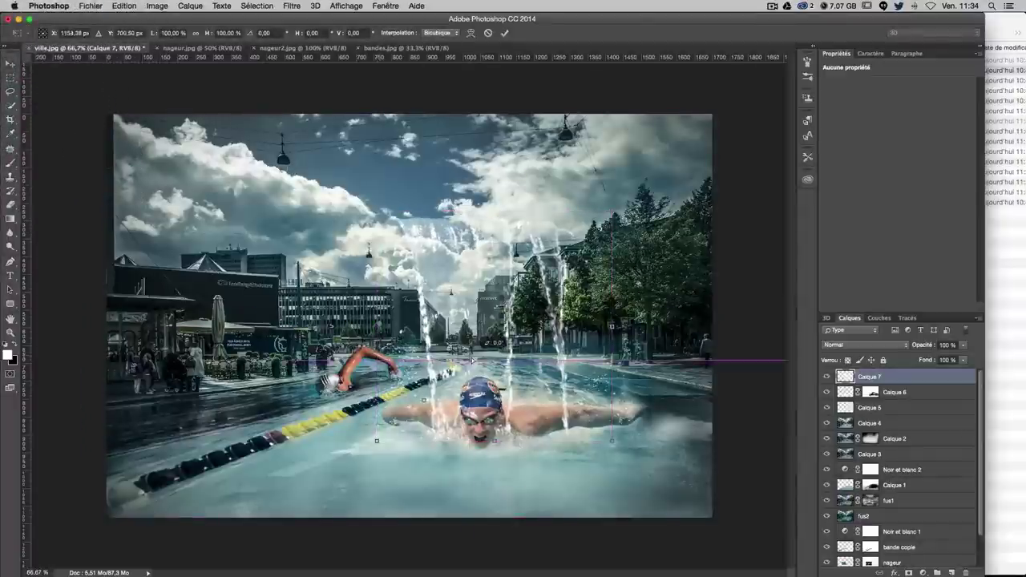
left_click_drag(377, 212, 553, 261)
mouse_move(611, 327)
left_mouse_down()
mouse_move(577, 392)
mouse_move(545, 341)
left_mouse_up()
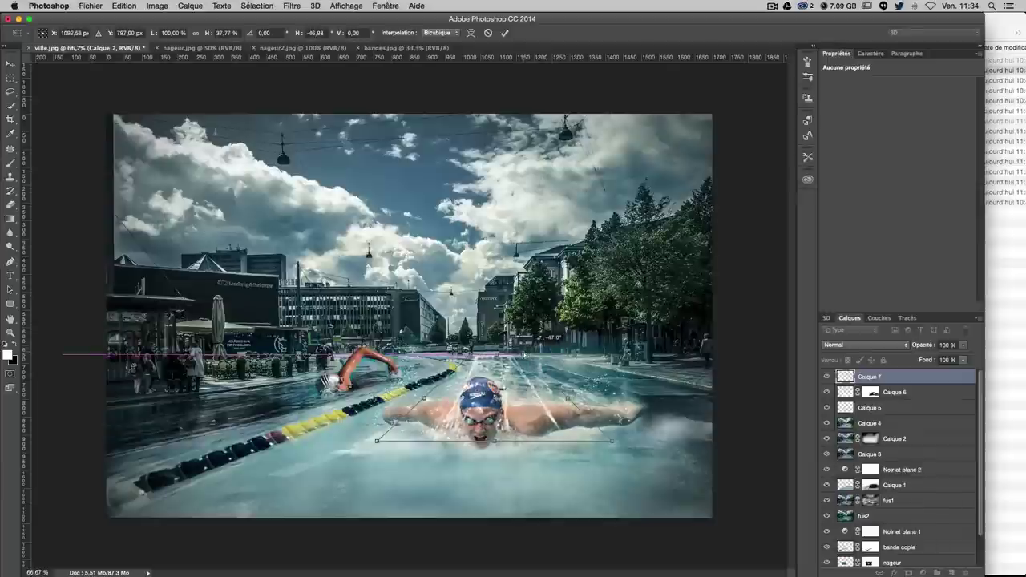
left_click_drag(376, 440, 286, 450)
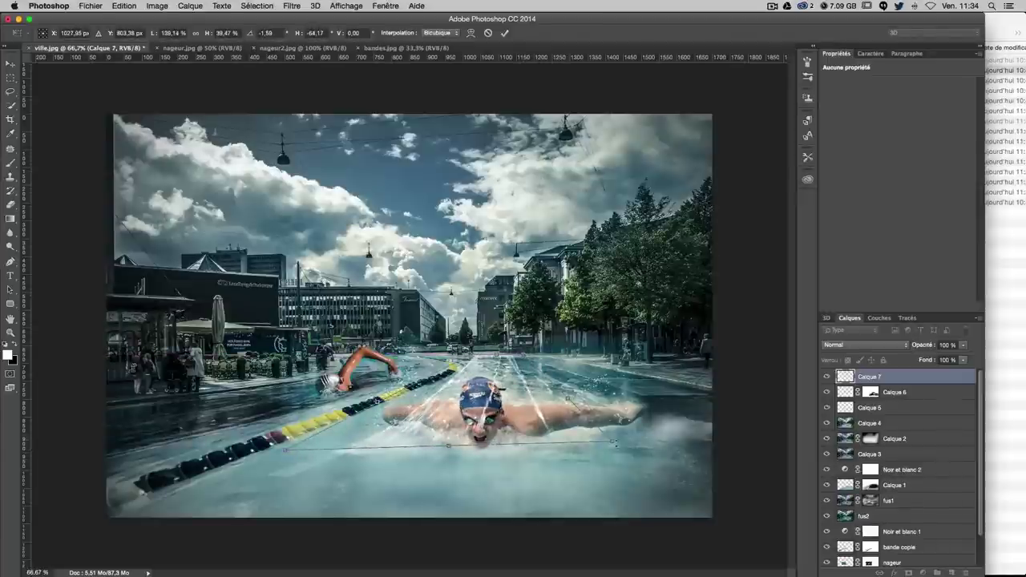
left_click_drag(611, 440, 776, 443)
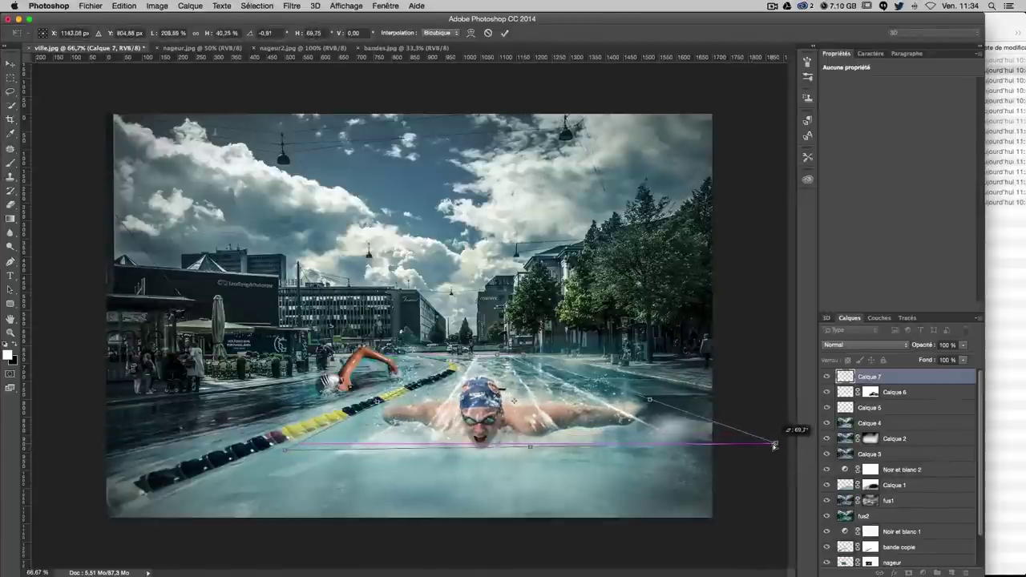
left_click_drag(285, 452, 476, 363)
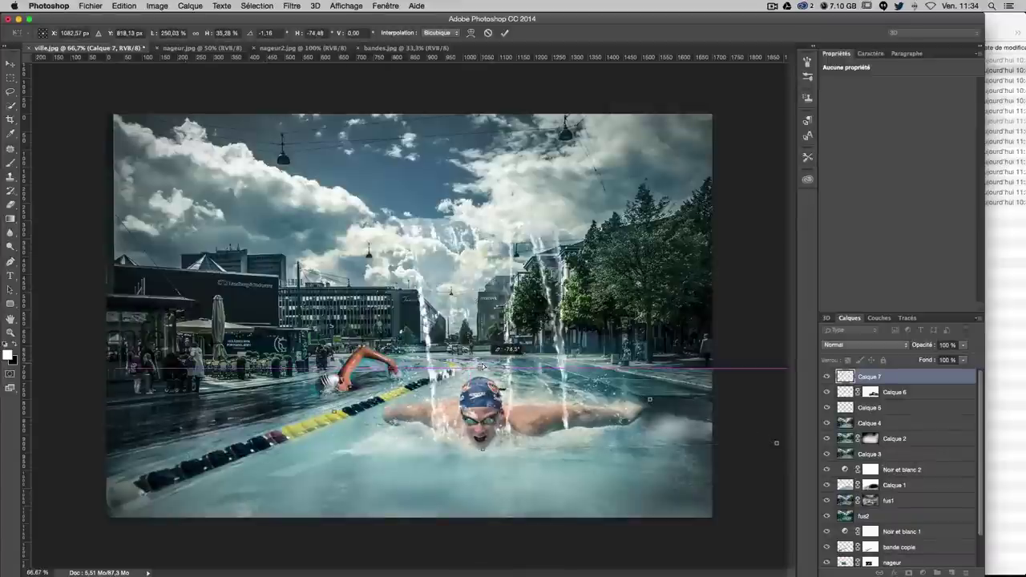
left_click_drag(475, 363, 488, 364)
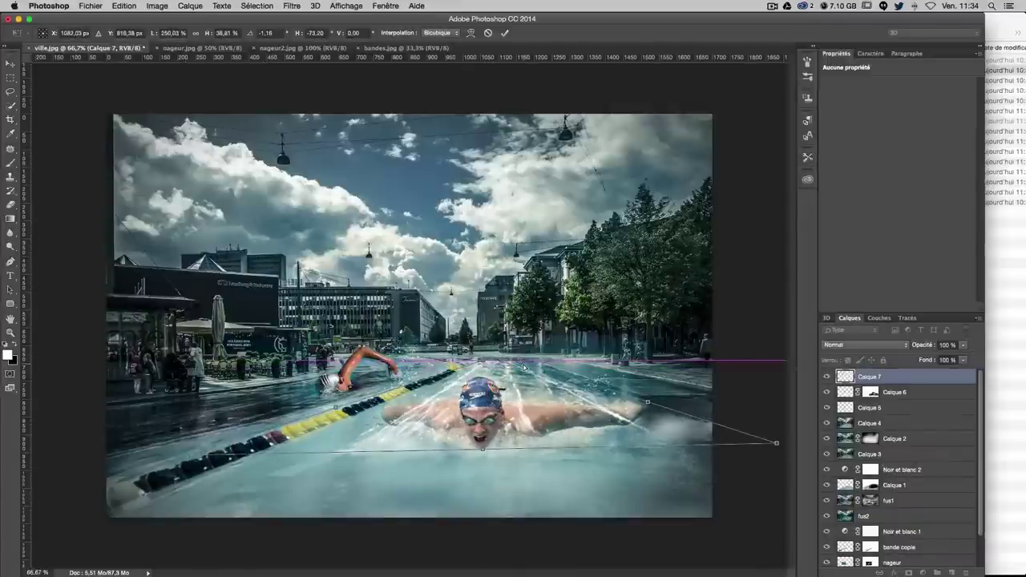
key("Return")
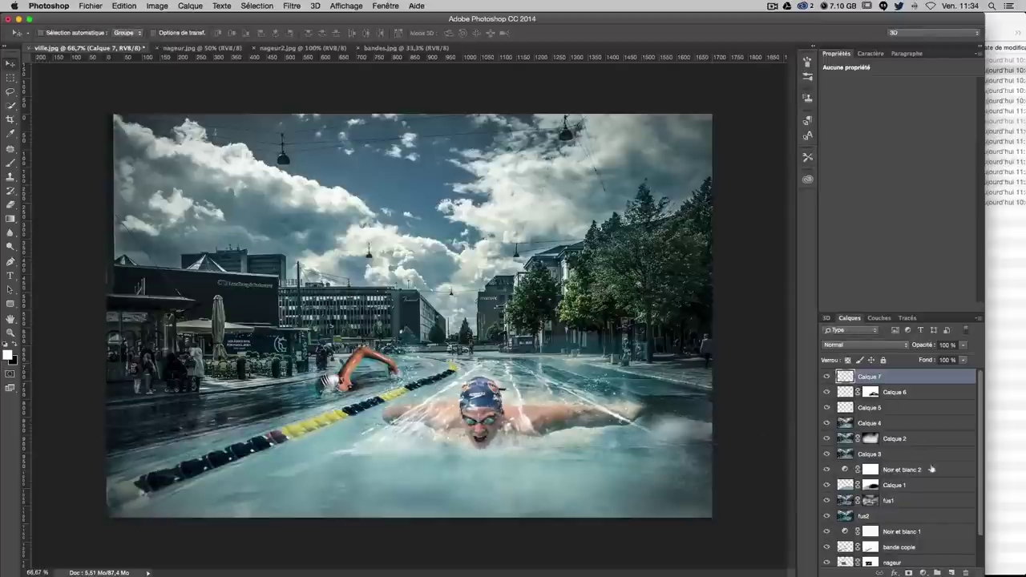
Step: Add a layer mask to Calque 7 and start hiding splash near the swimmer with a 115 px brush
left_click(907, 571)
left_click(11, 162)
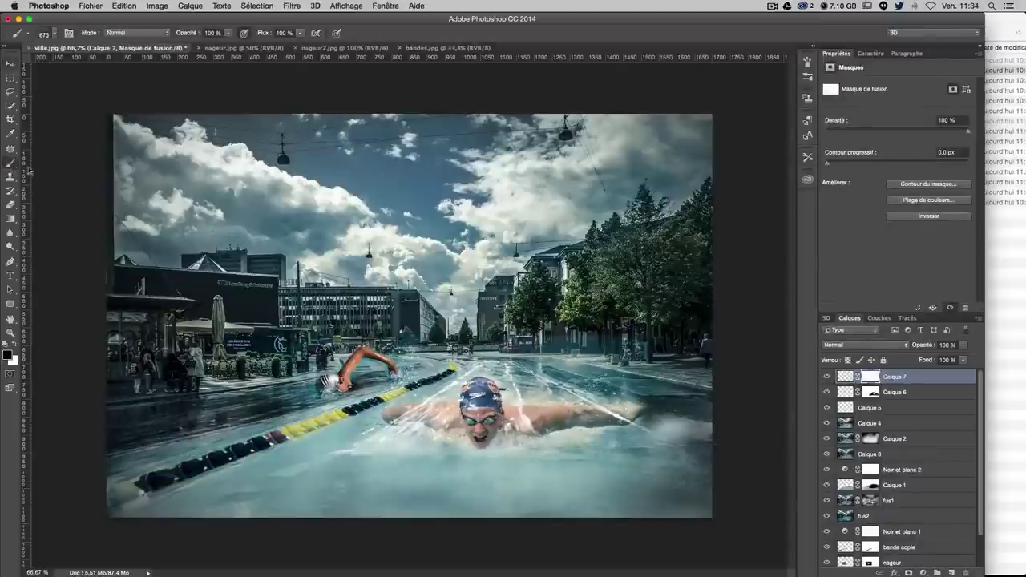
left_click(47, 35)
left_click(38, 115)
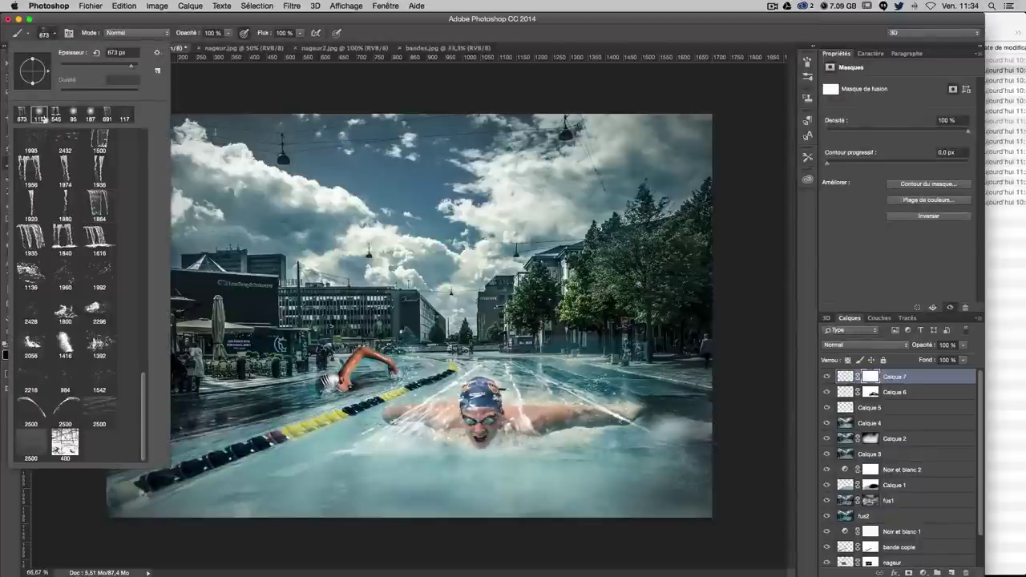
left_click(503, 320)
left_click(481, 366)
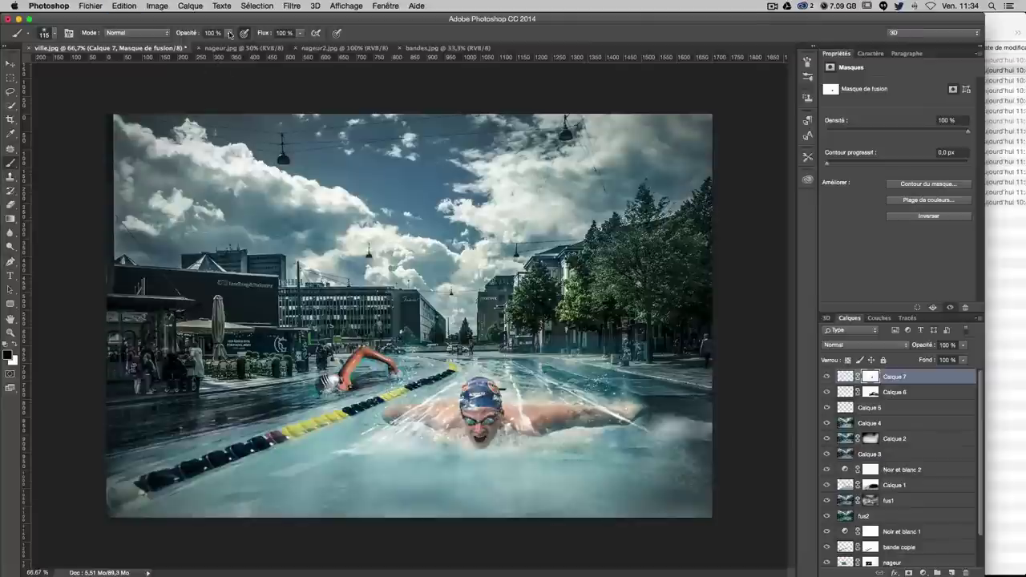
Step: At 36% opacity, fade the splash around both arms, then Alt-drag a duplicate of the layer
left_click_drag(229, 34, 197, 46)
mouse_move(513, 370)
left_mouse_down()
mouse_move(416, 416)
mouse_move(462, 404)
mouse_move(537, 433)
mouse_move(521, 432)
left_mouse_up()
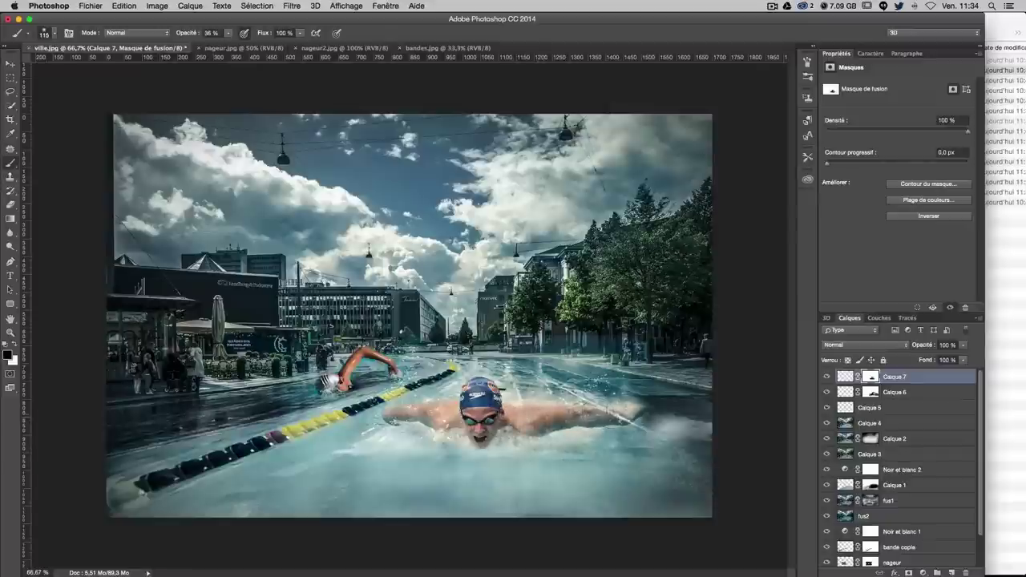
mouse_move(609, 415)
left_mouse_down()
mouse_move(566, 414)
mouse_move(649, 427)
left_mouse_up()
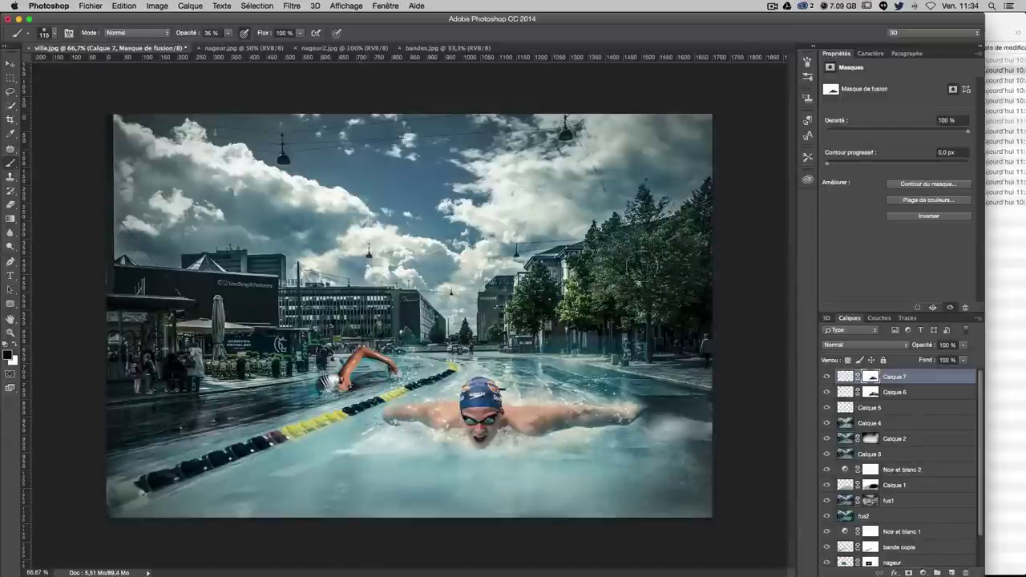
left_click(10, 63)
mouse_move(573, 494)
left_mouse_down()
mouse_move(407, 396)
mouse_move(391, 398)
left_mouse_up()
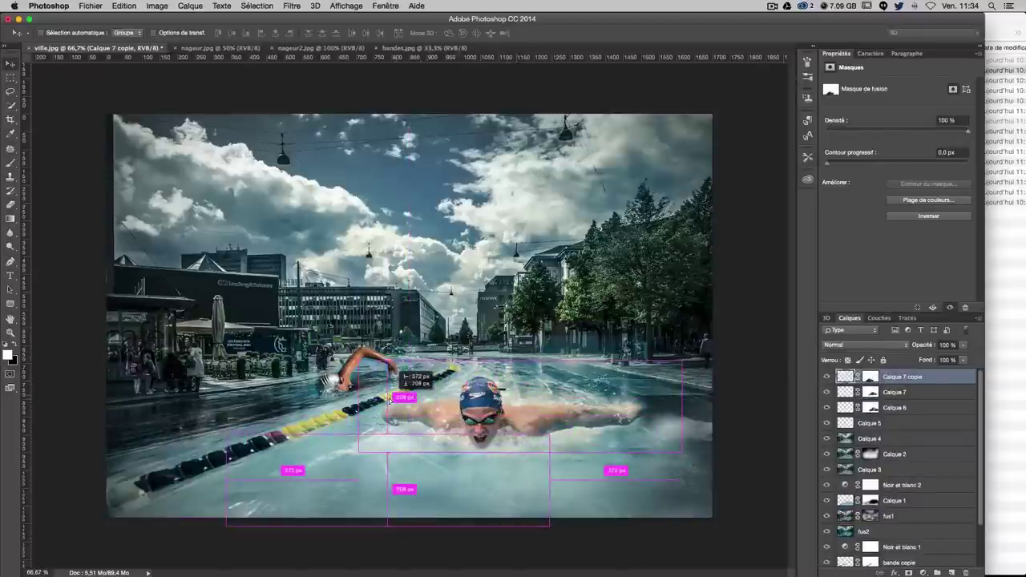
Step: Place Calque 7 copie below the swimmer and paint its mask black near the bottom edge
left_click_drag(409, 454, 420, 463)
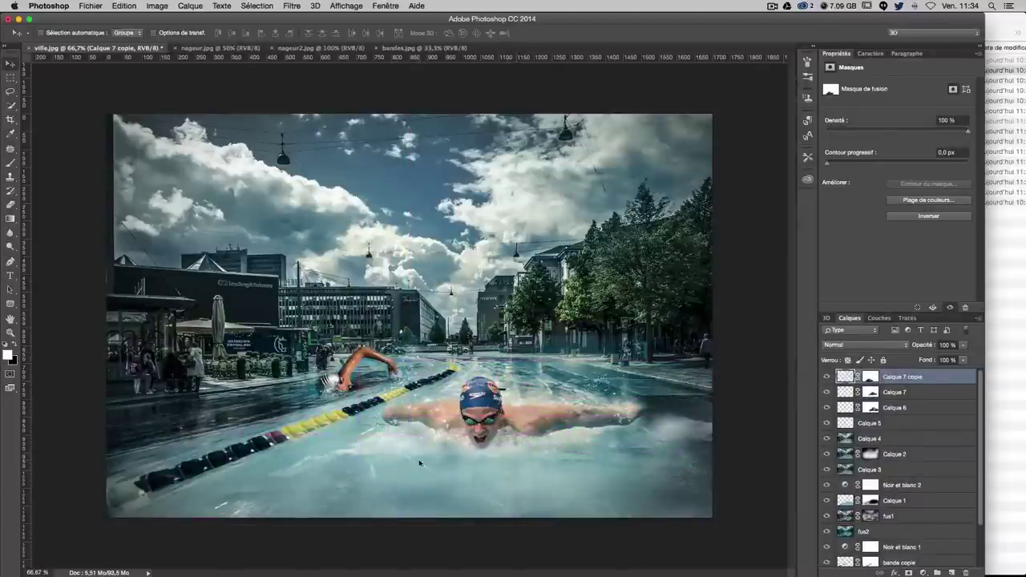
left_click(9, 162)
left_click(13, 345)
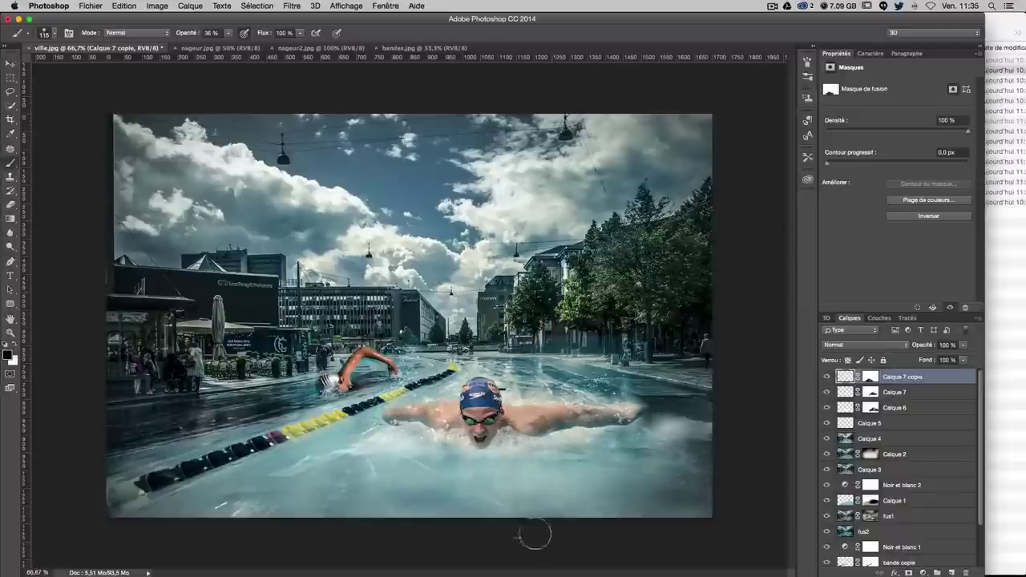
left_click_drag(534, 534, 474, 486)
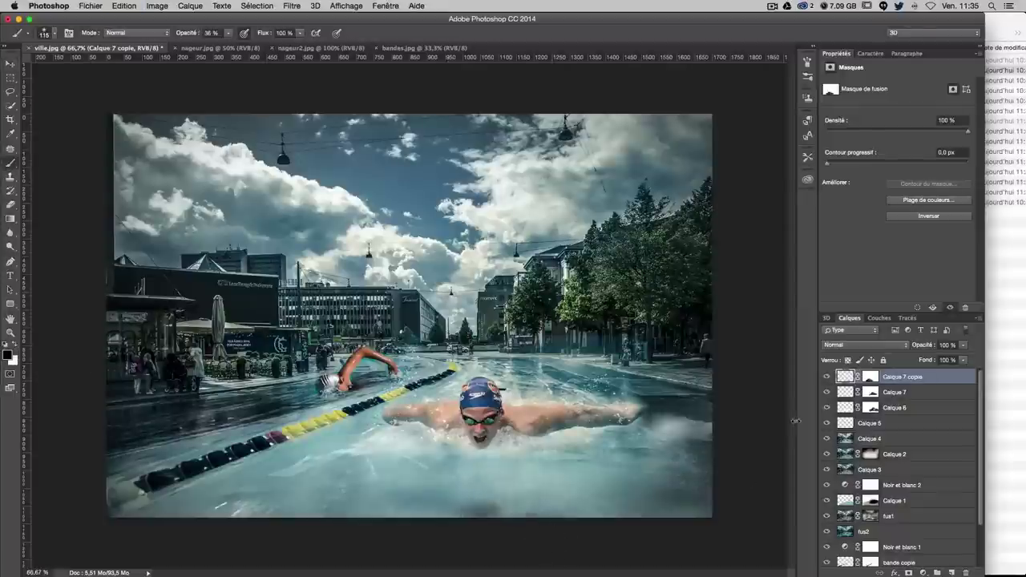
left_click(872, 376)
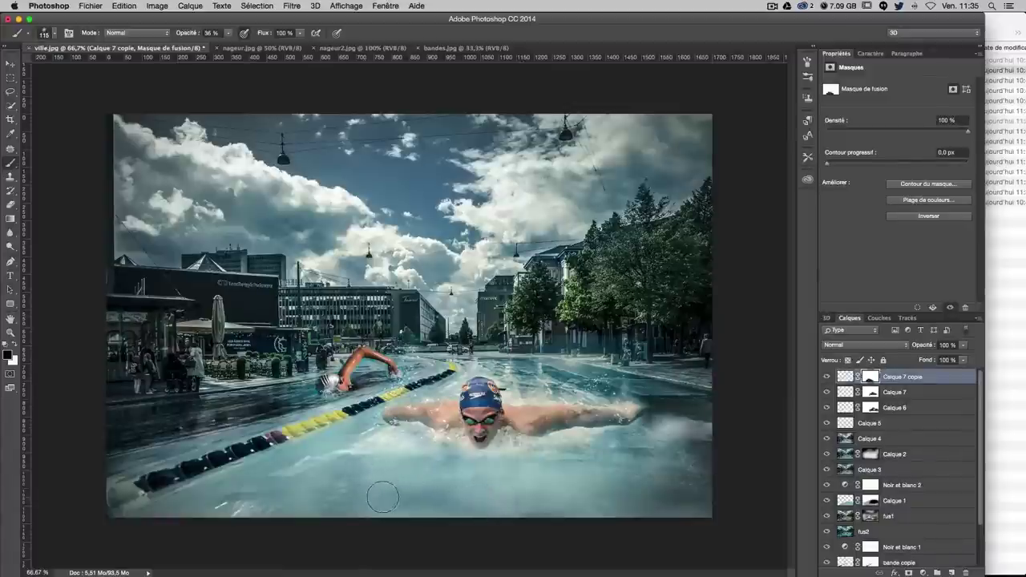
Step: Alt-drag another duplicate of the splash, creating Calque 7 copie 2
left_click(8, 65)
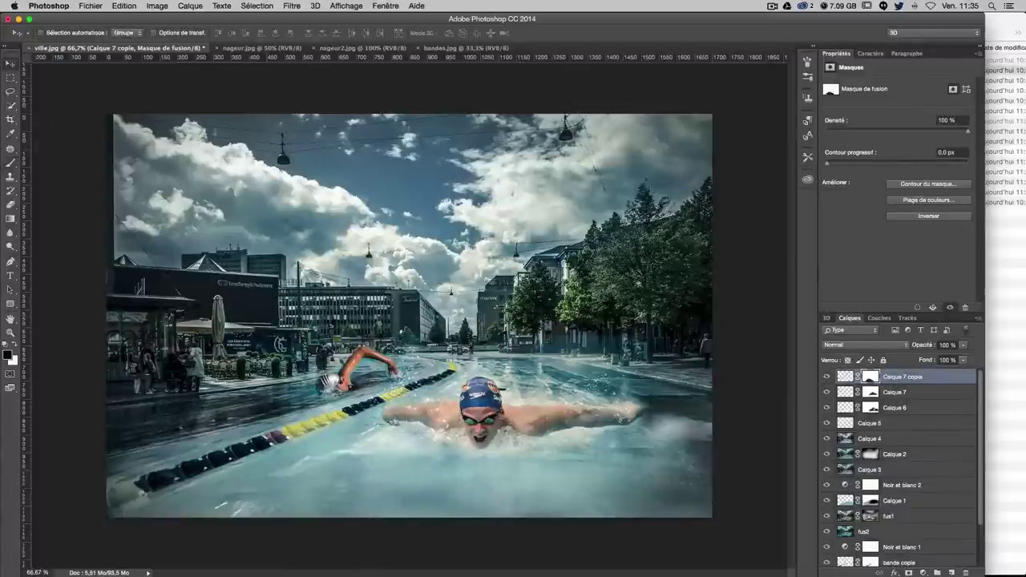
right_click(260, 347)
left_click(392, 366)
left_click_drag(481, 340, 574, 343)
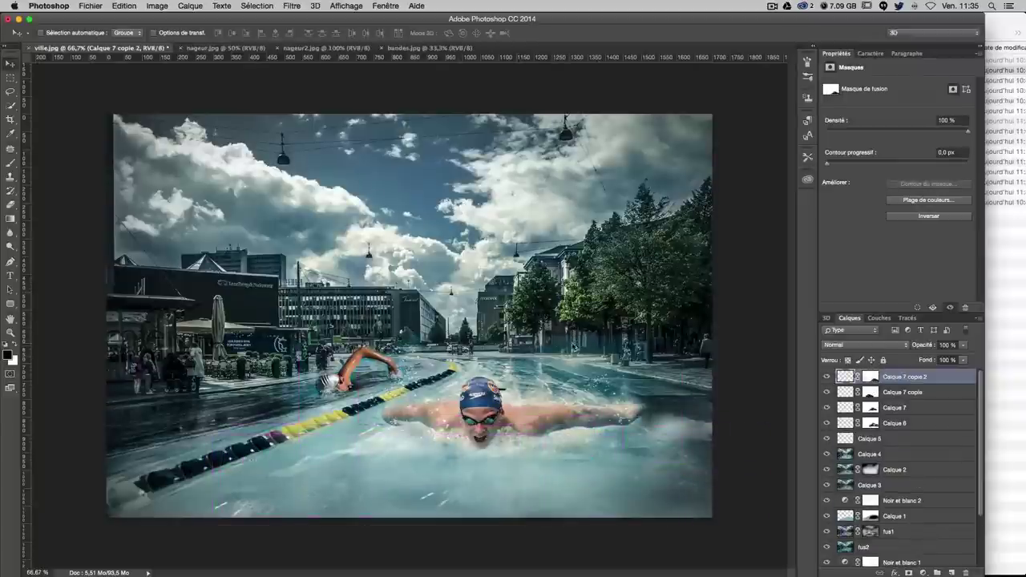
Step: Flip Calque 7 copie 2 horizontally and position it beside the swimmer
key("ctrl+t")
right_click(505, 471)
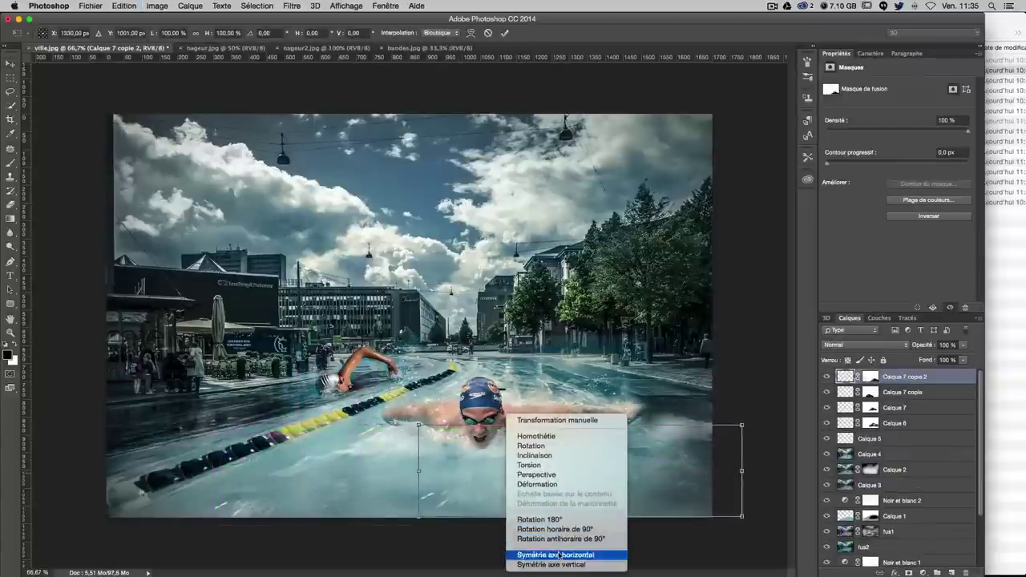
left_click(561, 555)
key("Return")
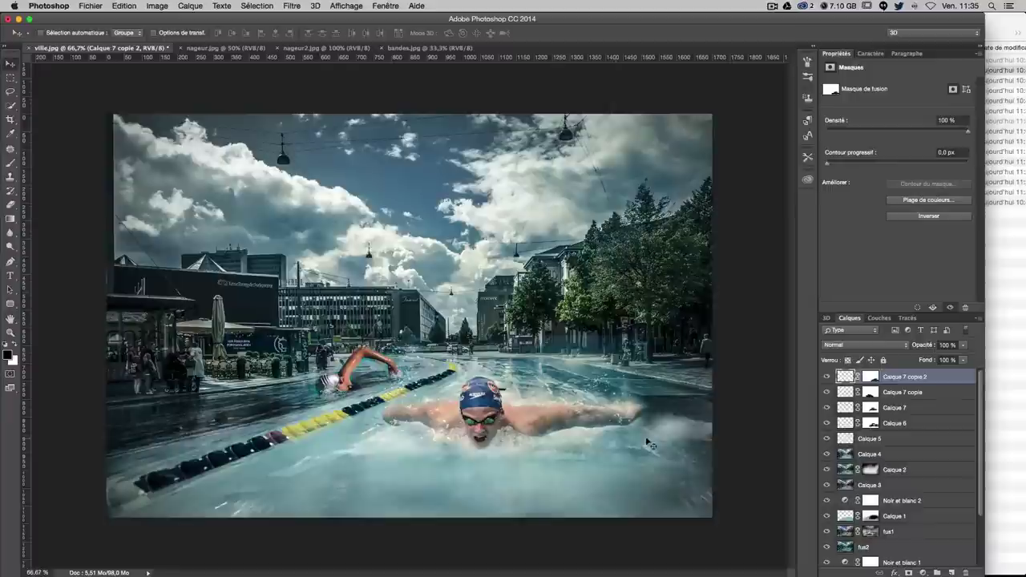
mouse_move(644, 427)
left_mouse_down()
mouse_move(652, 441)
mouse_move(597, 405)
mouse_move(626, 412)
mouse_move(593, 417)
left_mouse_up()
left_click(11, 163)
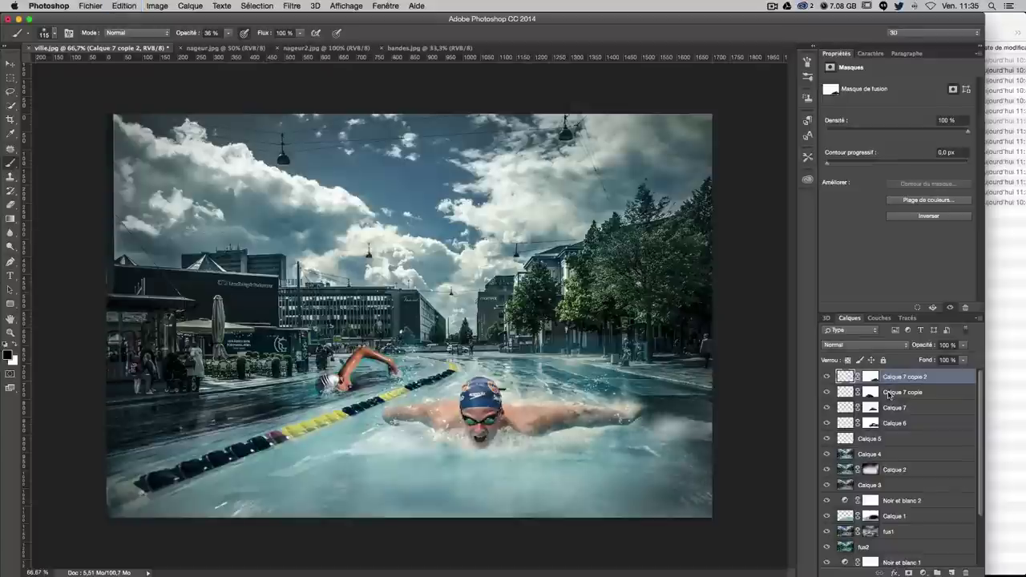
left_click(871, 377)
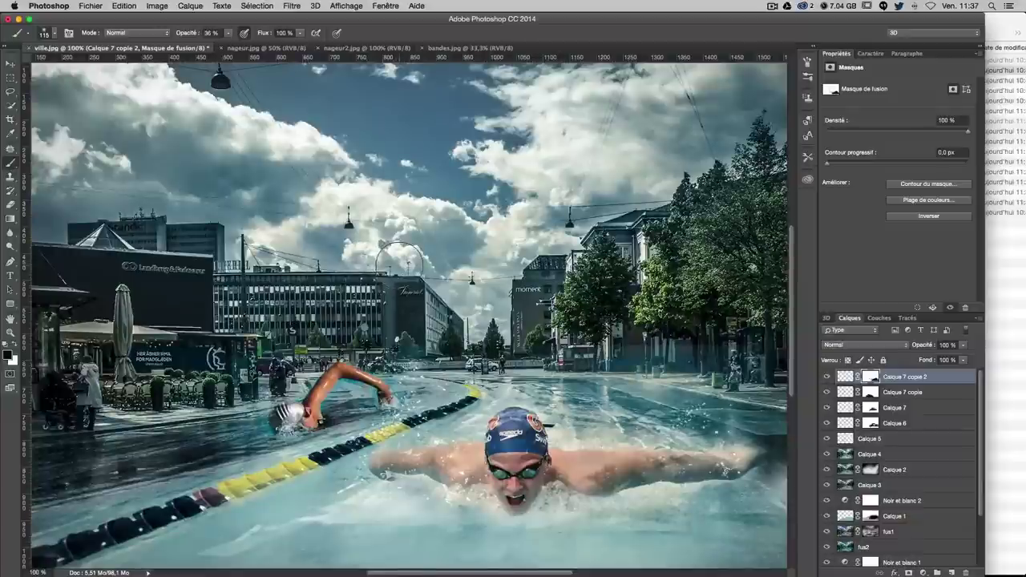
mouse_move(294, 574)
left_click(293, 540)
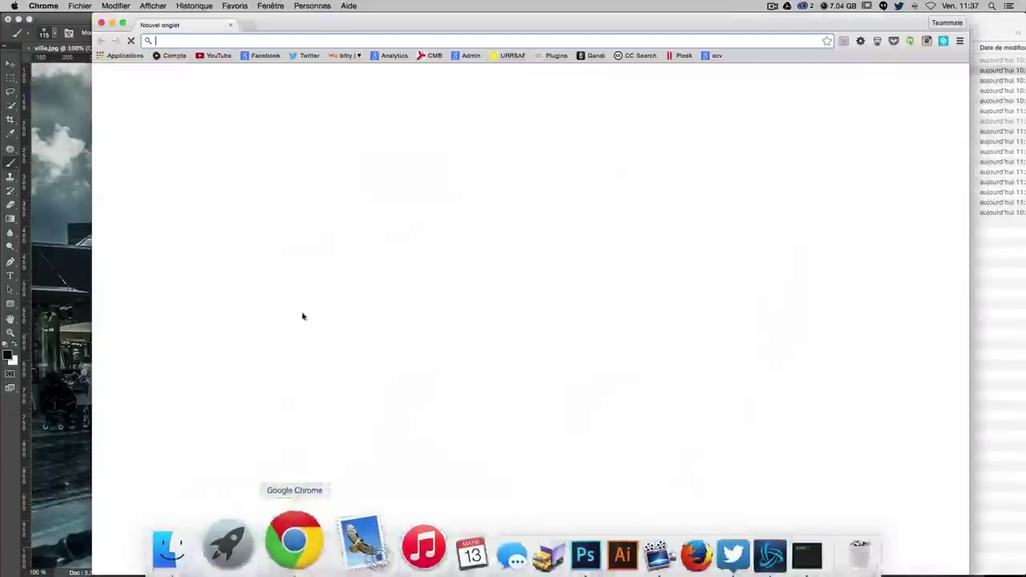
type("team8.fr")
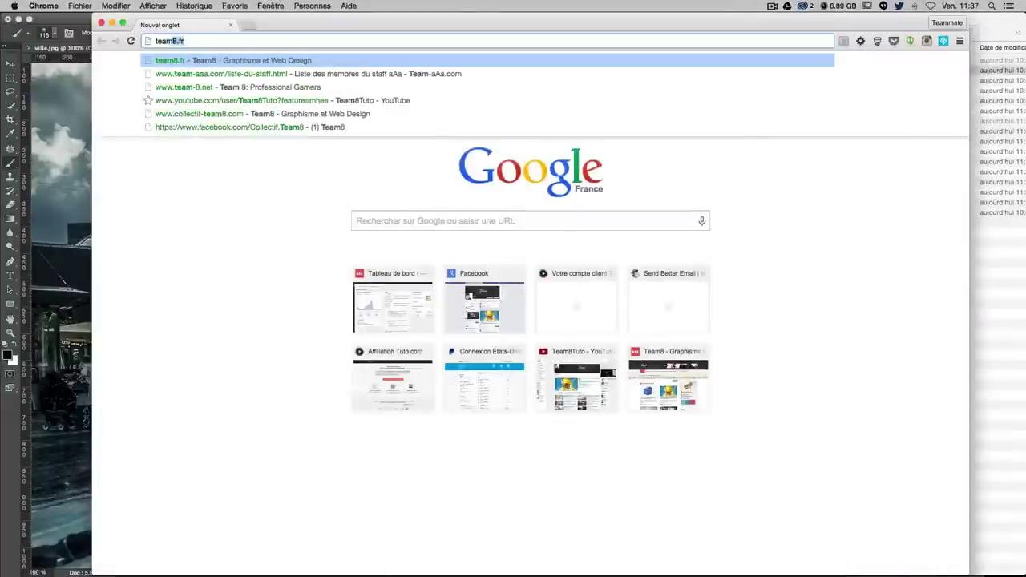
key("Return")
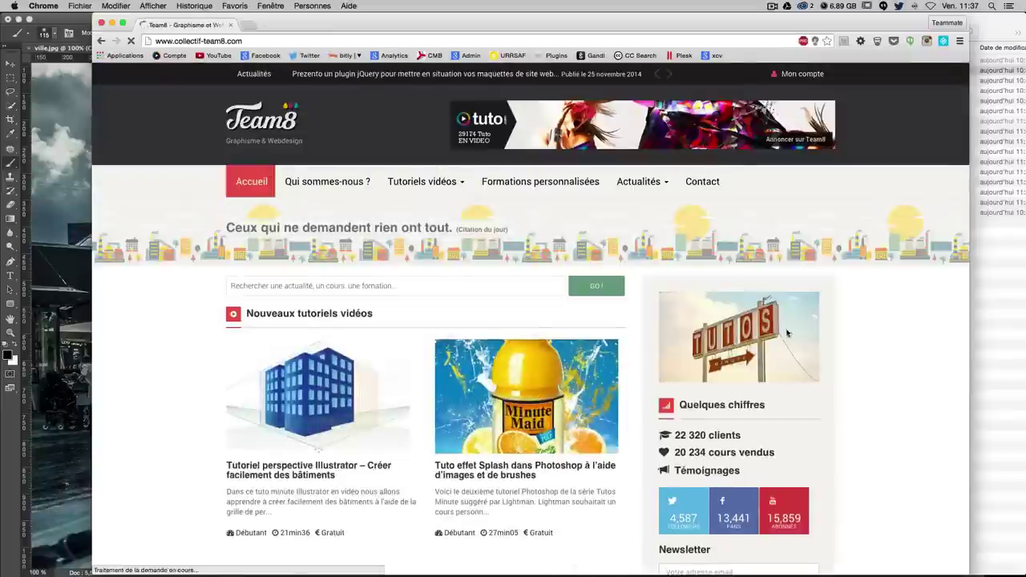
left_click(725, 346)
scroll(415, 308, "down", 4)
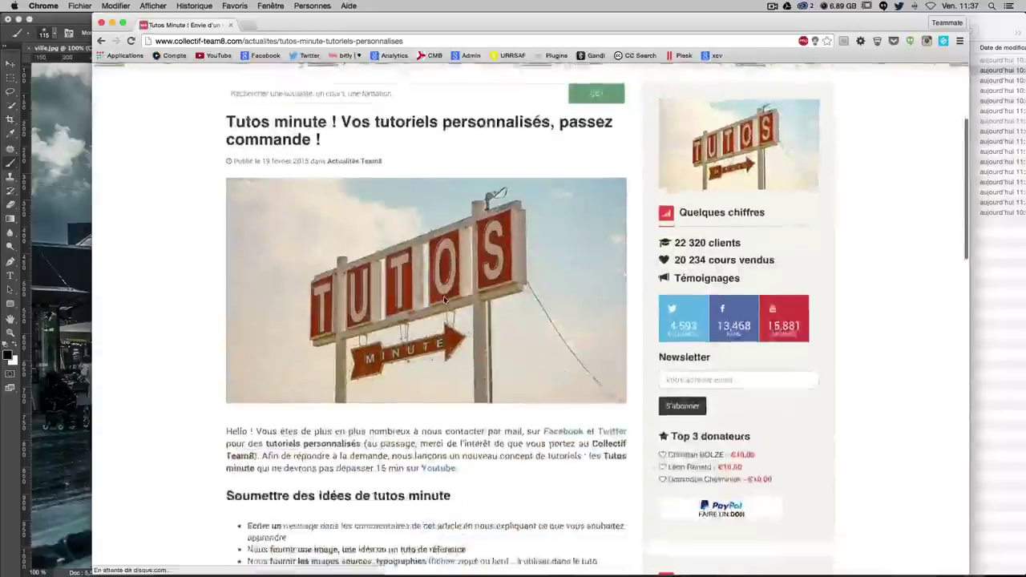
scroll(416, 309, "down", 2)
scroll(415, 309, "down", 2)
scroll(428, 267, "up", 1)
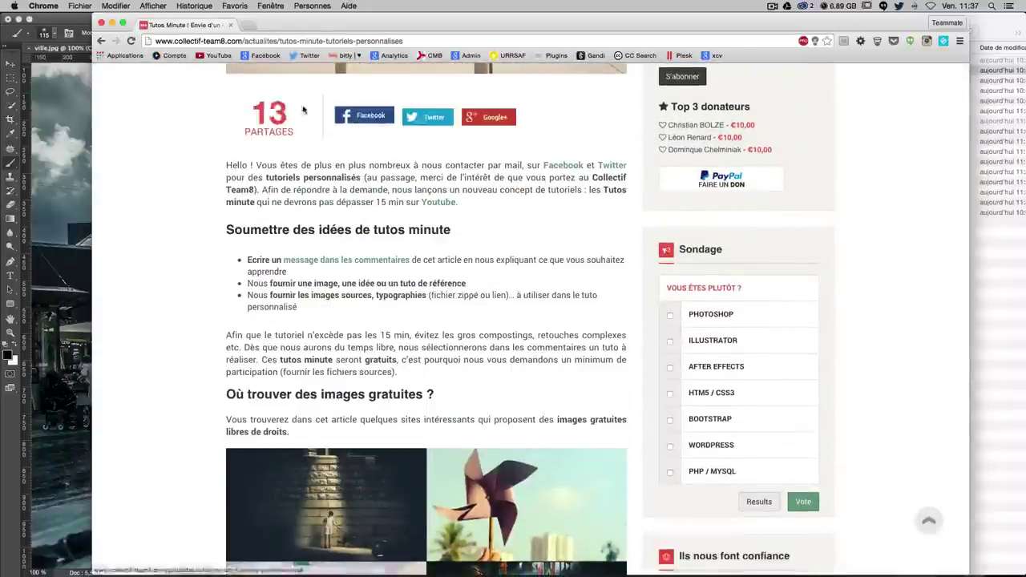
scroll(429, 268, "down", 2)
scroll(429, 267, "down", 2)
scroll(429, 268, "down", 5)
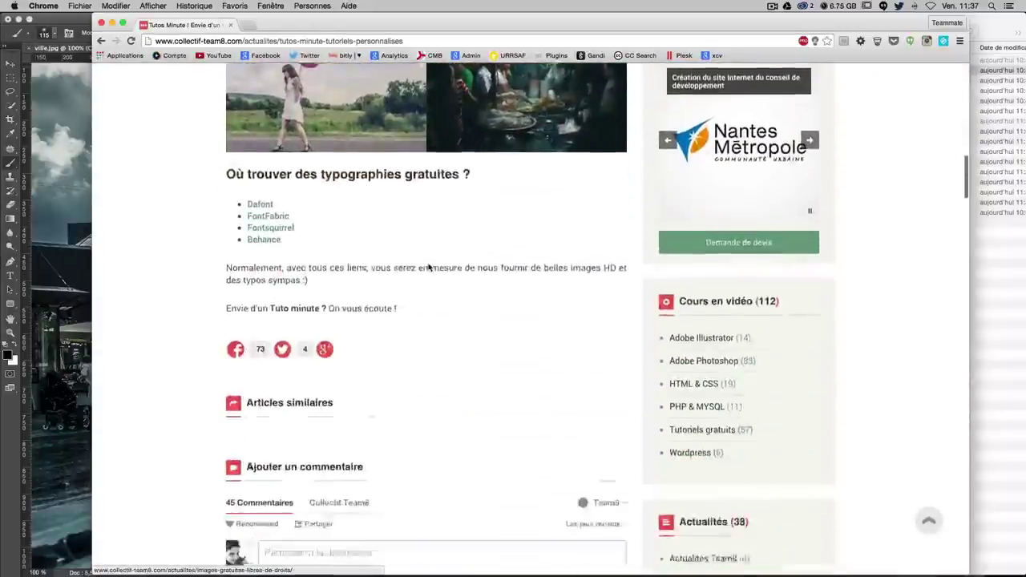
scroll(429, 268, "down", 1)
scroll(429, 268, "down", 3)
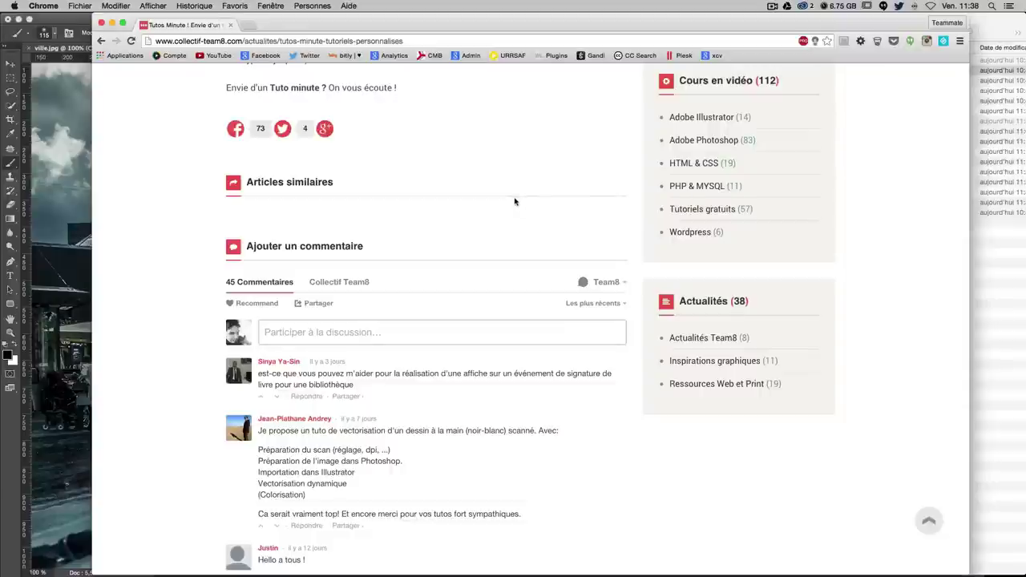
scroll(909, 321, "up", 5)
scroll(886, 344, "up", 2)
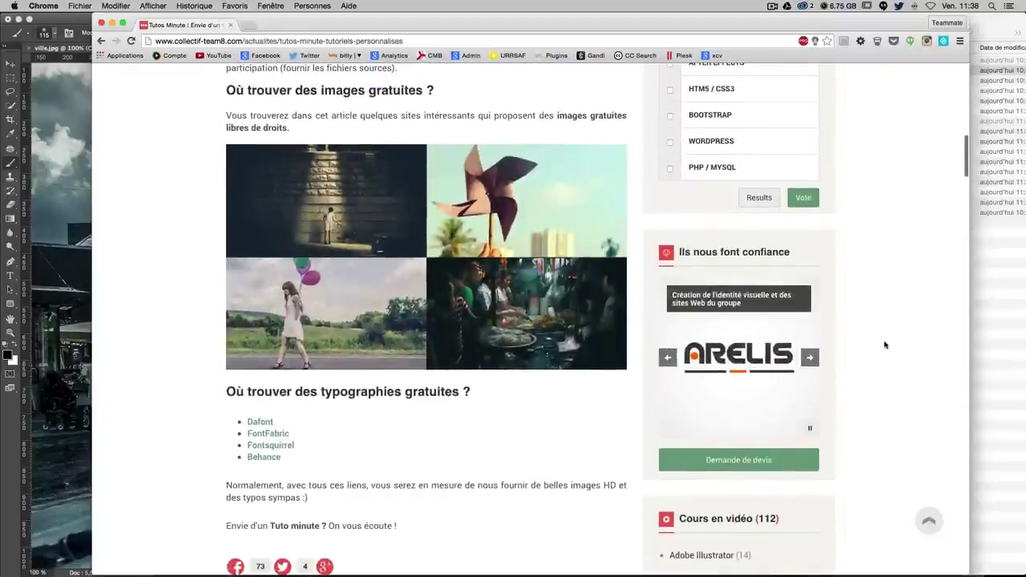
scroll(927, 396, "up", 1)
scroll(926, 396, "up", 5)
scroll(926, 397, "up", 5)
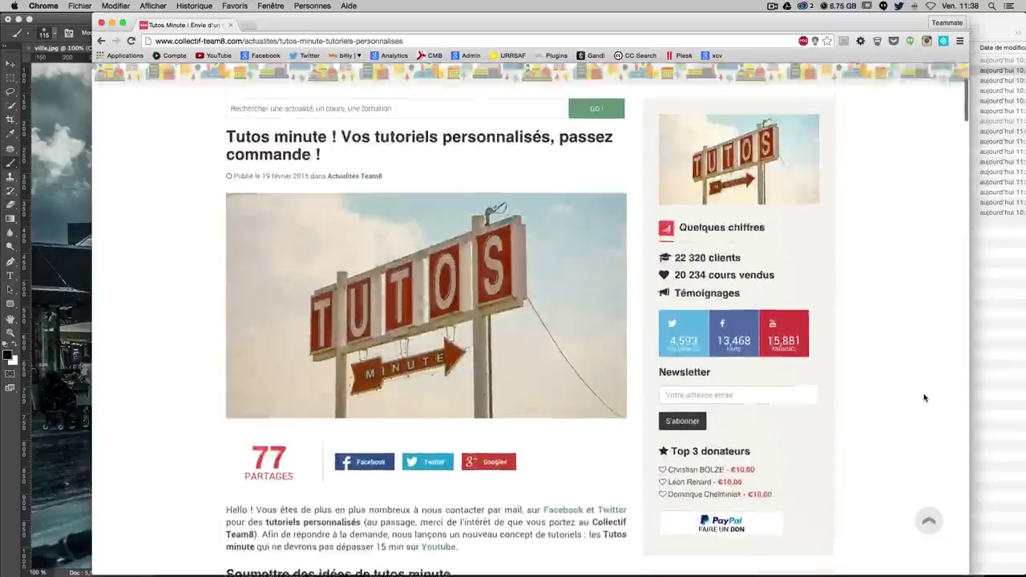
scroll(924, 397, "up", 2)
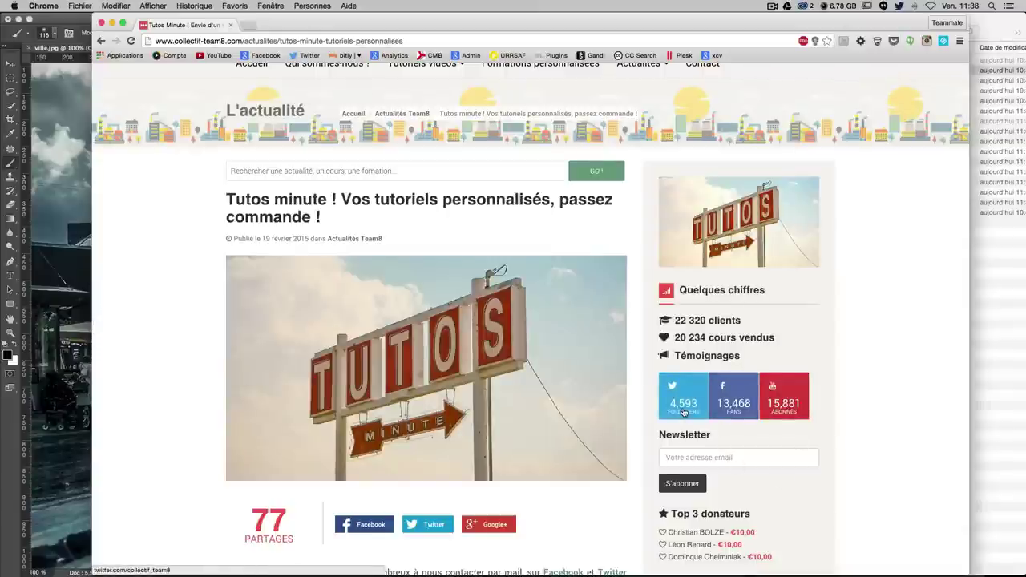
left_click(86, 223)
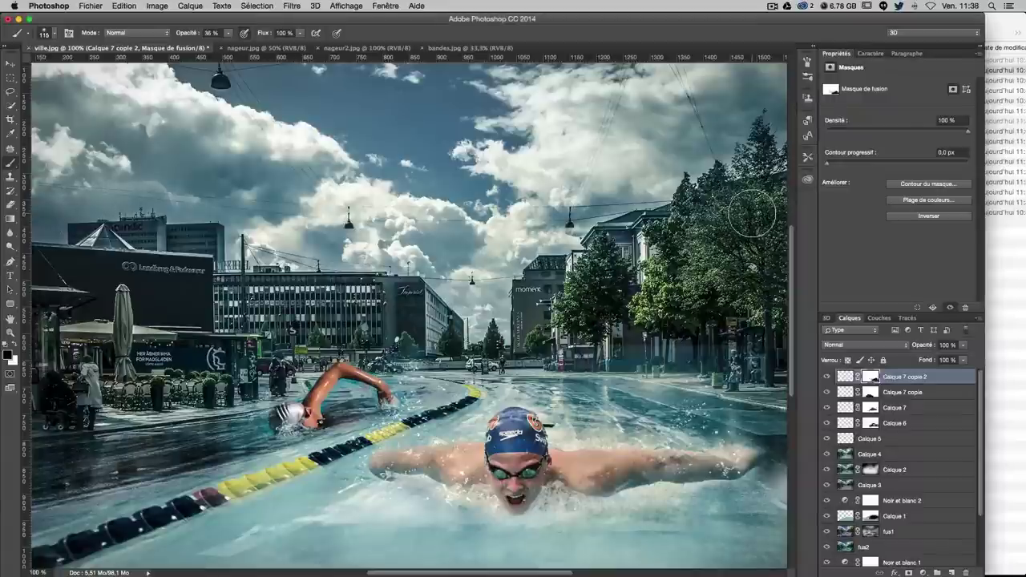